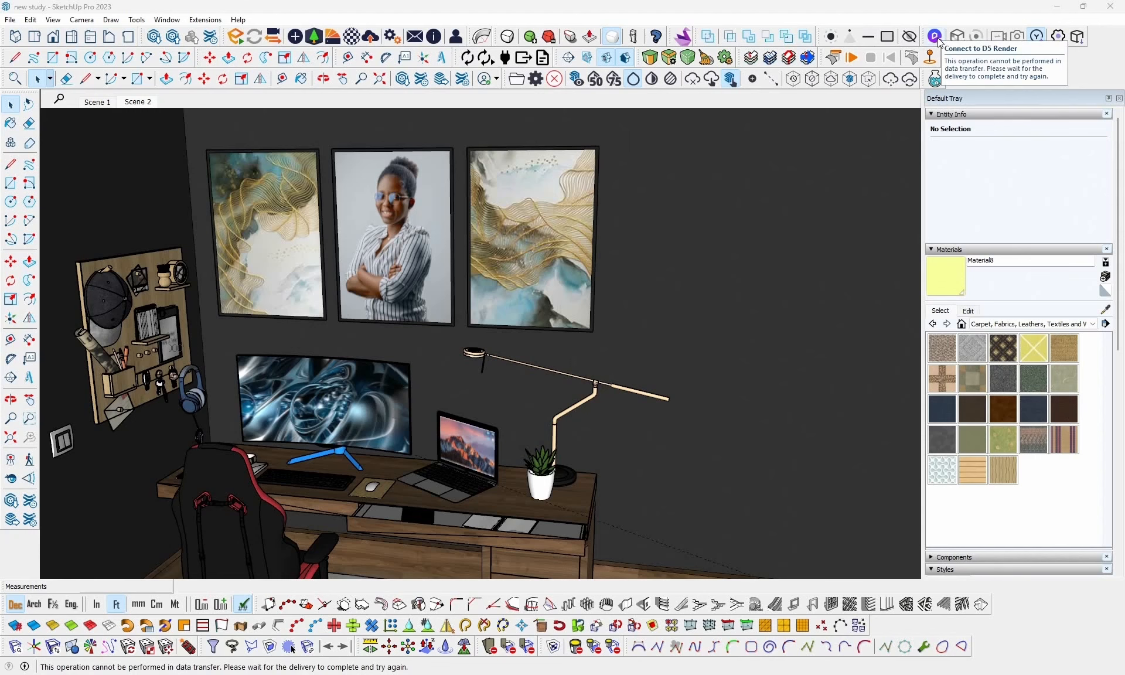
- Sync the SketchUp study model to D5 Render as a new project and dismiss the Beginner's Guide
click(935, 37)
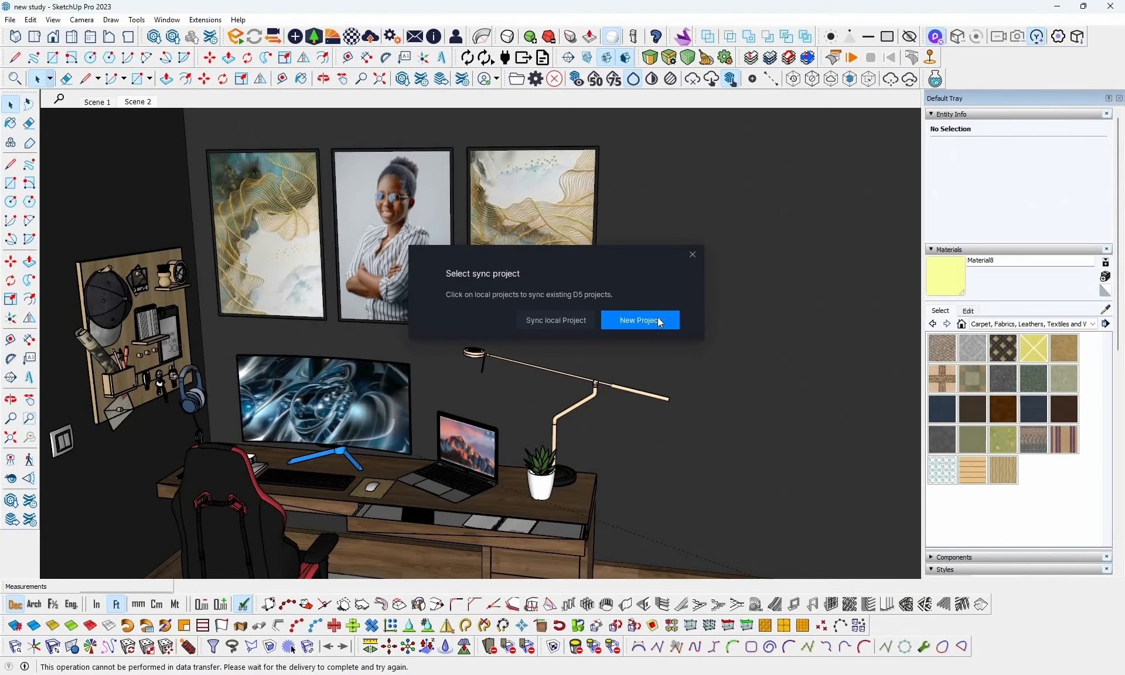
click(660, 321)
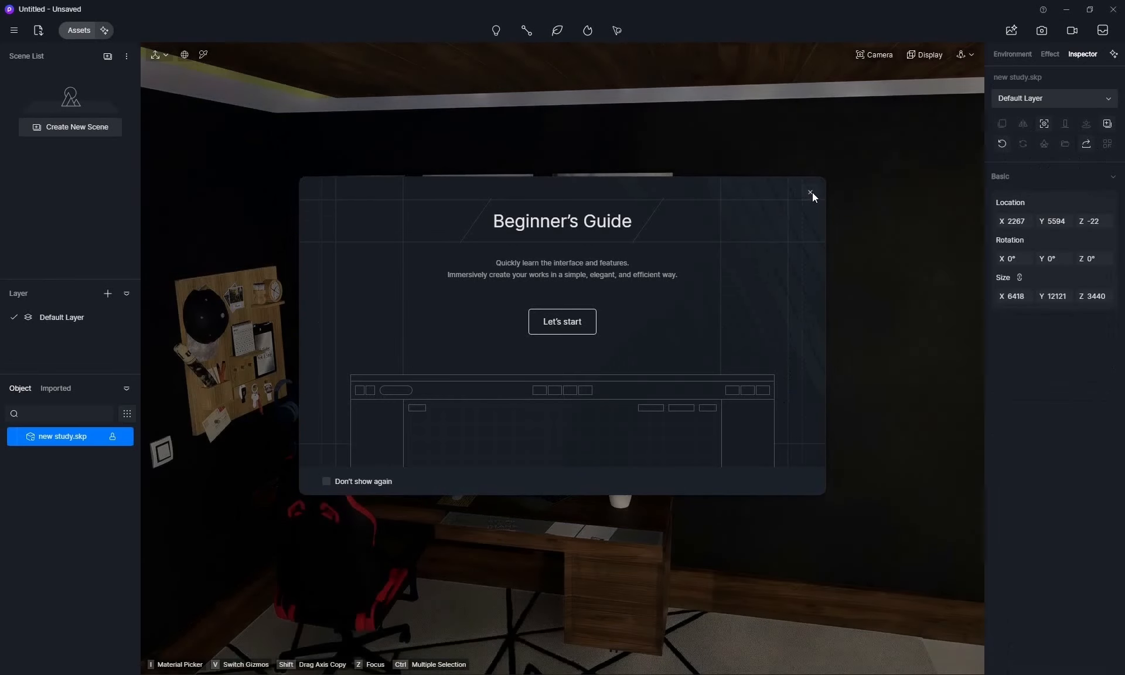
click(812, 193)
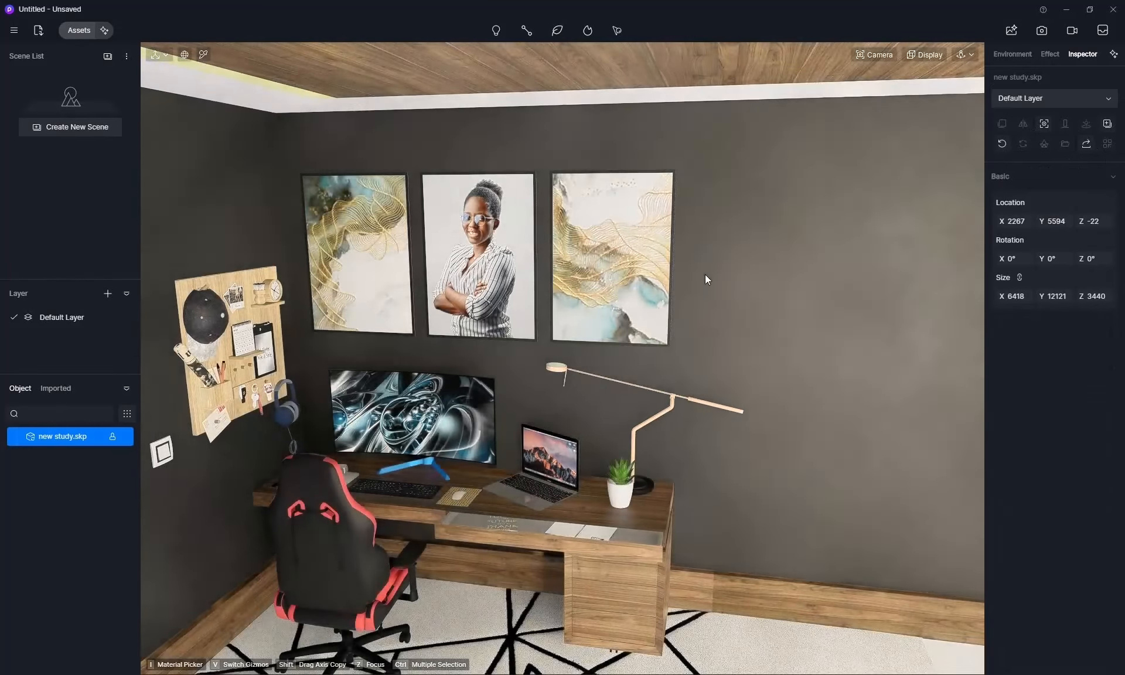
- Examine the imported study model around the desk, chair, pegboard and wall art from several angles
middle_drag(704, 276, 679, 262)
scroll(680, 263, down, 2)
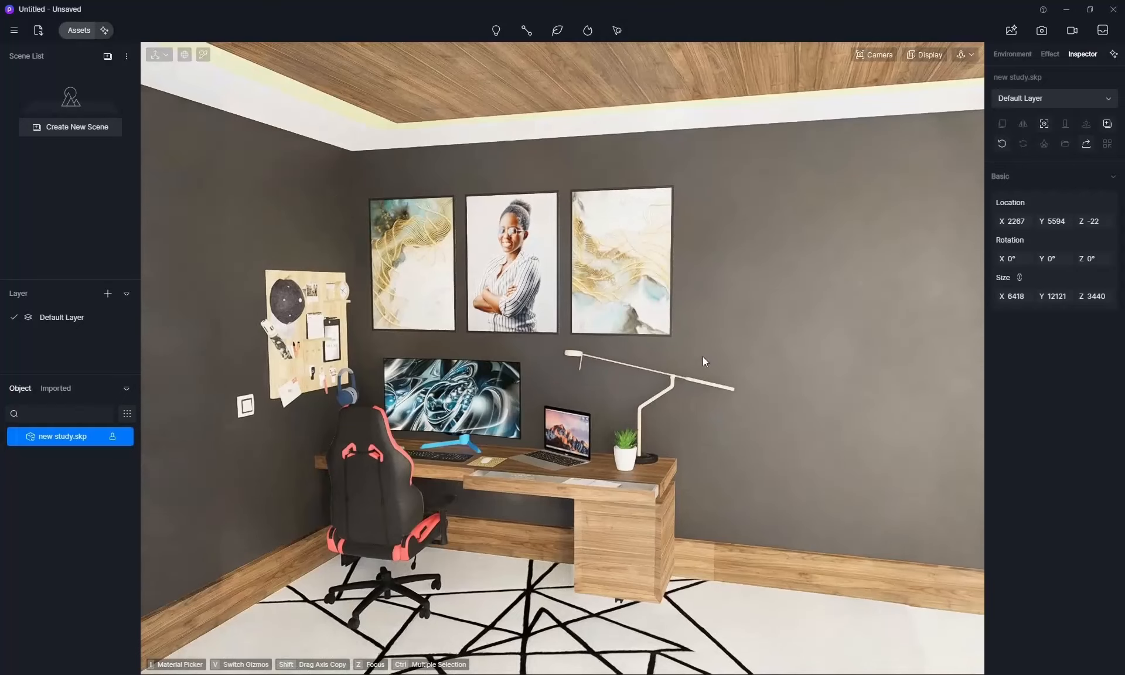
middle_drag(702, 356, 611, 314)
scroll(611, 314, down, 1)
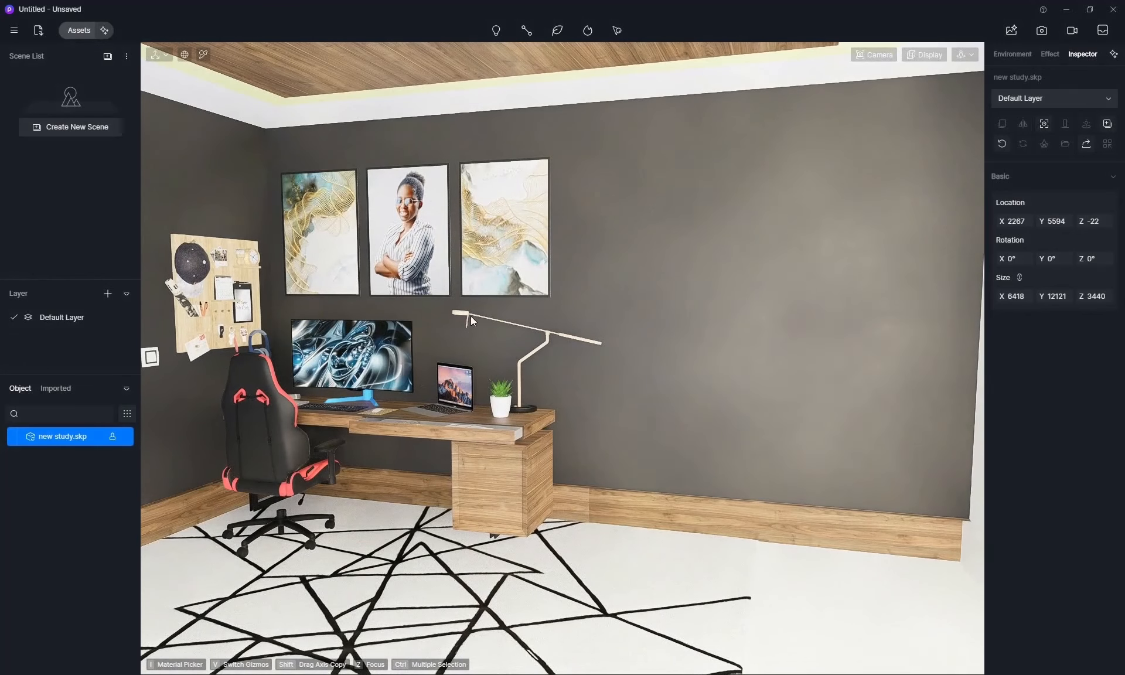
middle_drag(439, 290, 550, 300)
scroll(550, 300, up, 3)
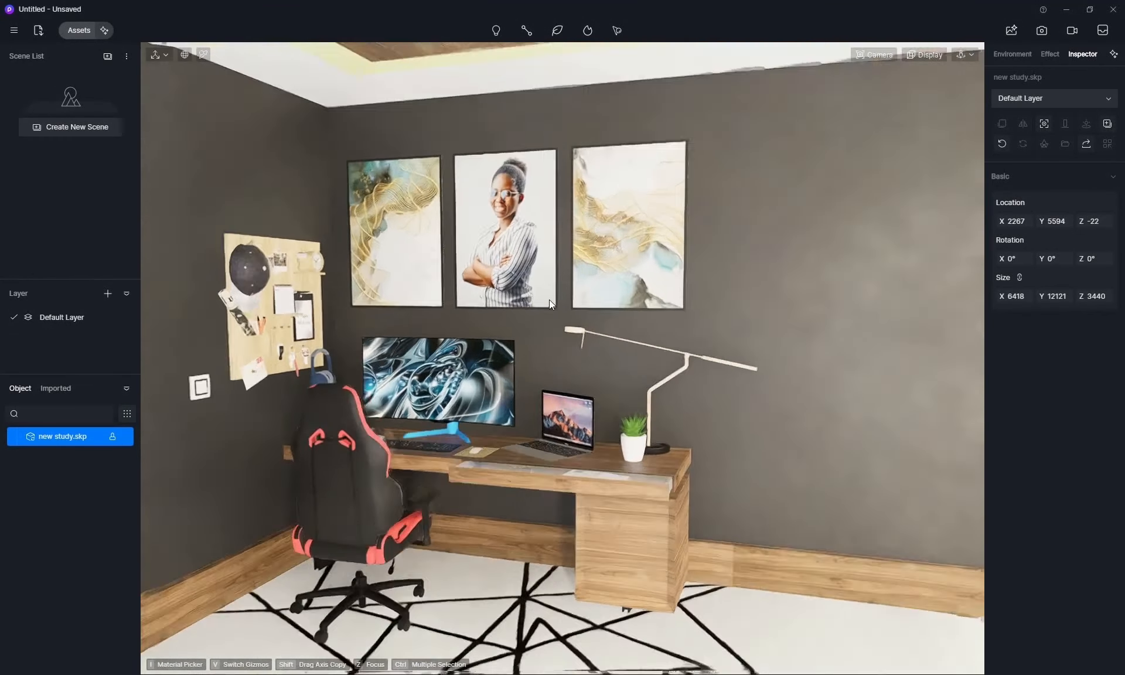
right_drag(550, 299, 414, 283)
middle_drag(414, 283, 534, 284)
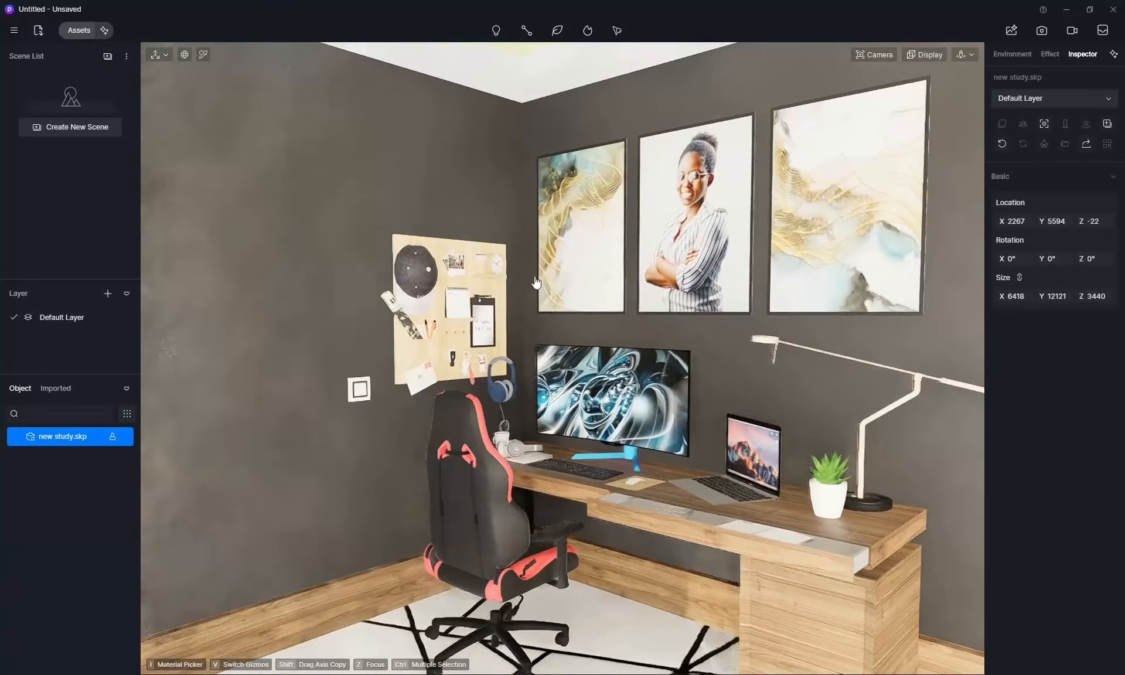
right_drag(652, 318, 571, 307)
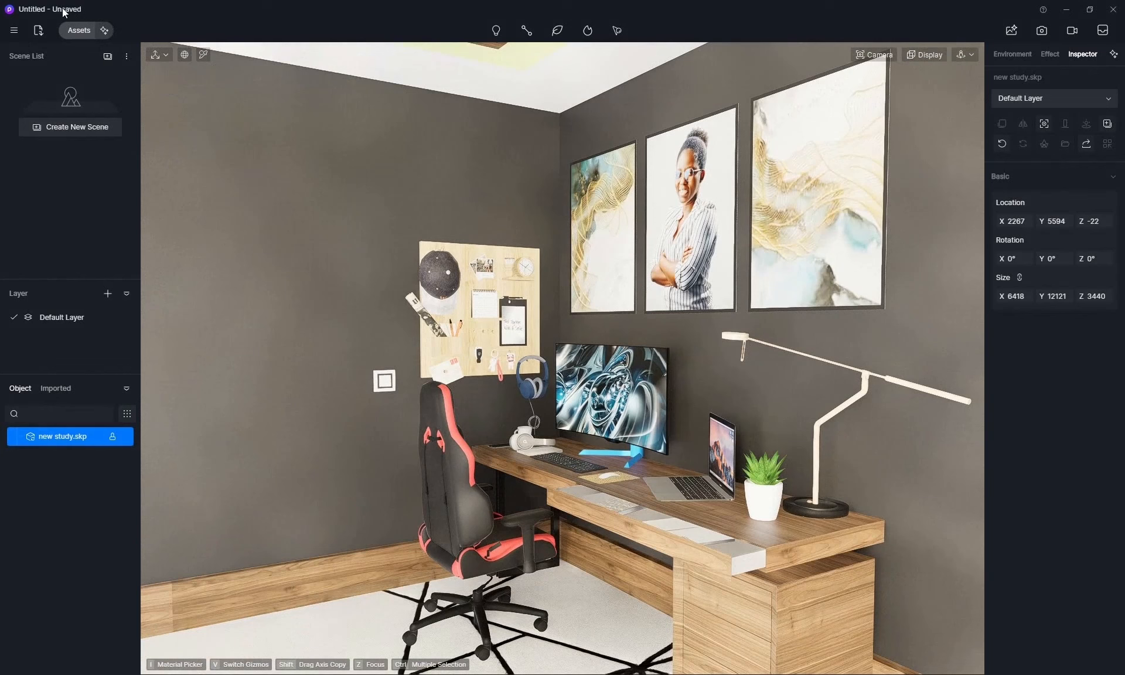
- Save the project in the Documents folder under the file name Study
click(16, 35)
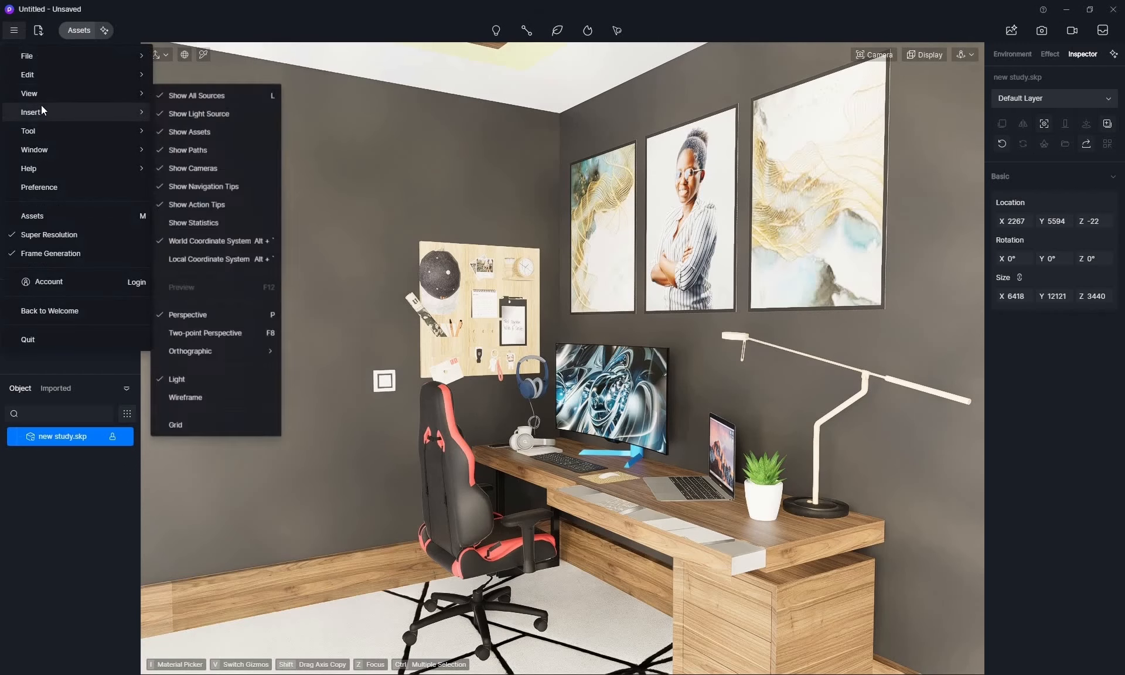
mouse_move(54, 58)
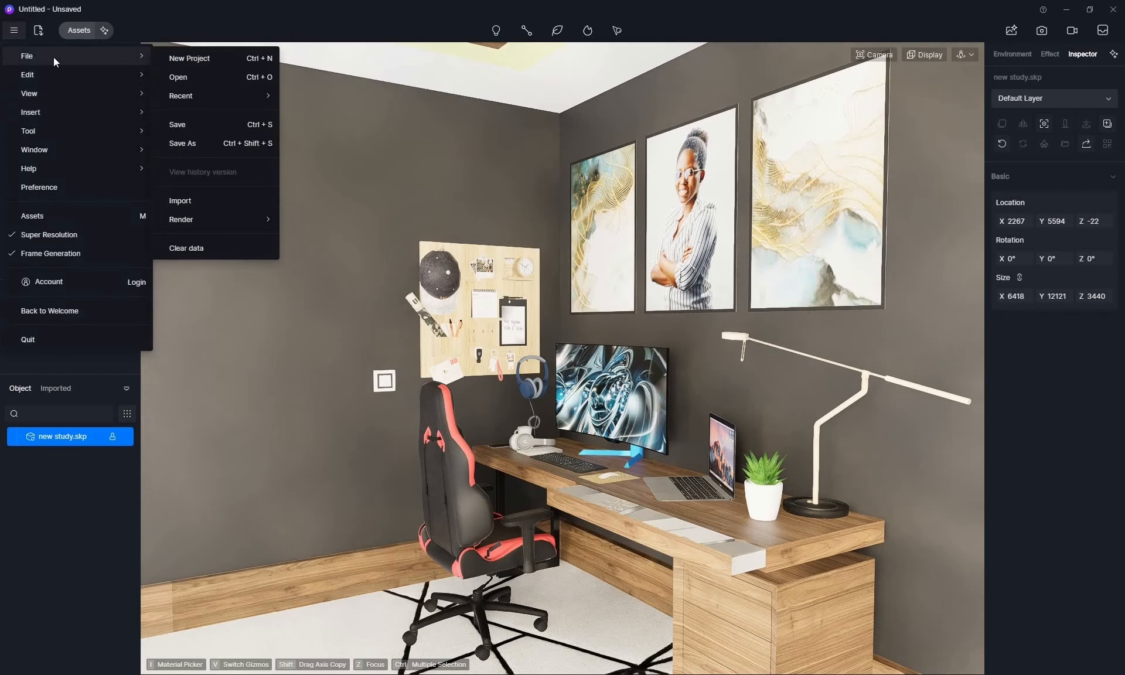
click(199, 127)
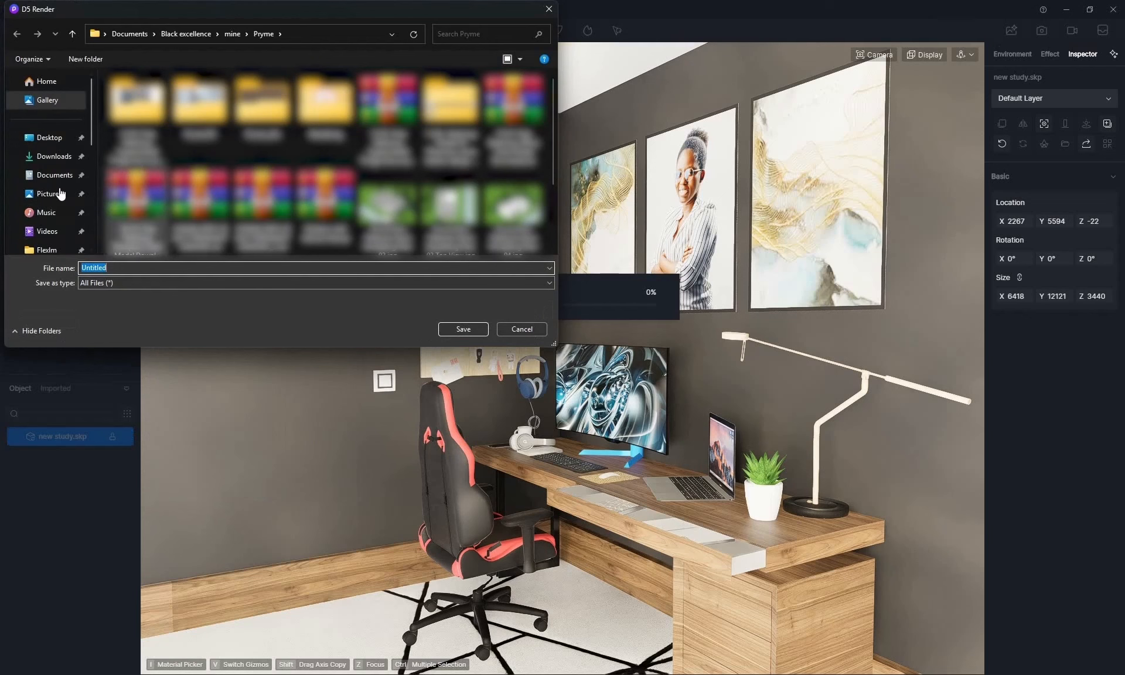
scroll(57, 196, down, 2)
scroll(61, 176, up, 3)
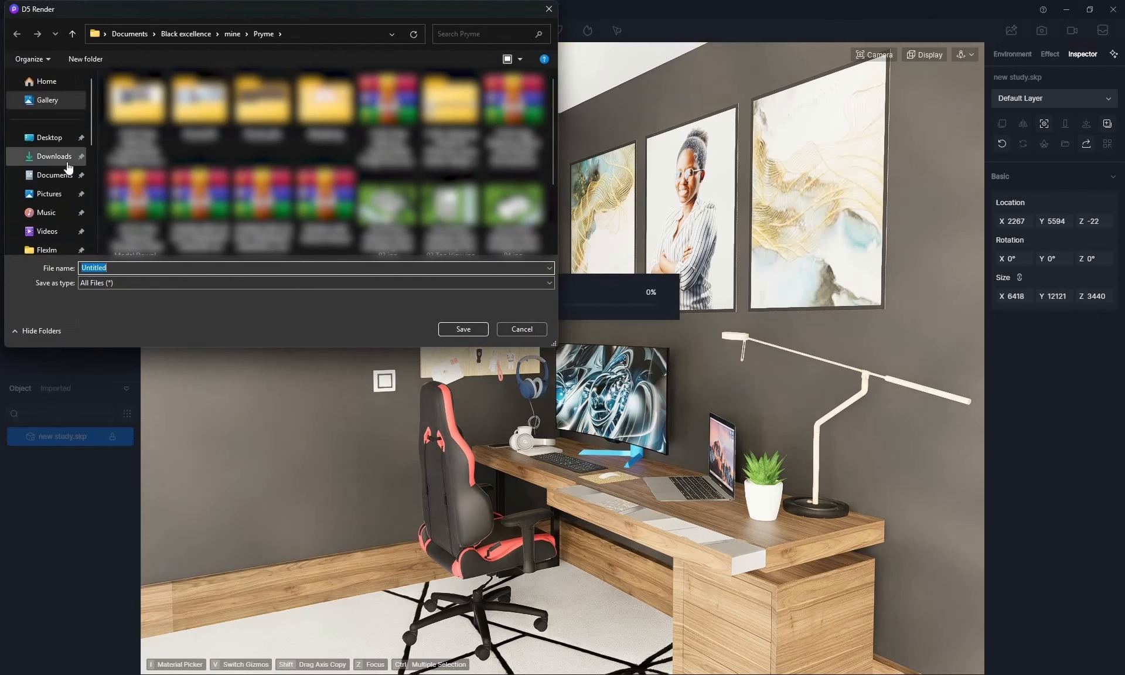
click(68, 176)
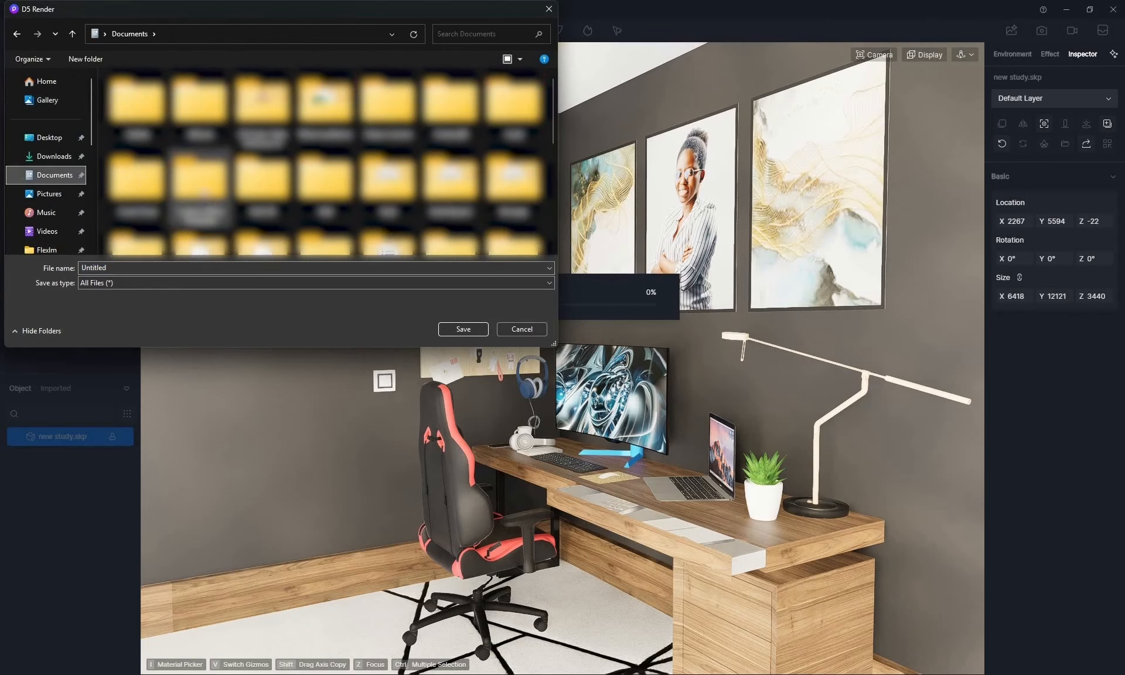
scroll(328, 164, down, 5)
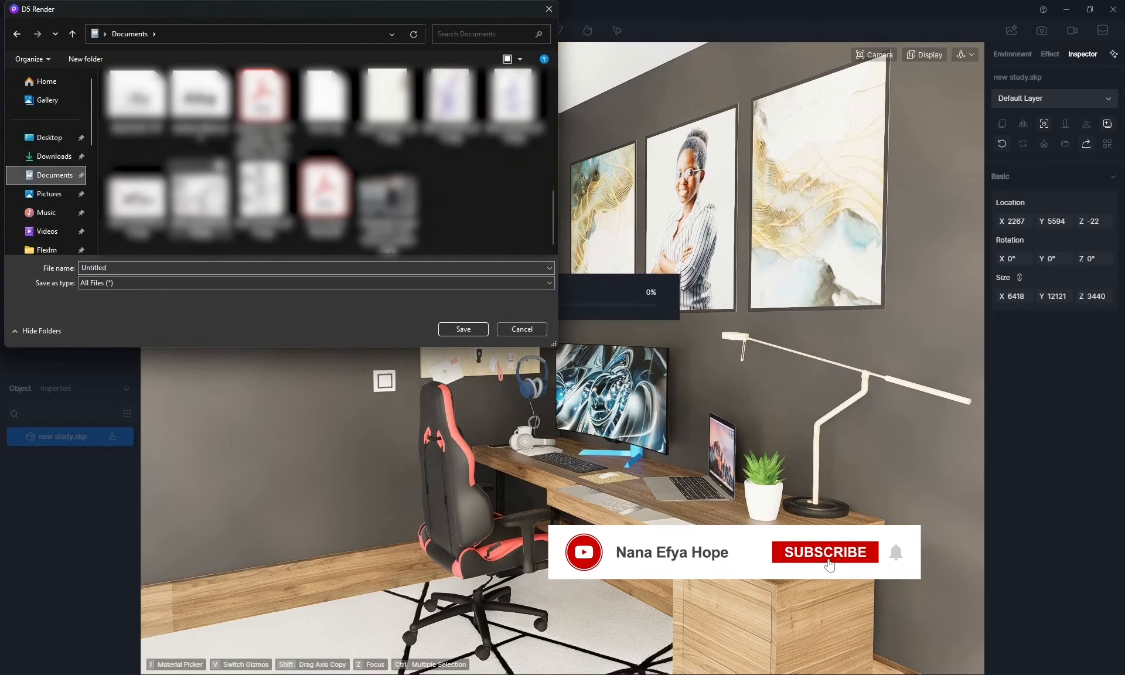
double_click(150, 267)
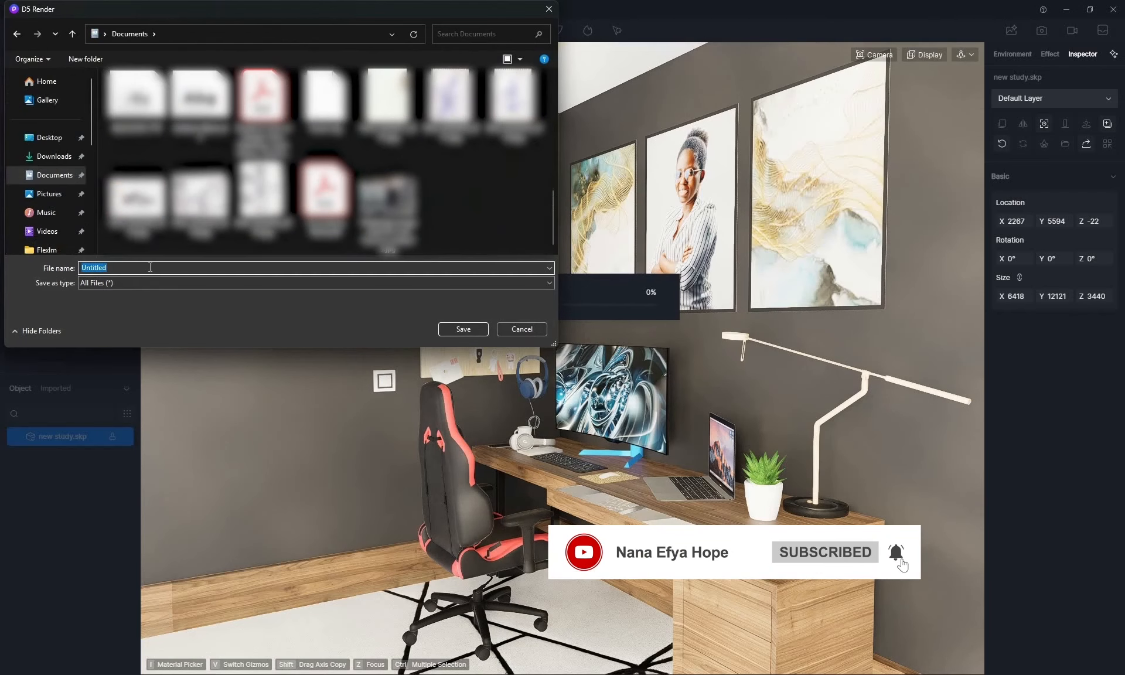
text(Study)
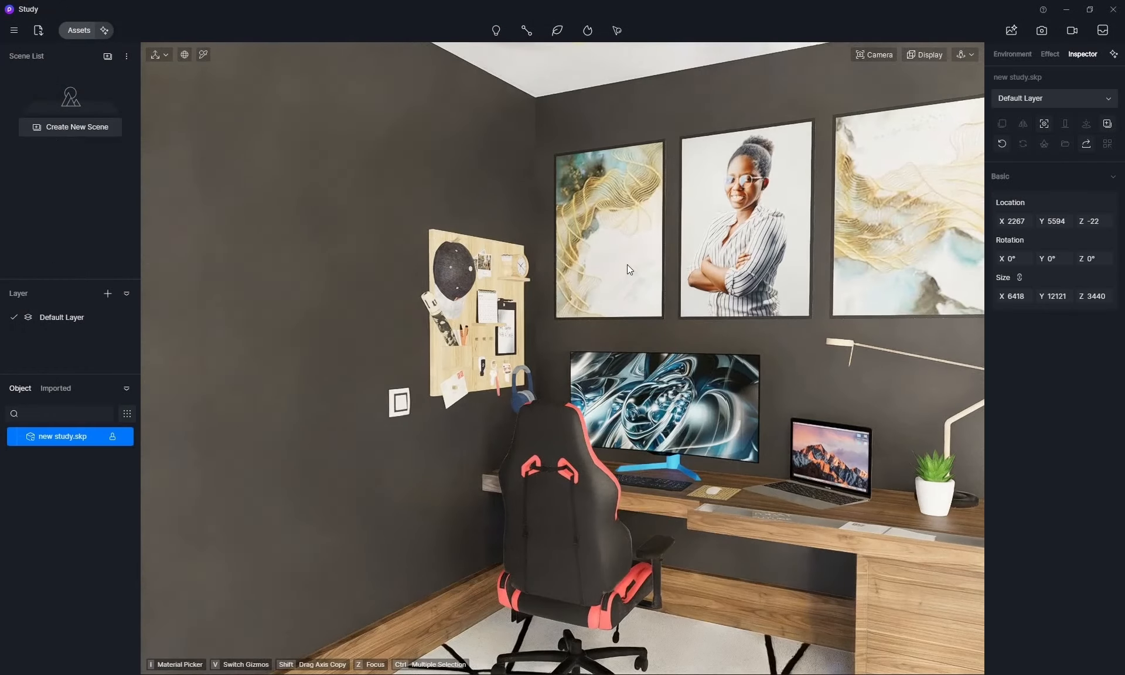
- Frame an angled view of the desk, gaming chair, pegboard and three wall pictures, and store it as a new scene
scroll(629, 276, down, 3)
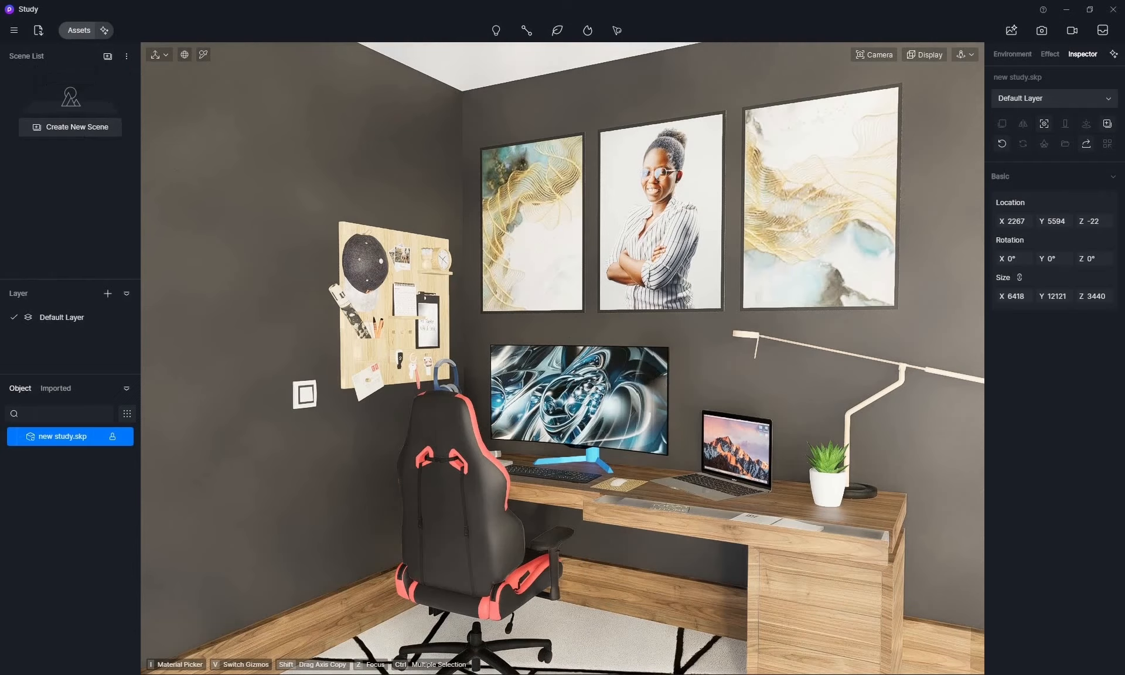
right_drag(662, 376, 709, 377)
middle_drag(700, 417, 687, 405)
right_drag(687, 404, 642, 402)
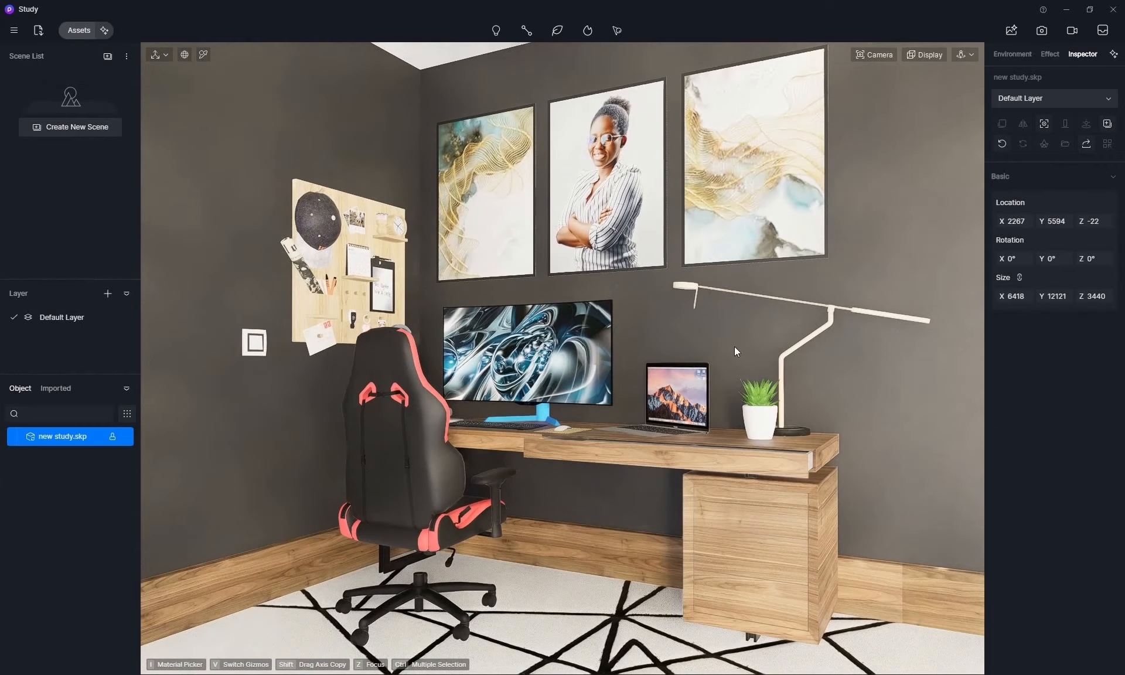
right_drag(720, 353, 695, 370)
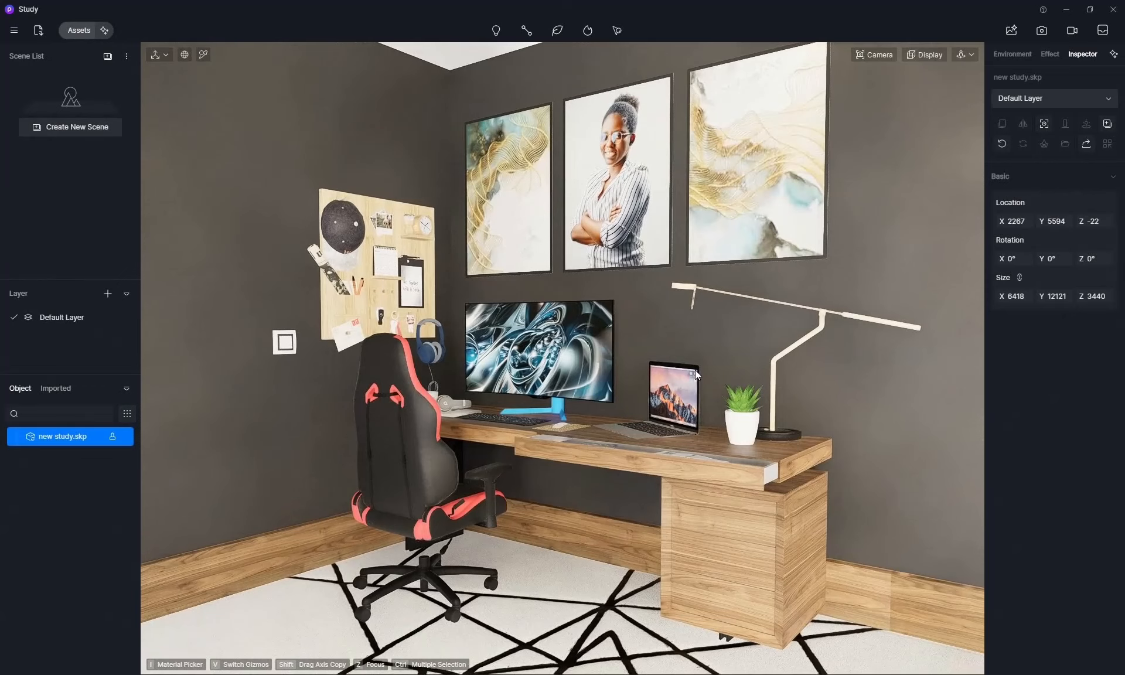
right_drag(713, 349, 765, 385)
mouse_move(764, 384)
middle_down()
mouse_move(705, 369)
mouse_move(777, 381)
middle_up()
right_drag(775, 377, 813, 380)
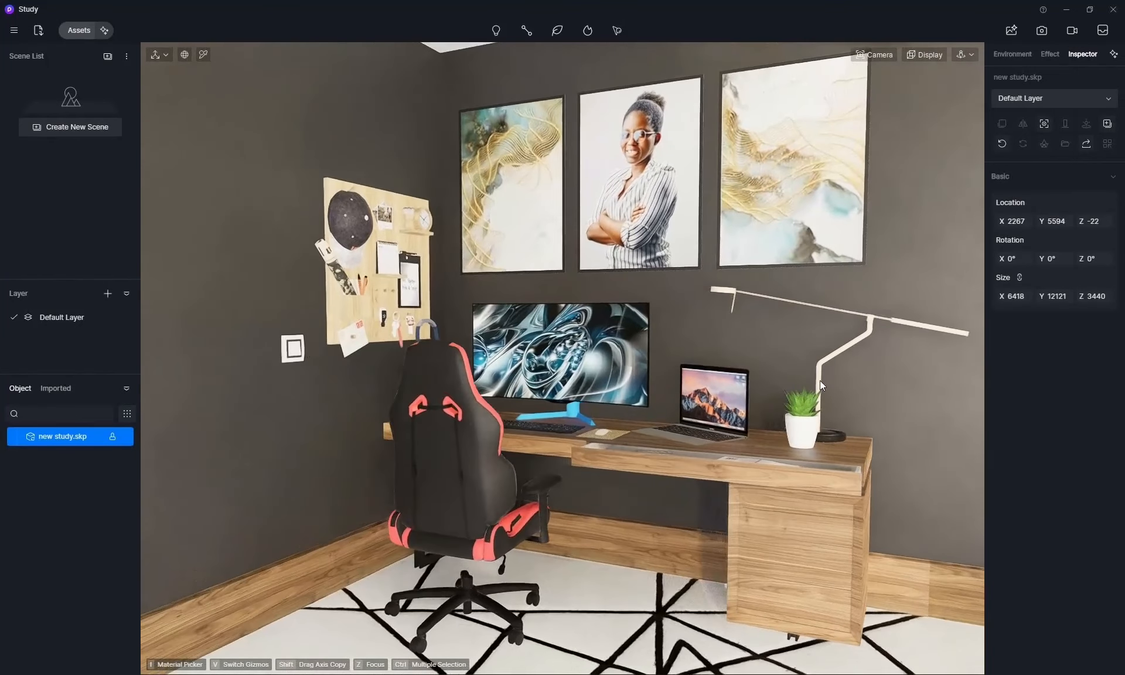
scroll(820, 380, up, 2)
middle_drag(820, 380, 842, 371)
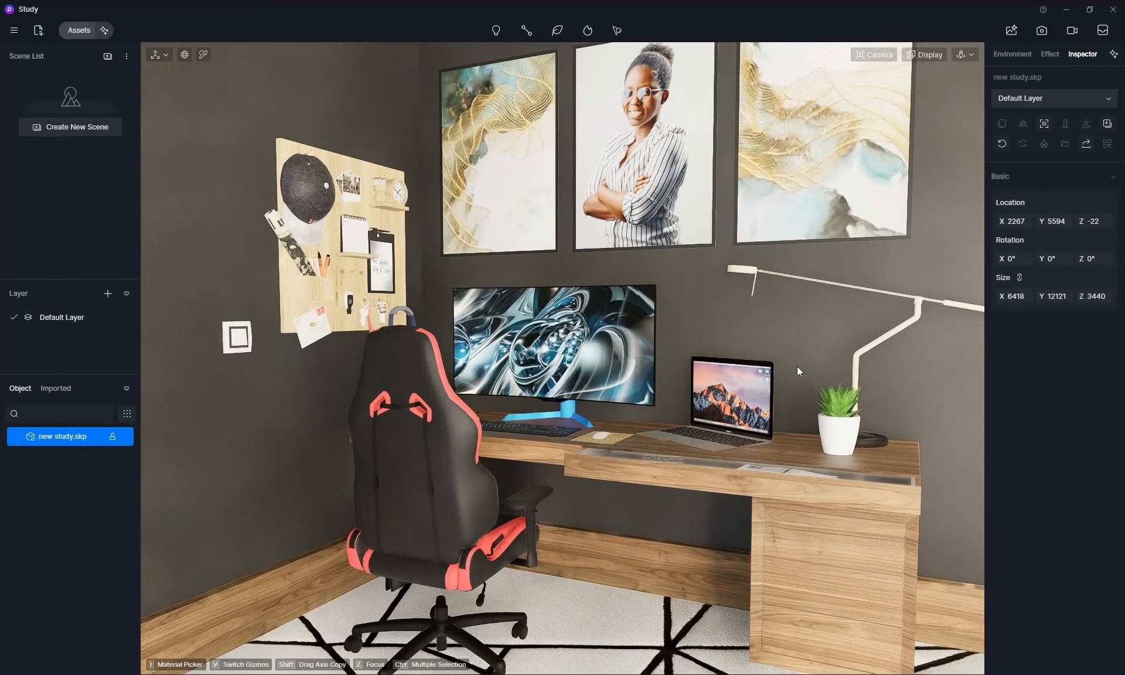
right_drag(814, 267, 762, 262)
scroll(770, 317, down, 1)
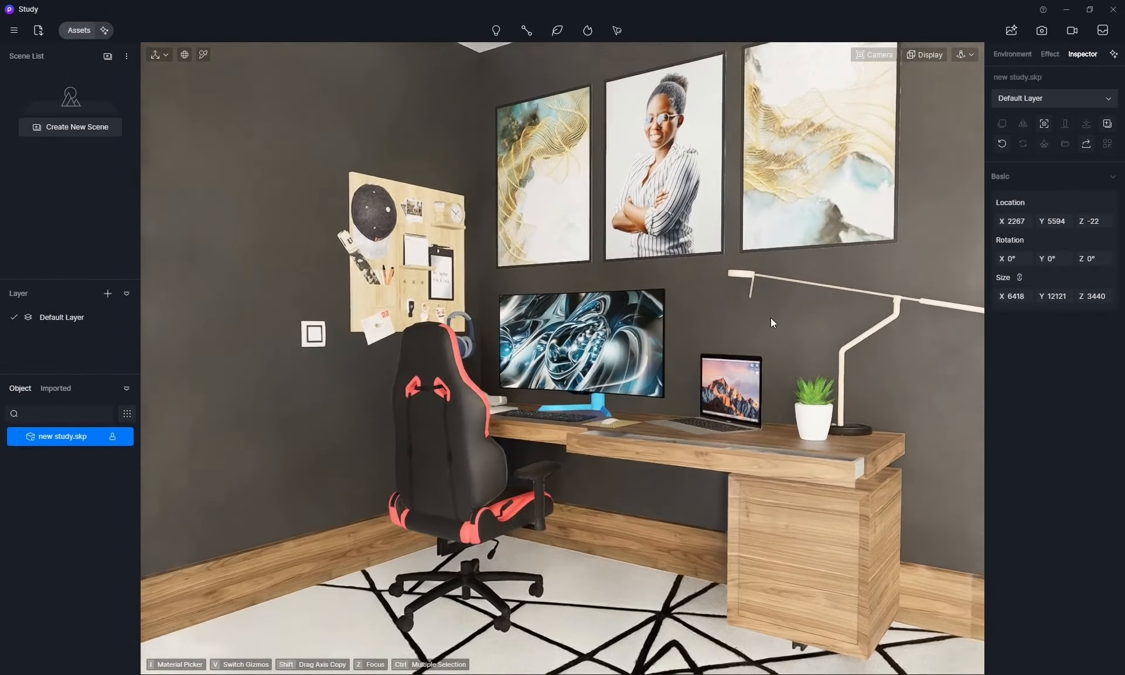
middle_drag(764, 318, 756, 331)
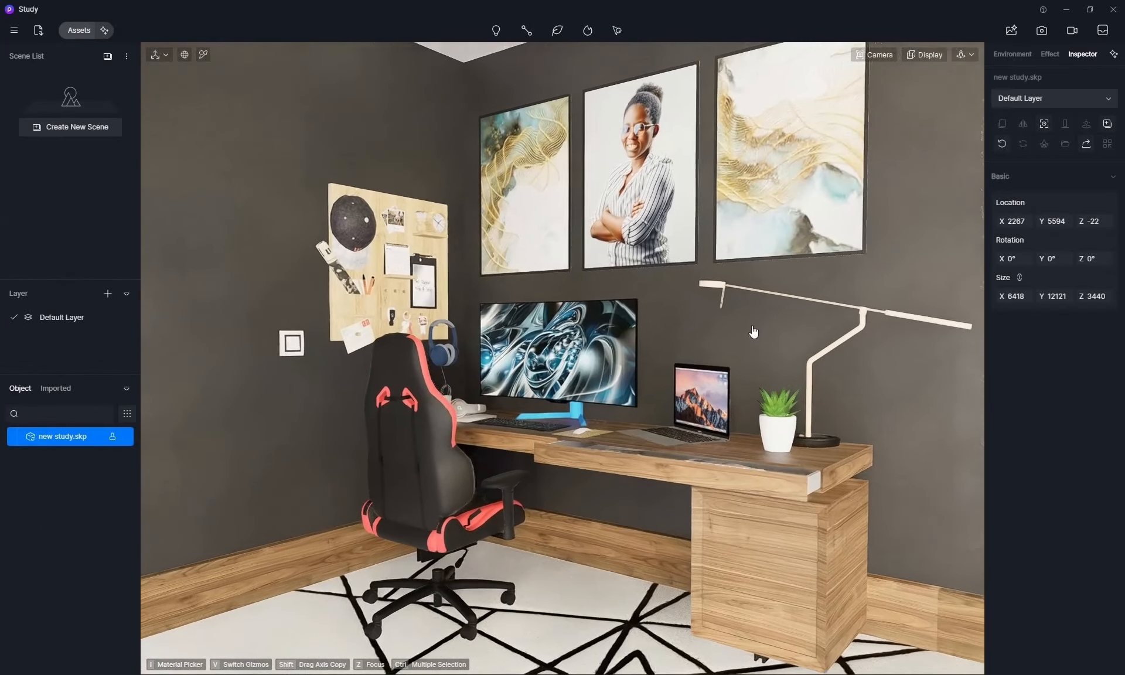
mouse_move(762, 335)
right_down()
mouse_move(841, 337)
mouse_move(750, 392)
mouse_move(698, 392)
mouse_move(666, 350)
mouse_move(680, 414)
mouse_move(683, 383)
mouse_move(660, 364)
mouse_move(695, 364)
right_up()
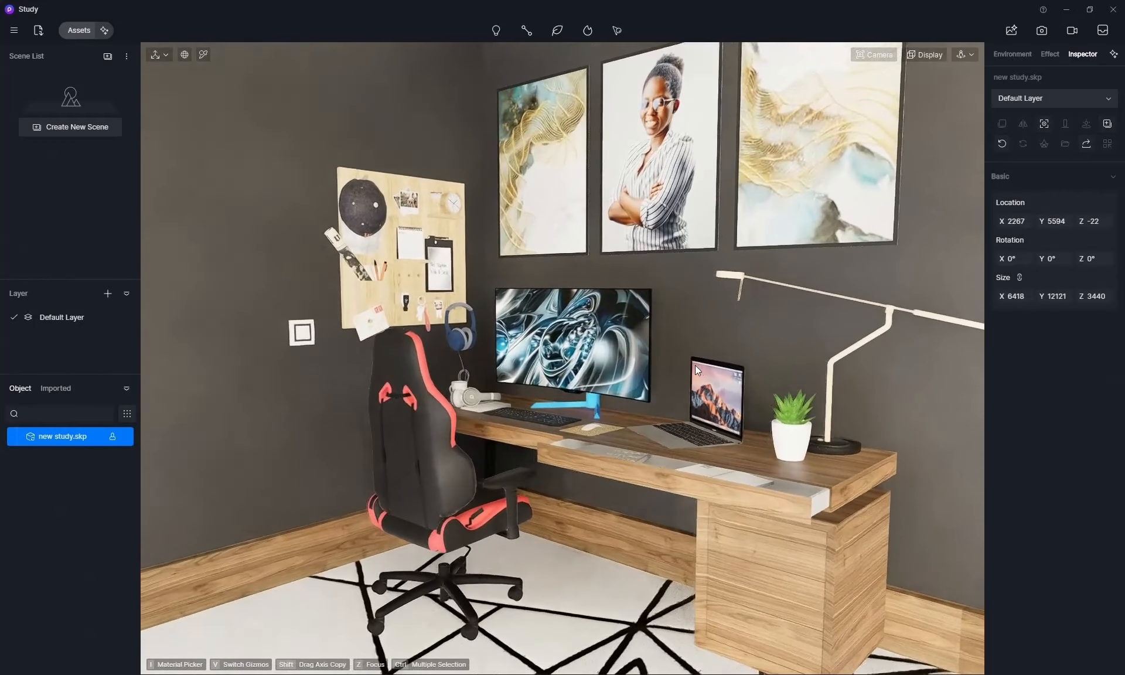
click(93, 129)
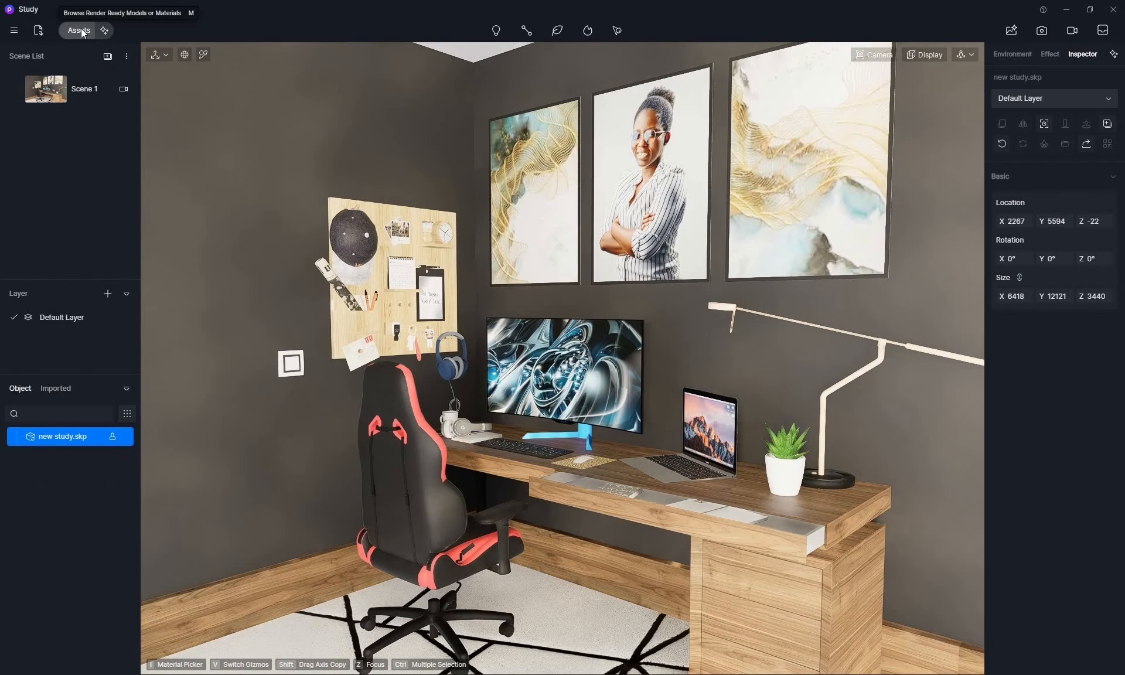
- Look through the online asset library's model, particle, scatter and material categories, then close the library
click(81, 31)
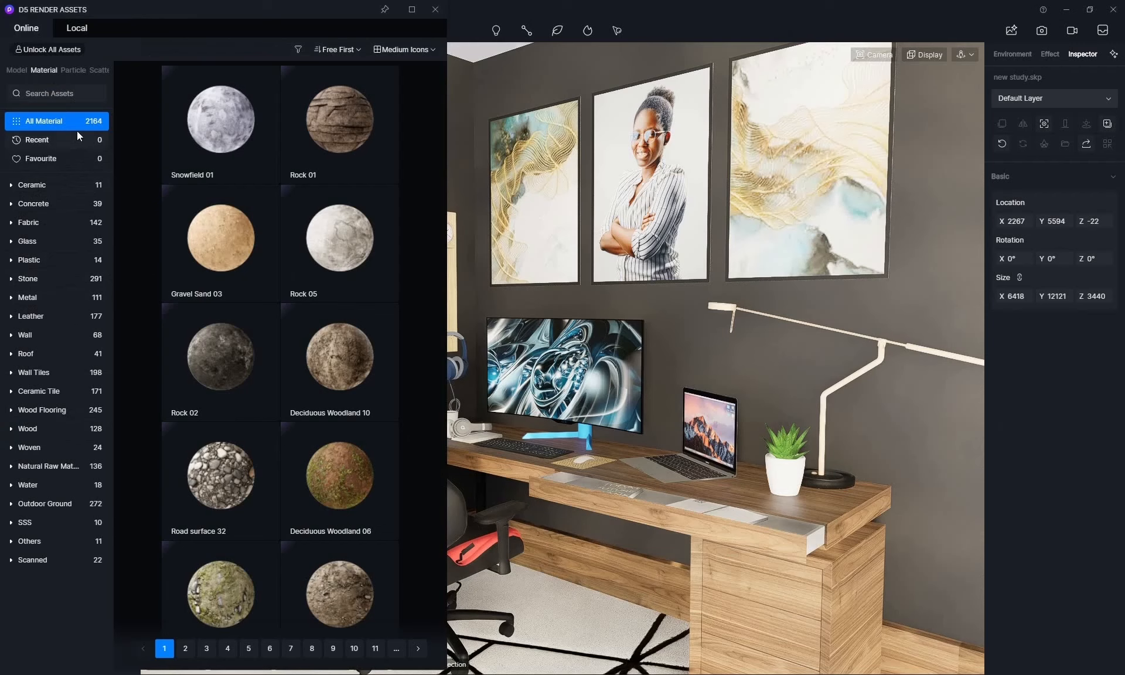
click(20, 70)
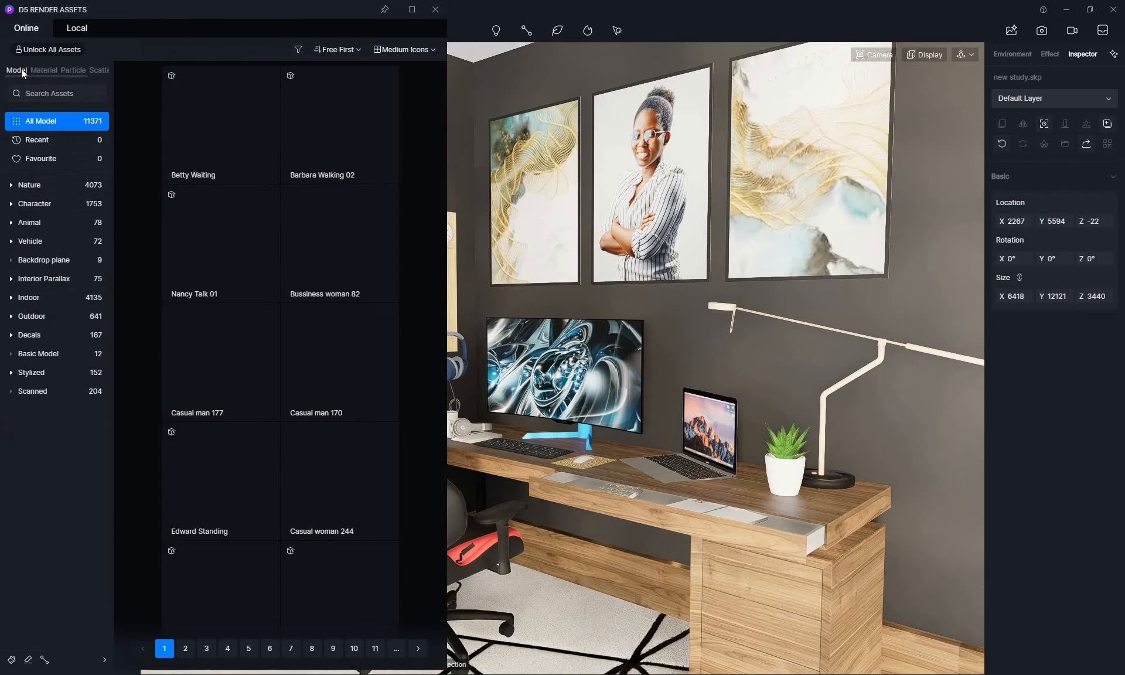
click(78, 71)
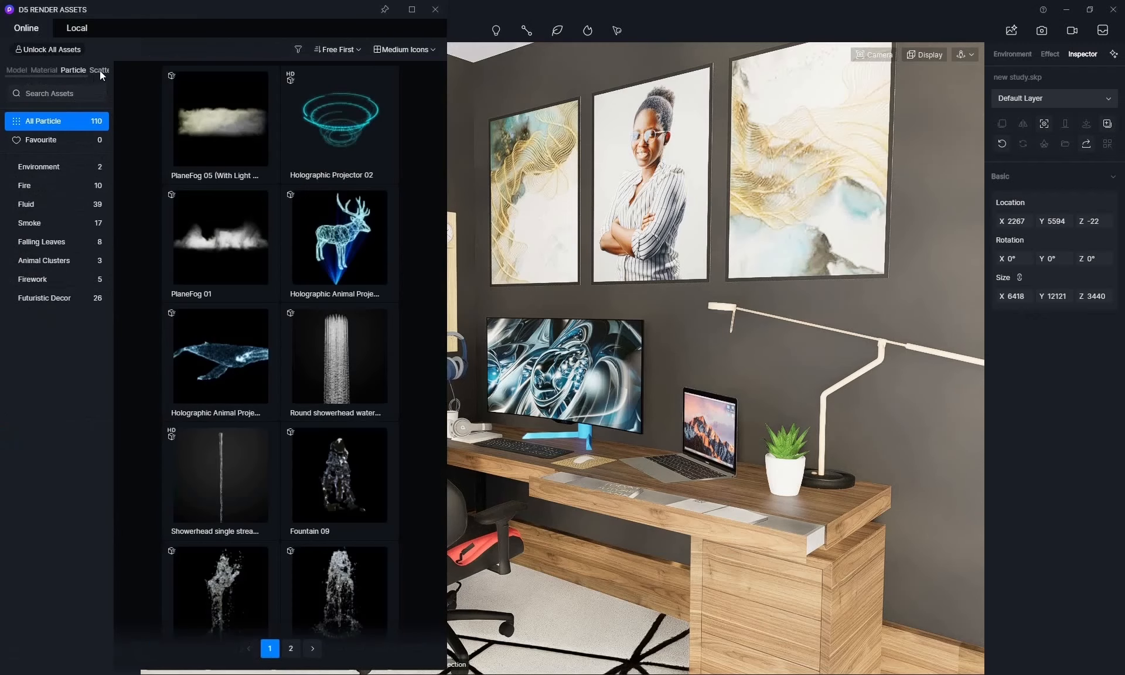
click(99, 70)
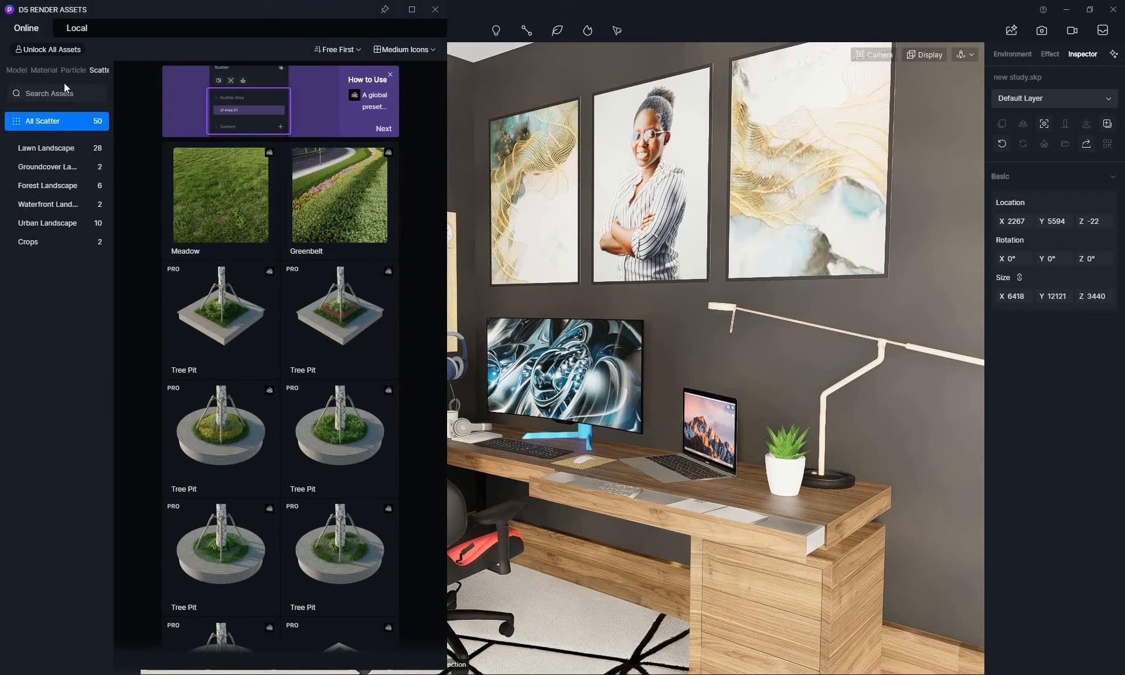
click(44, 70)
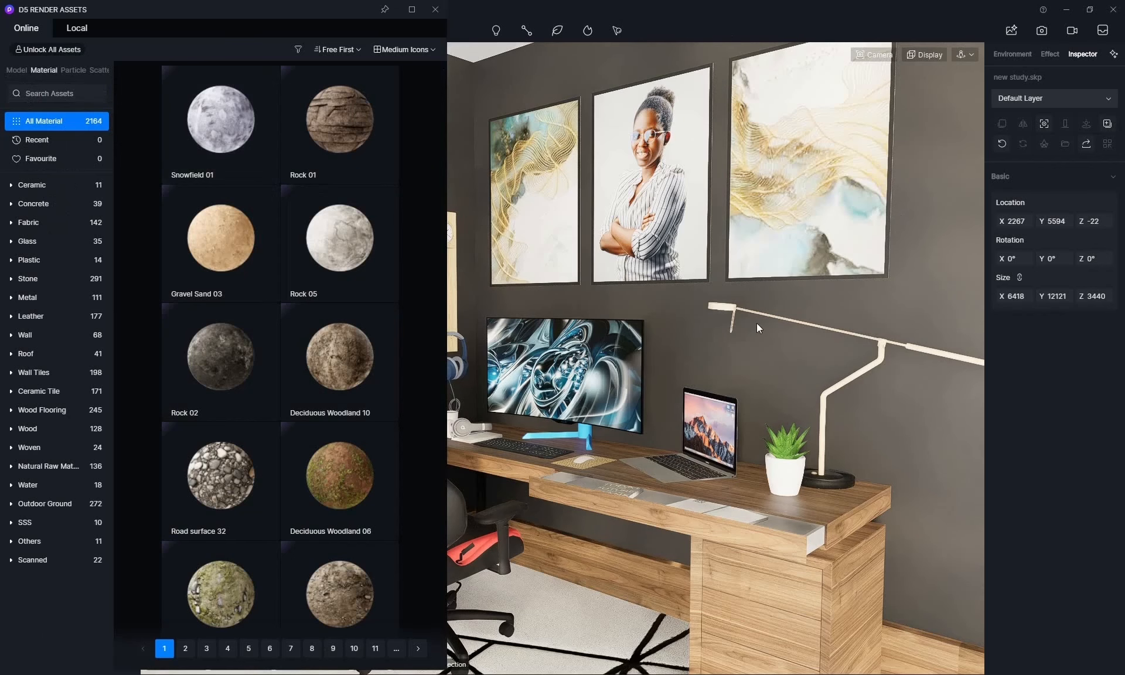
click(435, 9)
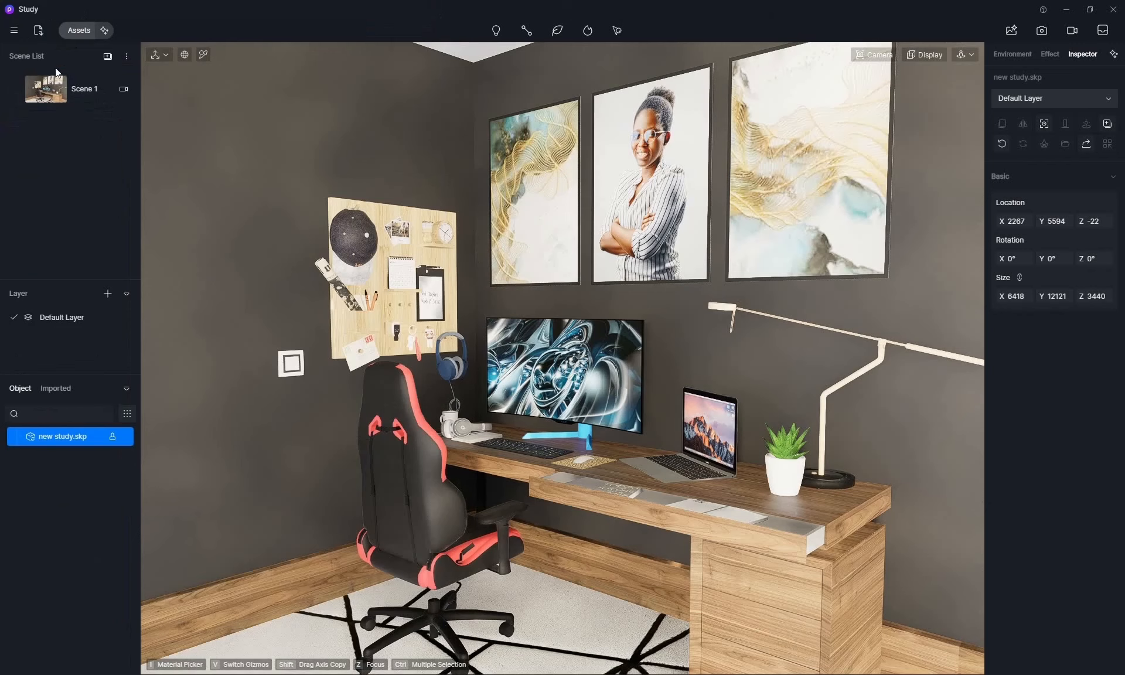
click(75, 31)
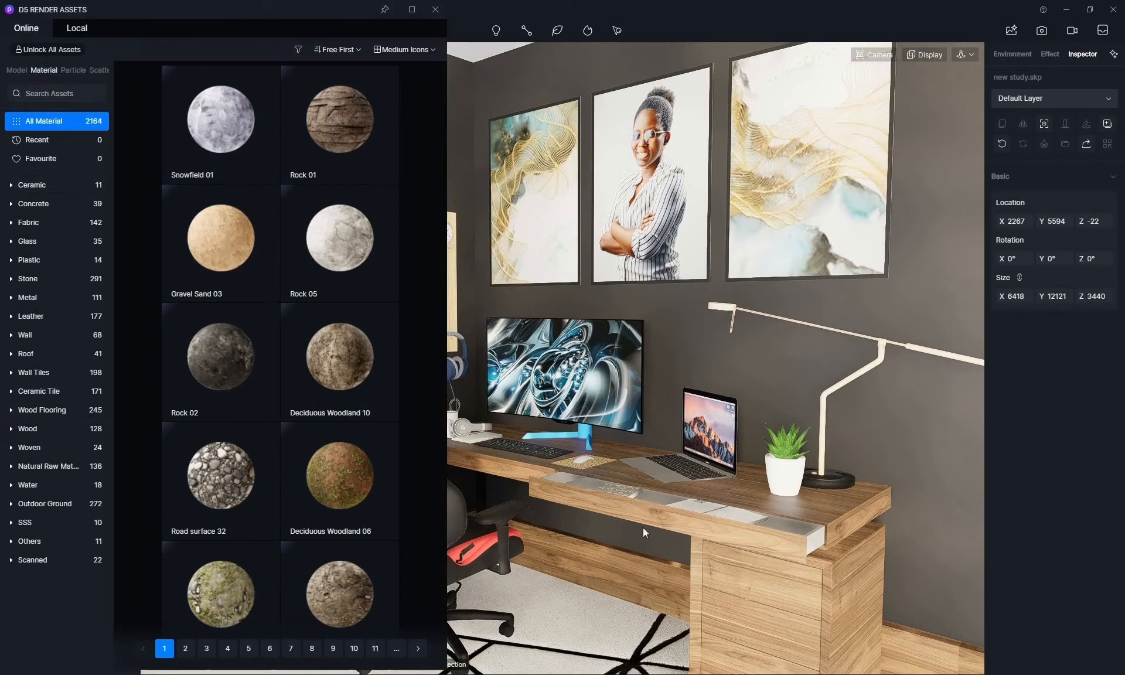
click(436, 10)
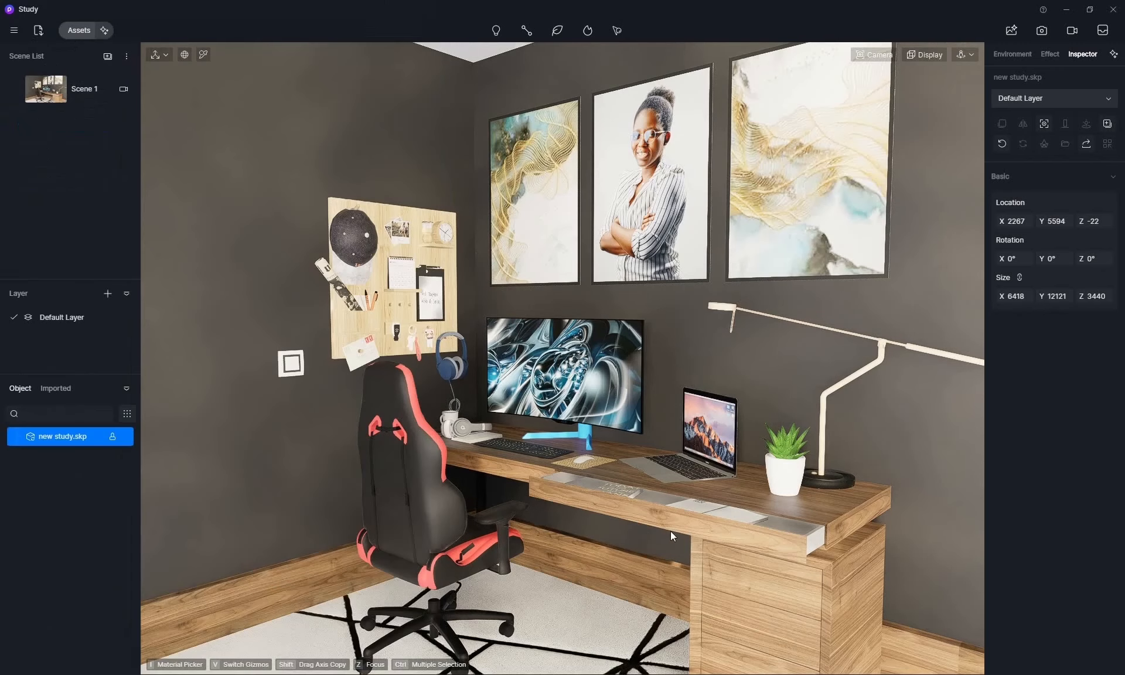
scroll(652, 470, down, 3)
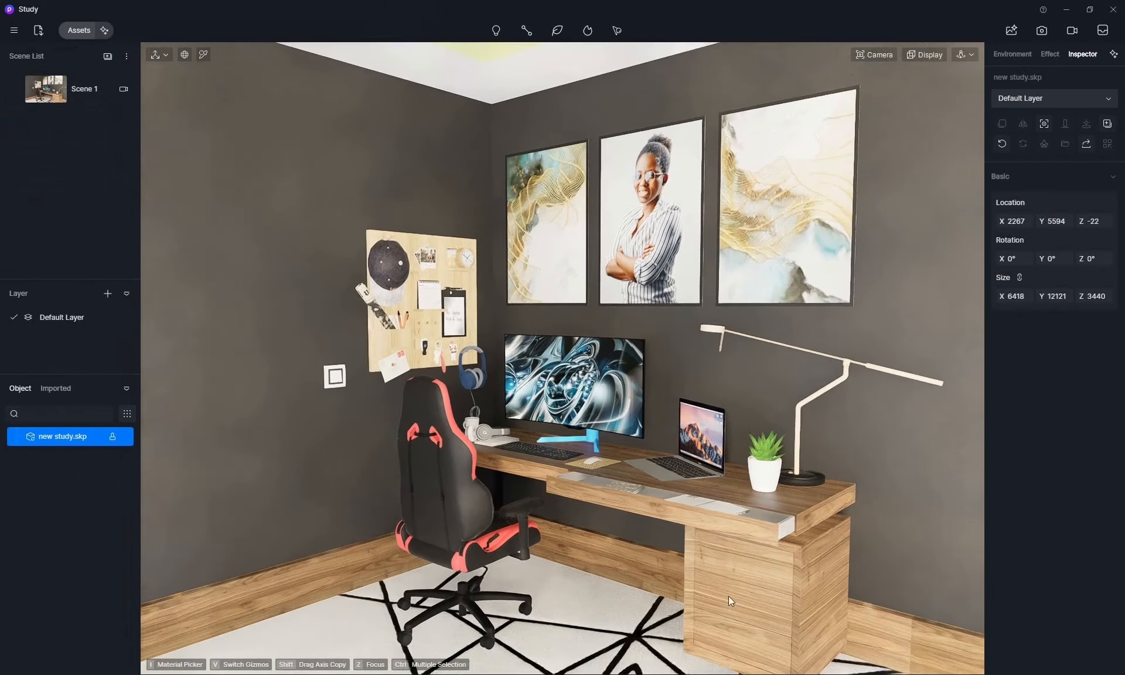
middle_drag(736, 598, 711, 519)
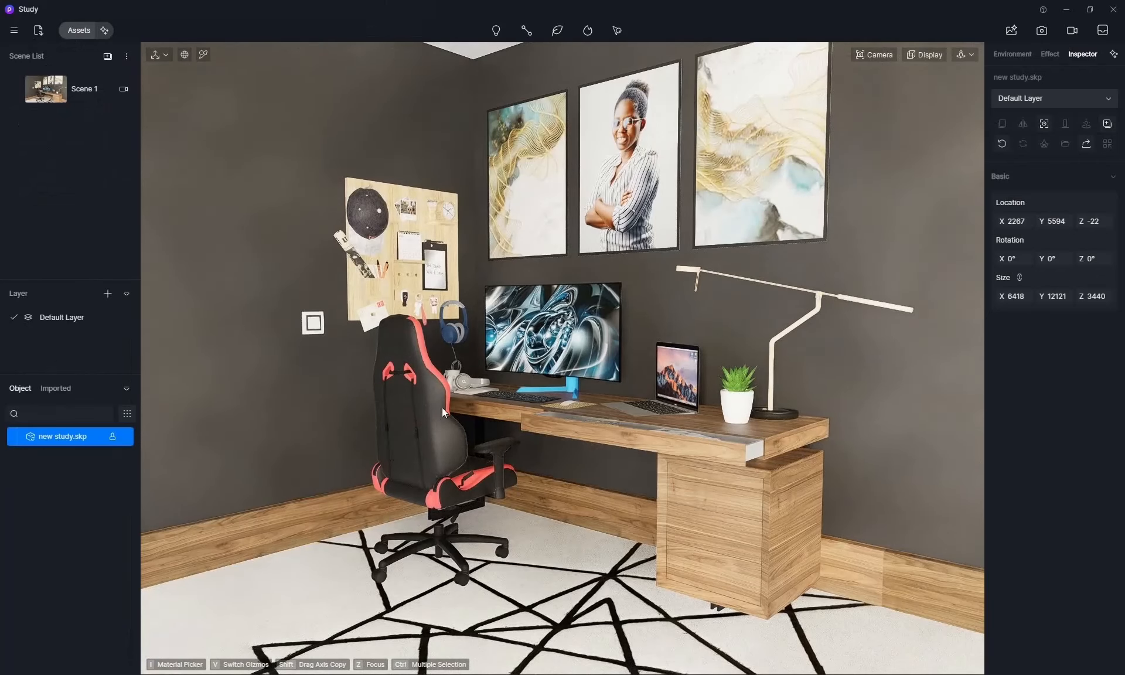
- Apply the Brown Walnut Wood material from the online library's Wood category to the desk's wood surfaces, and close the library
click(79, 30)
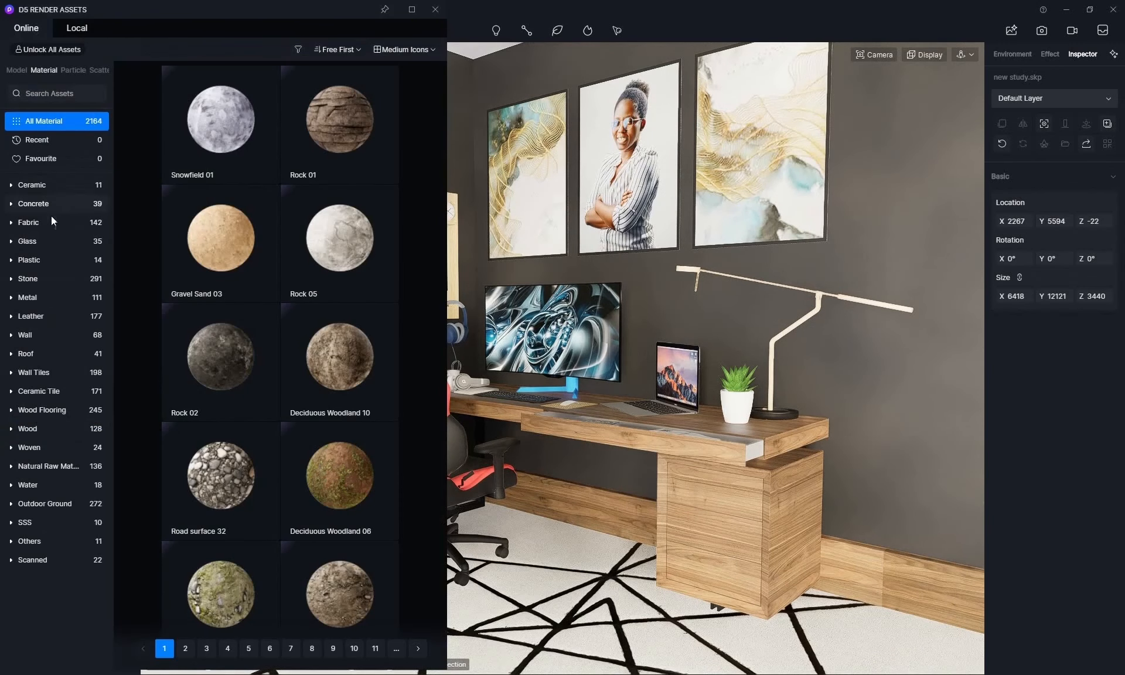
click(38, 430)
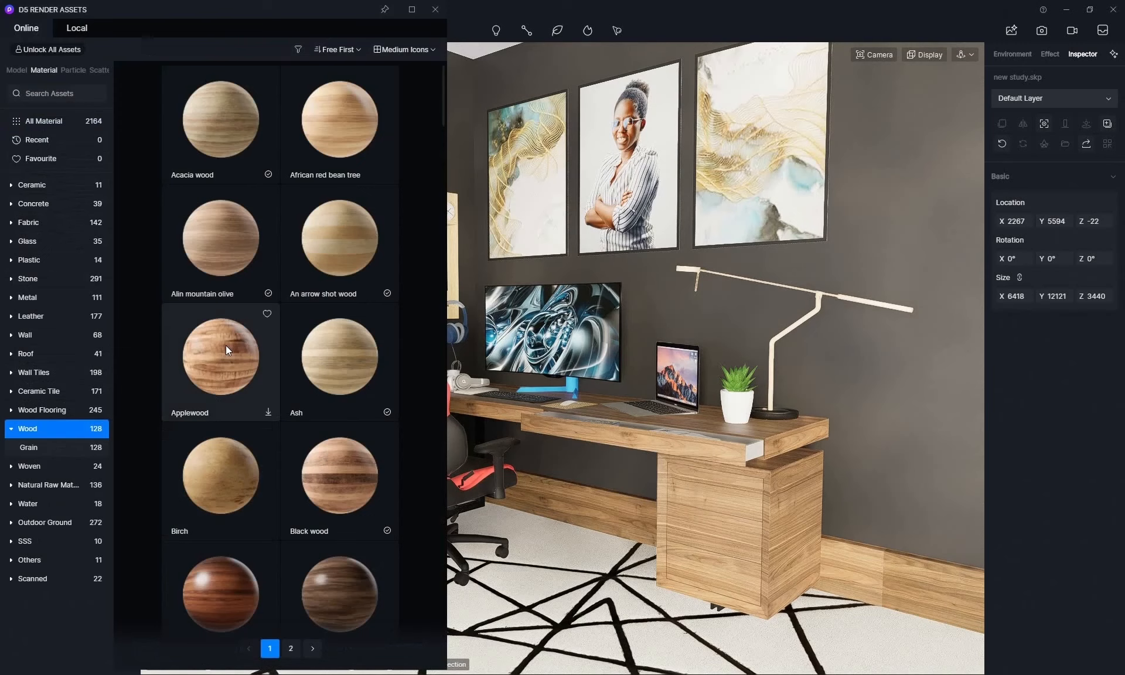
scroll(226, 346, down, 3)
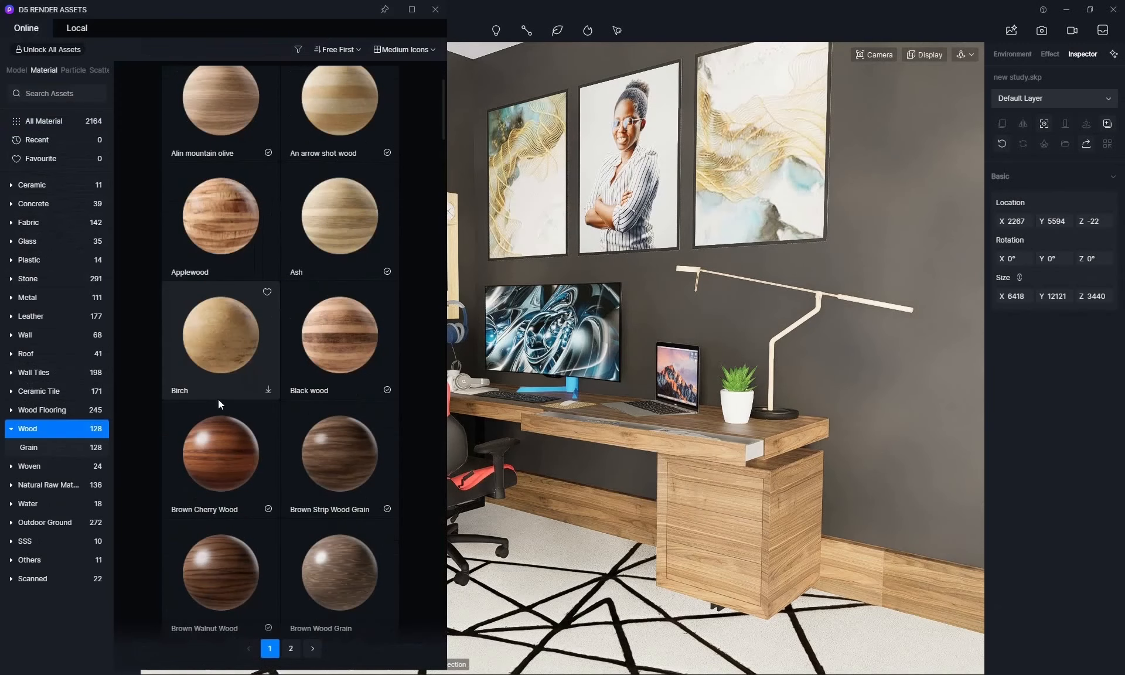
scroll(218, 399, down, 1)
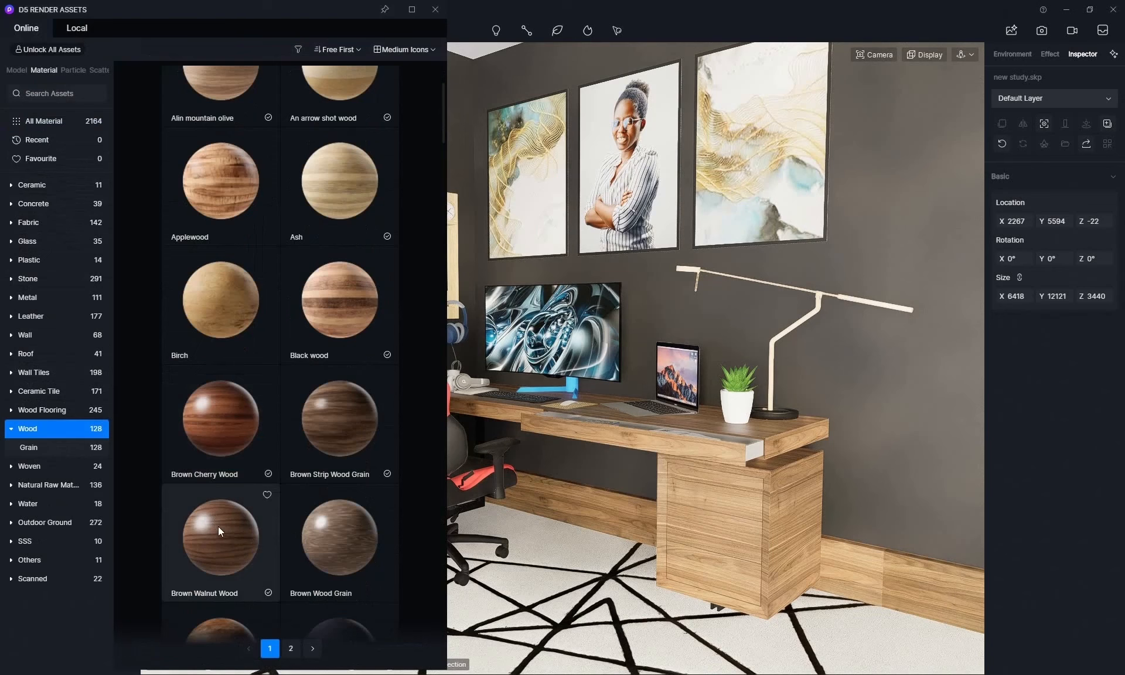
drag(218, 526, 774, 484)
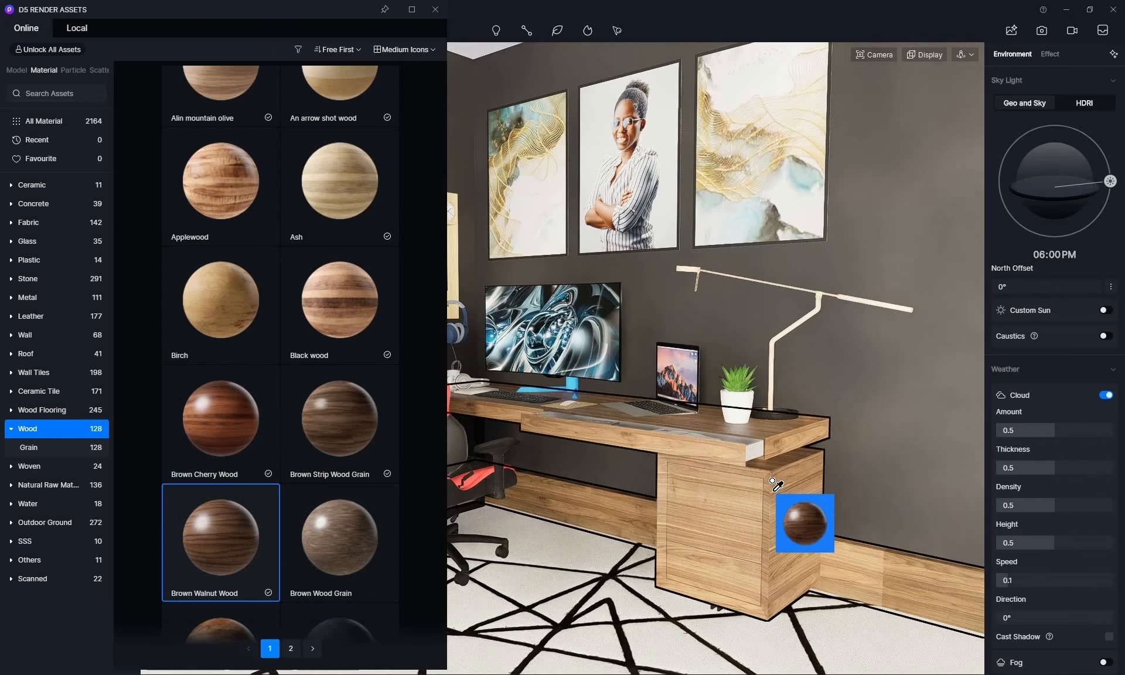
drag(773, 479, 744, 482)
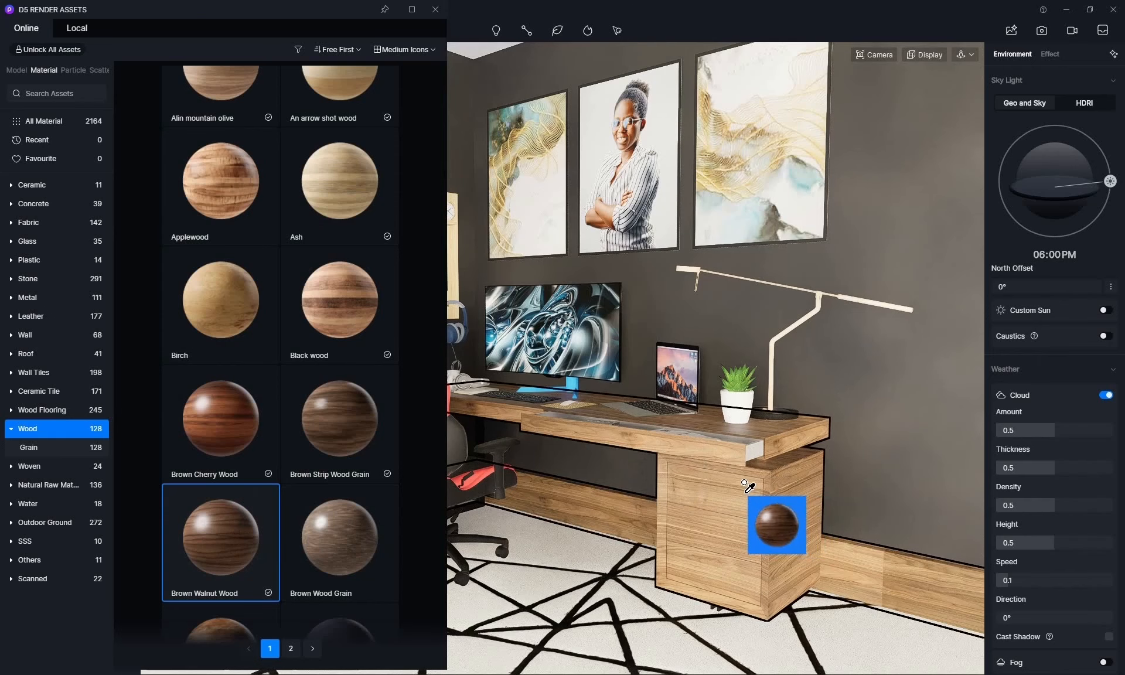
drag(745, 482, 746, 484)
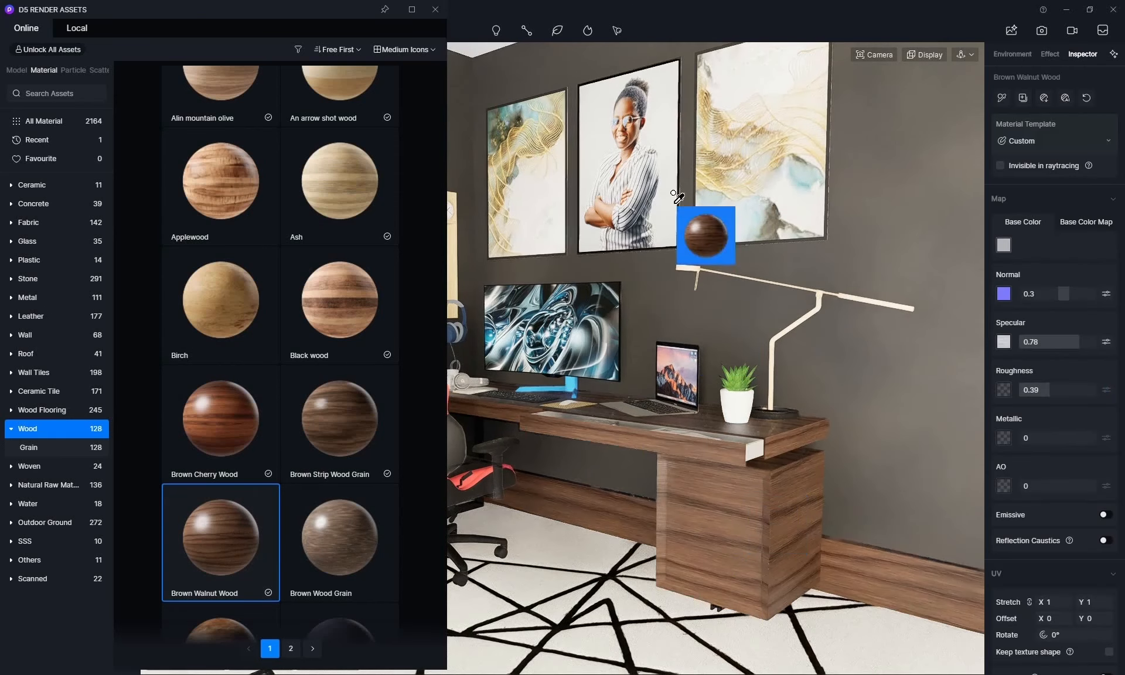
click(434, 12)
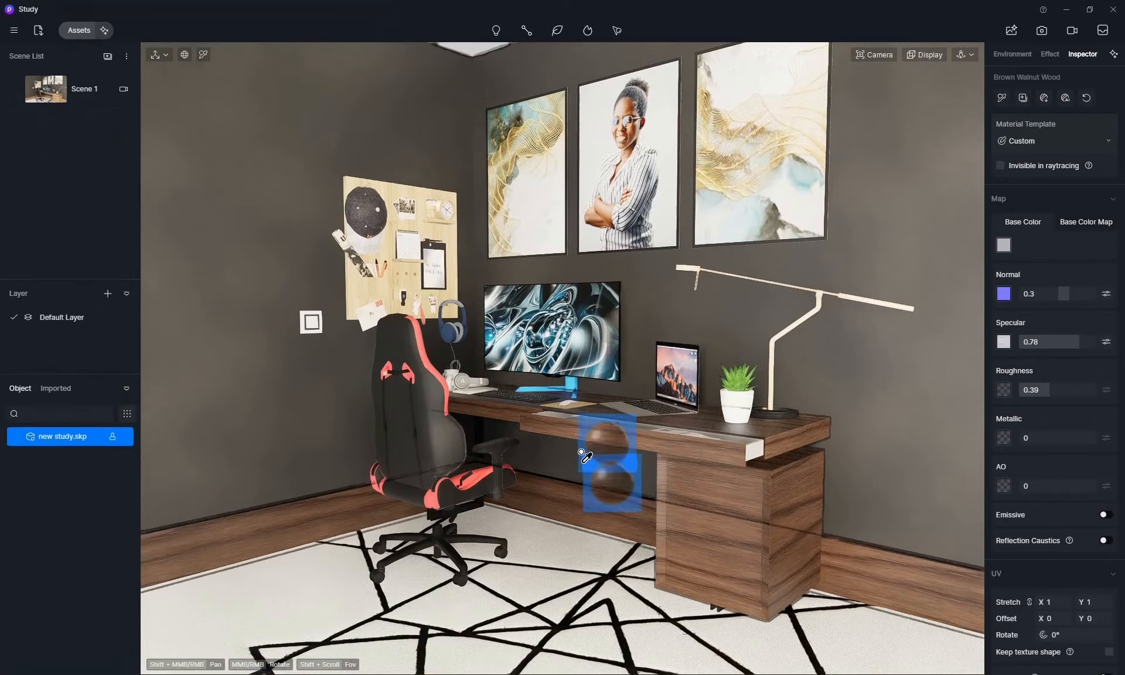
- Examine the walnut desk and its surroundings from several distances and angles, and check the still-image render settings
scroll(596, 474, up, 3)
middle_drag(665, 385, 539, 359)
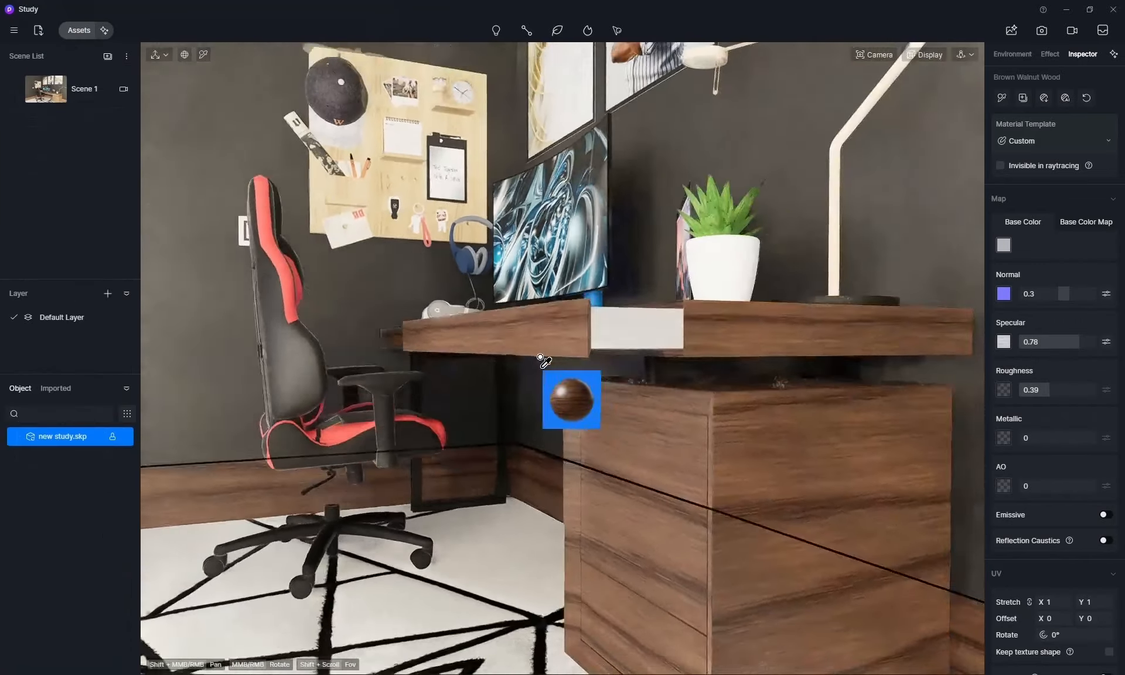
scroll(673, 464, up, 4)
scroll(667, 359, down, 10)
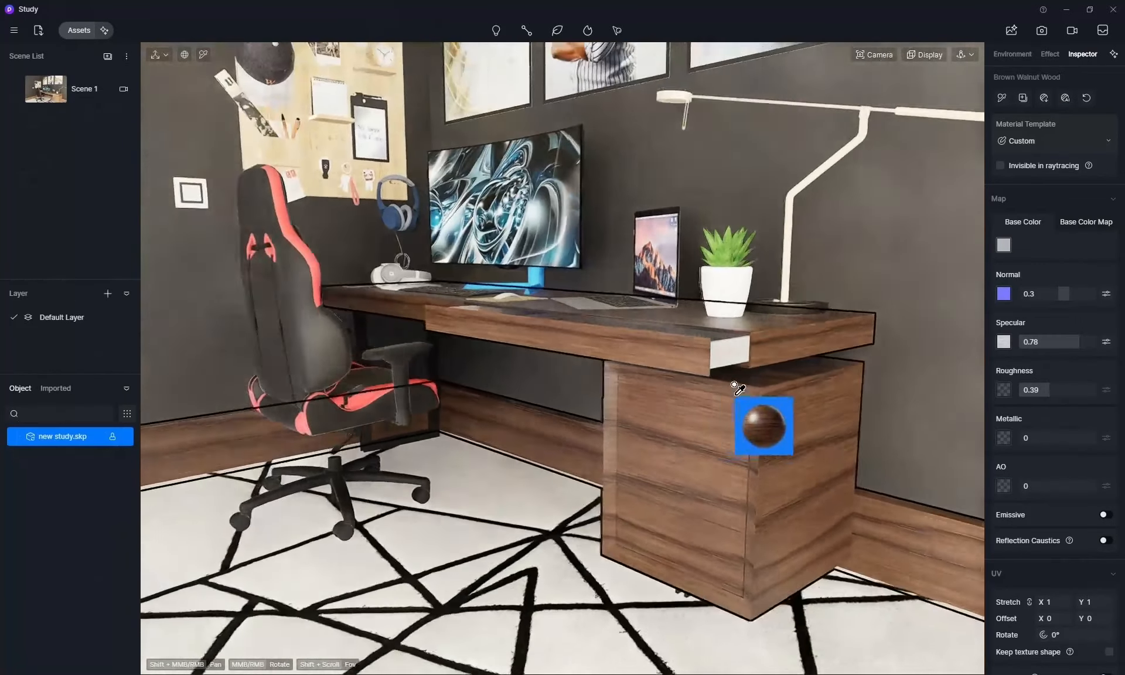
middle_drag(734, 384, 764, 441)
scroll(763, 441, down, 1)
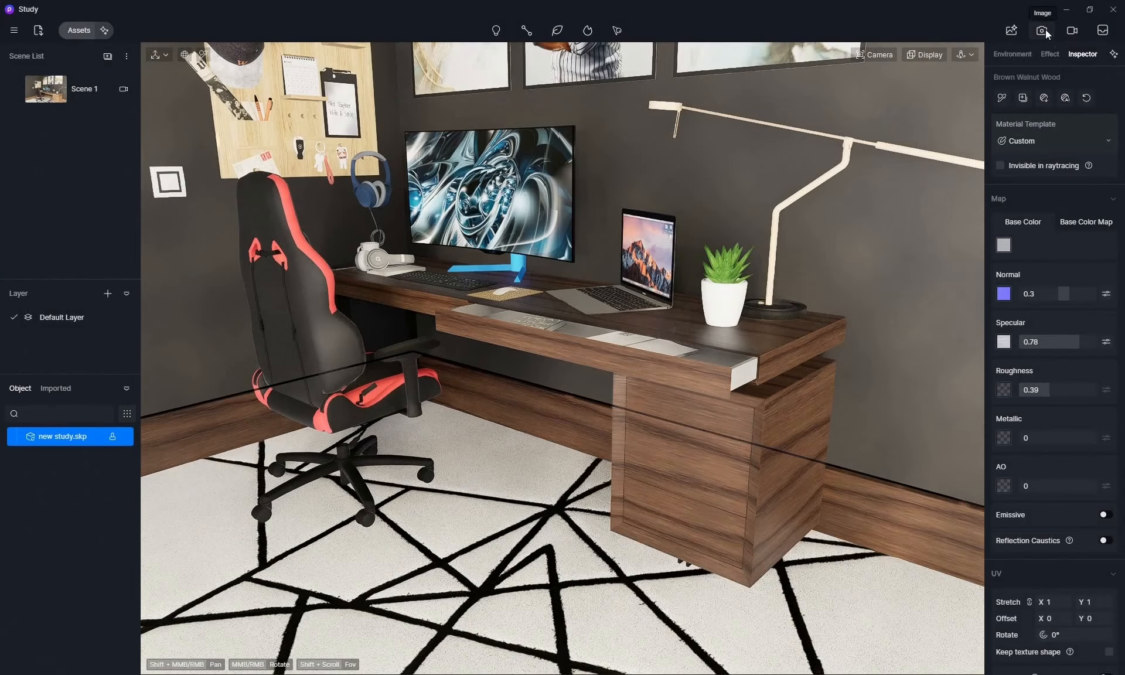
click(1045, 30)
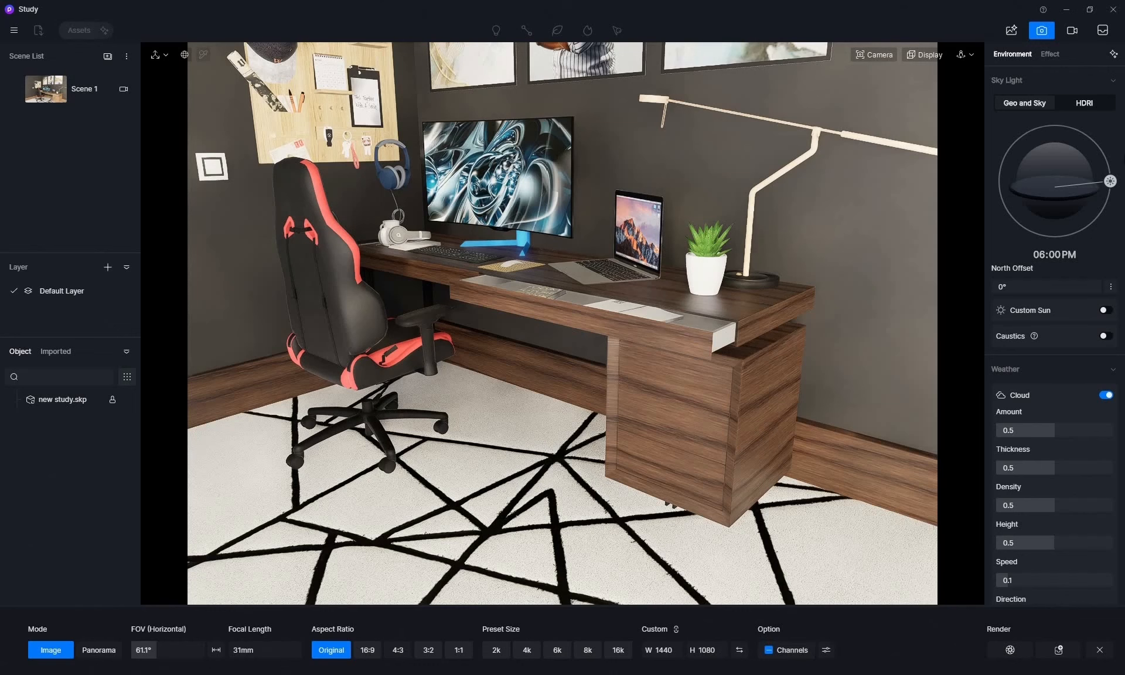
click(1040, 35)
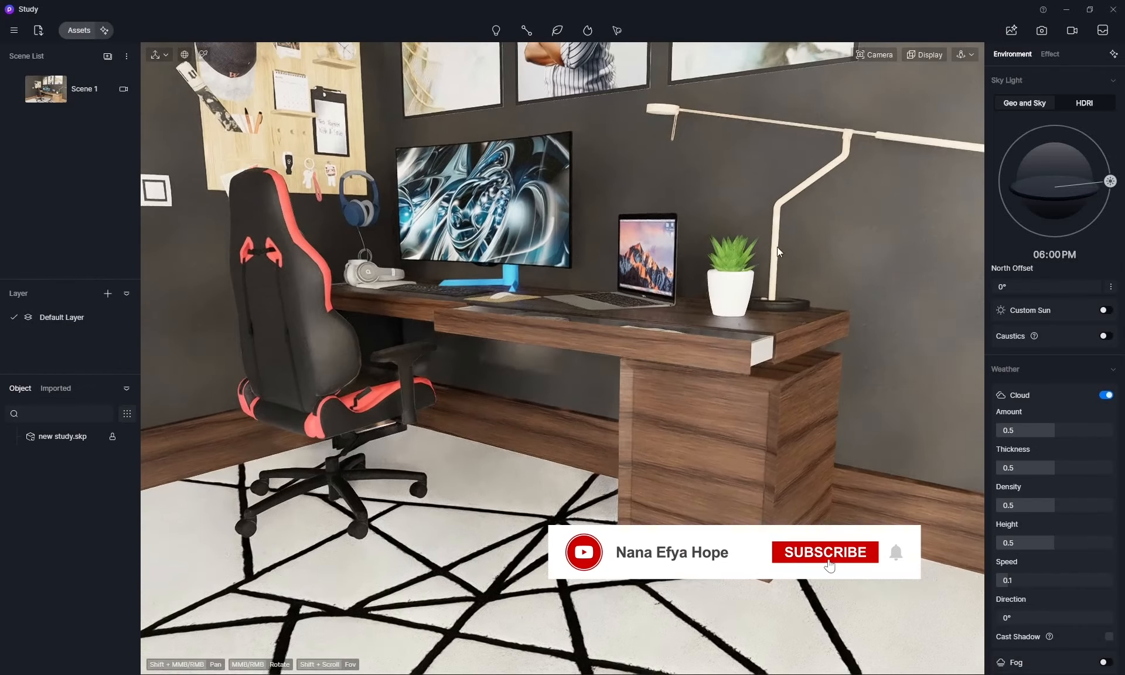
shift+middle_drag(763, 258, 825, 326)
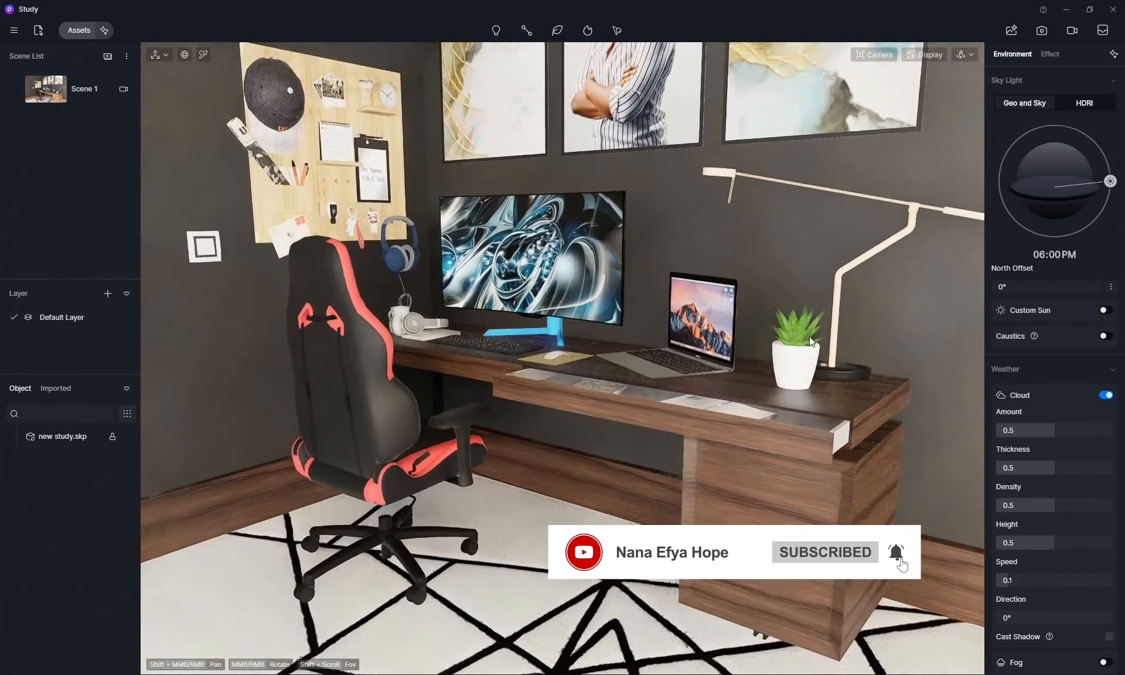
shift+middle_drag(692, 240, 737, 301)
scroll(737, 301, down, 1)
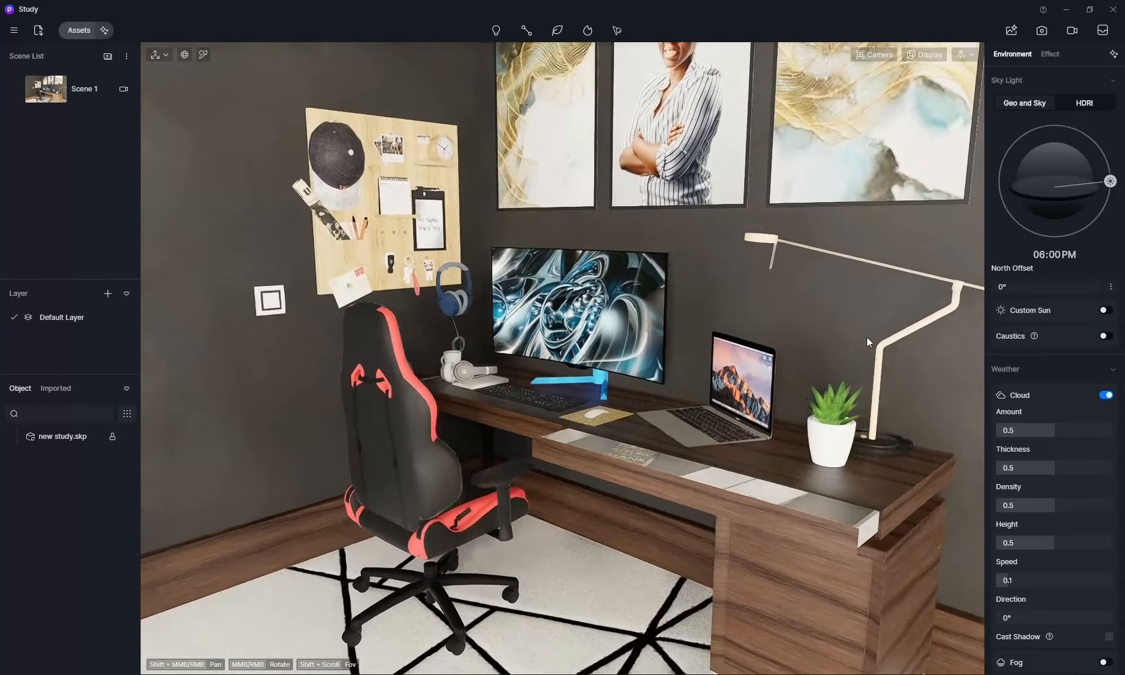
scroll(867, 339, up, 1)
scroll(882, 347, up, 1)
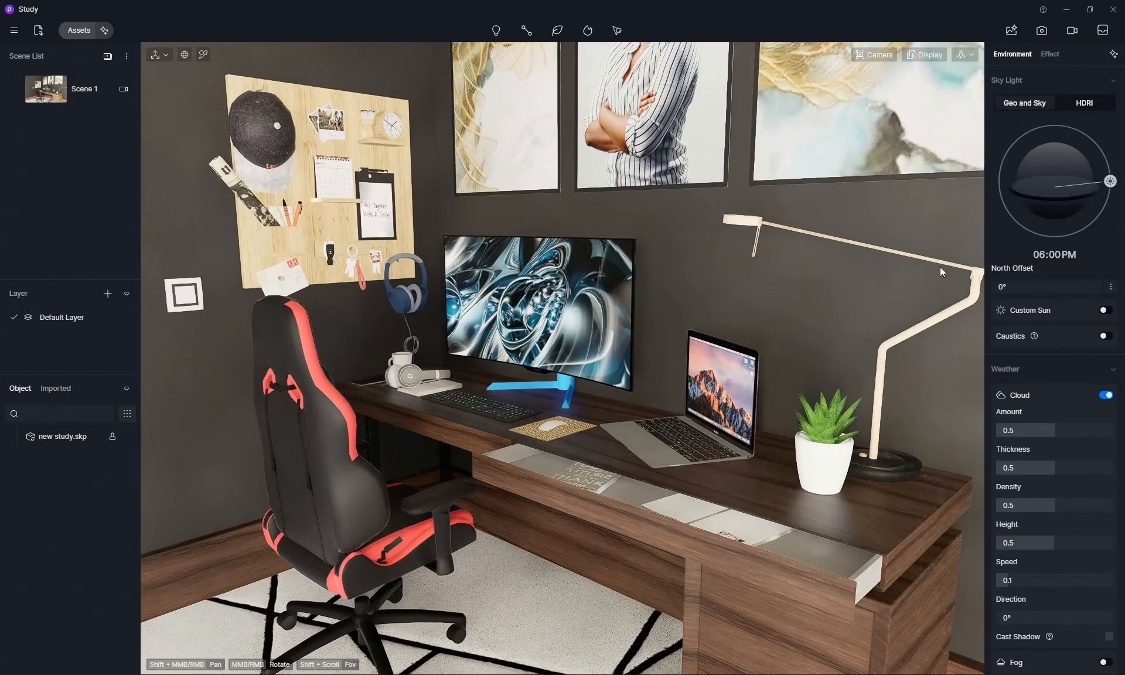
- Apply the Black Matte Metal material from the library's Metal category to the desk lamp's head and arm, and close the library
click(72, 31)
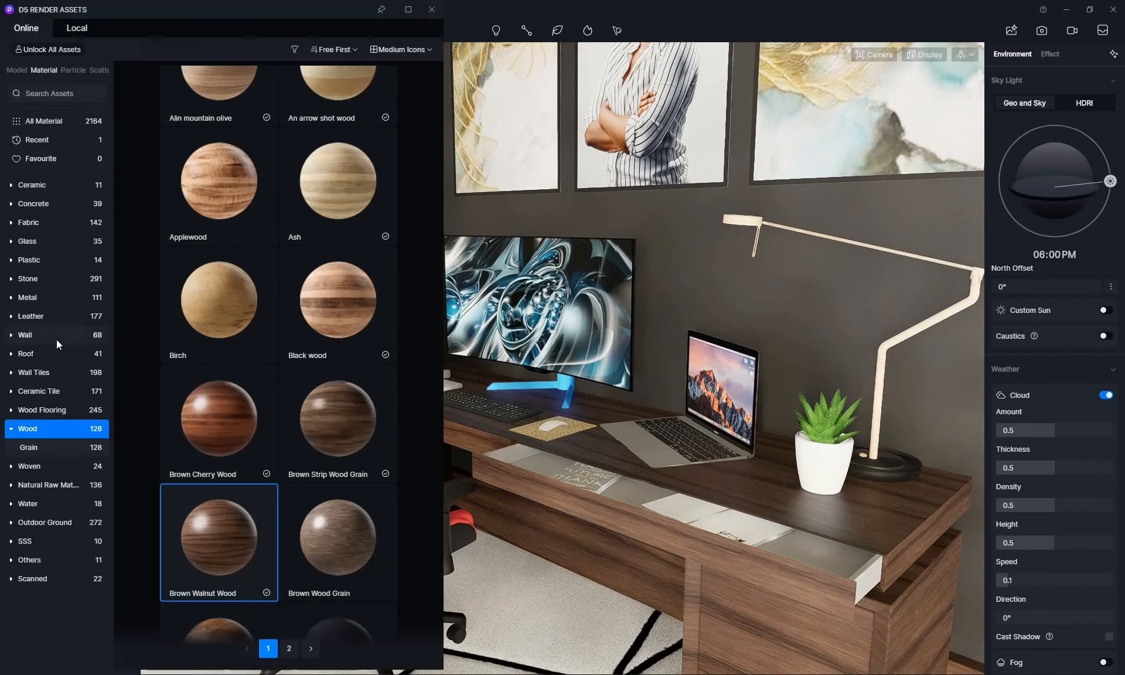
click(44, 297)
click(244, 237)
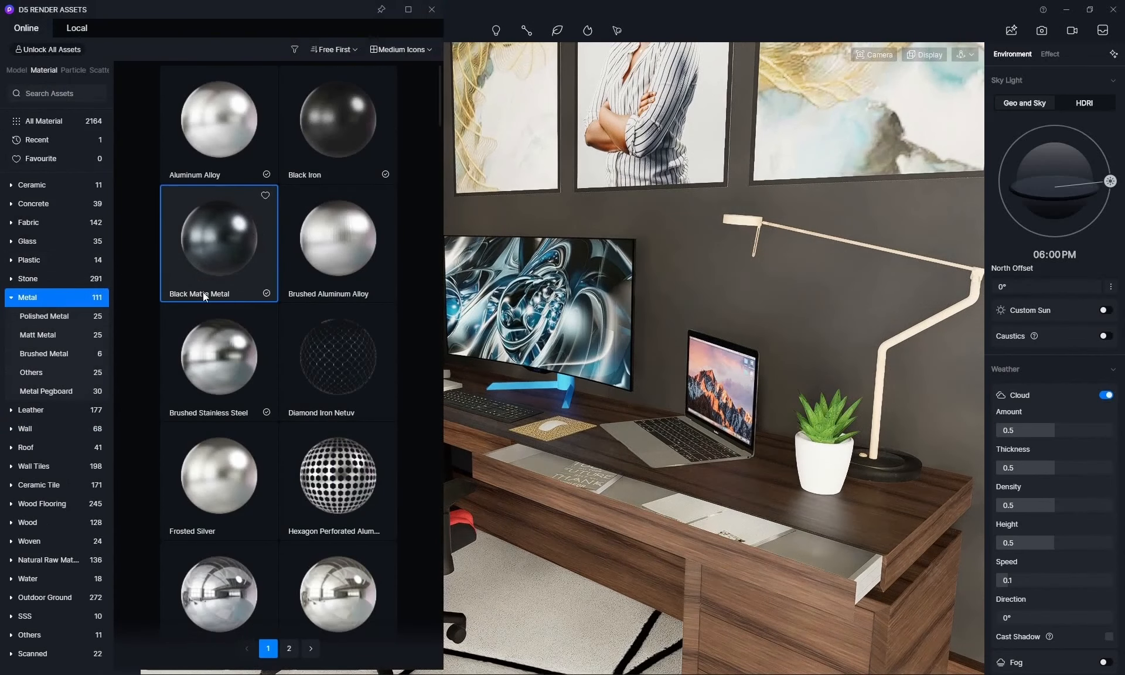
drag(220, 250, 885, 363)
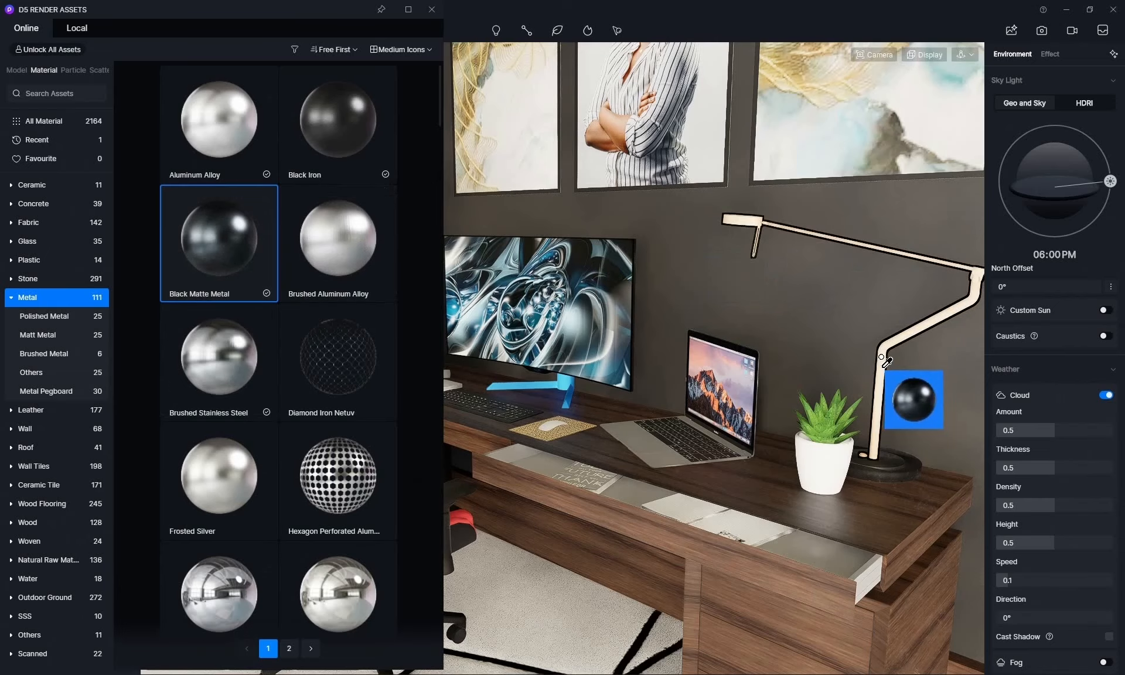
scroll(881, 357, up, 3)
scroll(881, 356, up, 4)
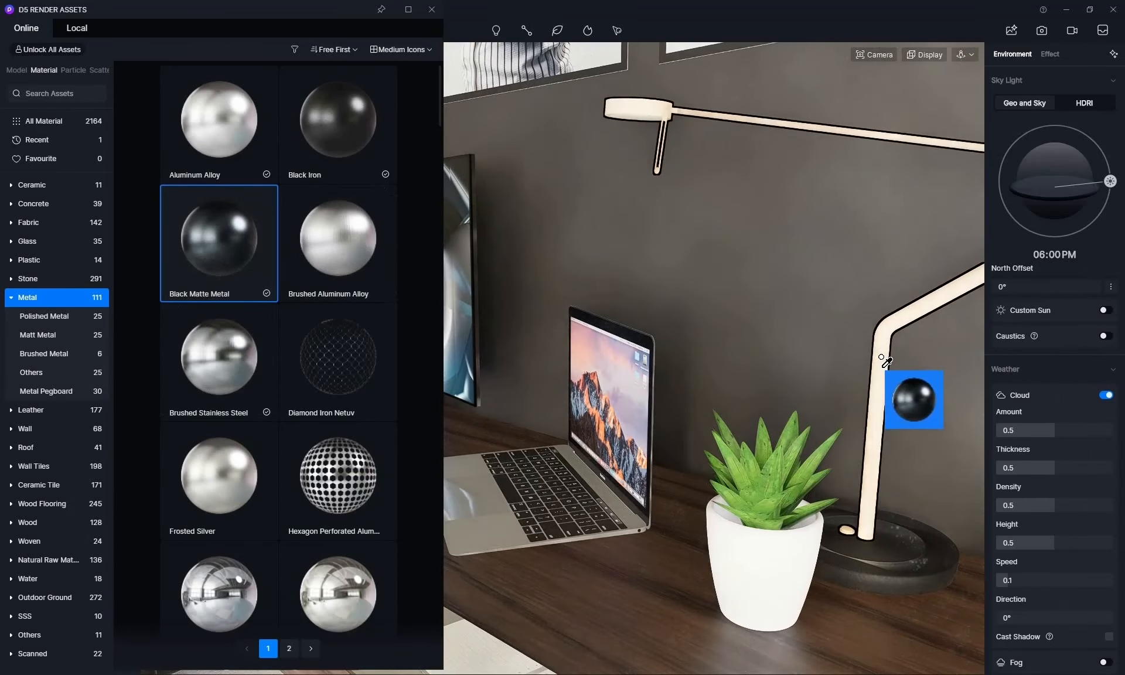
scroll(881, 357, down, 5)
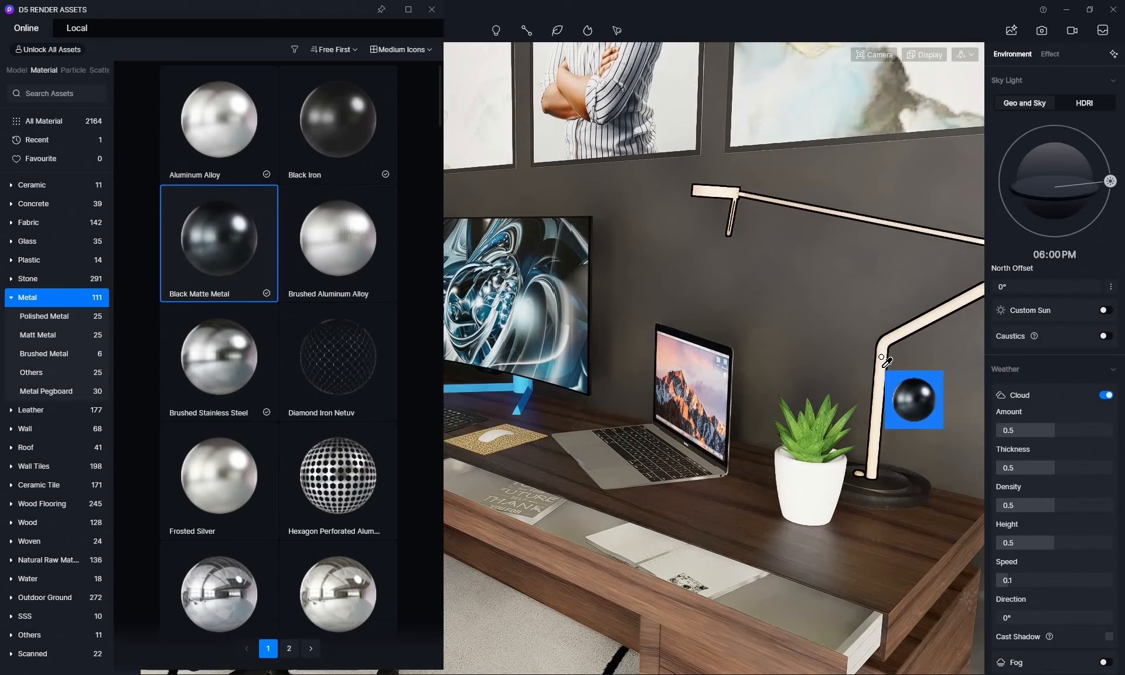
click(885, 361)
scroll(882, 375, down, 5)
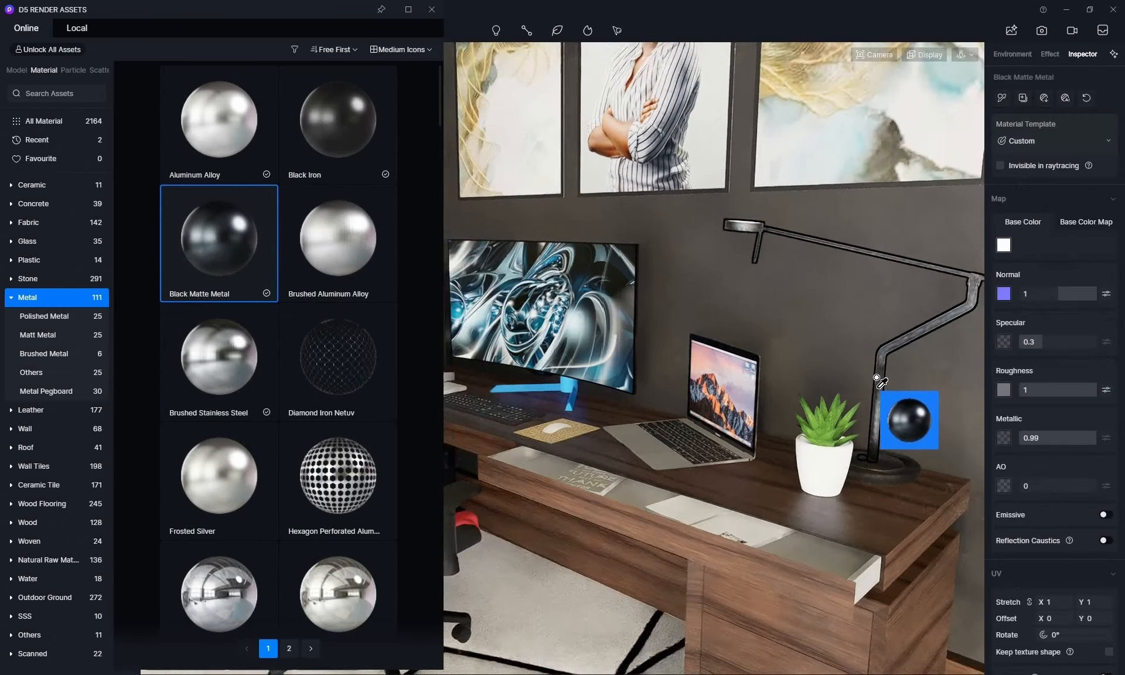
scroll(876, 377, down, 3)
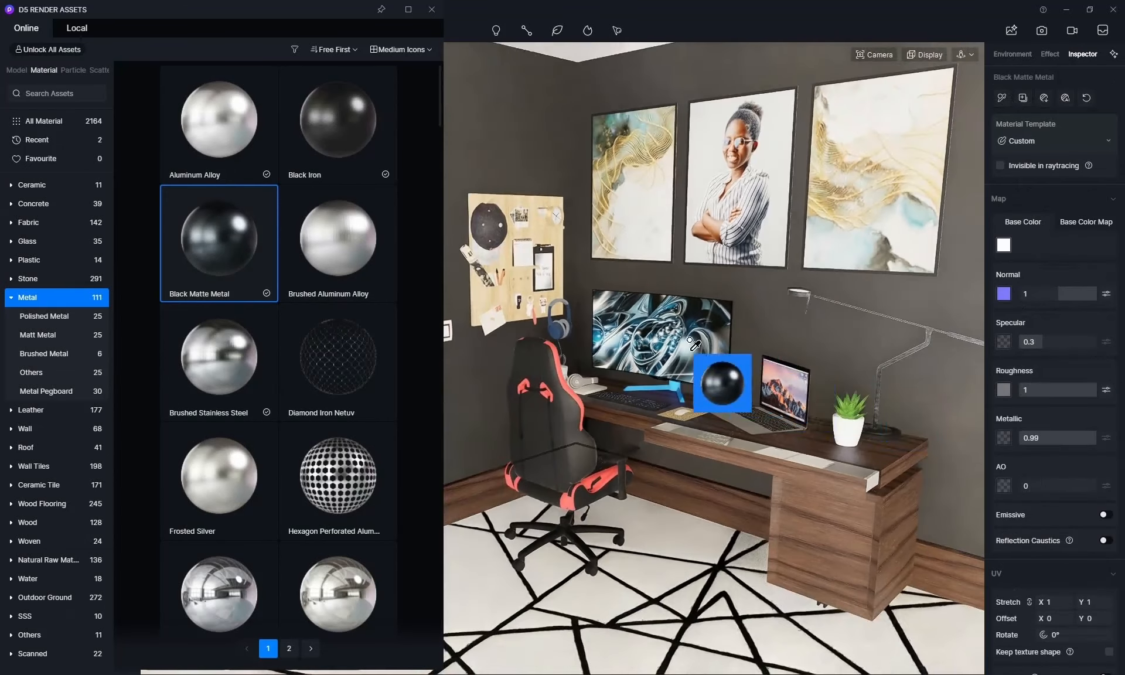
right_drag(743, 339, 507, 235)
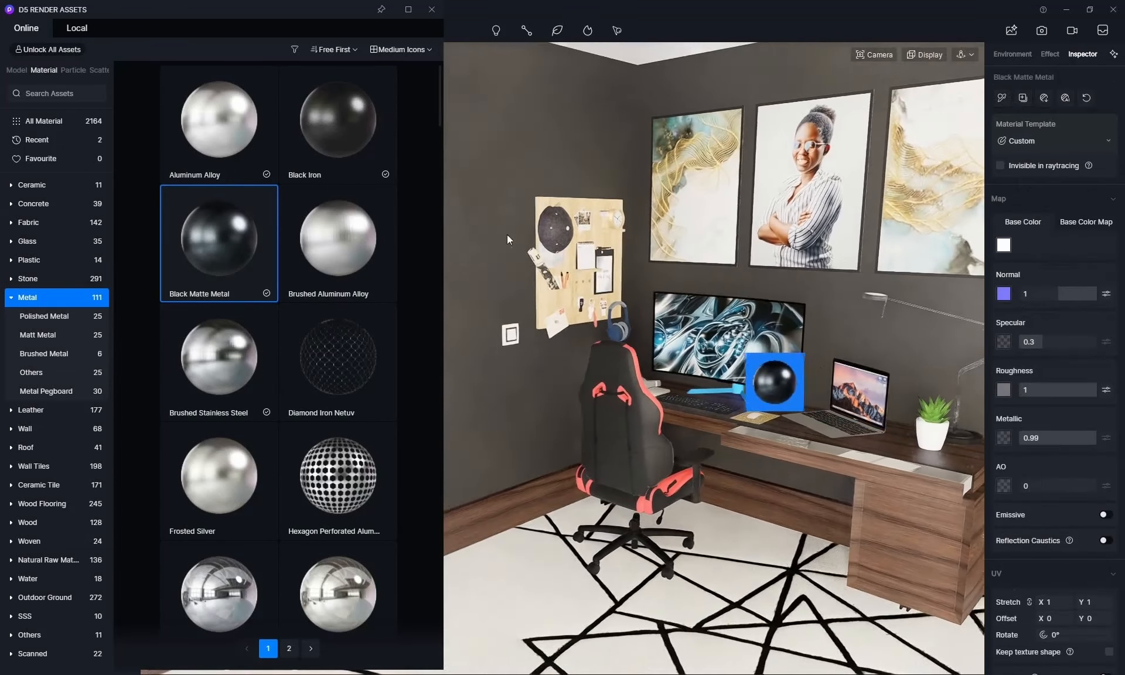
click(432, 13)
right_click(557, 138)
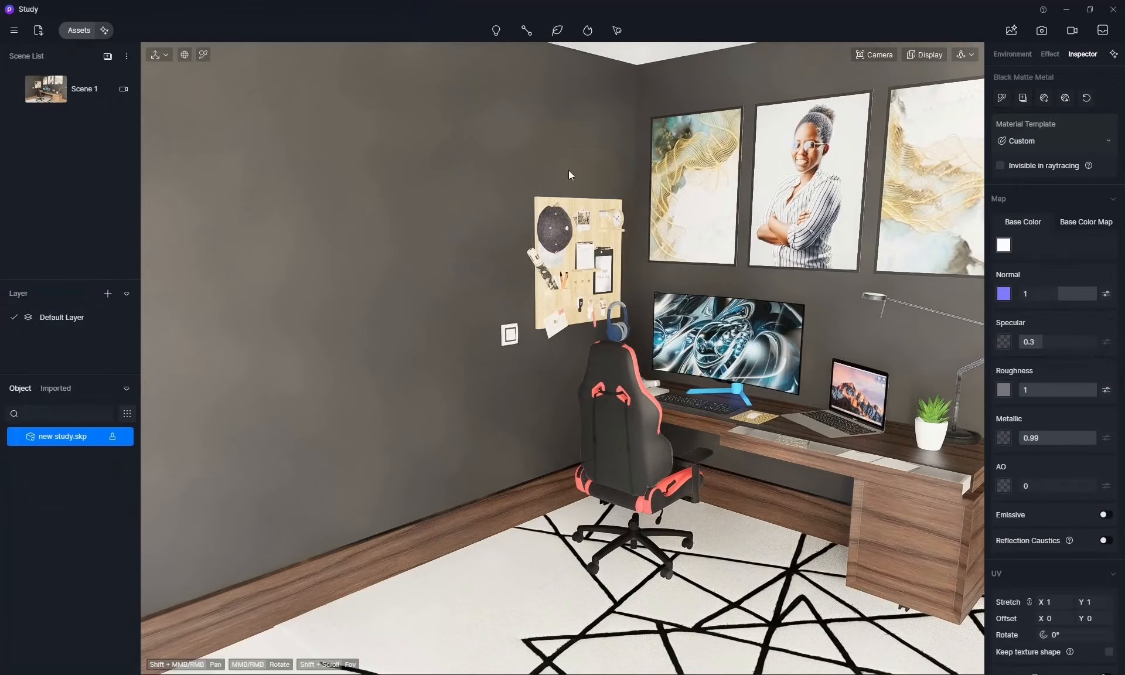
- Apply the Ash material from the library's Wood category to the wall pegboard, check its grain up close, and close the library
scroll(584, 241, up, 4)
middle_drag(591, 194, 457, 157)
scroll(536, 165, up, 4)
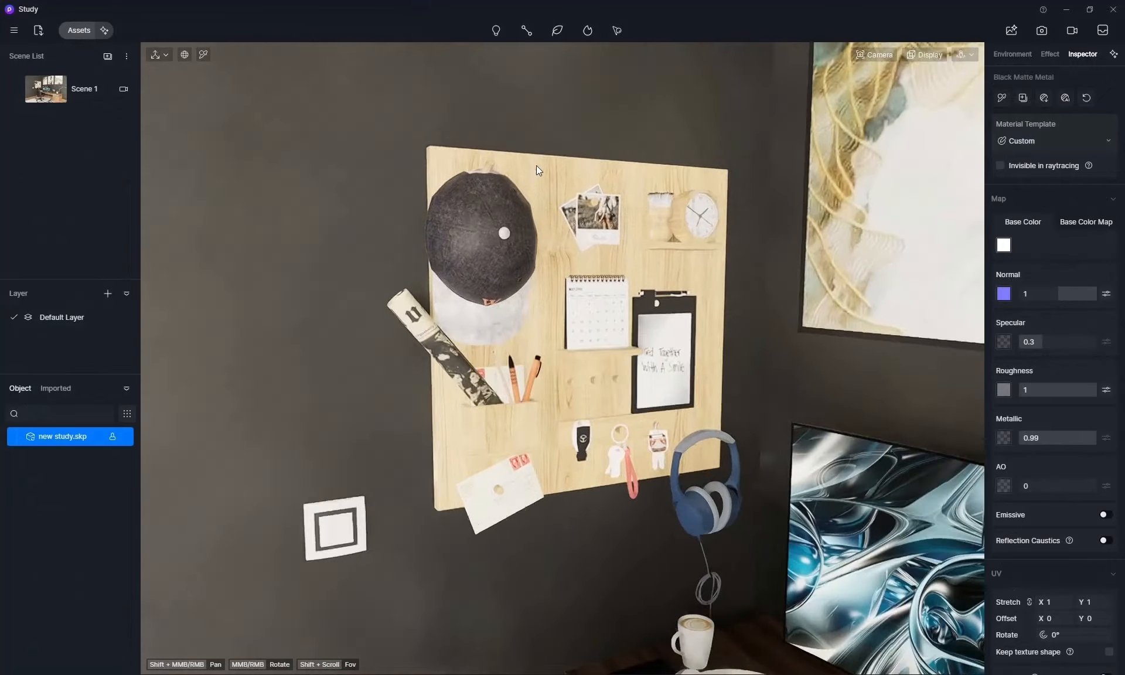
scroll(549, 202, down, 4)
scroll(547, 227, down, 2)
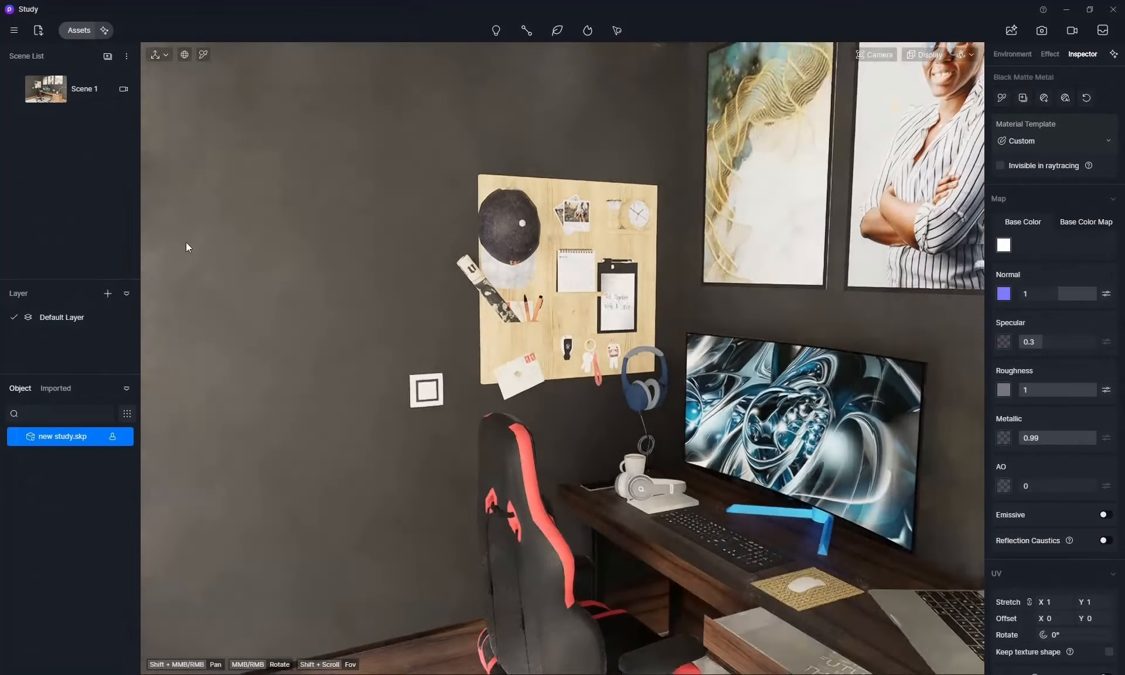
click(75, 30)
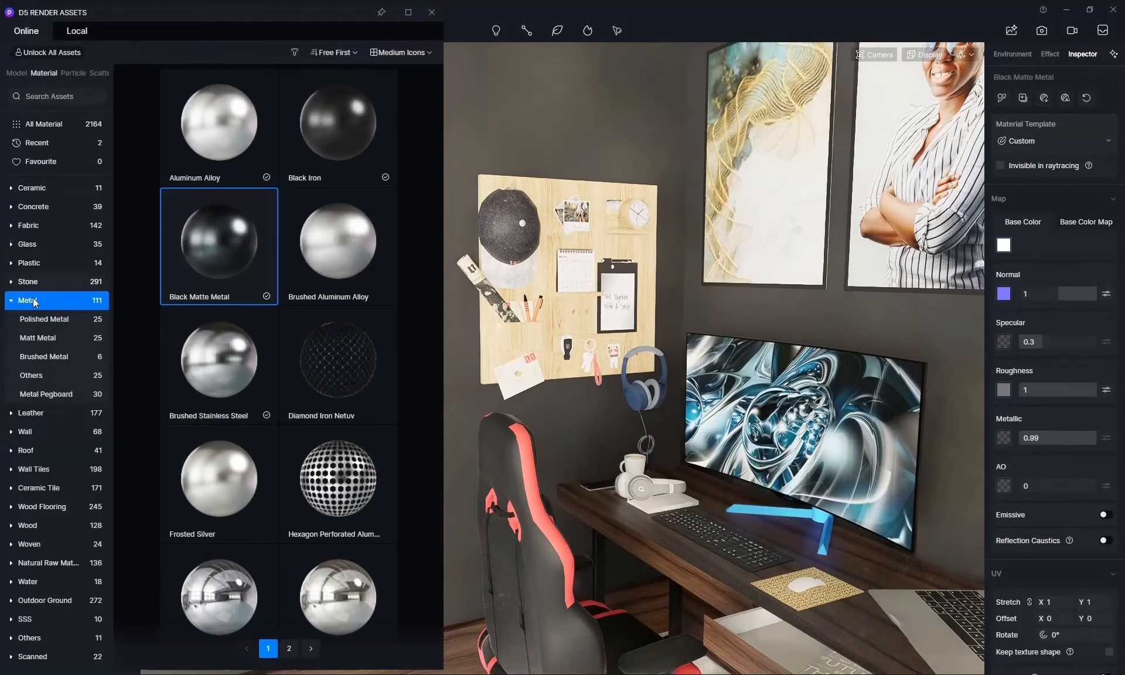
click(11, 300)
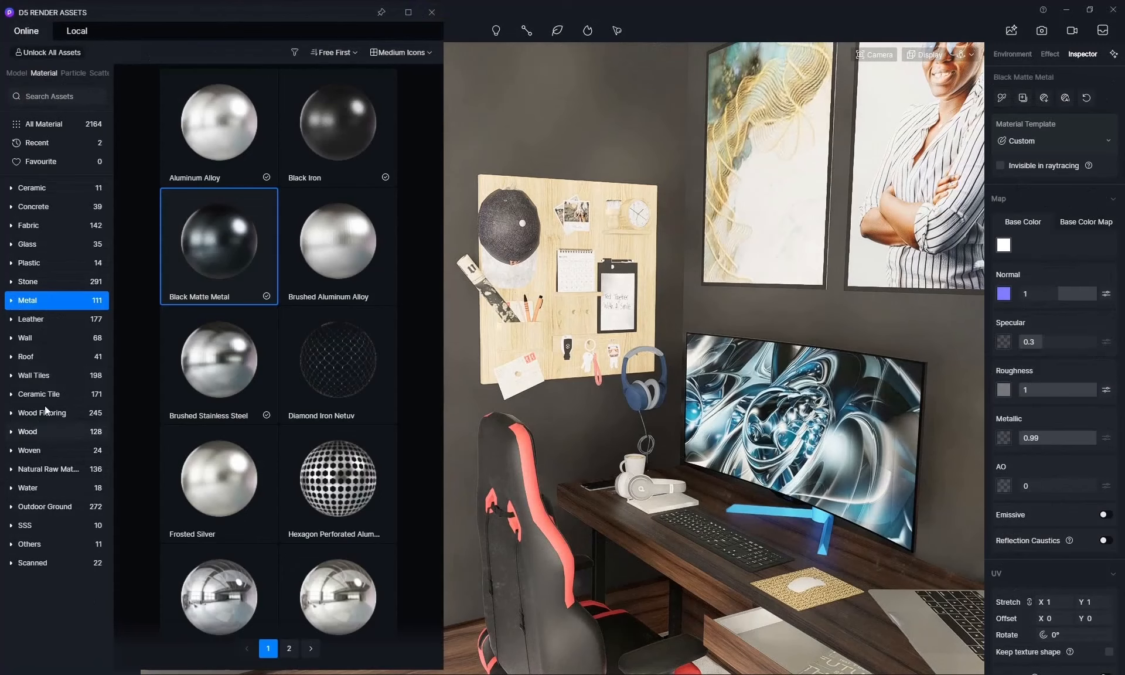
click(28, 432)
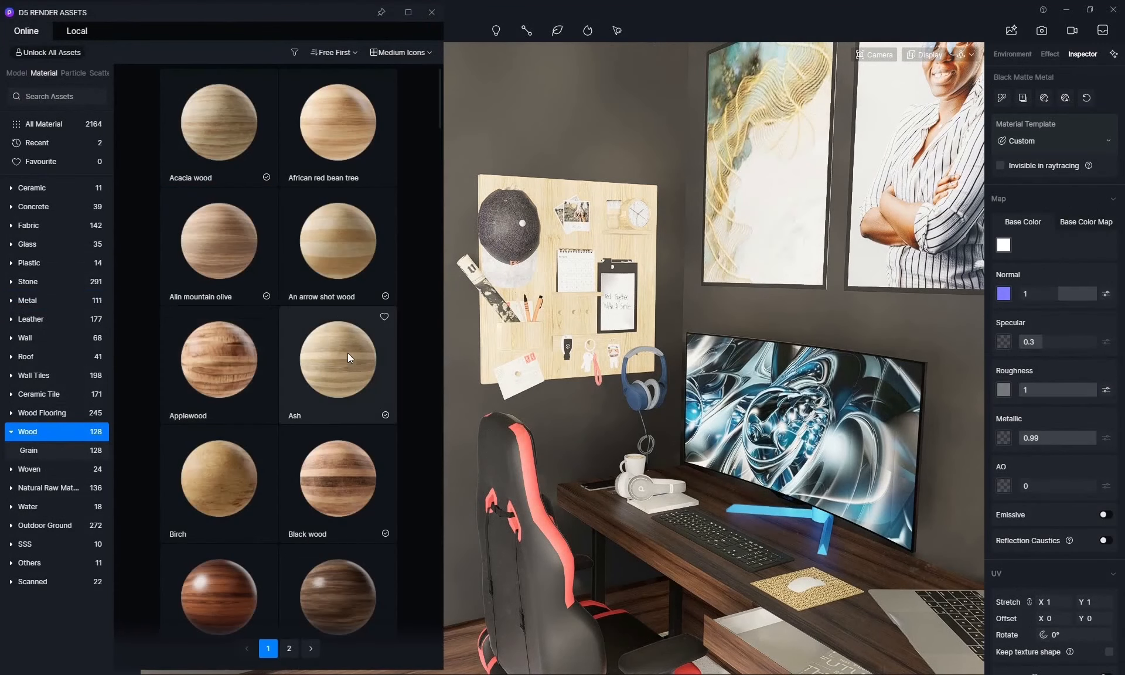
drag(347, 353, 549, 177)
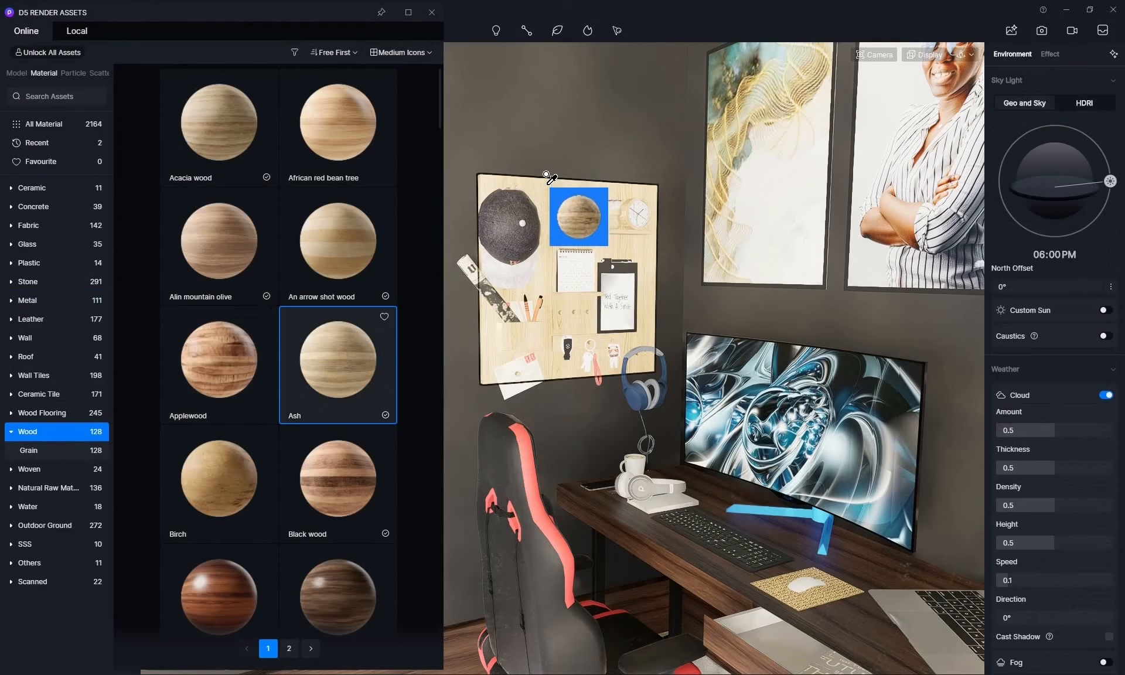
click(549, 176)
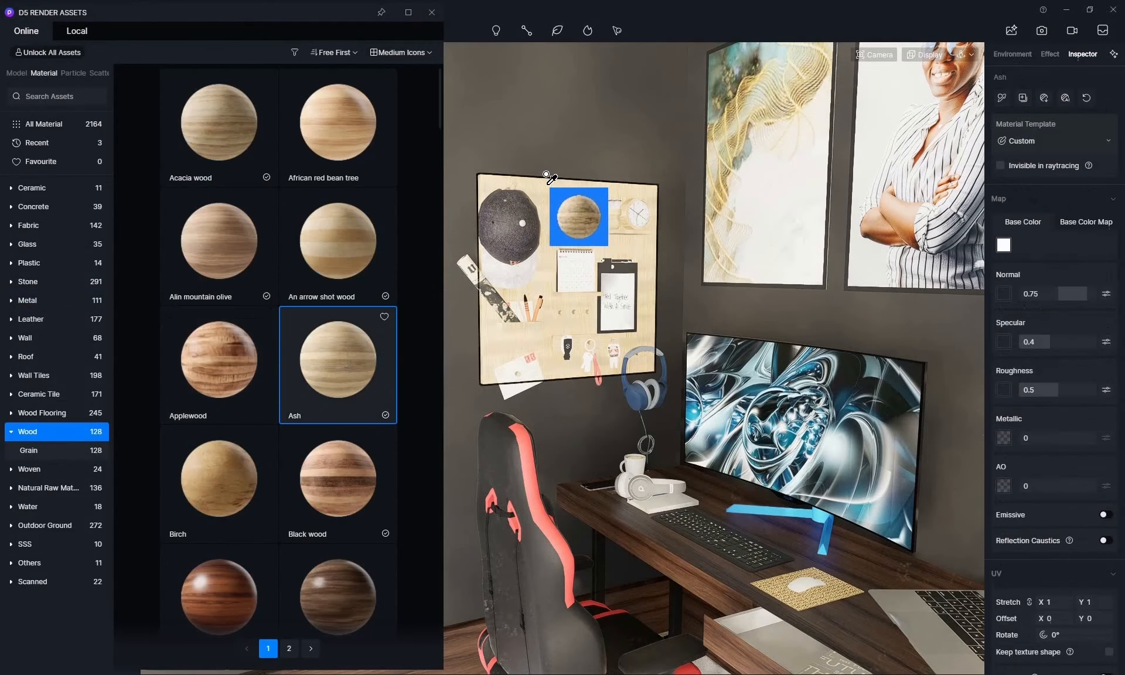
scroll(550, 181, up, 3)
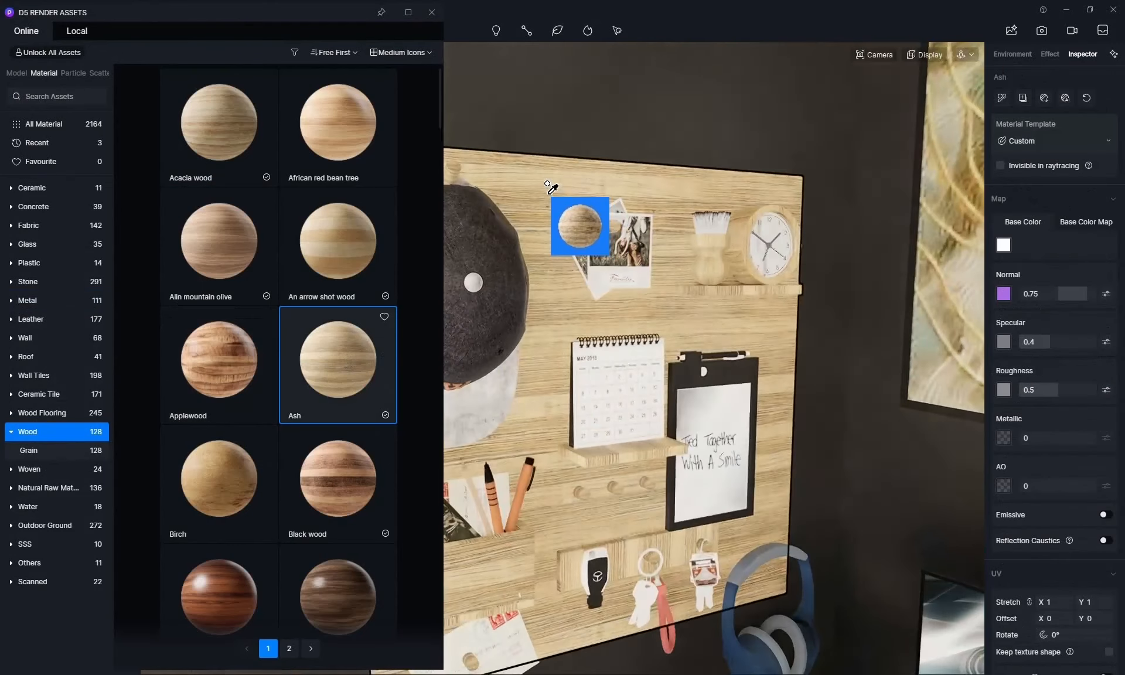
scroll(550, 186, down, 3)
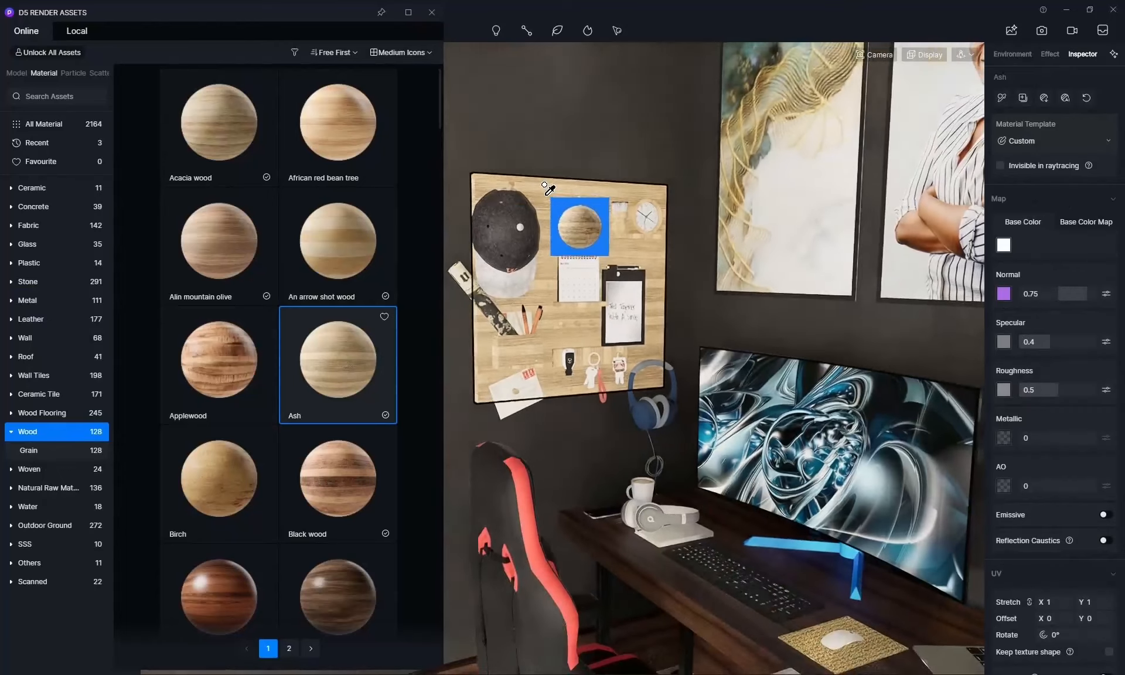
click(435, 14)
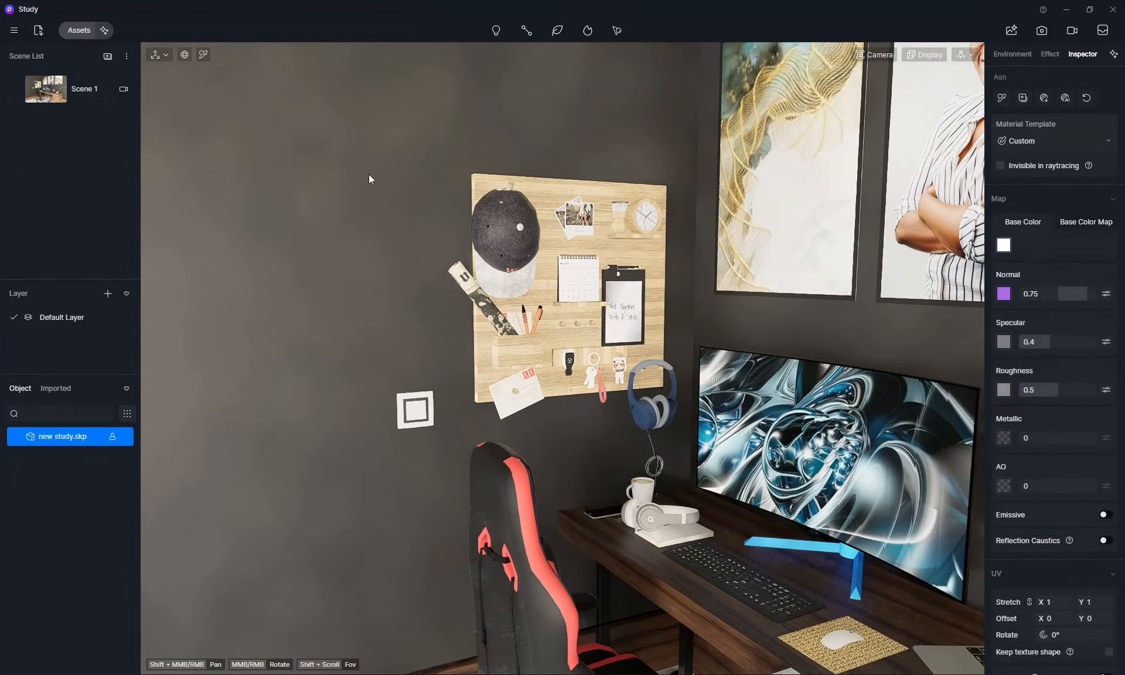
scroll(272, 239, down, 3)
middle_drag(505, 302, 475, 181)
click(164, 55)
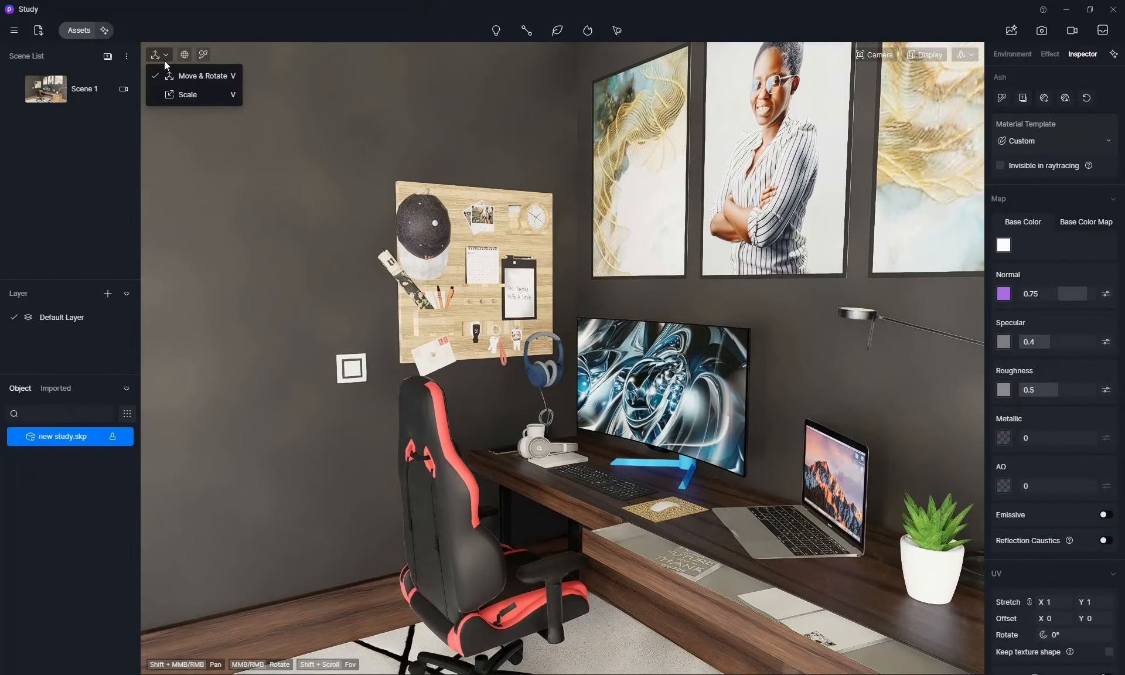
click(216, 76)
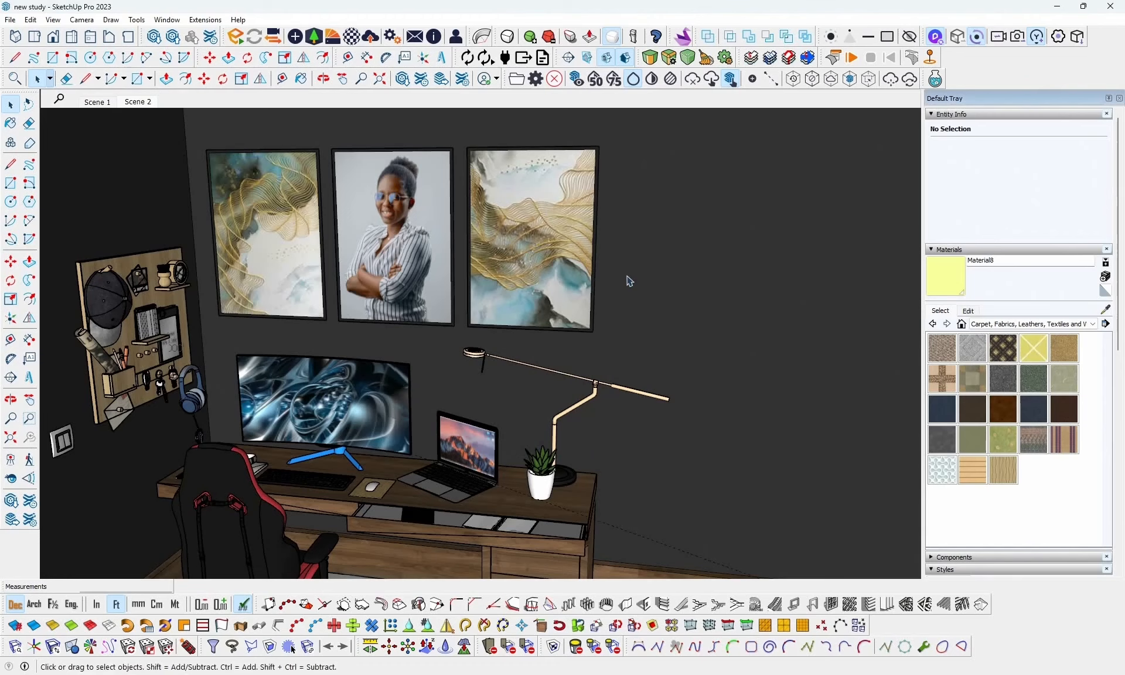
- Switch to SketchUp, move the gaming chair about 2.27' along the floor away from the desk, and sync the model to D5 Render
mouse_move(543, 466)
middle_down()
mouse_move(562, 329)
mouse_move(518, 337)
mouse_move(430, 437)
mouse_move(403, 419)
middle_up()
click(404, 420)
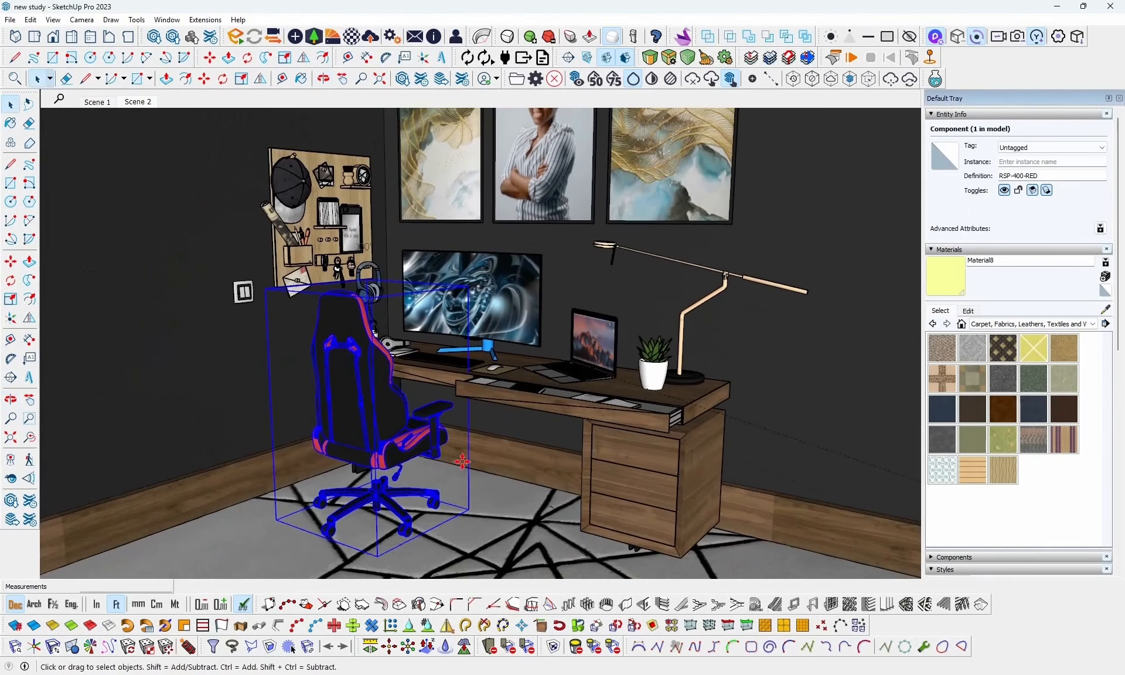
key(m)
click(468, 510)
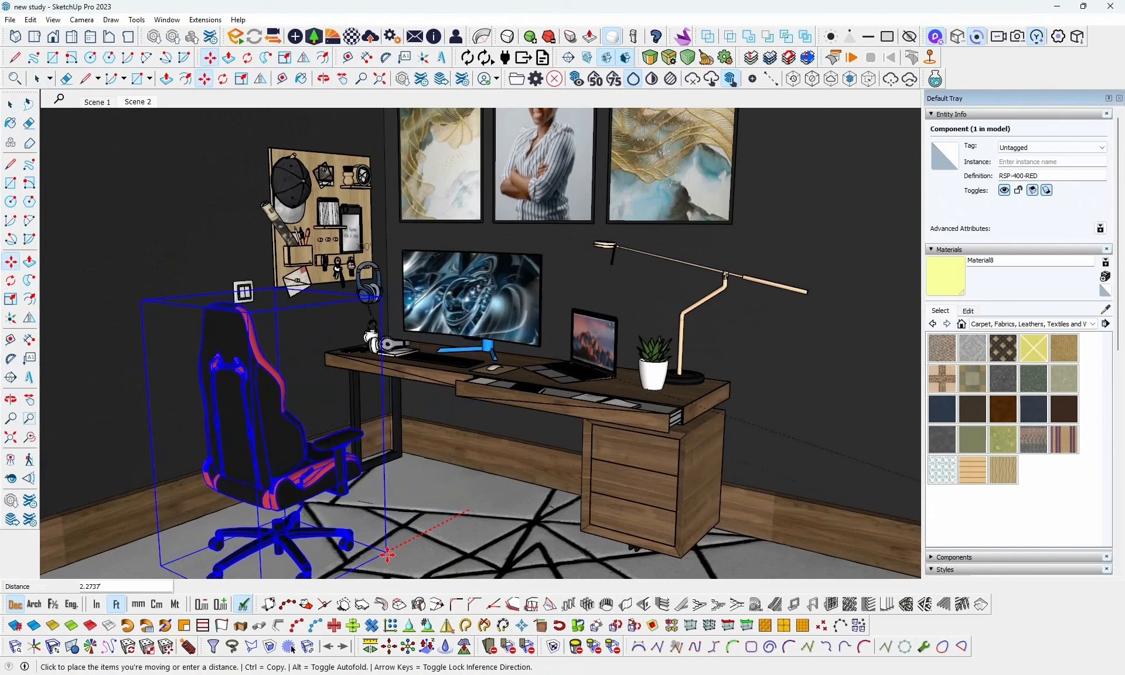
click(387, 554)
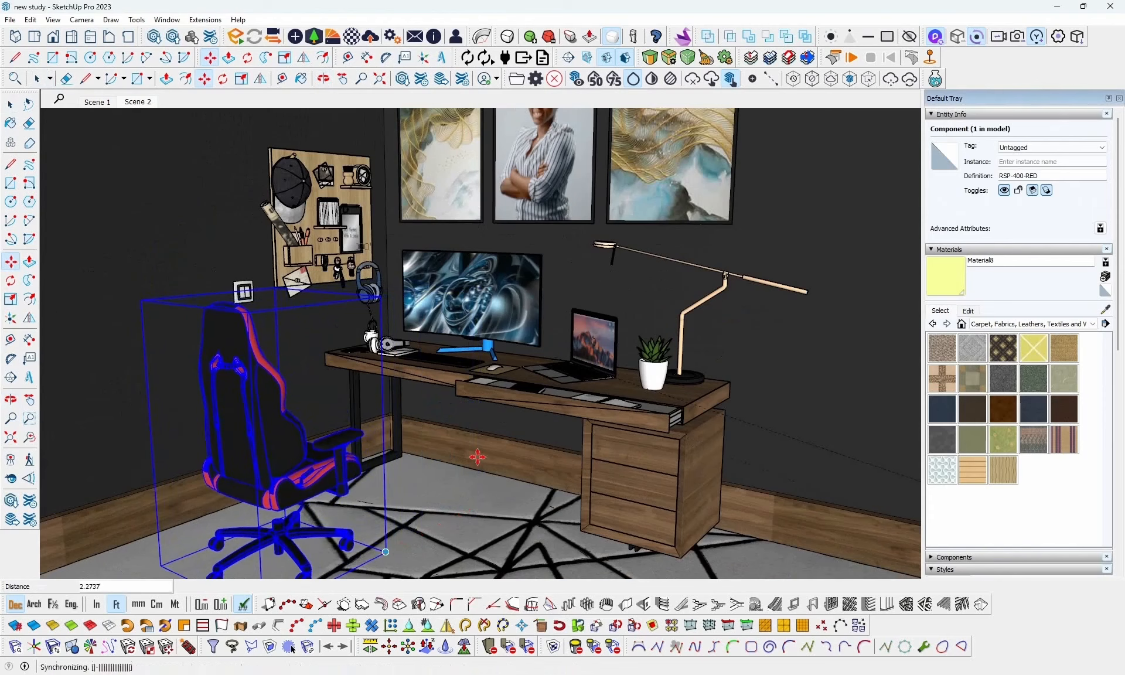
click(974, 40)
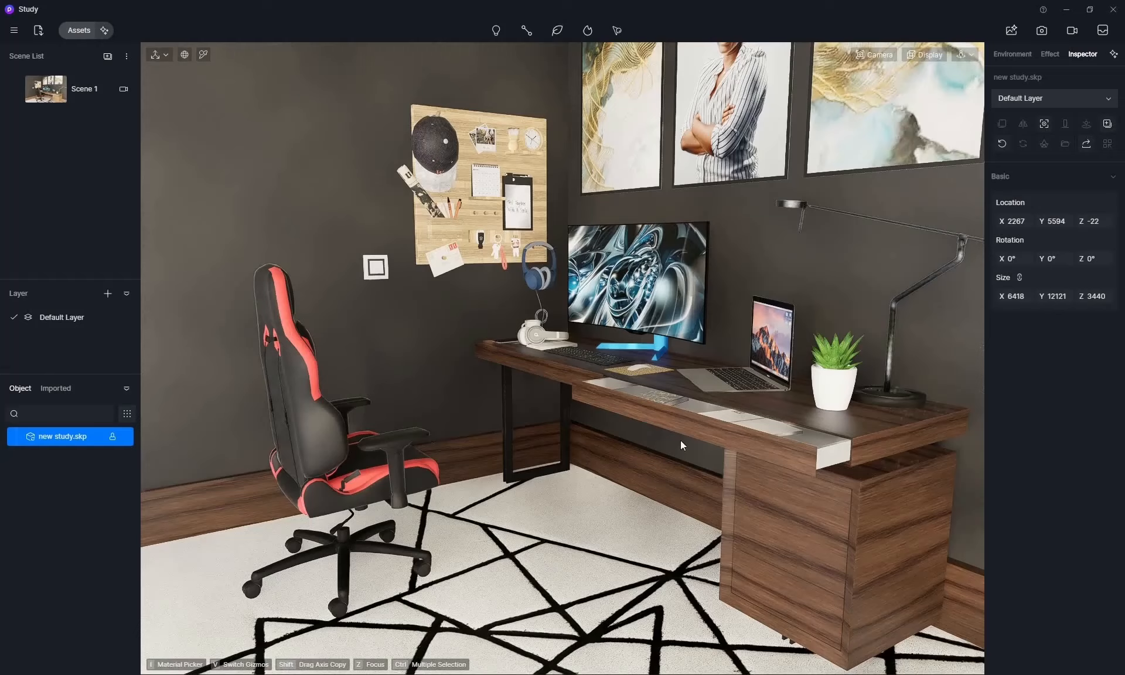
- Examine the gaming chair, its base and its position at the desk from several distances and angles in D5 Render
right_drag(681, 440, 651, 425)
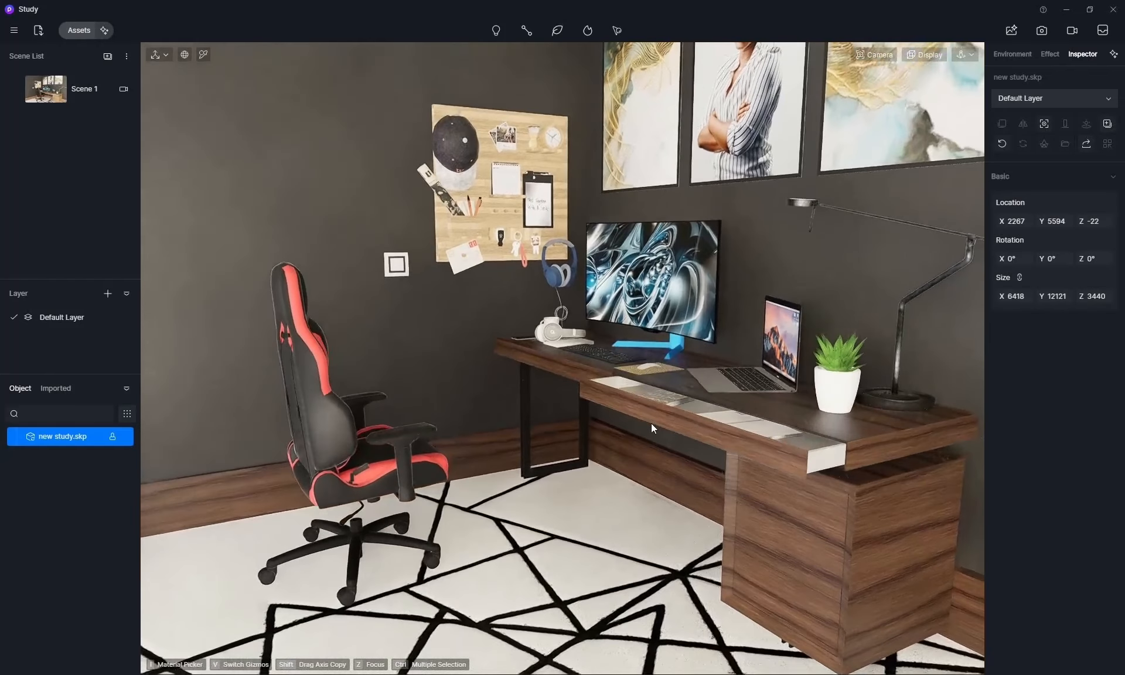
scroll(651, 423, up, 3)
scroll(652, 422, down, 2)
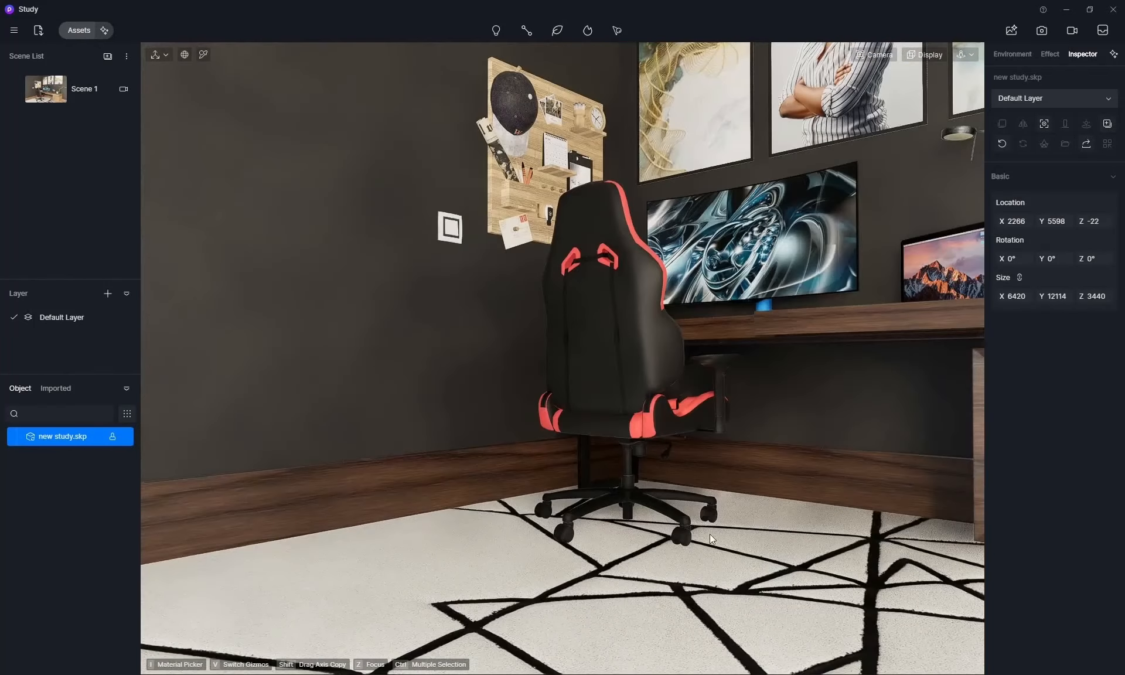
scroll(660, 495, up, 3)
scroll(659, 498, down, 3)
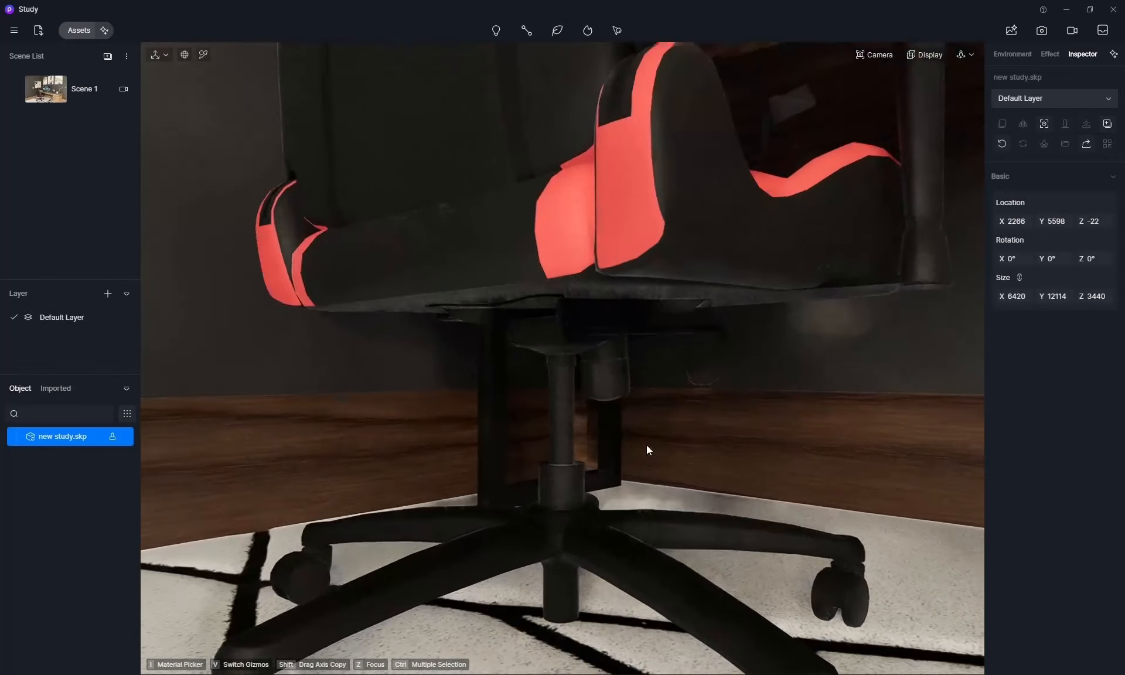
scroll(567, 452, down, 4)
scroll(602, 430, down, 5)
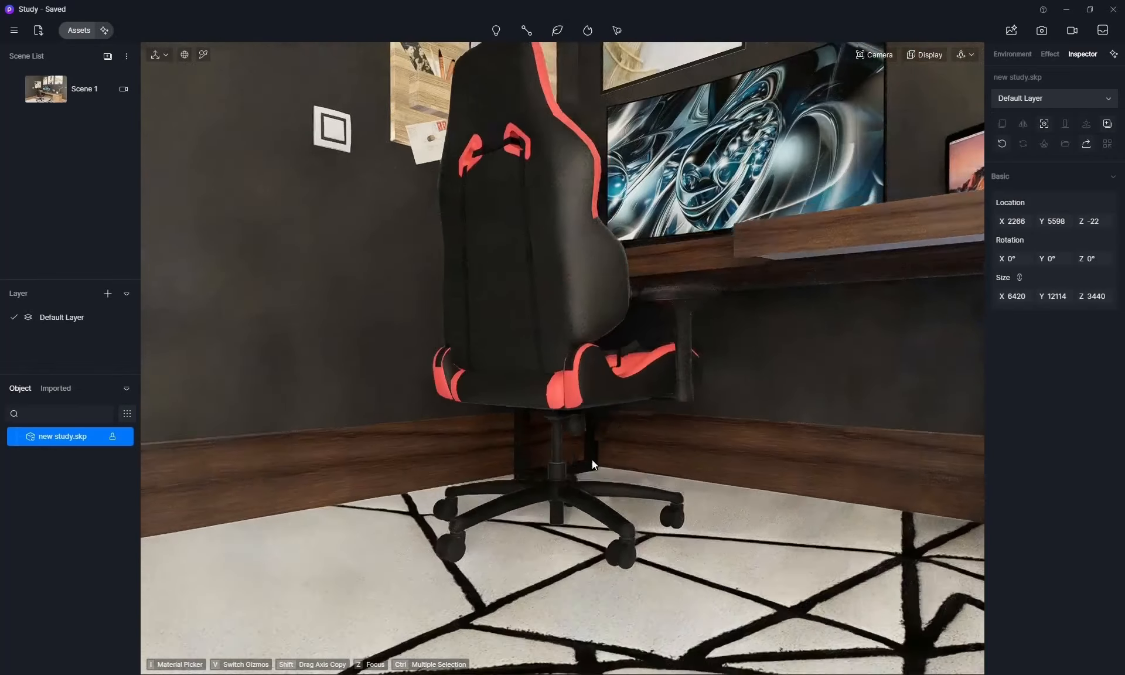
scroll(652, 499, down, 3)
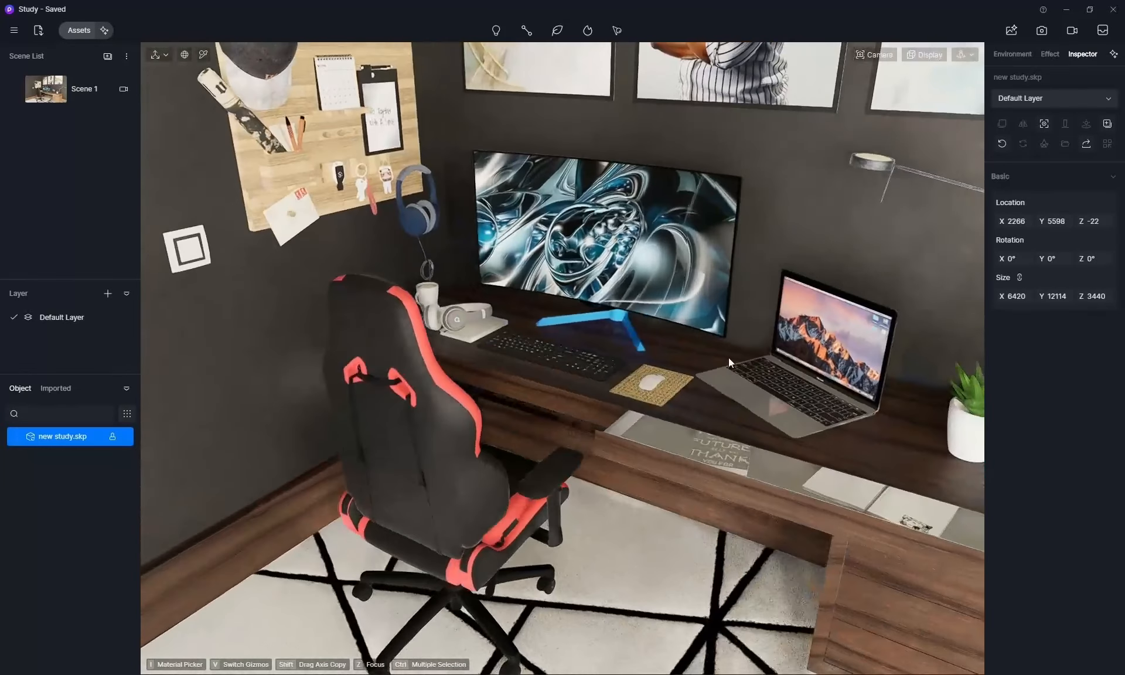
scroll(693, 423, down, 3)
scroll(696, 340, up, 2)
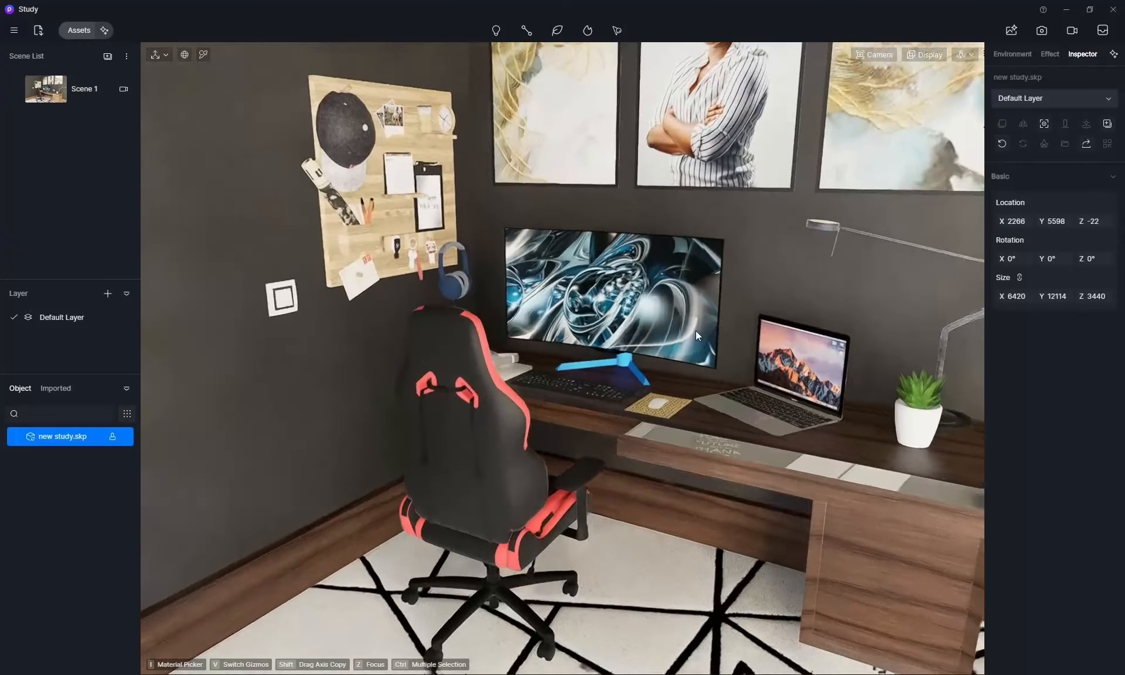
- Sample the Black Matte Metal material from the desk lamp and copy it onto the blue monitor stand
scroll(695, 330, up, 2)
scroll(698, 330, up, 2)
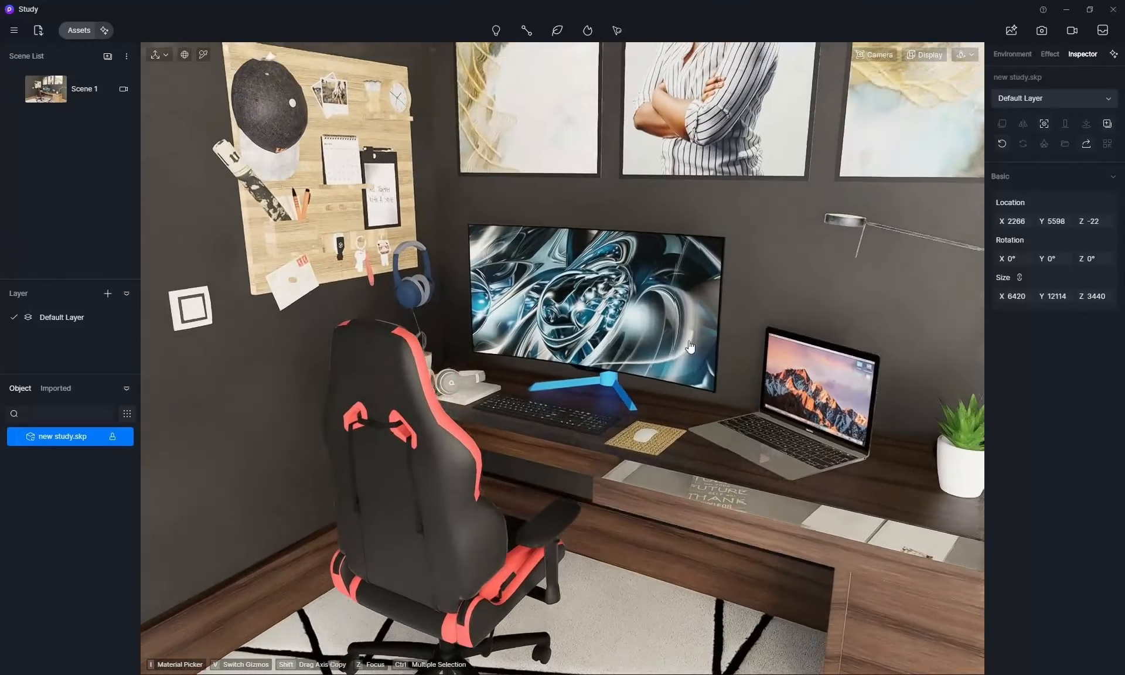
scroll(618, 388, up, 3)
right_drag(621, 388, 611, 356)
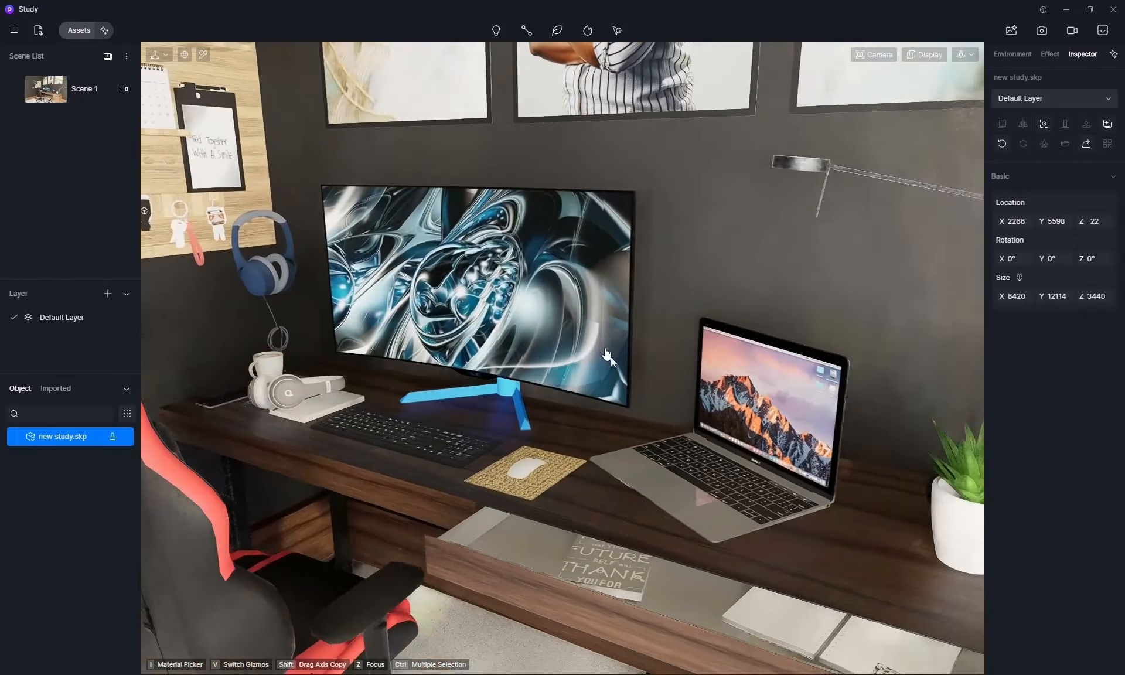
scroll(557, 378, up, 1)
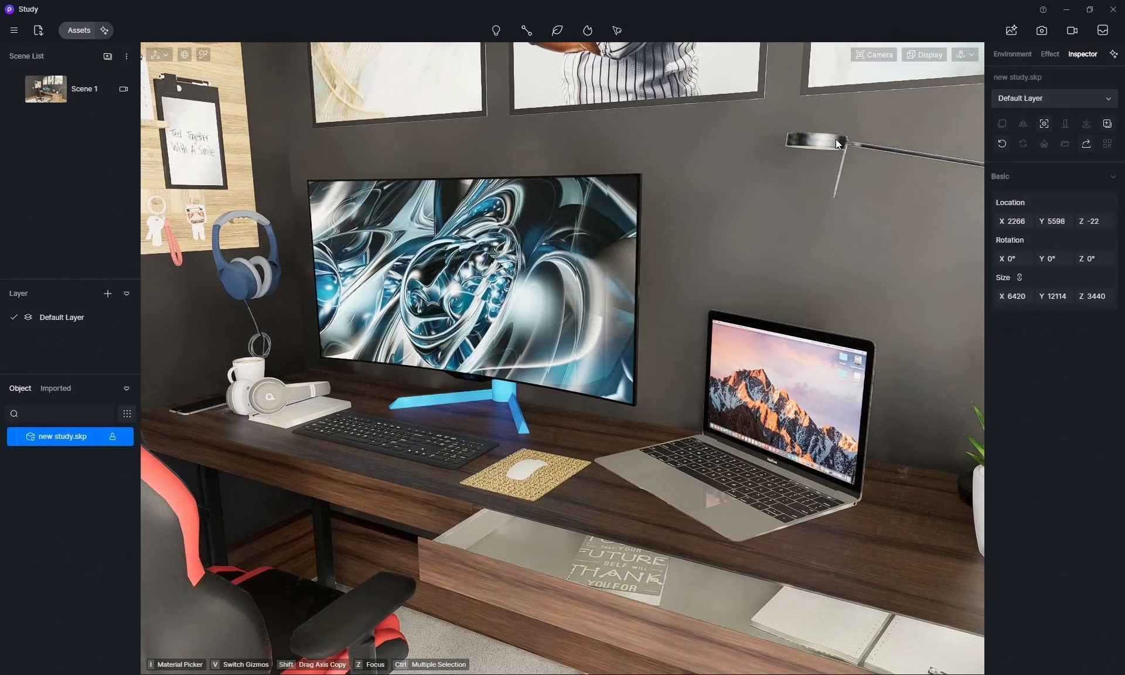
click(204, 54)
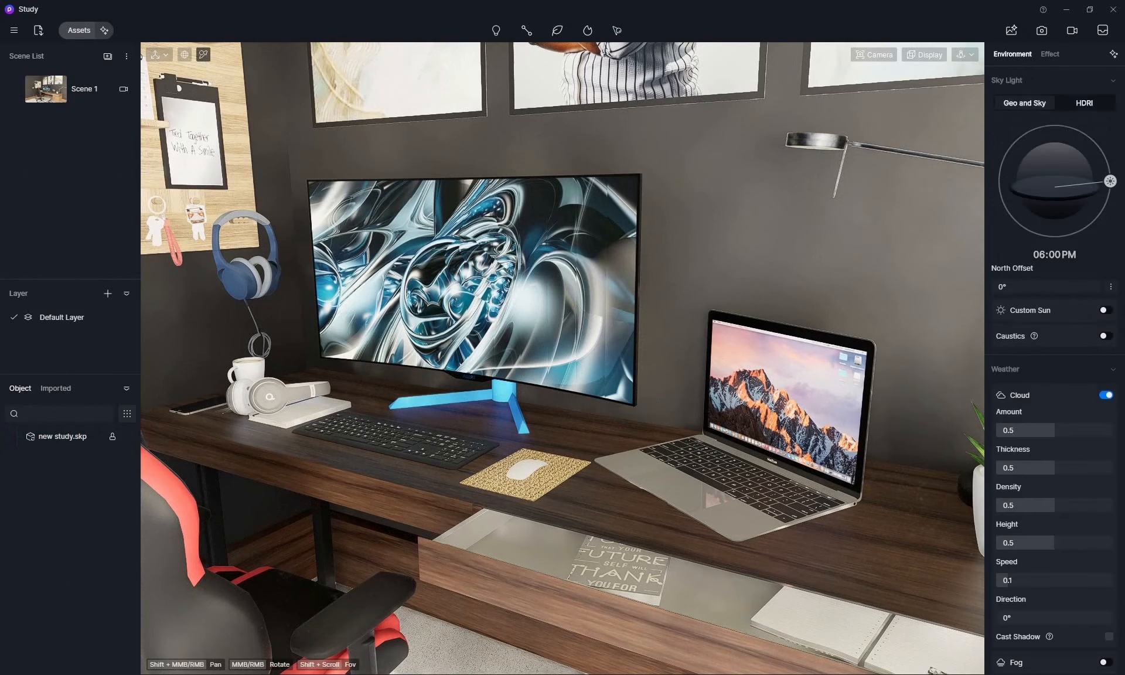
click(827, 135)
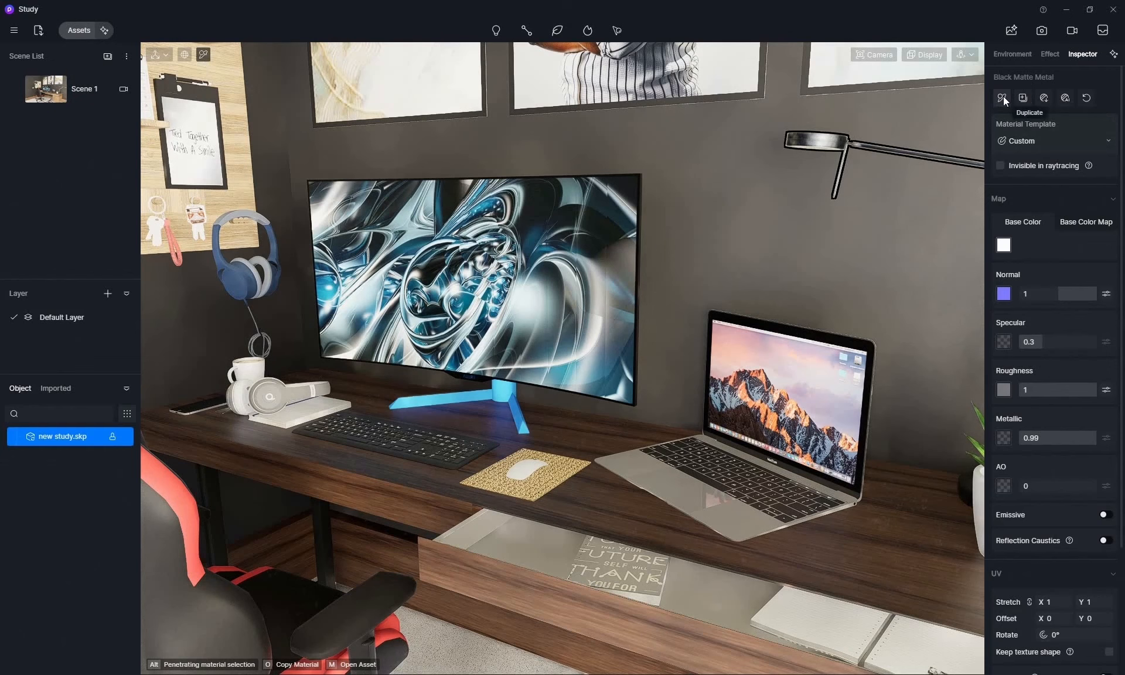
drag(1003, 96, 283, 81)
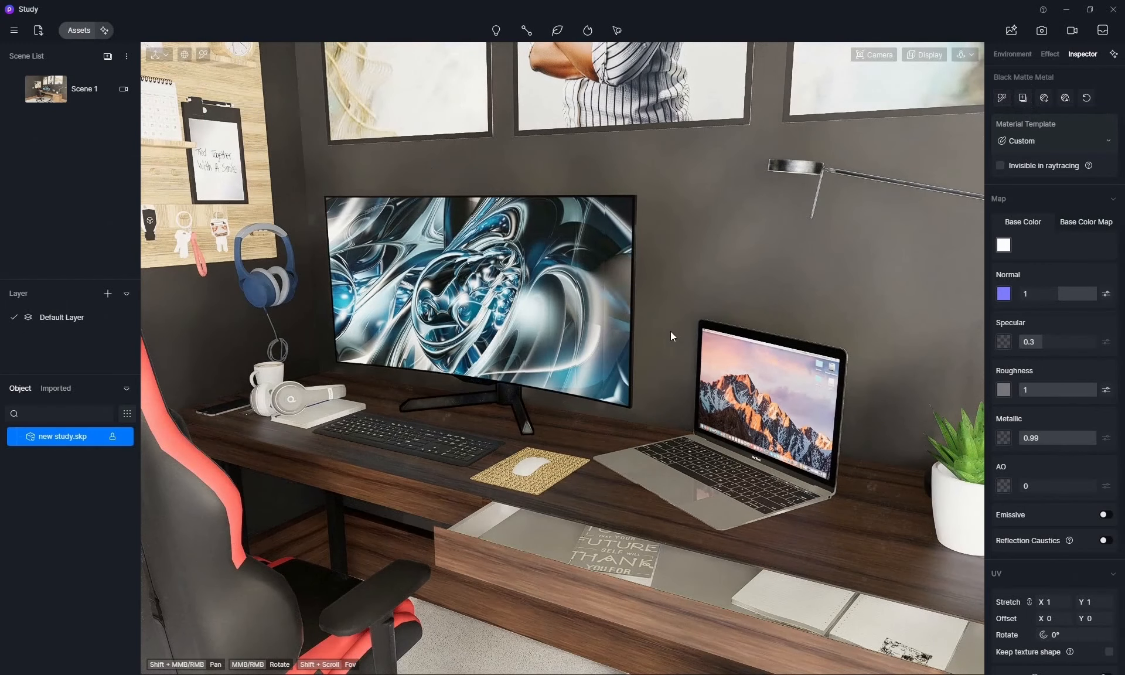
- Open the online asset library and show the Carpet materials in its Fabric category
scroll(671, 332, down, 3)
middle_drag(662, 330, 649, 312)
mouse_move(516, 293)
shift+middle_down()
mouse_move(585, 321)
mouse_move(513, 300)
shift+middle_up()
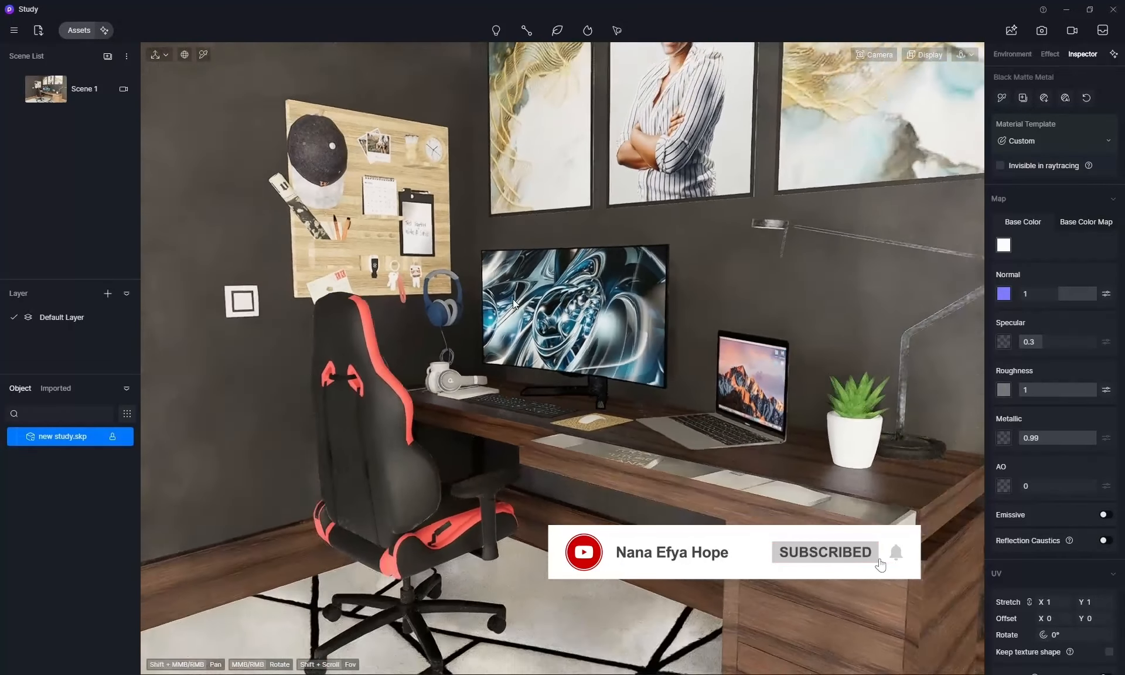
middle_drag(512, 299, 585, 329)
scroll(573, 390, down, 4)
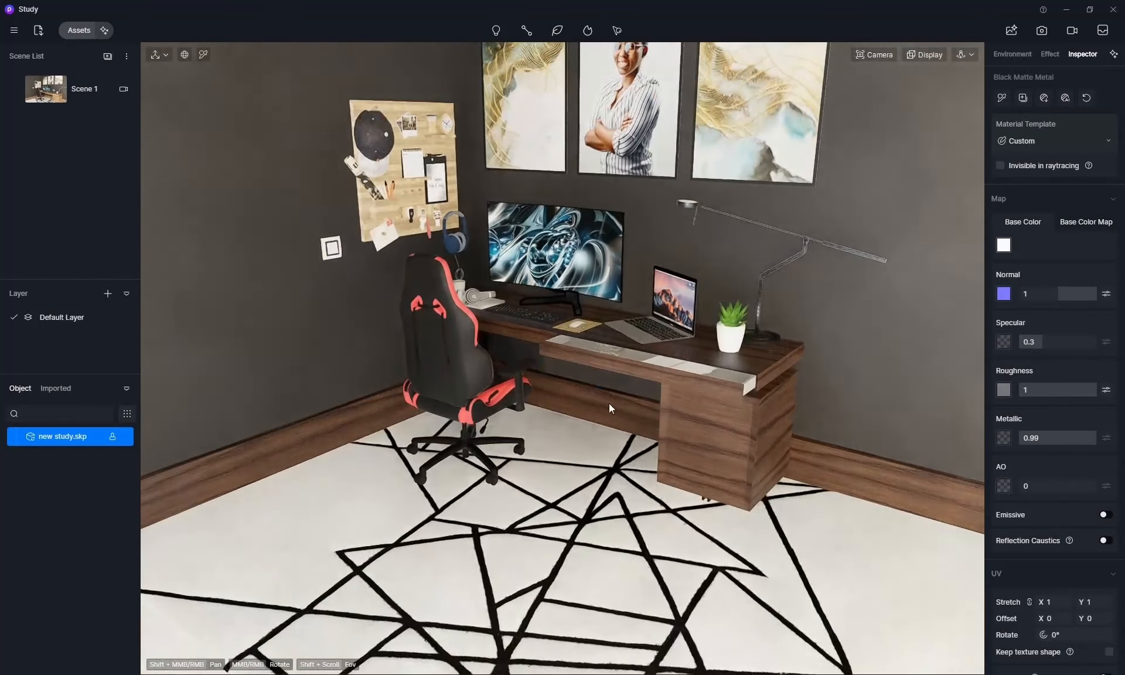
scroll(605, 421, up, 3)
middle_drag(604, 376, 604, 364)
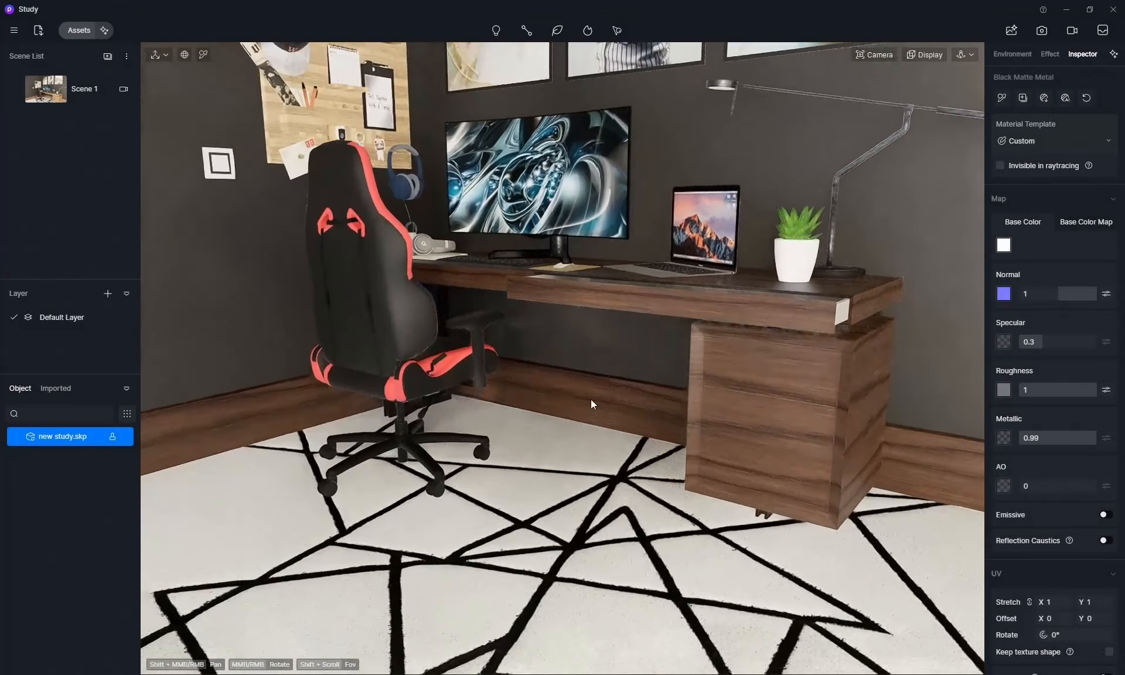
click(86, 31)
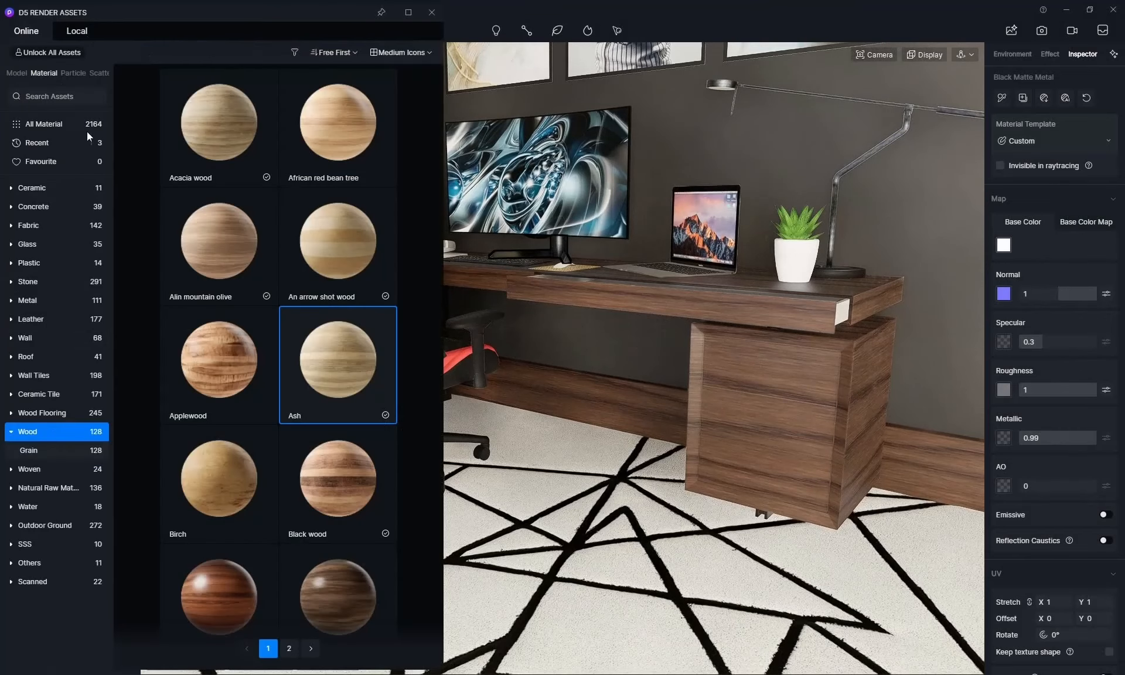
click(37, 224)
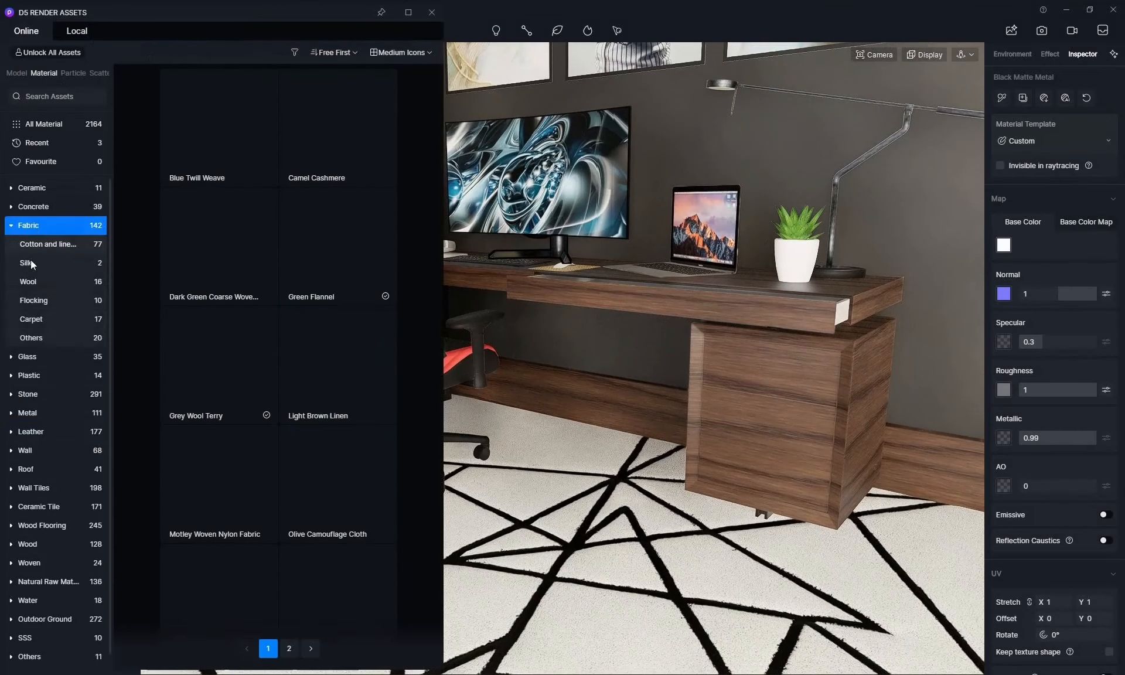
click(34, 318)
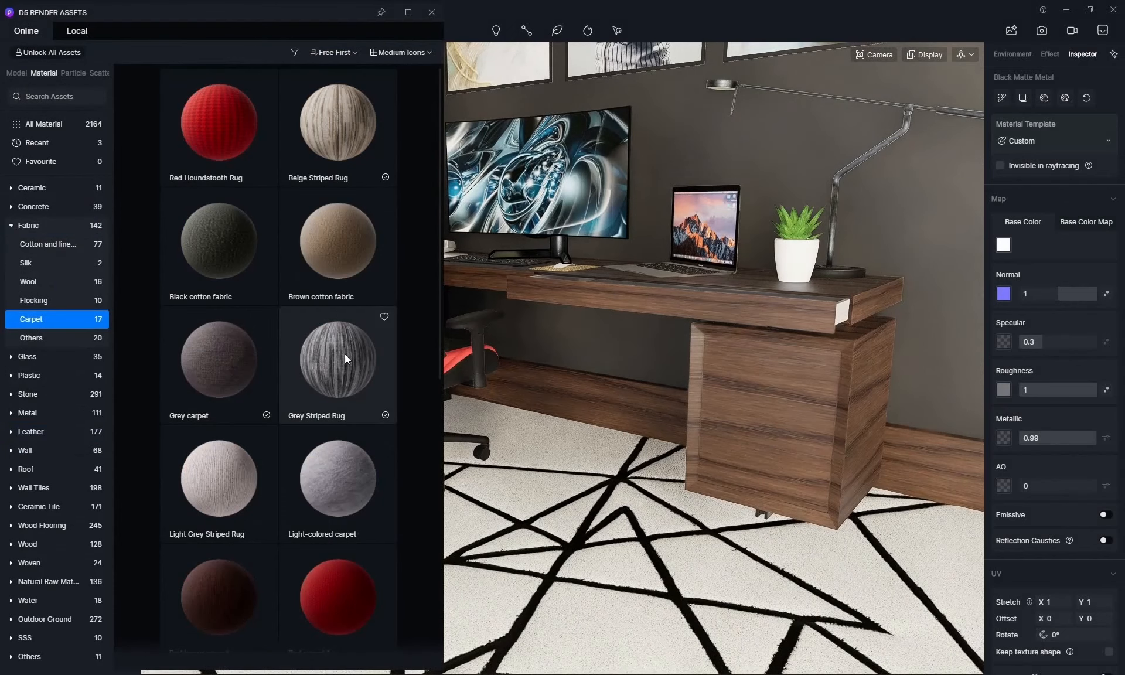
- Try the Grey Striped Rug material on the patterned floor rug and browse the other carpet materials
drag(345, 353, 532, 497)
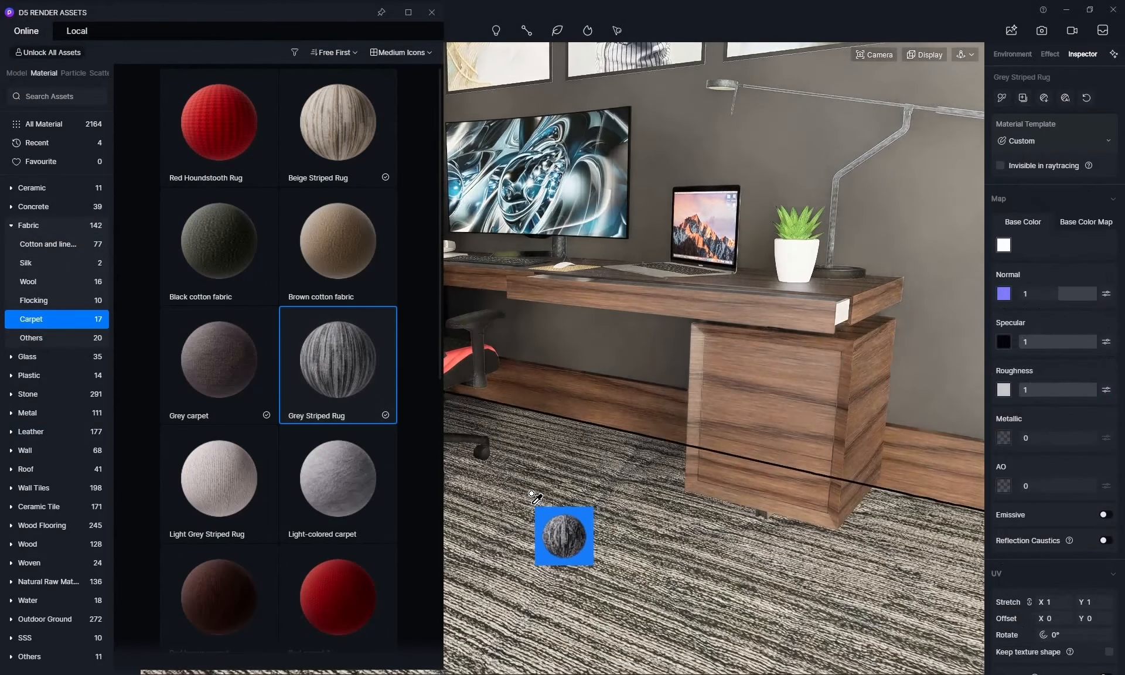
scroll(532, 494, down, 3)
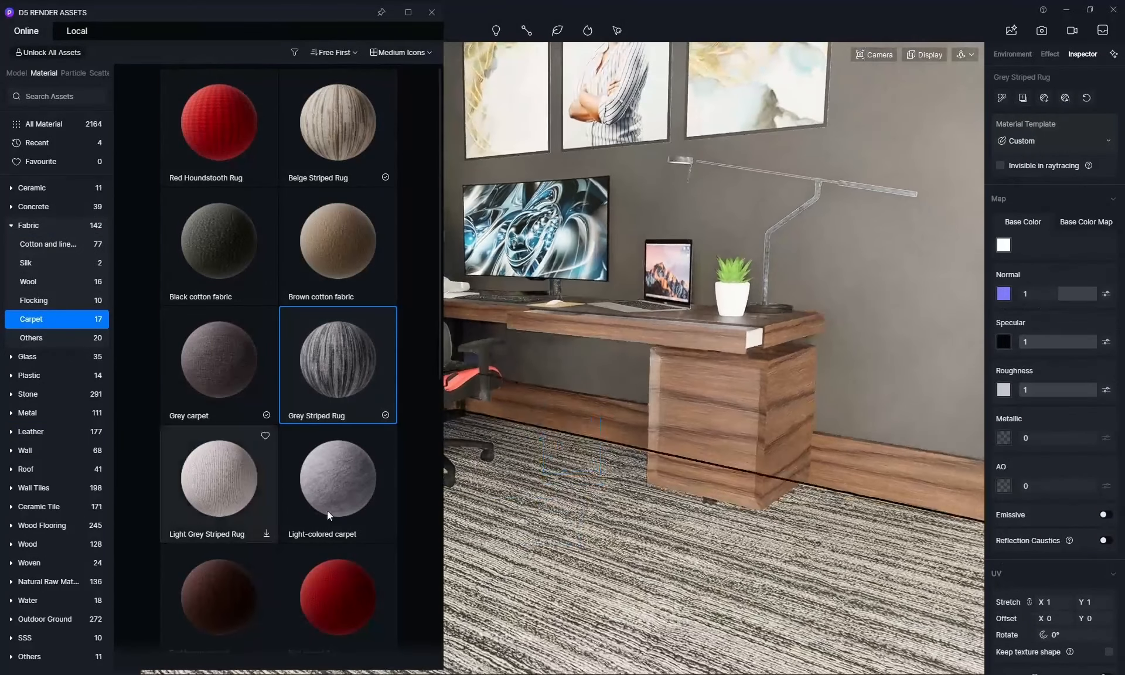
scroll(340, 510, down, 1)
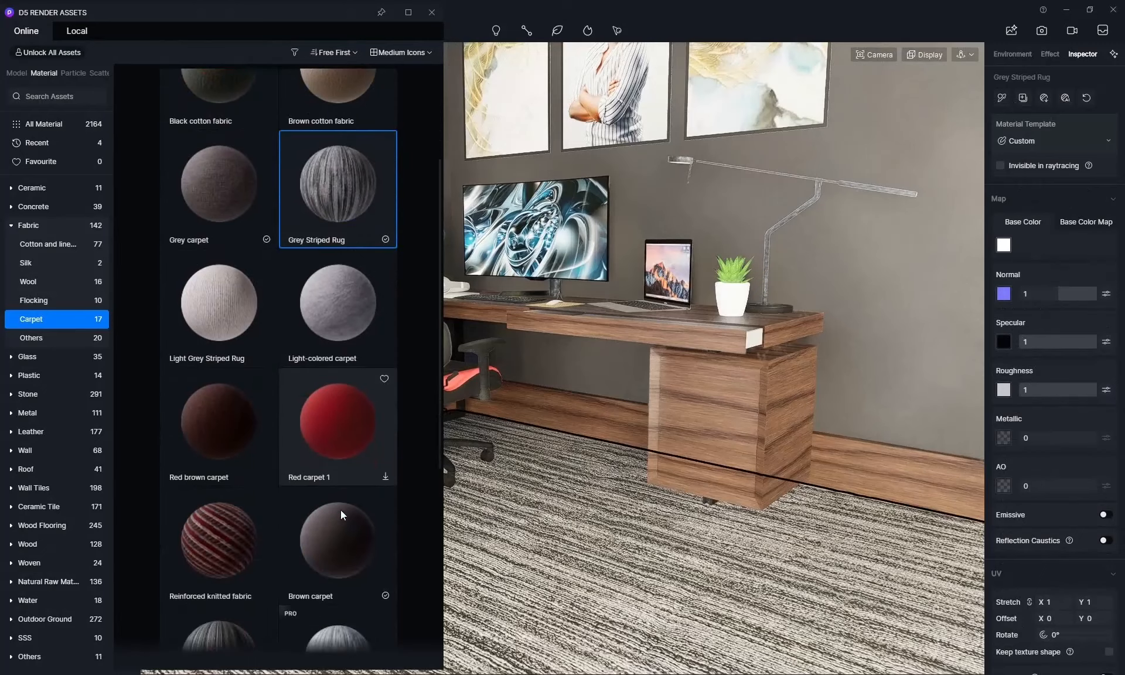
scroll(340, 510, up, 3)
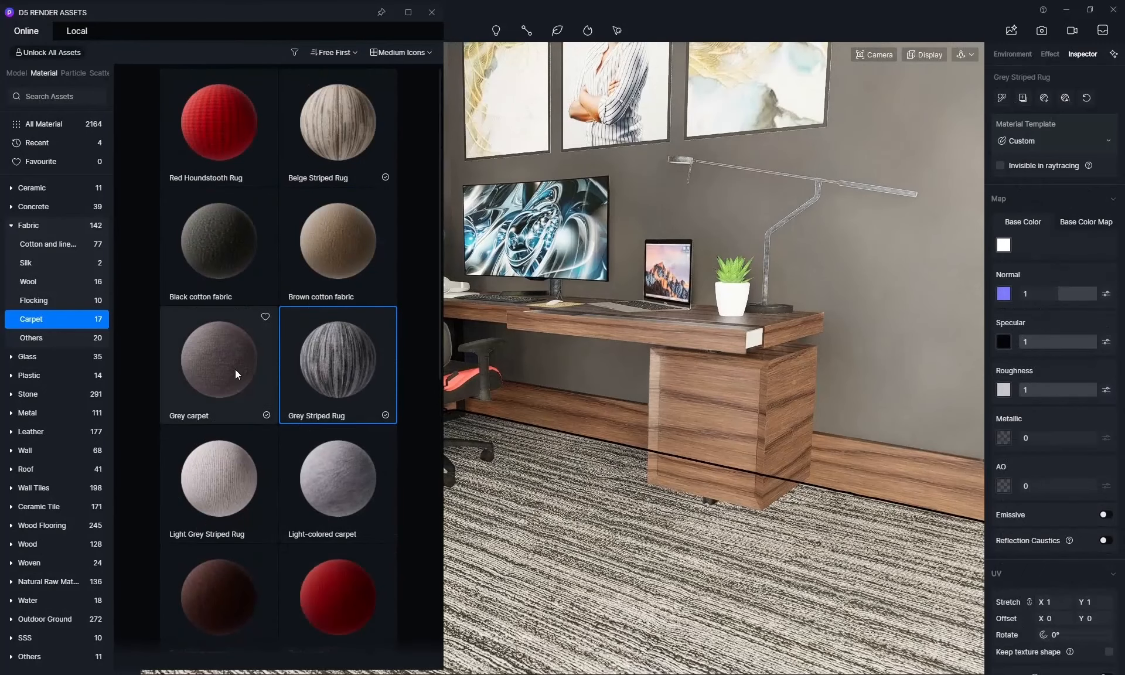
- Apply the Grey carpet material from the library's Carpet group to the floor rug, and close the library
drag(235, 368, 545, 479)
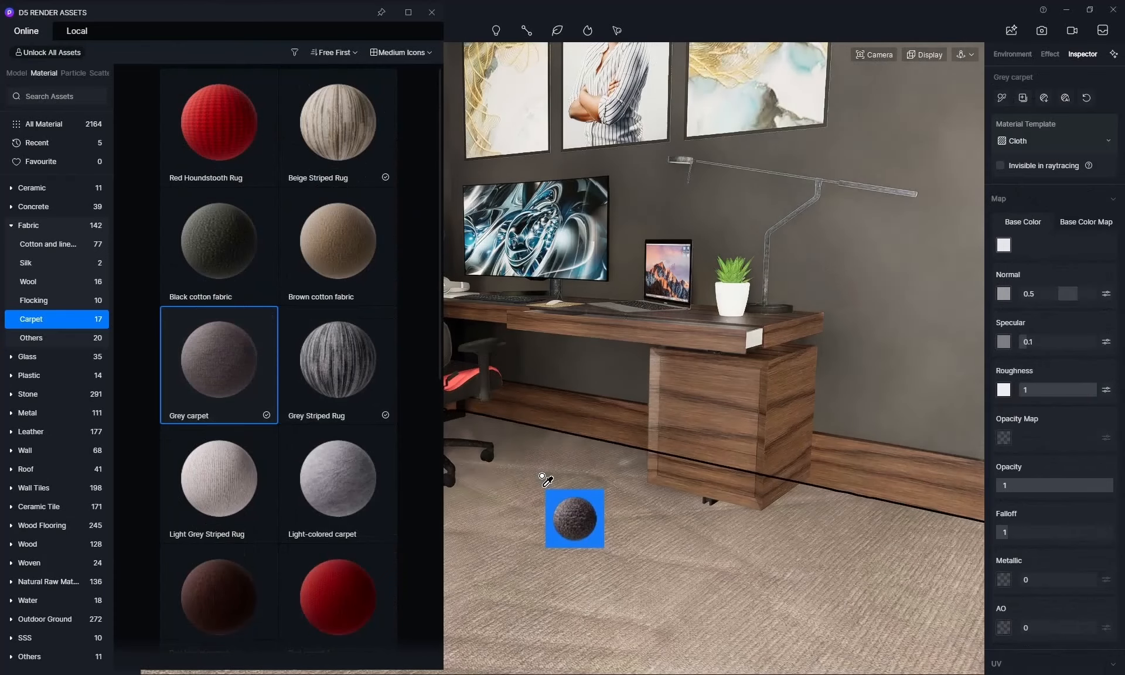
scroll(542, 476, down, 3)
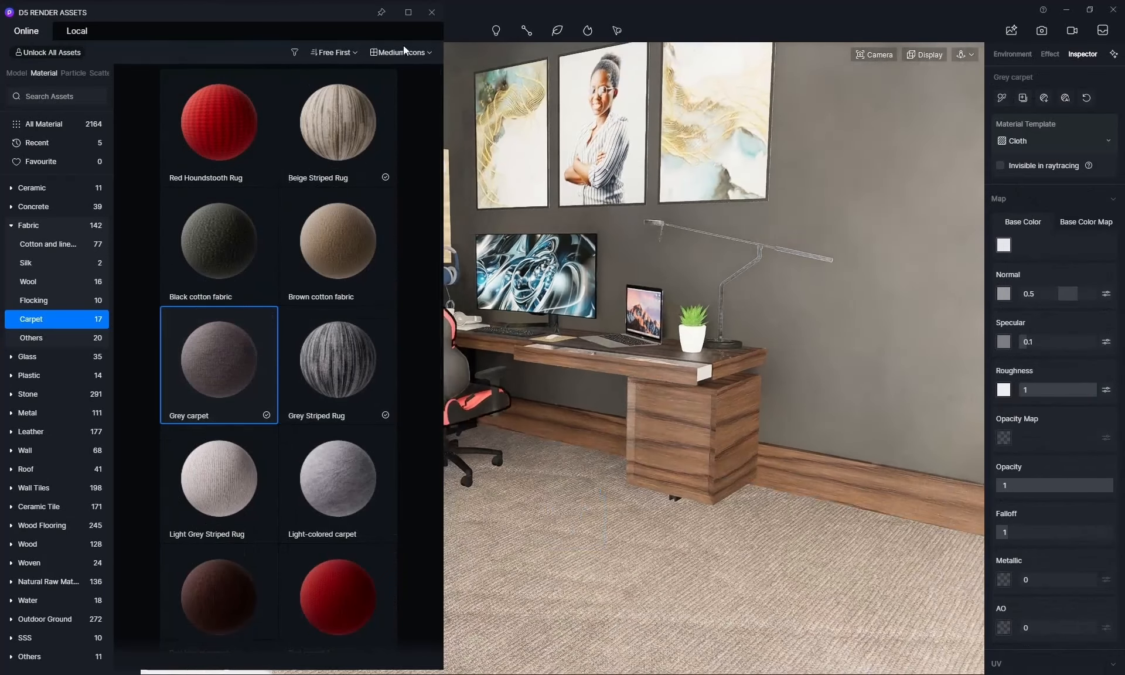
click(432, 13)
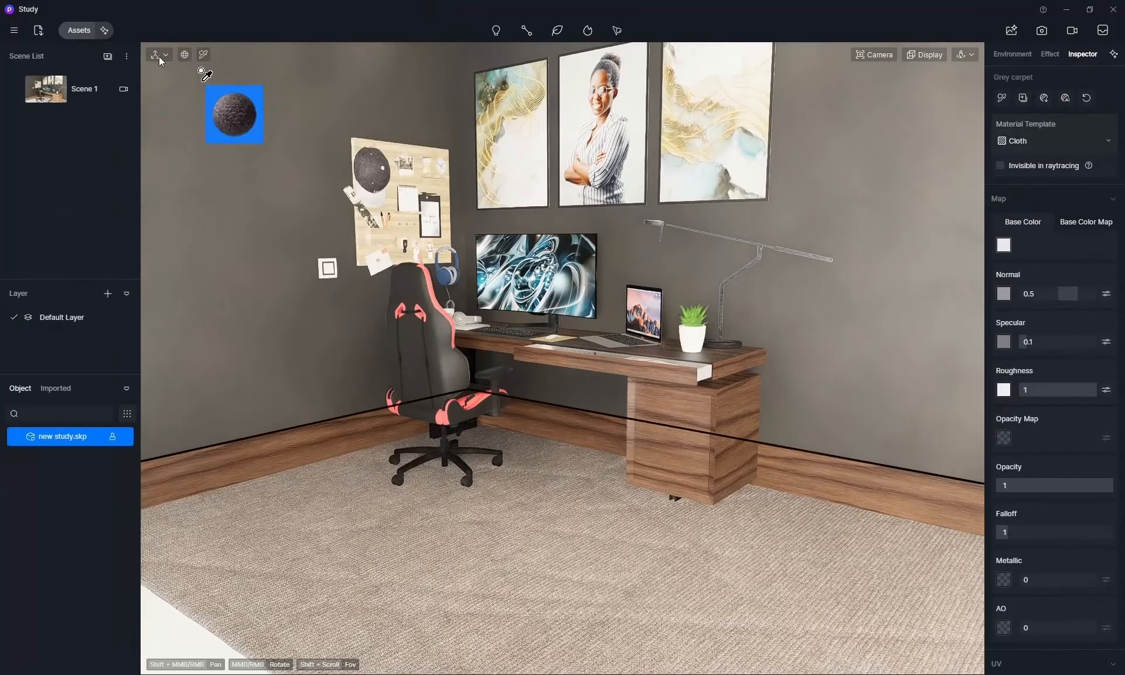
key(Escape)
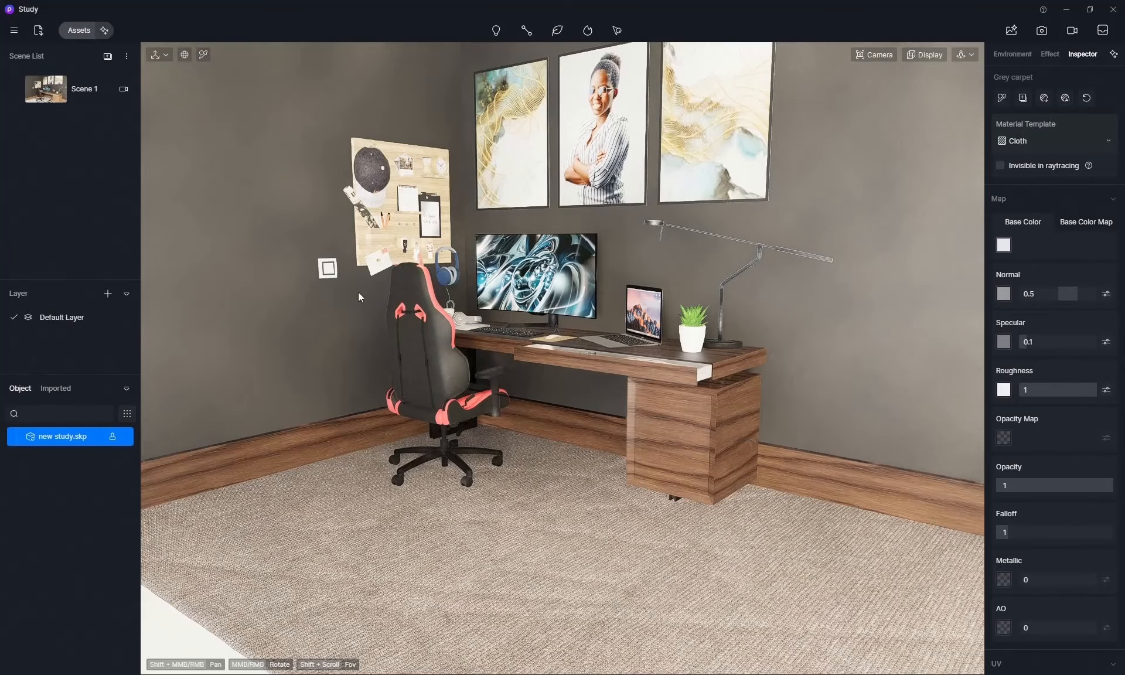
scroll(430, 179, up, 5)
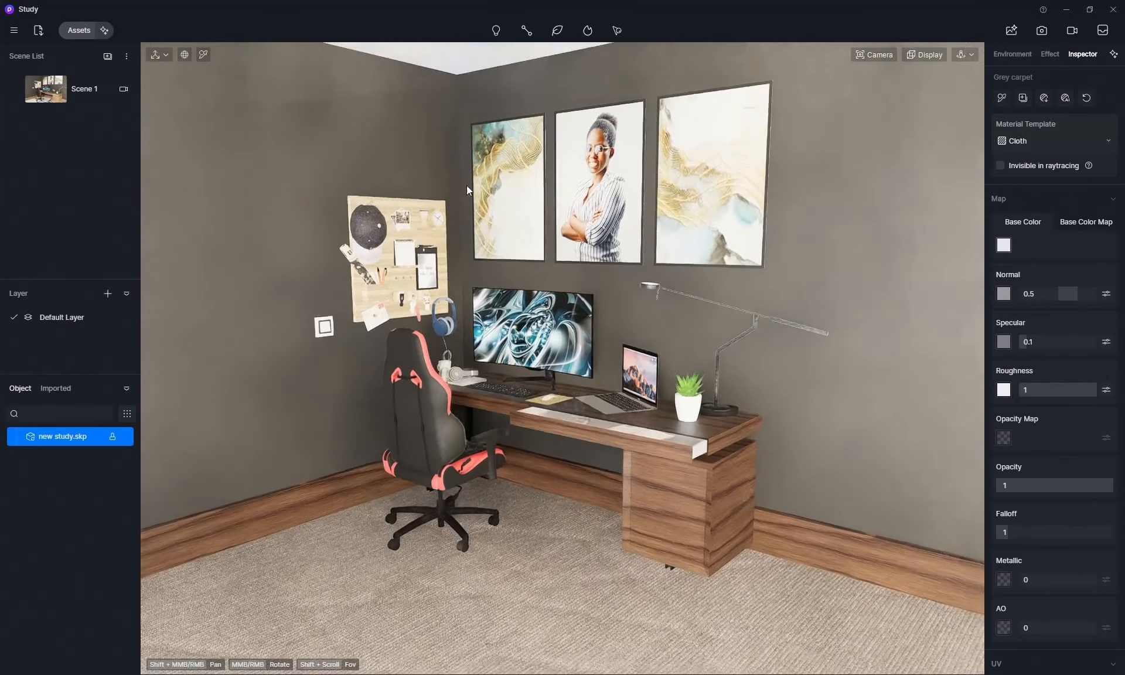
scroll(498, 164, down, 5)
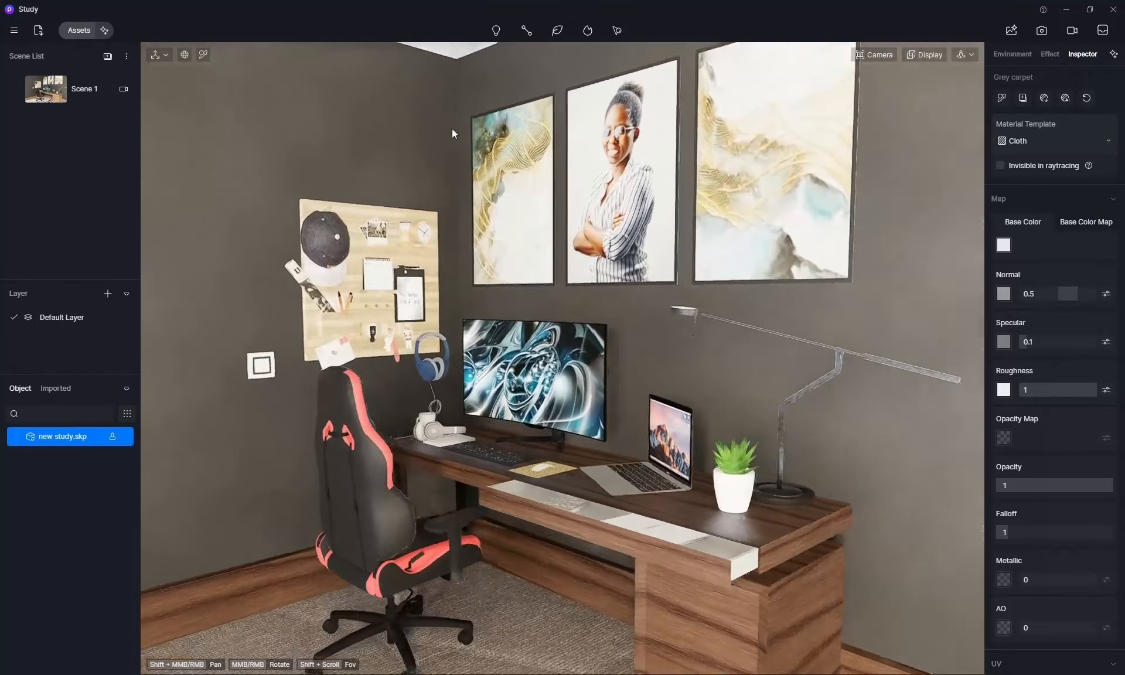
scroll(265, 169, up, 5)
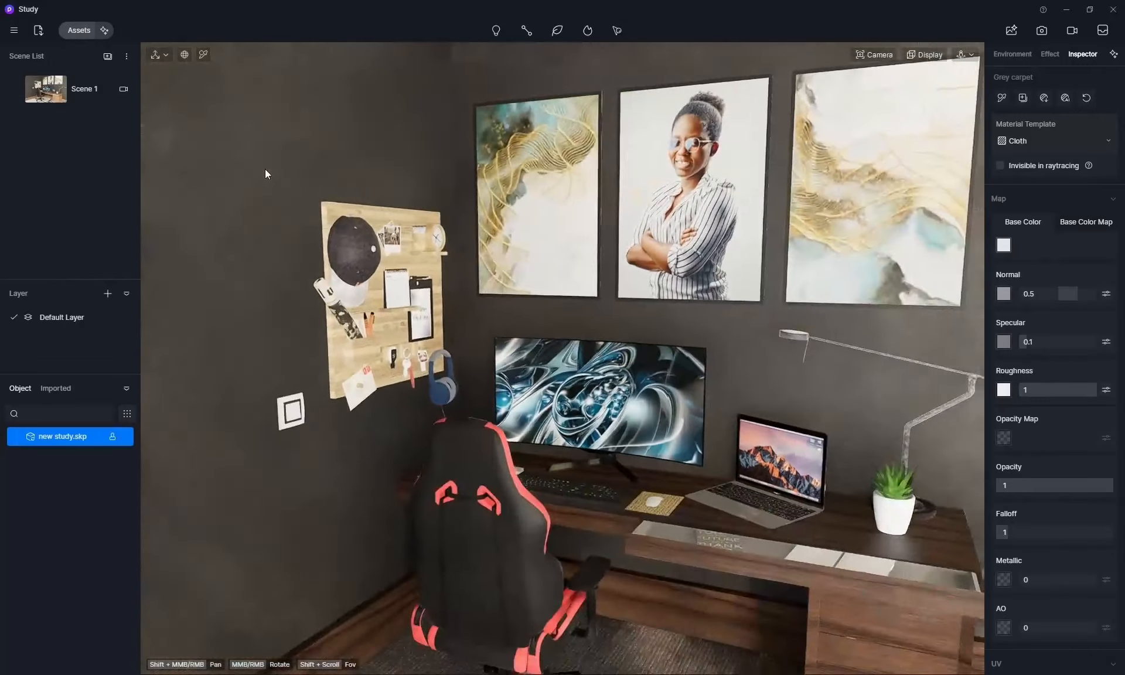
- Apply the Grey Wool Terry material from the library's Fabric Wool group to the mouse pad on the desk, and close the library
scroll(265, 169, down, 4)
shift+middle_drag(679, 266, 503, 266)
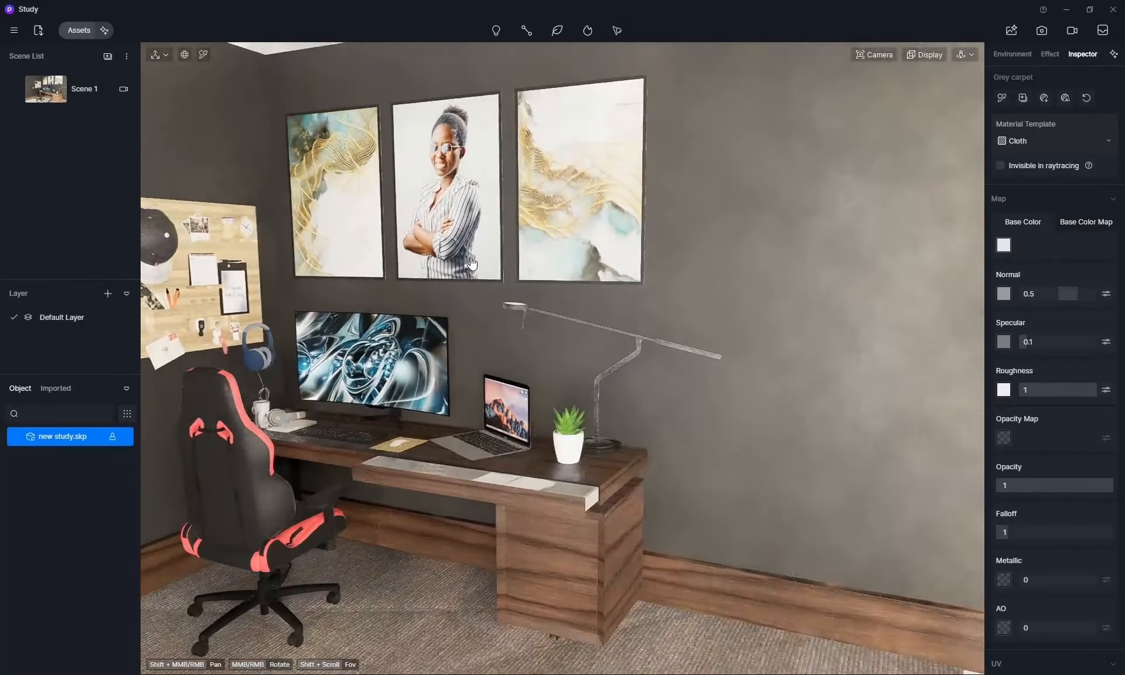
scroll(413, 245, down, 1)
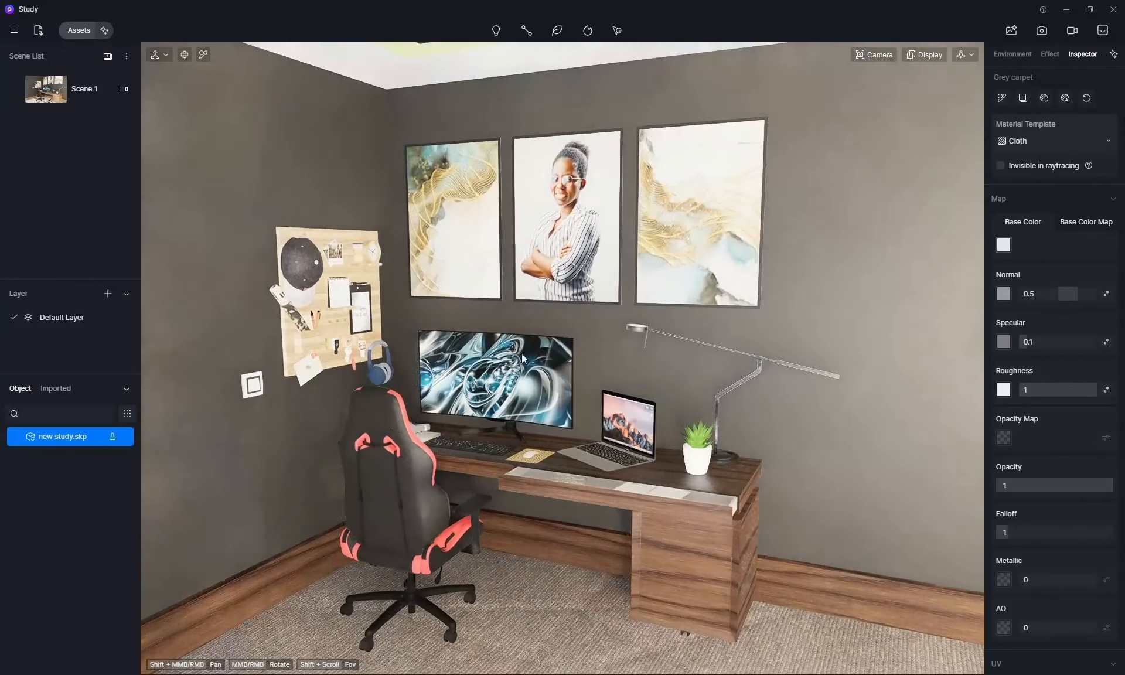
scroll(551, 441, up, 5)
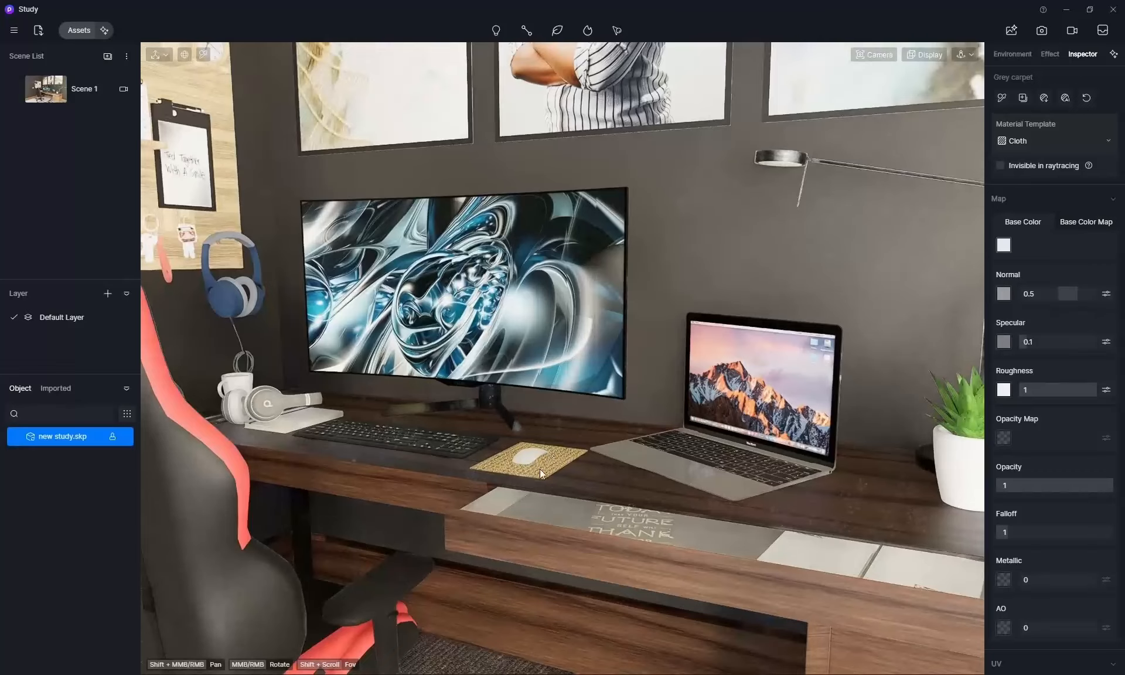
scroll(549, 451, up, 5)
scroll(549, 476, up, 2)
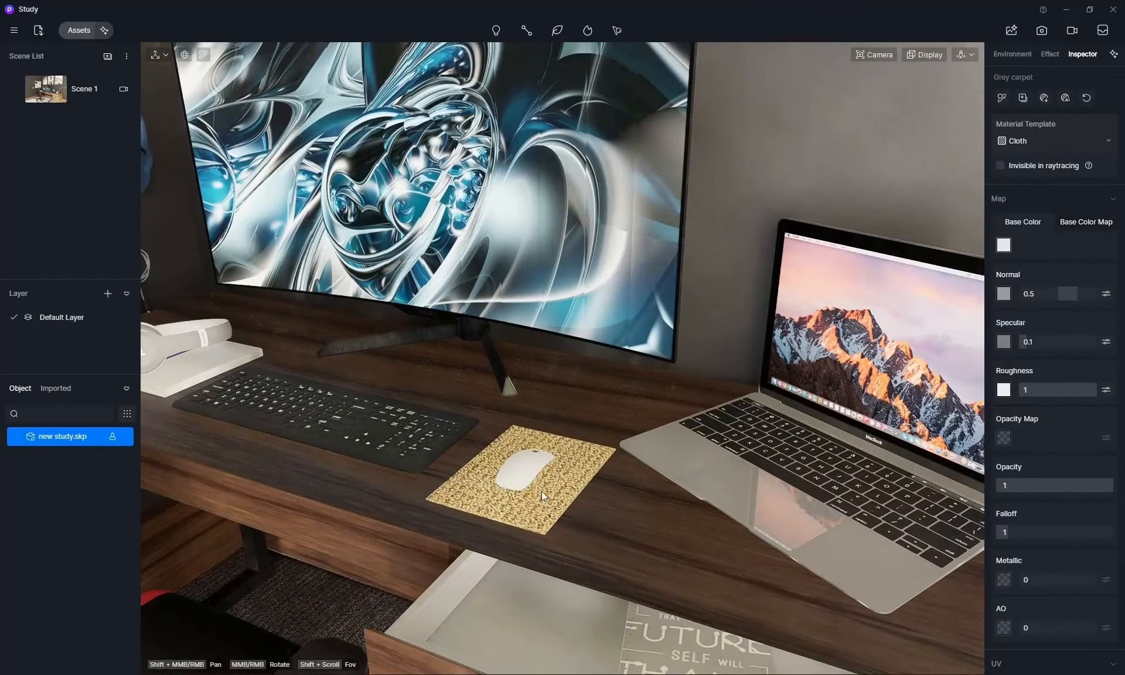
click(76, 33)
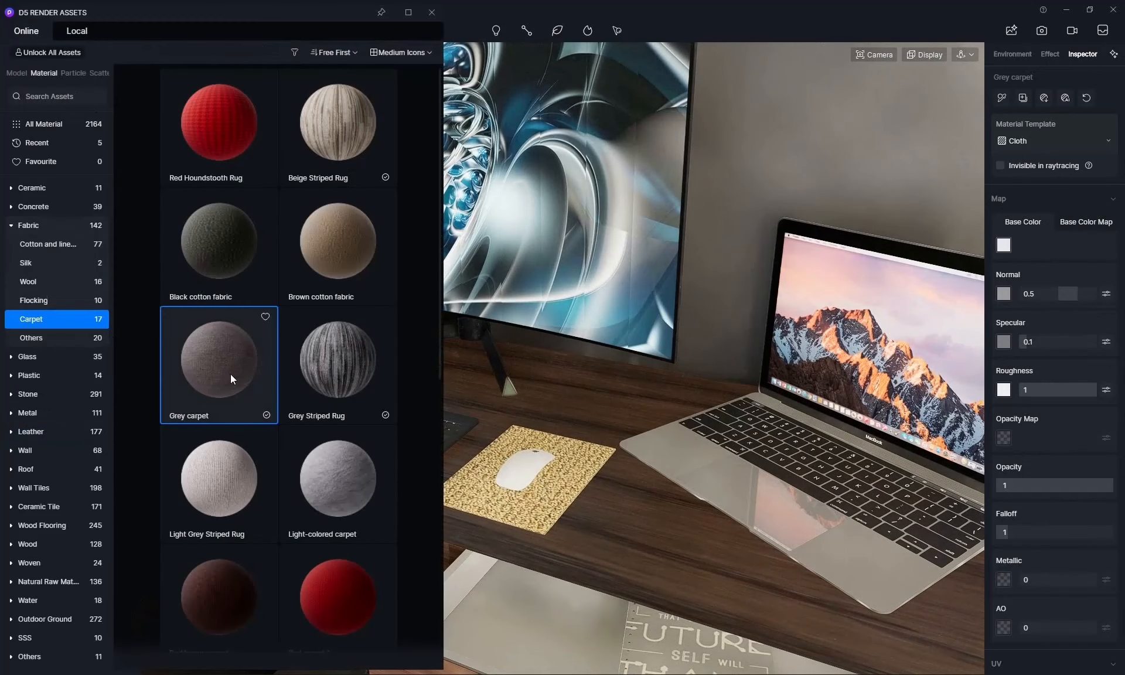
click(54, 281)
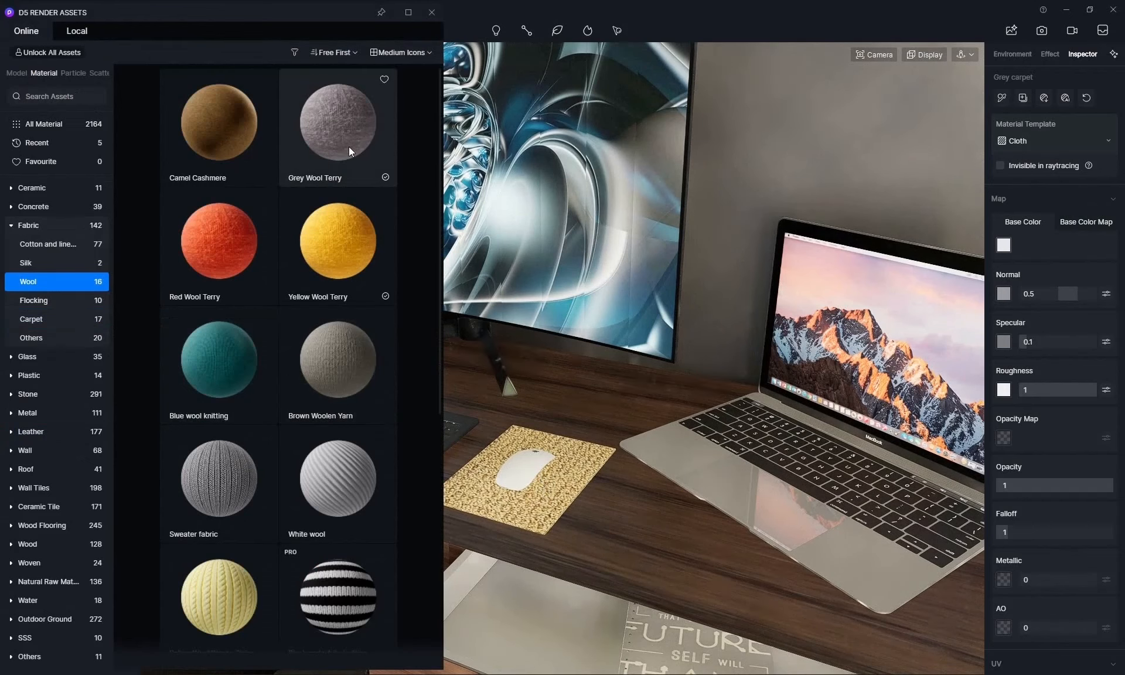
drag(349, 147, 533, 508)
click(533, 508)
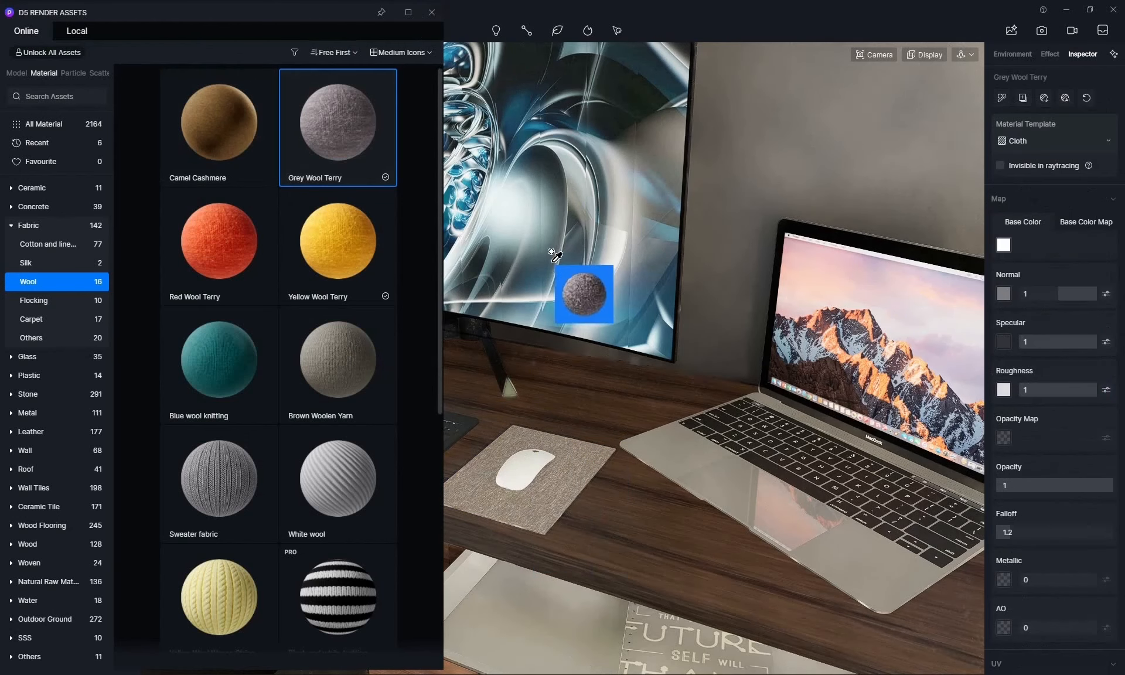
click(431, 13)
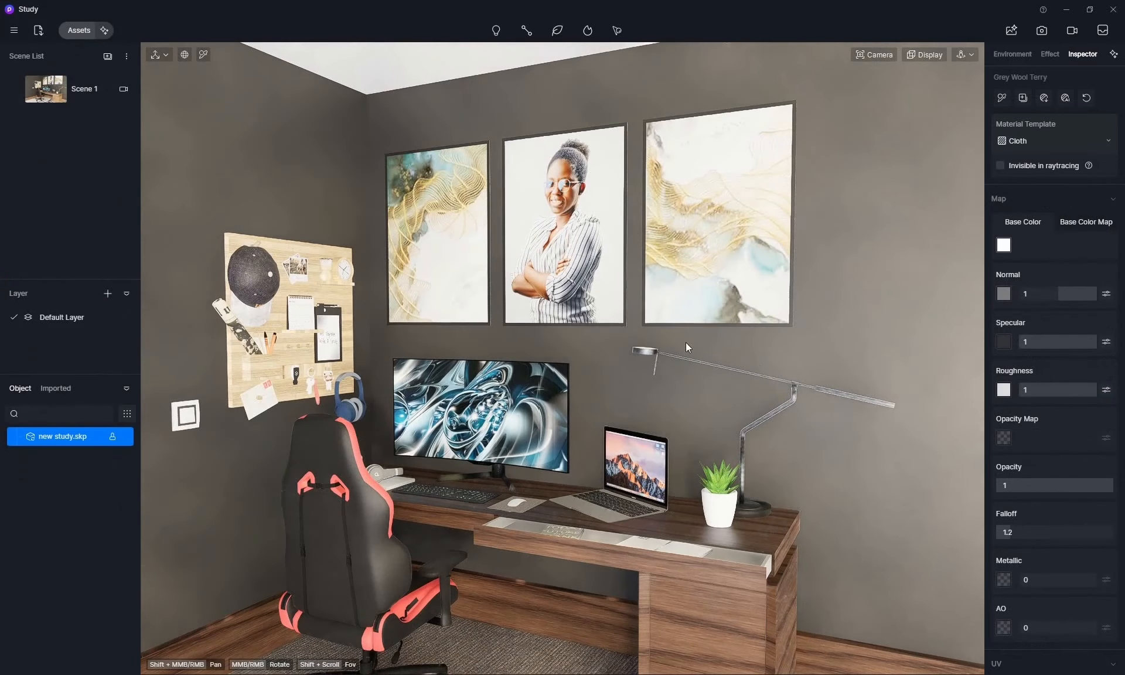
- Add a point light just under the head of the desk lamp
scroll(686, 343, up, 2)
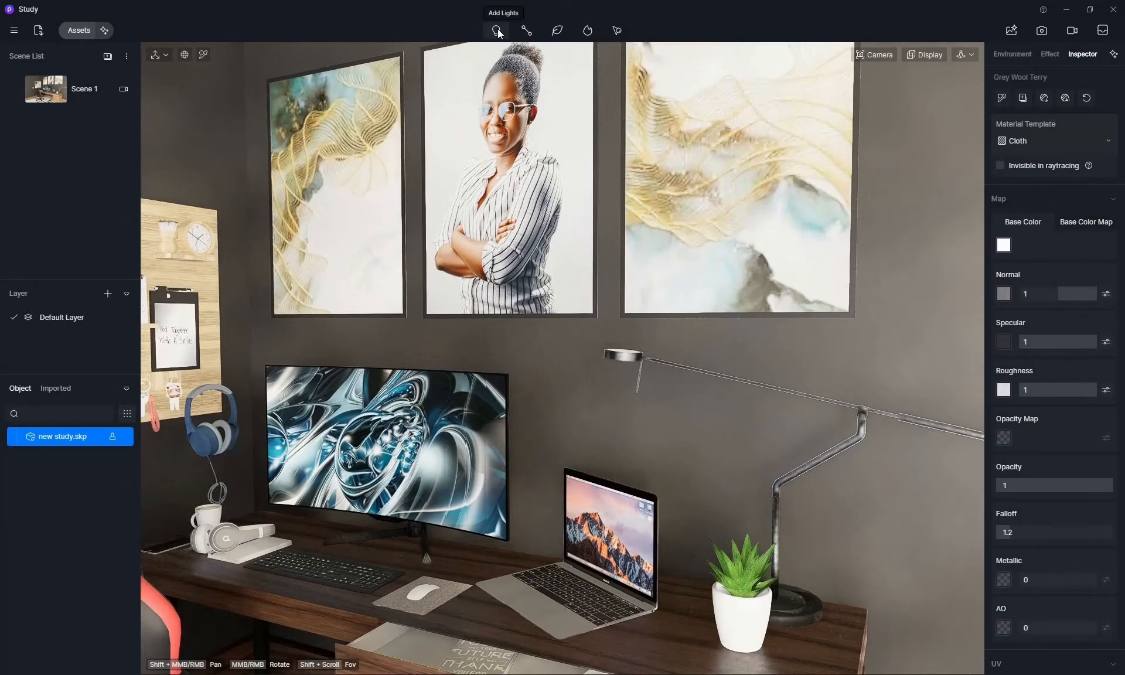
click(497, 32)
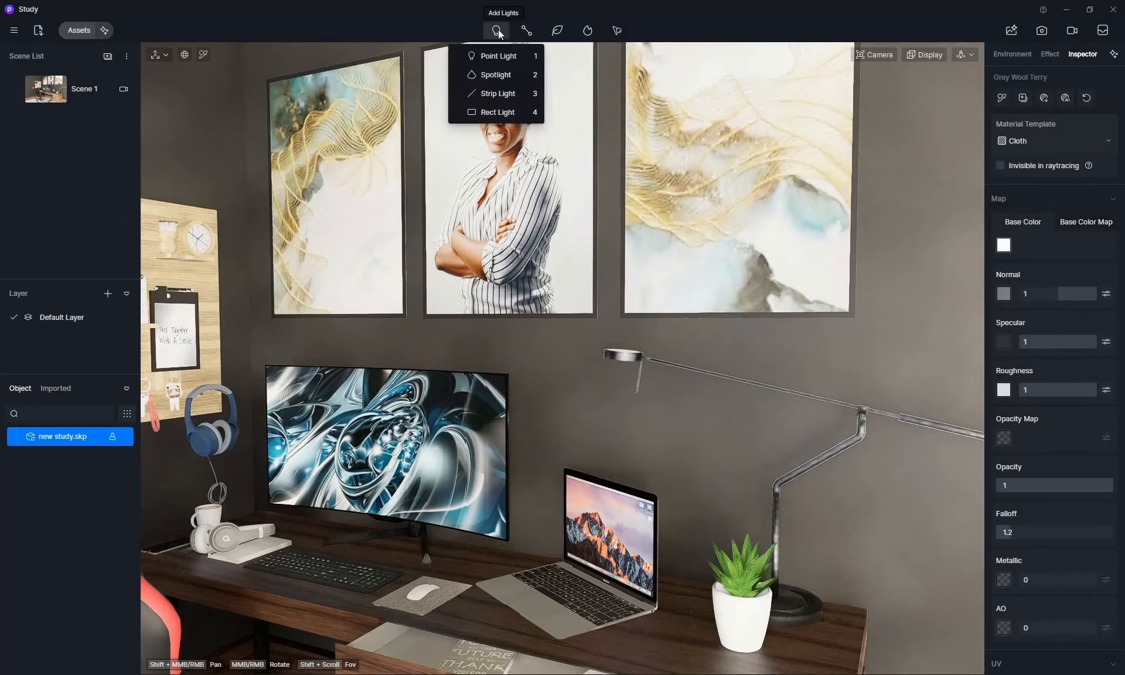
click(513, 56)
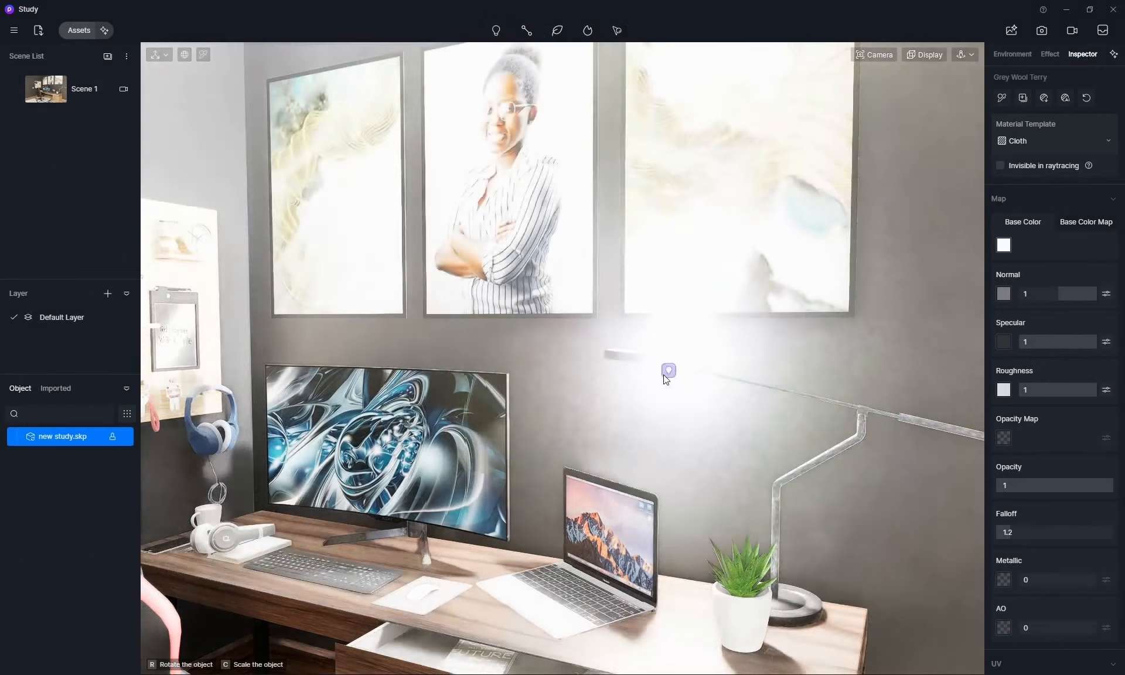
scroll(680, 345, up, 4)
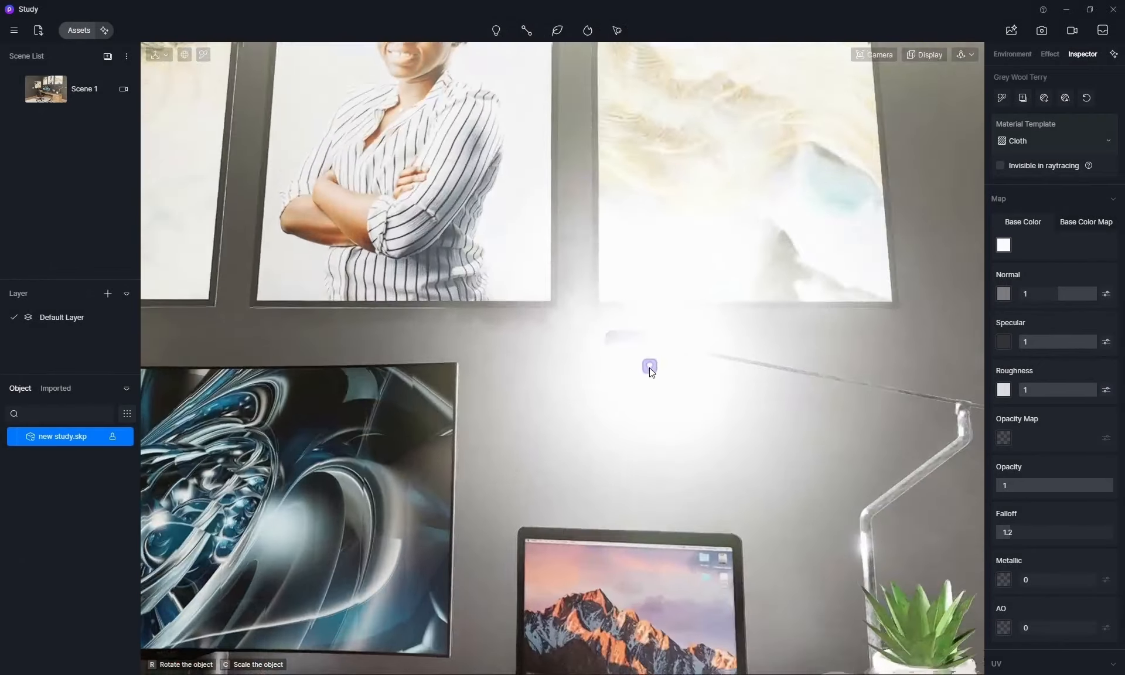
middle_drag(677, 326, 722, 290)
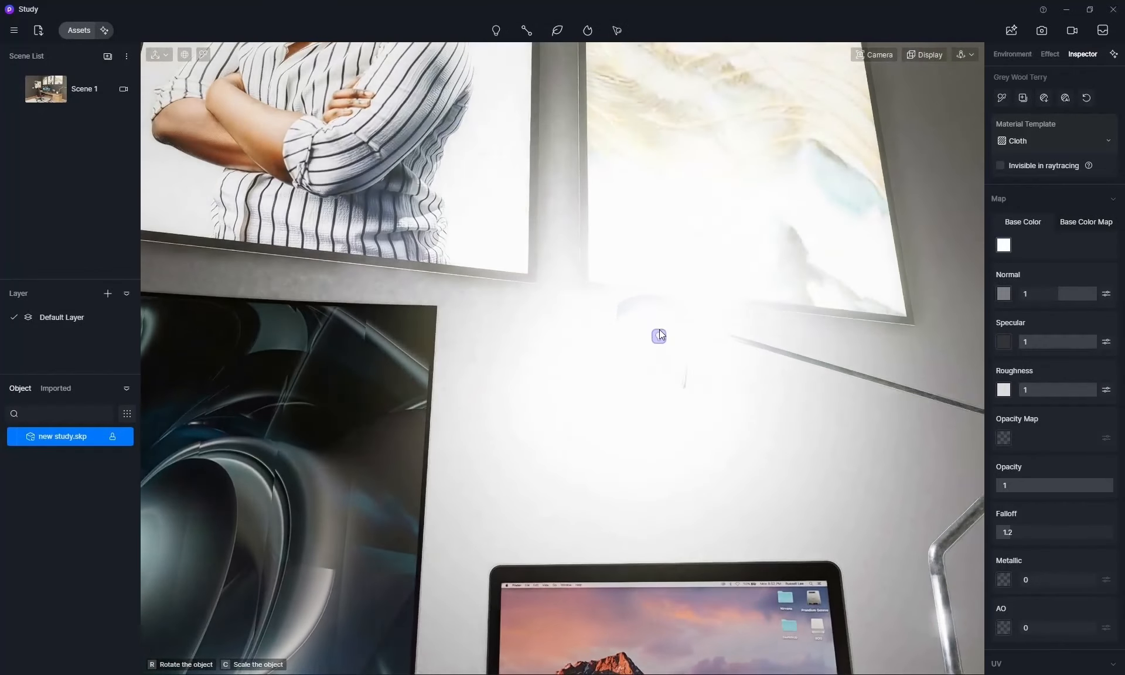
click(673, 320)
middle_drag(684, 338, 550, 550)
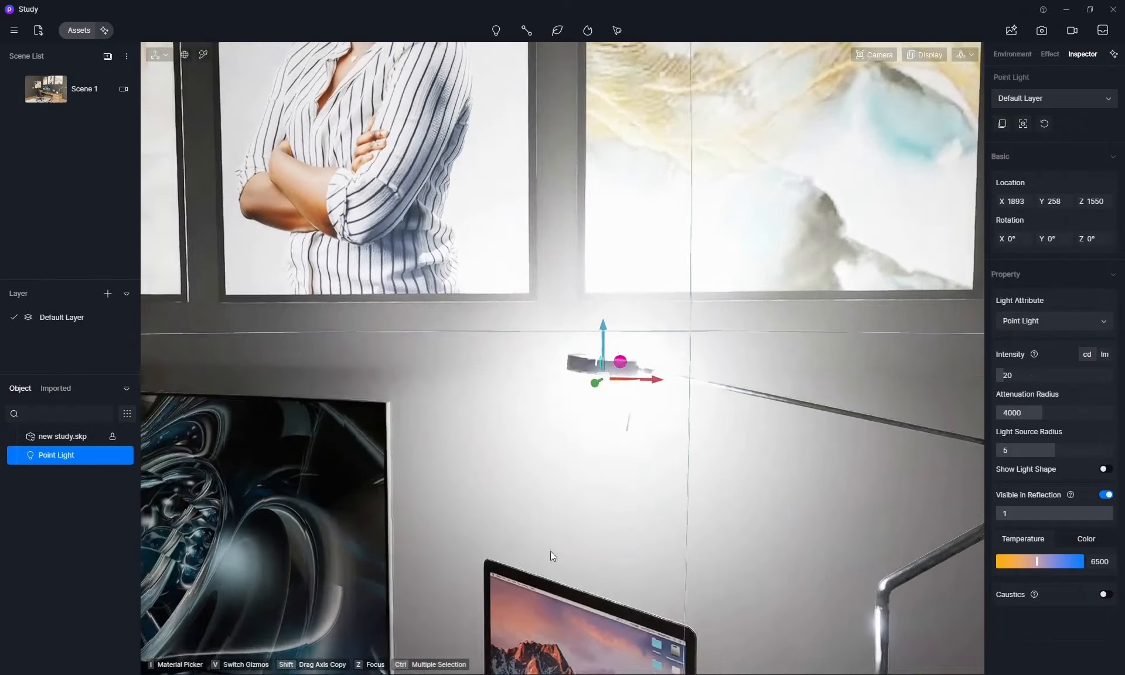
- Set the desk lamp point light's intensity to 1.5 cd
scroll(585, 427, down, 5)
scroll(607, 414, down, 8)
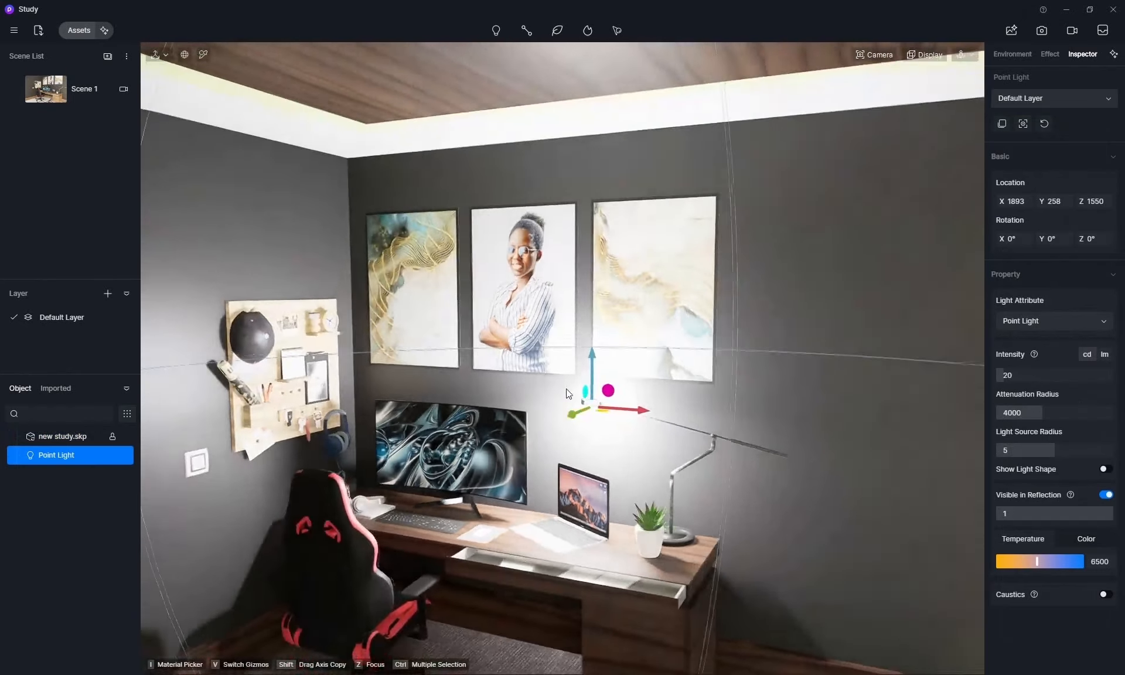
scroll(583, 426, up, 5)
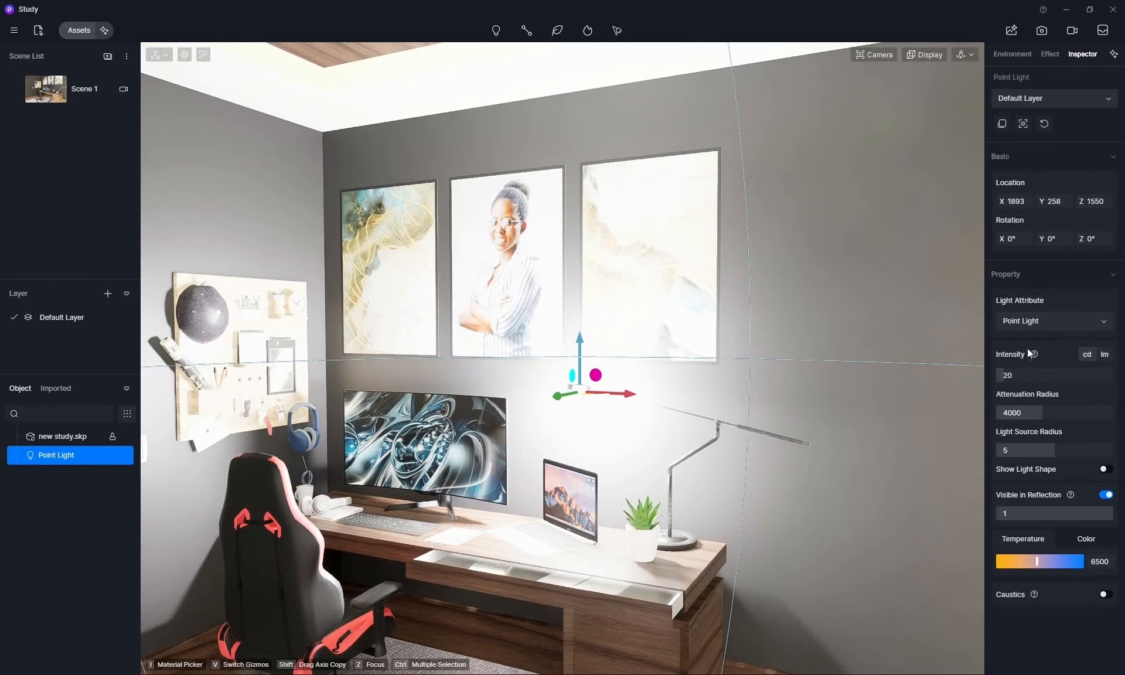
click(1021, 375)
text(300)
key(Return)
drag(1120, 389, 996, 392)
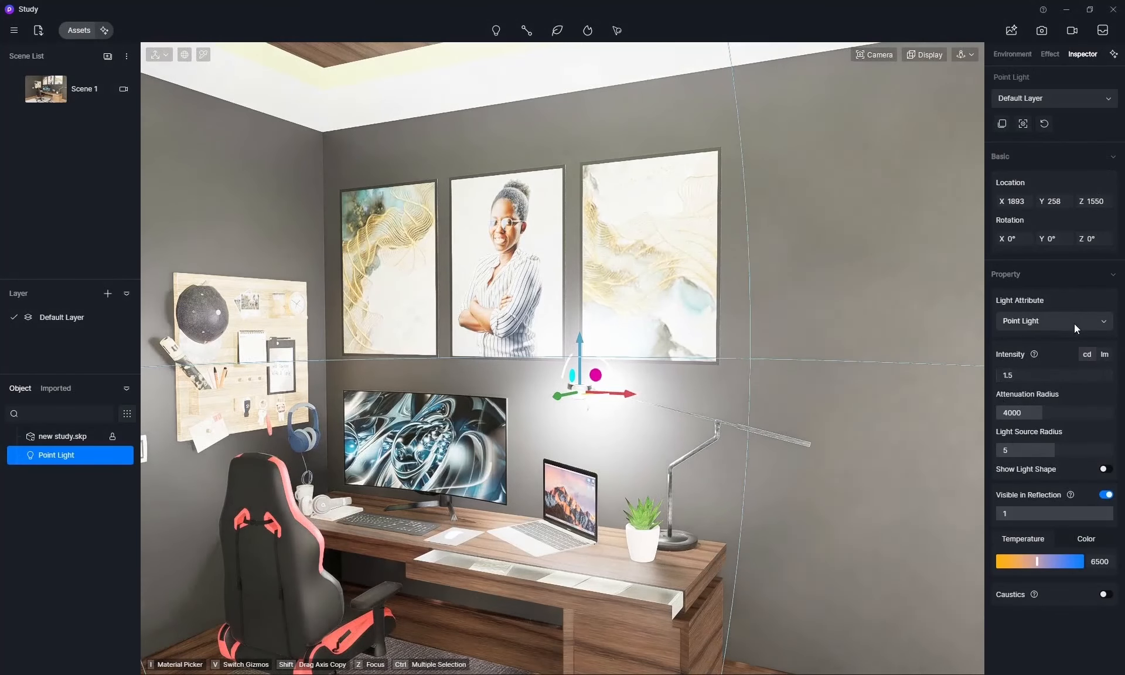
- Set the point light's attenuation radius to 1766 and its light source radius to 3.5
mouse_move(1030, 412)
mouse_down()
mouse_move(1001, 417)
mouse_move(1016, 418)
mouse_up()
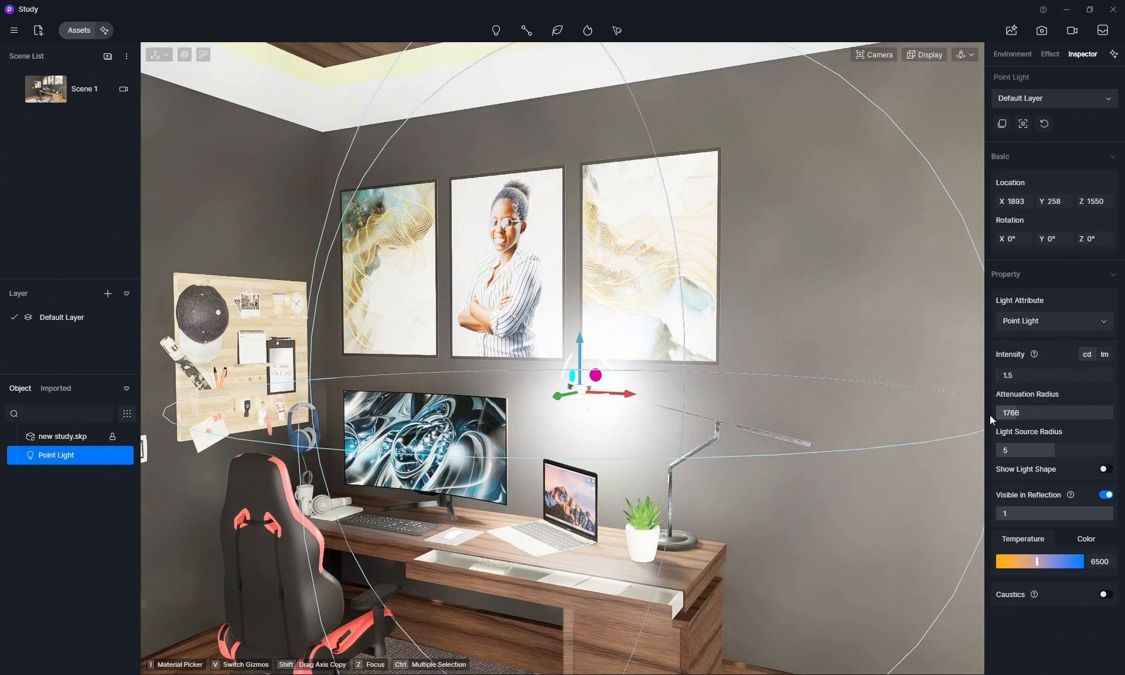
drag(1016, 418, 1016, 457)
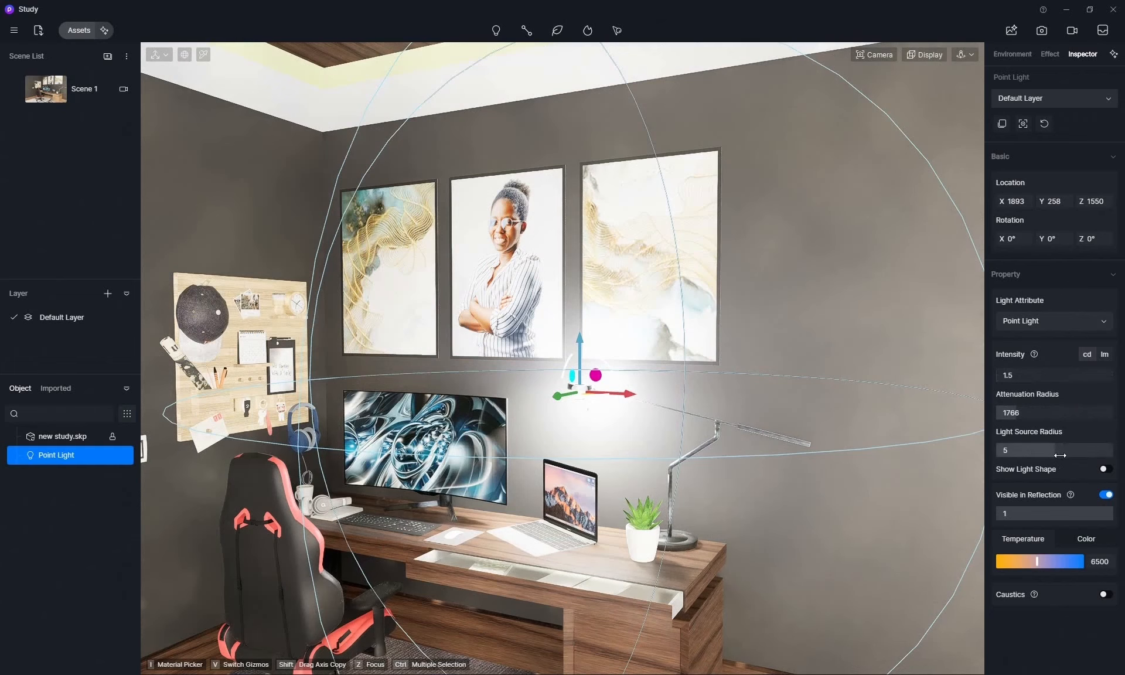
drag(1050, 455, 1025, 453)
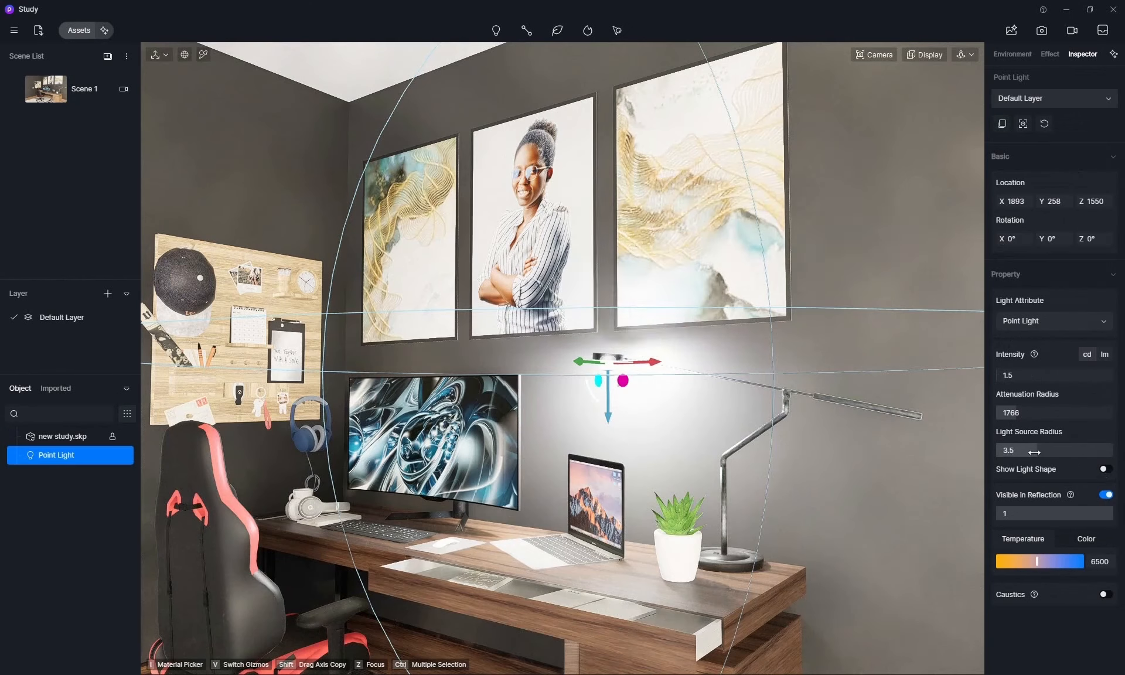
drag(1030, 453, 1038, 454)
- Select the black upholstery material on the gaming chair's backrest
scroll(830, 431, down, 5)
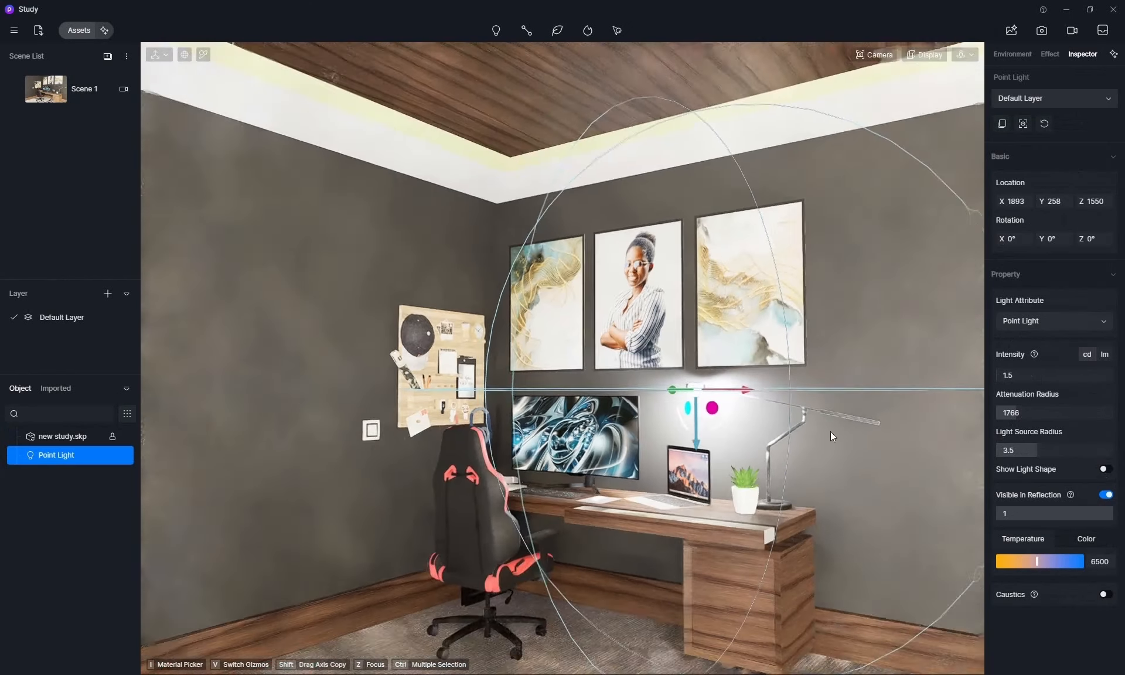
middle_drag(636, 587, 676, 497)
scroll(593, 439, up, 4)
right_drag(614, 423, 529, 437)
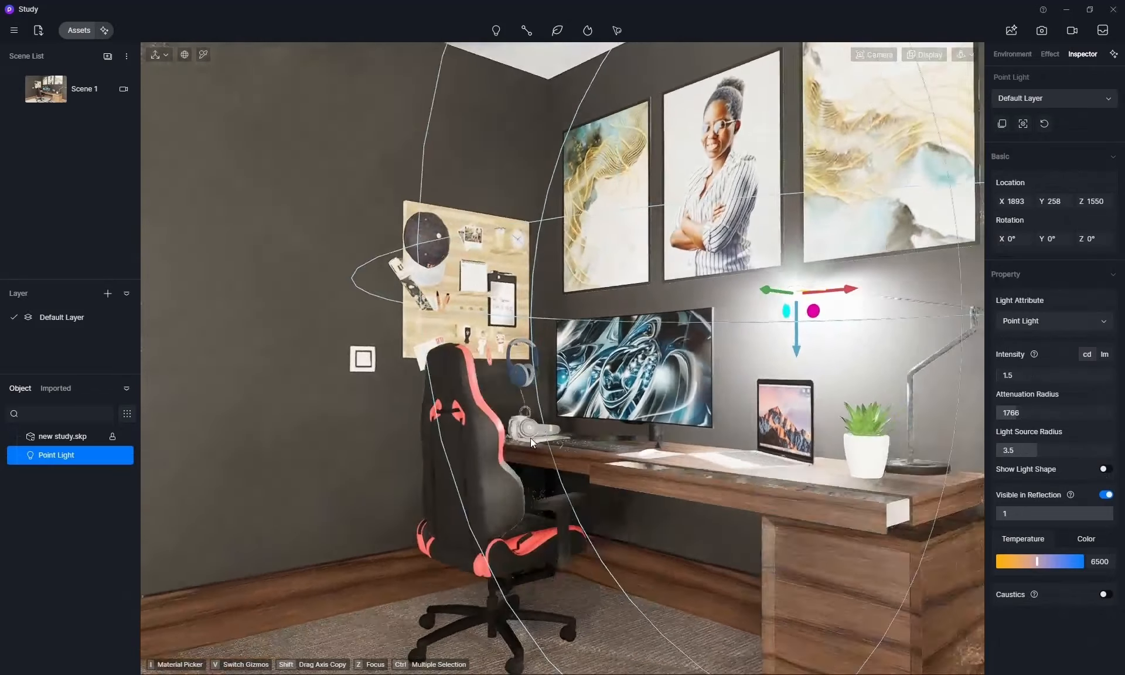
click(346, 458)
scroll(425, 444, up, 3)
scroll(540, 441, up, 4)
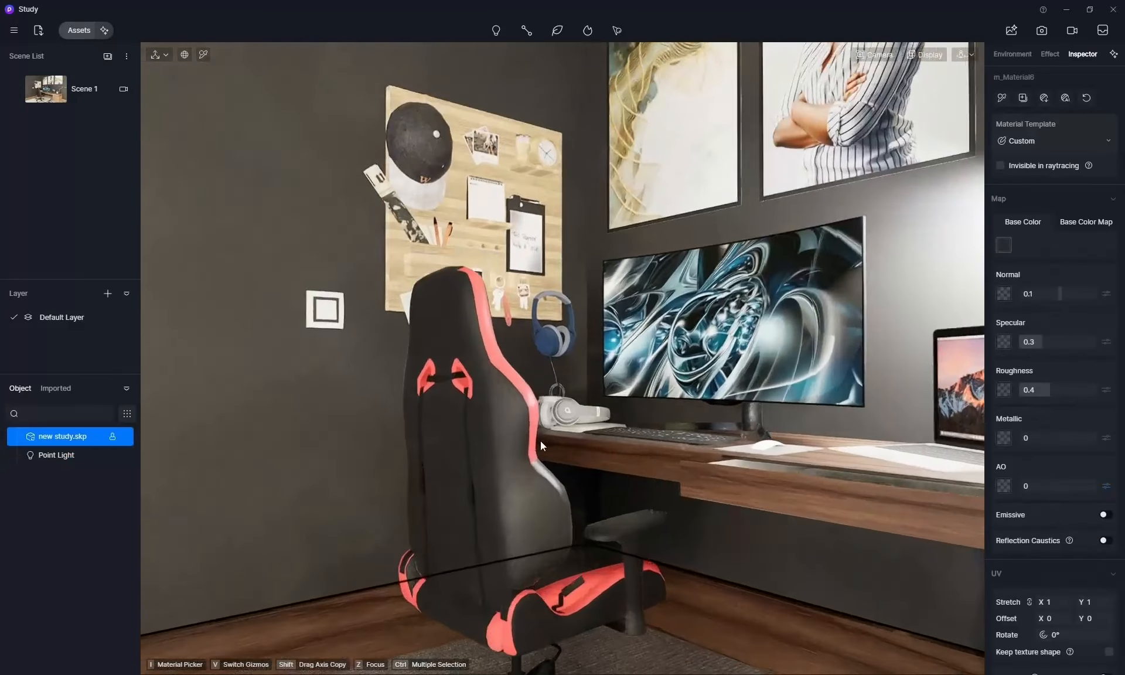
right_drag(521, 460, 447, 505)
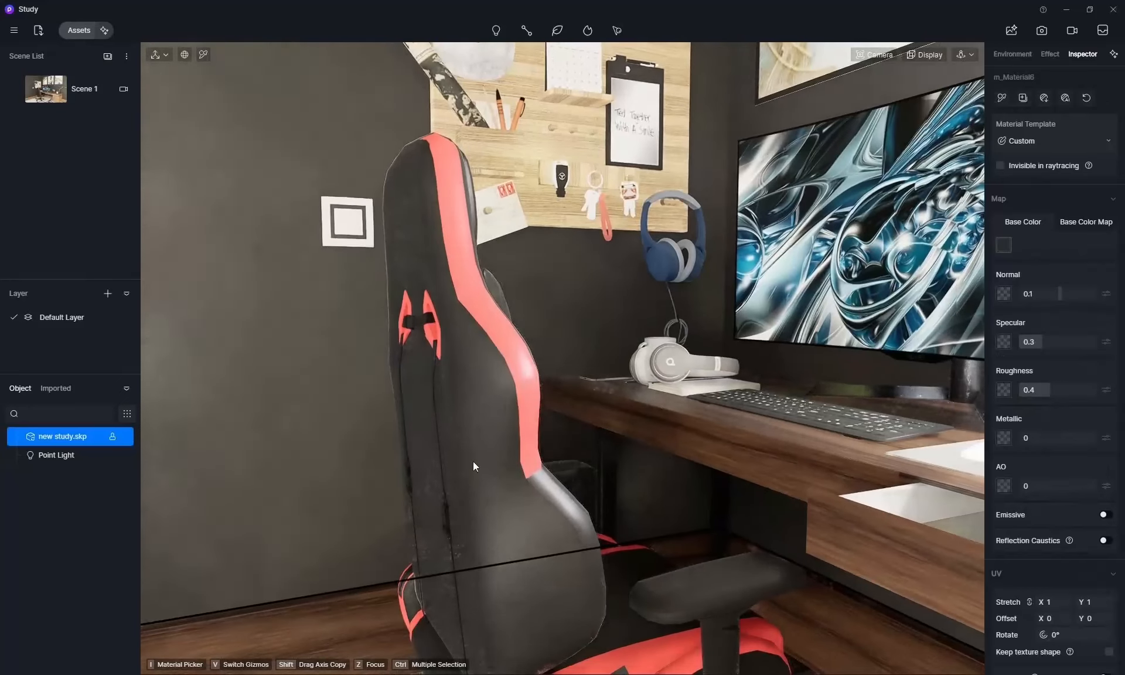
- Collapse the Fabric category in the online asset library and show the Leather materials
click(82, 32)
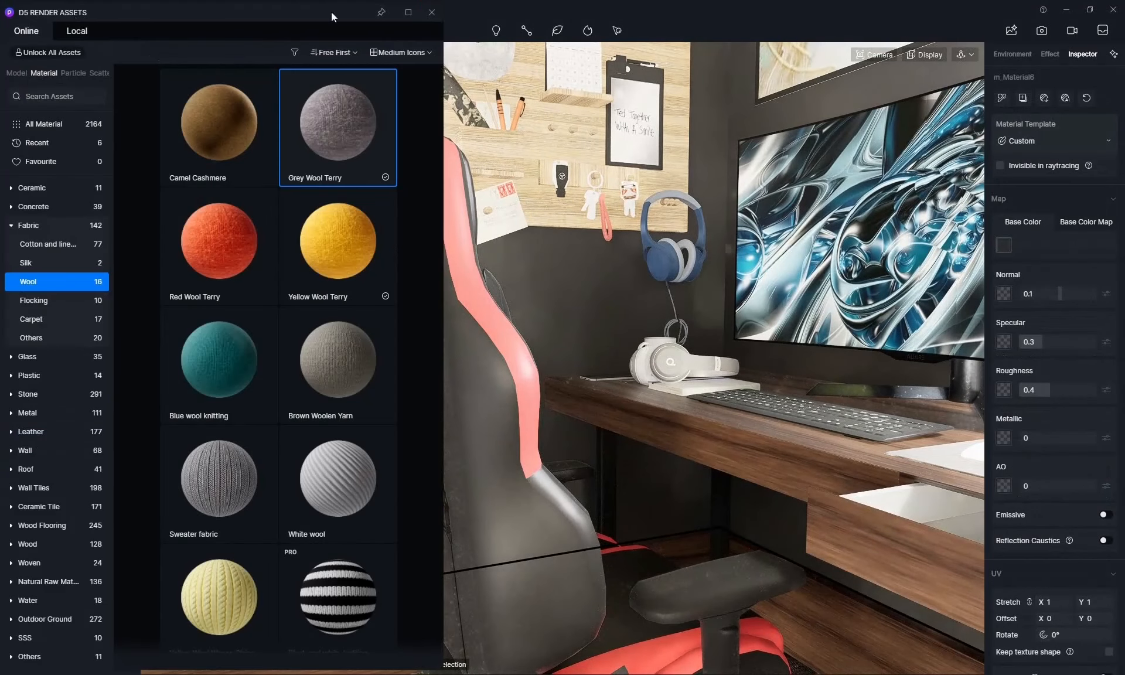
click(432, 12)
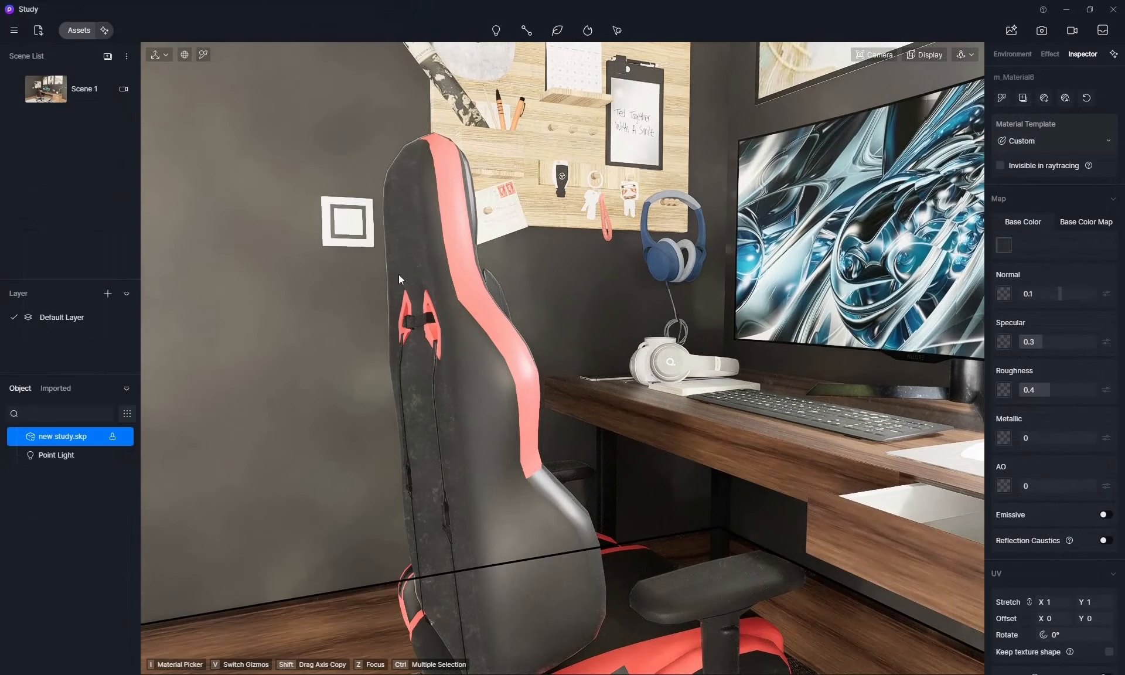
middle_drag(399, 276, 534, 248)
click(78, 30)
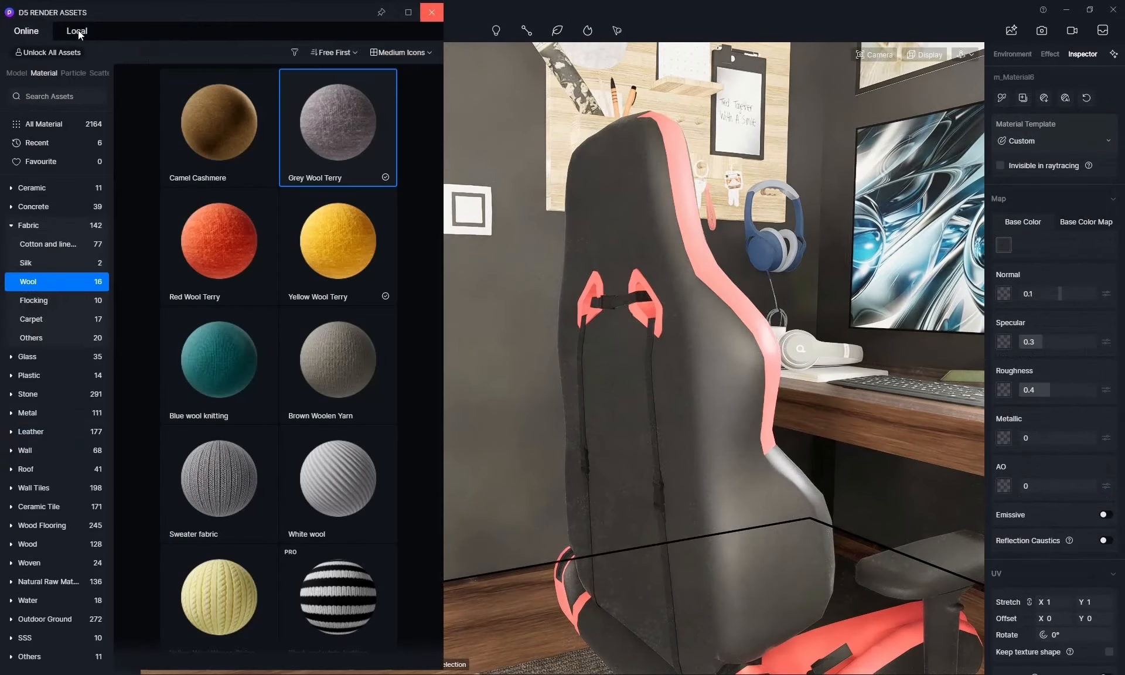
click(11, 226)
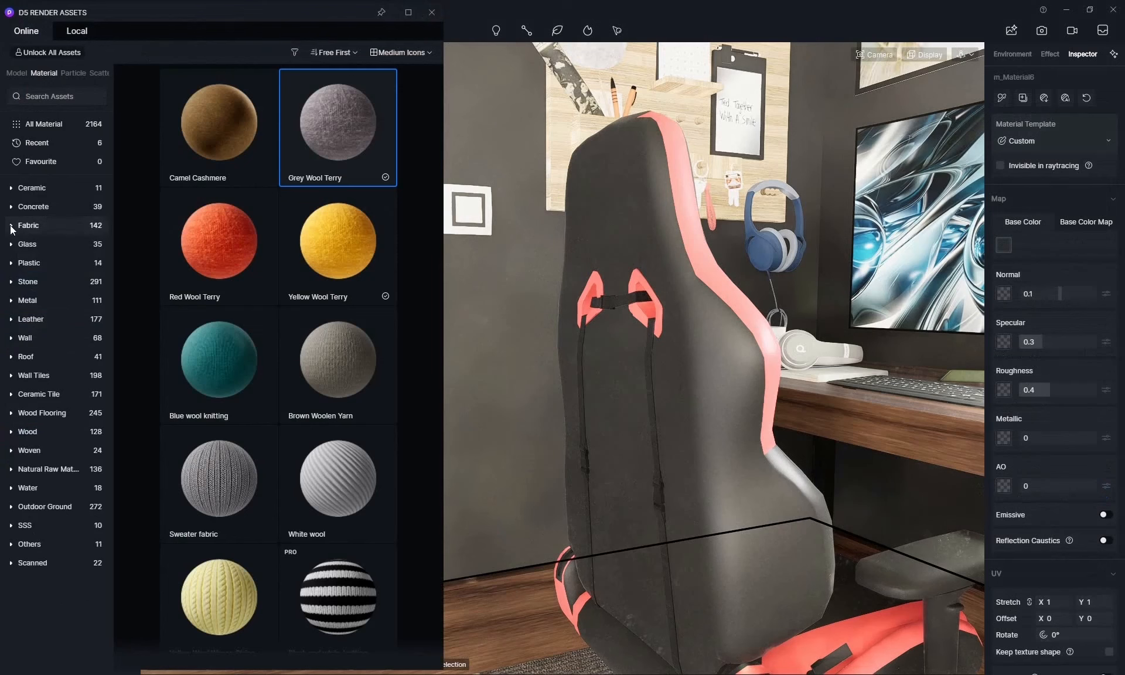
click(38, 319)
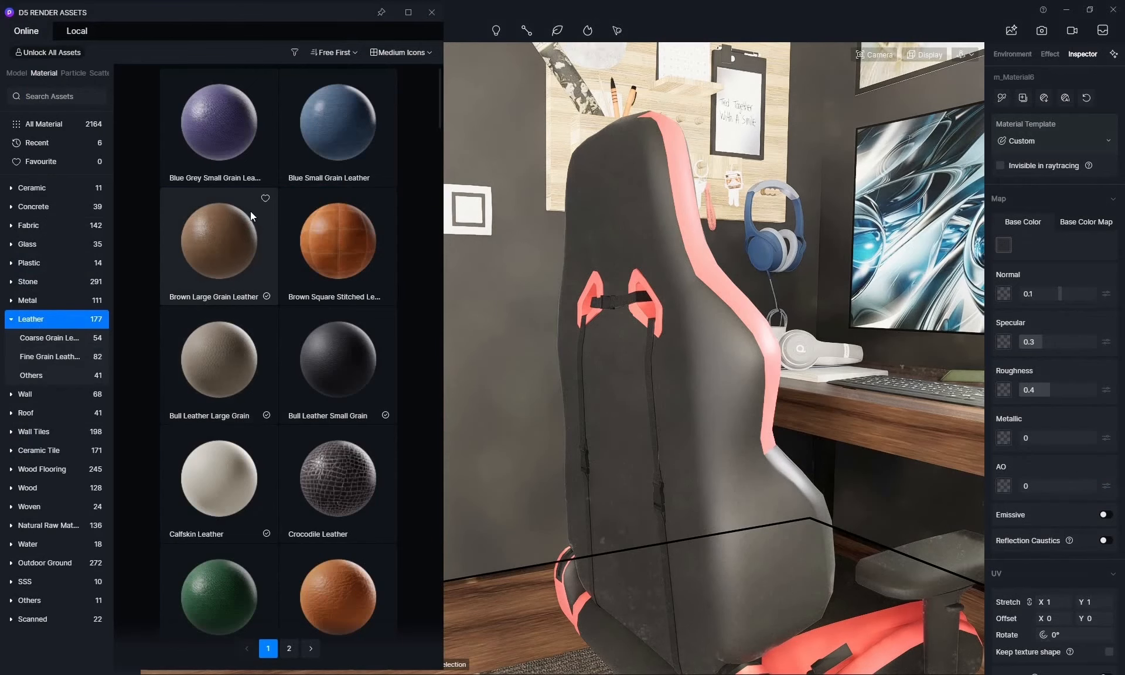
- Apply the Brown Large Grain Leather material to the gaming chair's black upholstery and close the library
drag(251, 211, 684, 386)
scroll(750, 392, up, 2)
scroll(743, 412, up, 2)
scroll(693, 412, up, 3)
scroll(668, 393, down, 5)
scroll(686, 387, down, 3)
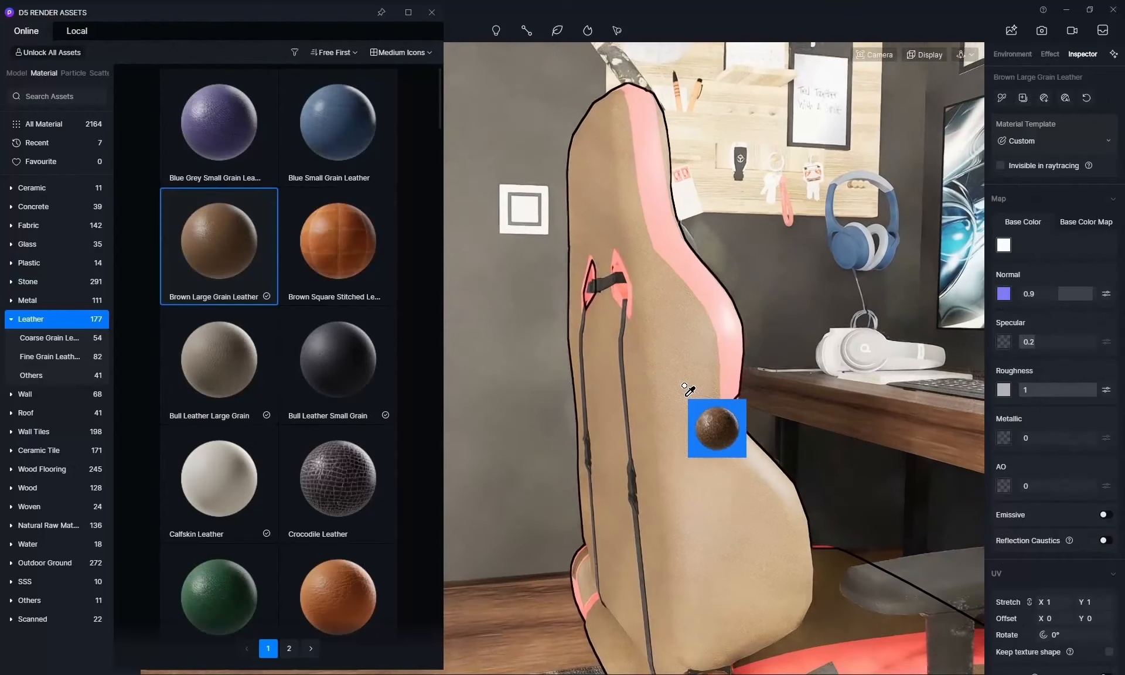
right_drag(691, 391, 721, 374)
drag(721, 375, 436, 11)
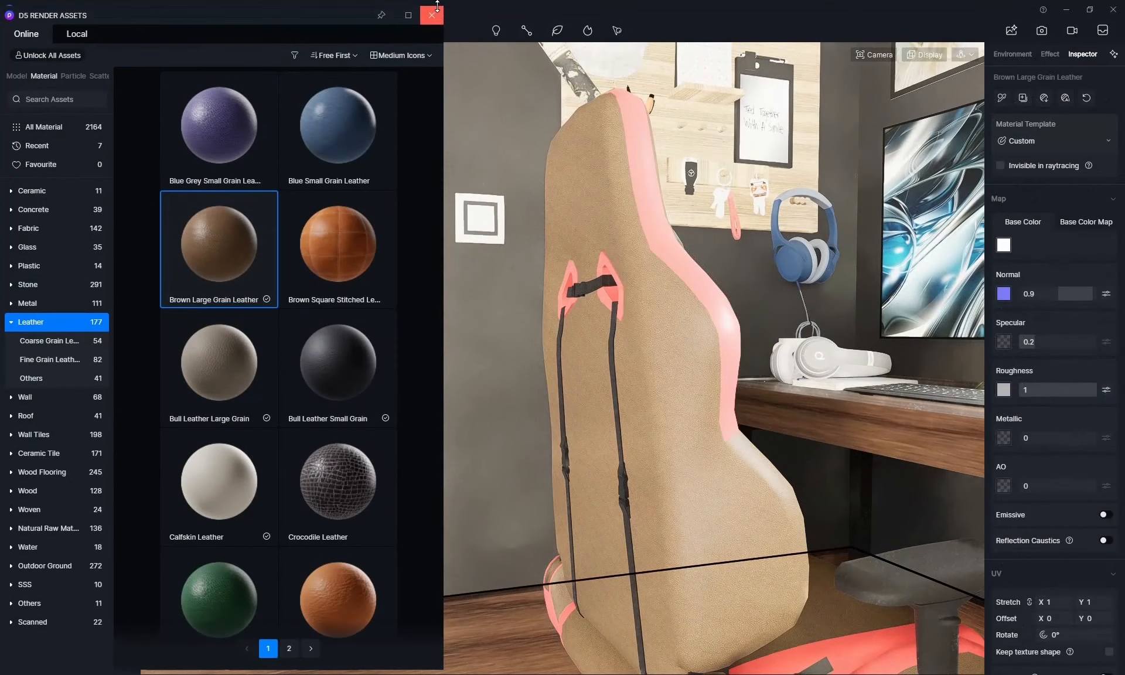
click(436, 12)
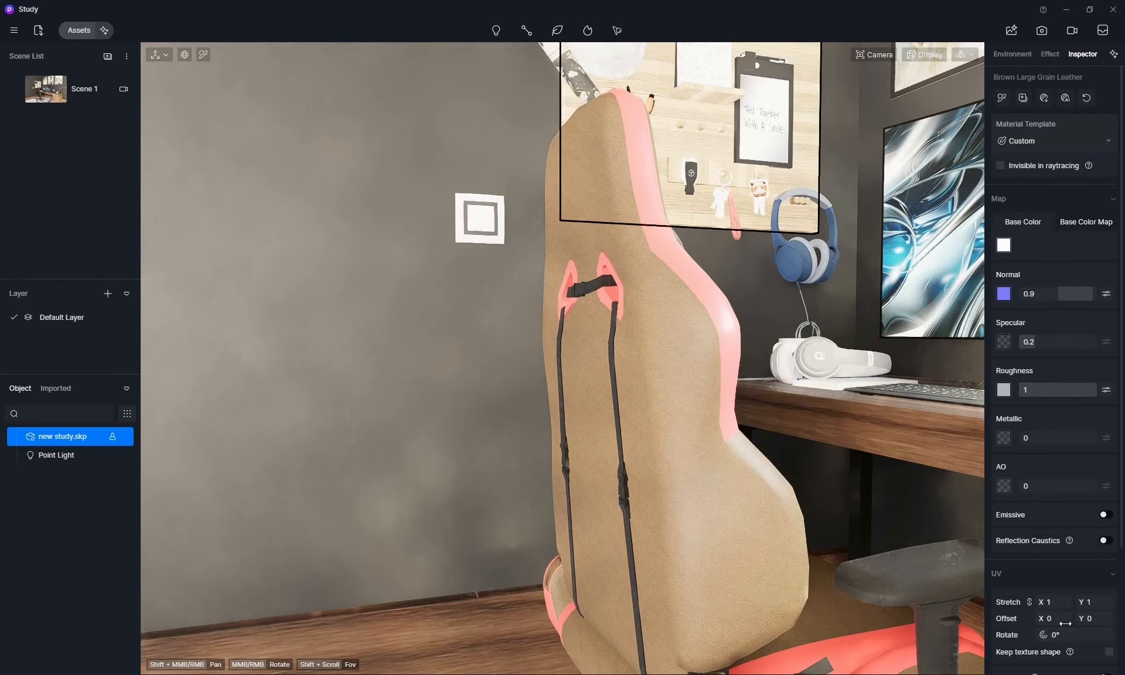
- Set the chair leather's UV stretch to 0.581 in both X and Y
scroll(711, 447, up, 2)
click(730, 446)
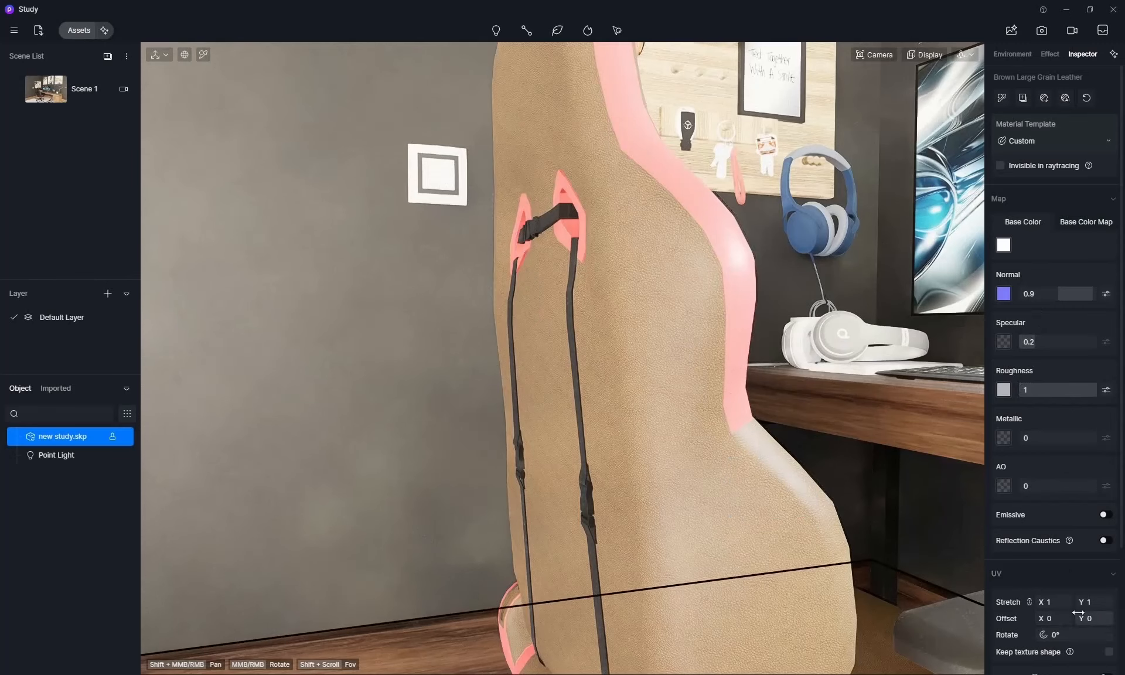
mouse_move(1102, 602)
mouse_down()
mouse_move(1119, 604)
mouse_move(994, 622)
mouse_move(1018, 616)
mouse_up()
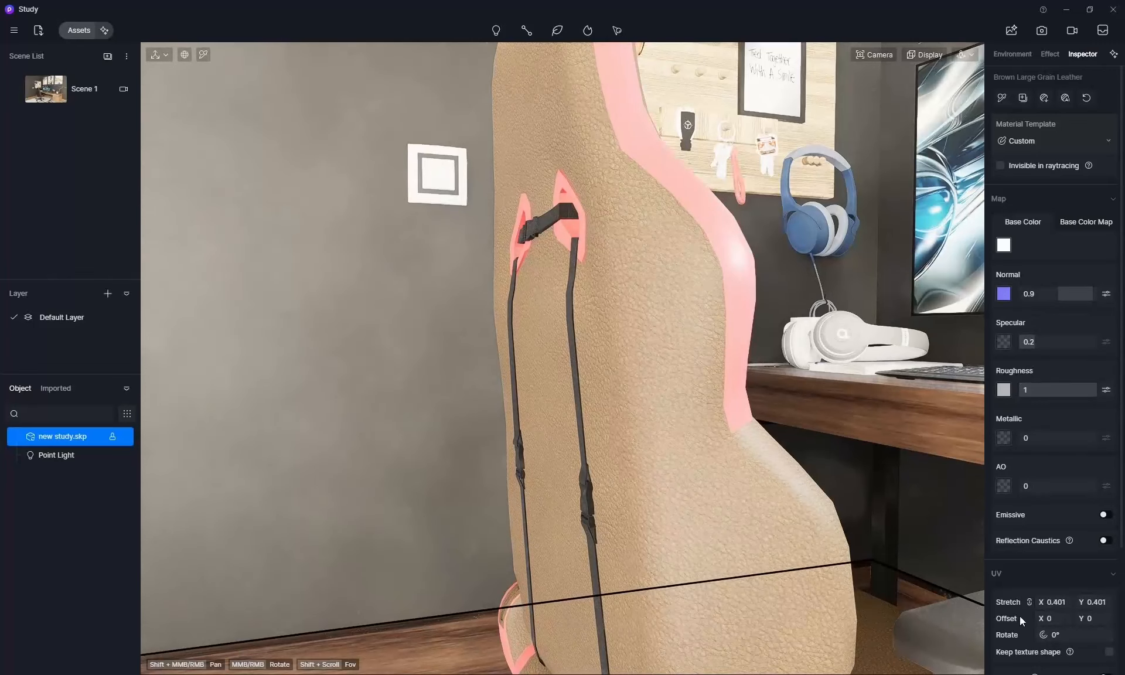
mouse_move(1029, 621)
mouse_down()
mouse_move(1040, 615)
mouse_move(1025, 613)
mouse_up()
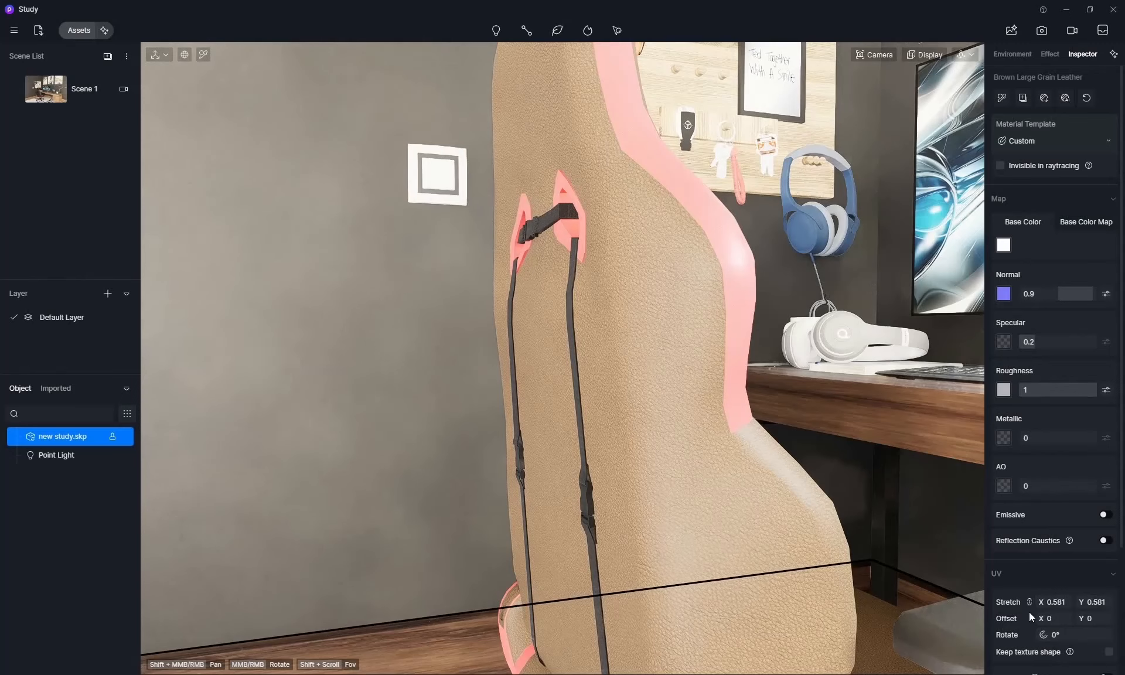
- Adjust the gaming chair leather's base color map to saturation -83 and brightness 9
key(Escape)
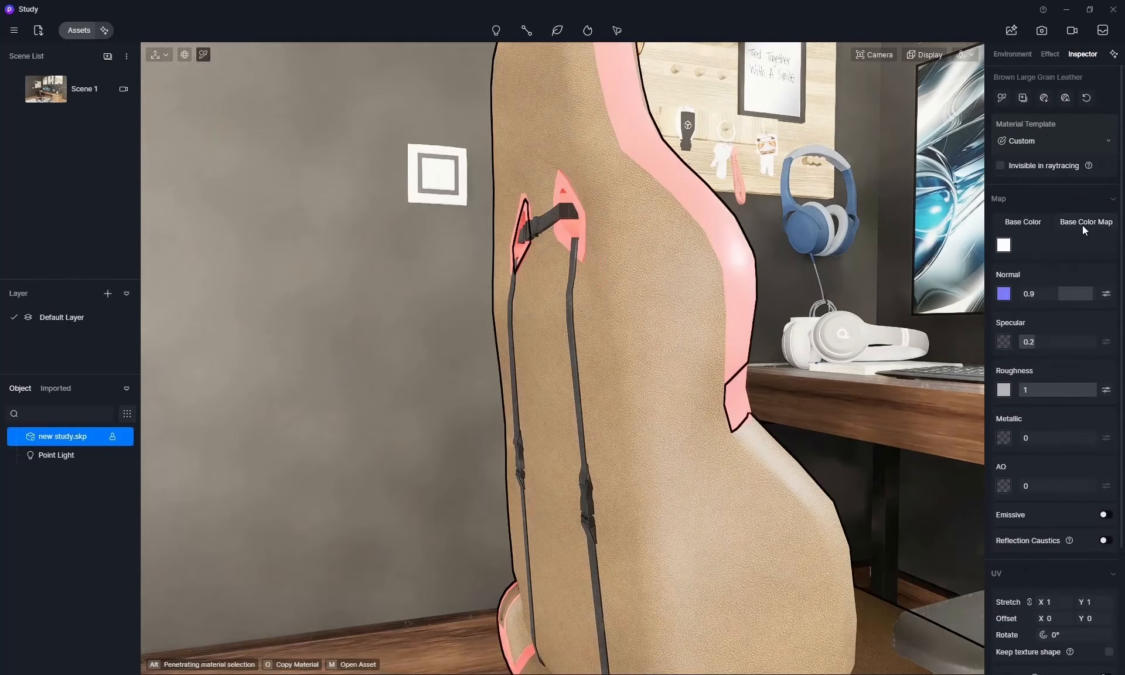
click(1083, 225)
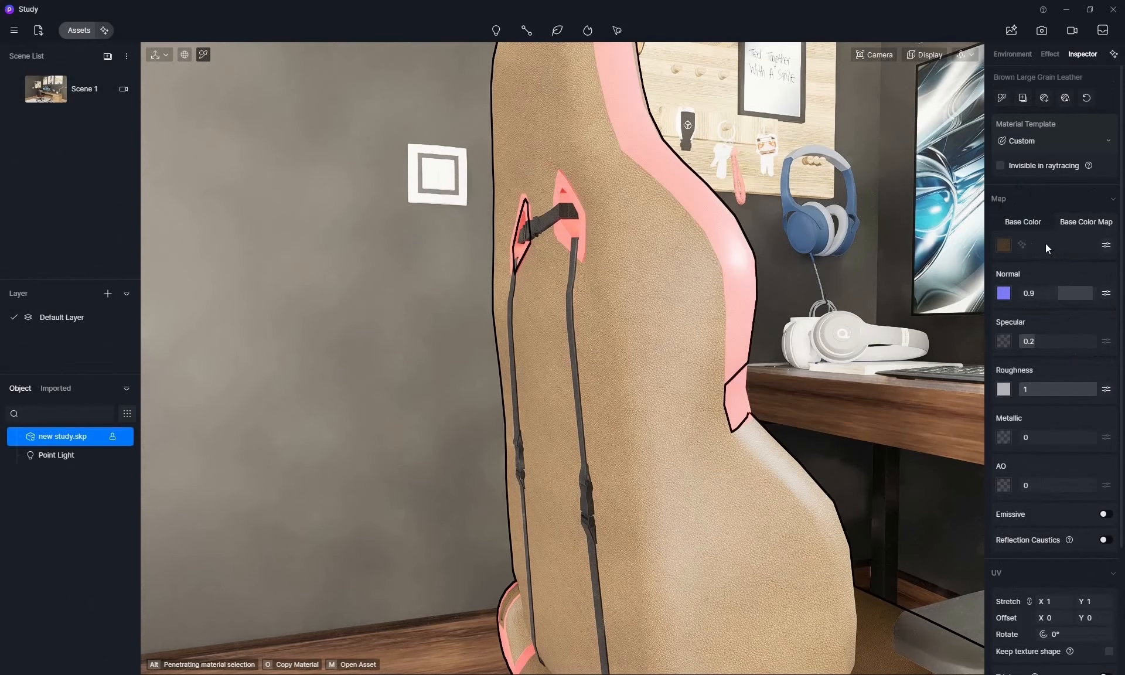
click(1105, 246)
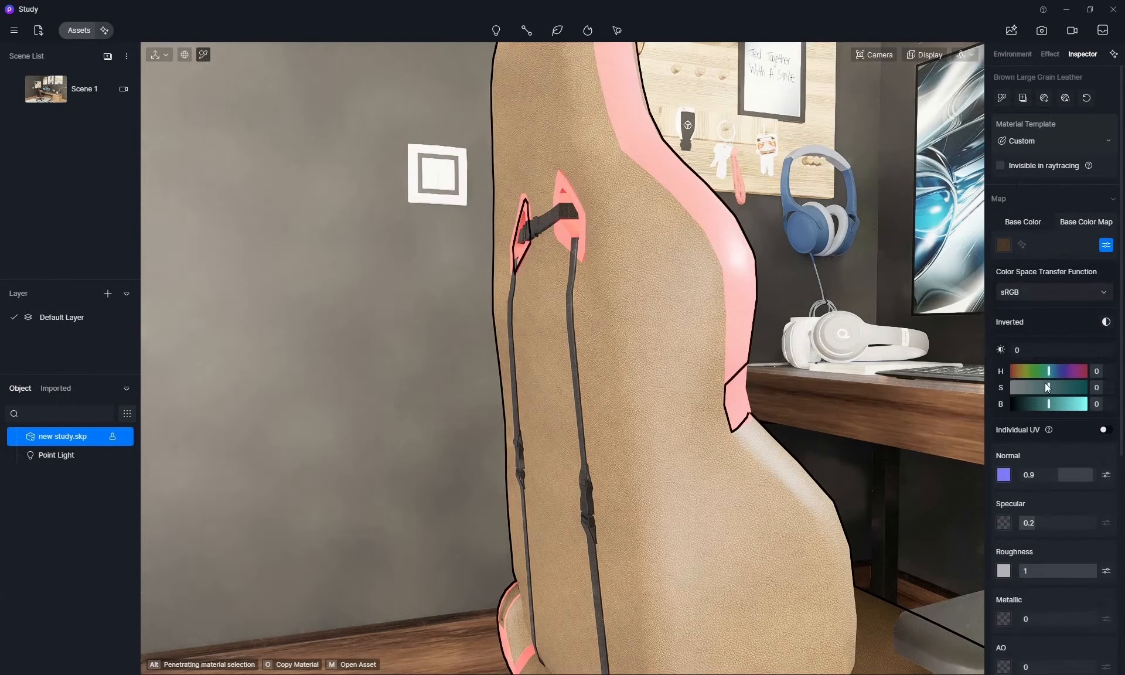
drag(1049, 389, 1017, 388)
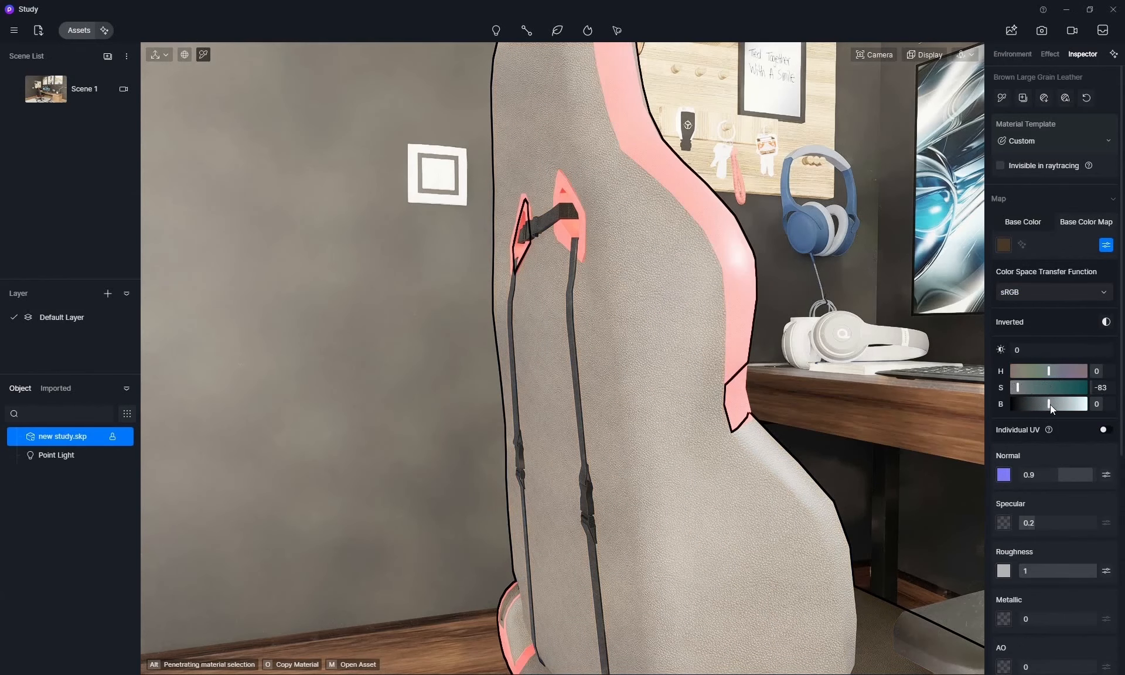
drag(1050, 404, 1052, 403)
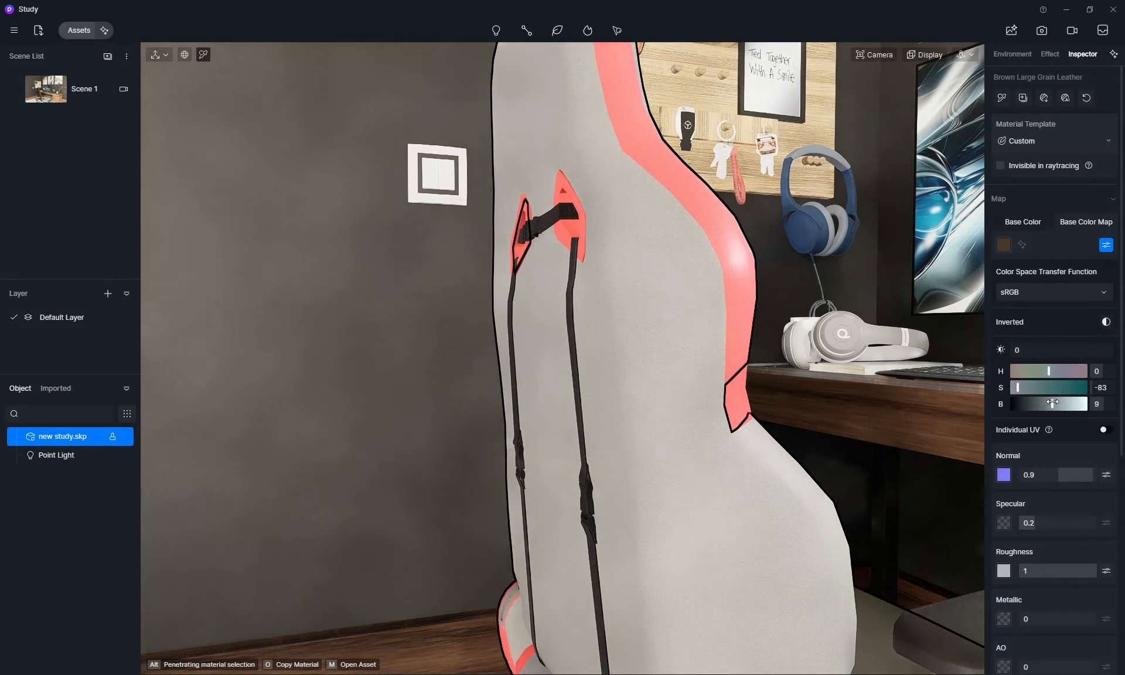
- Examine the recolored gaming chair from farther back, and return to the Scene 1 view
scroll(596, 396, down, 10)
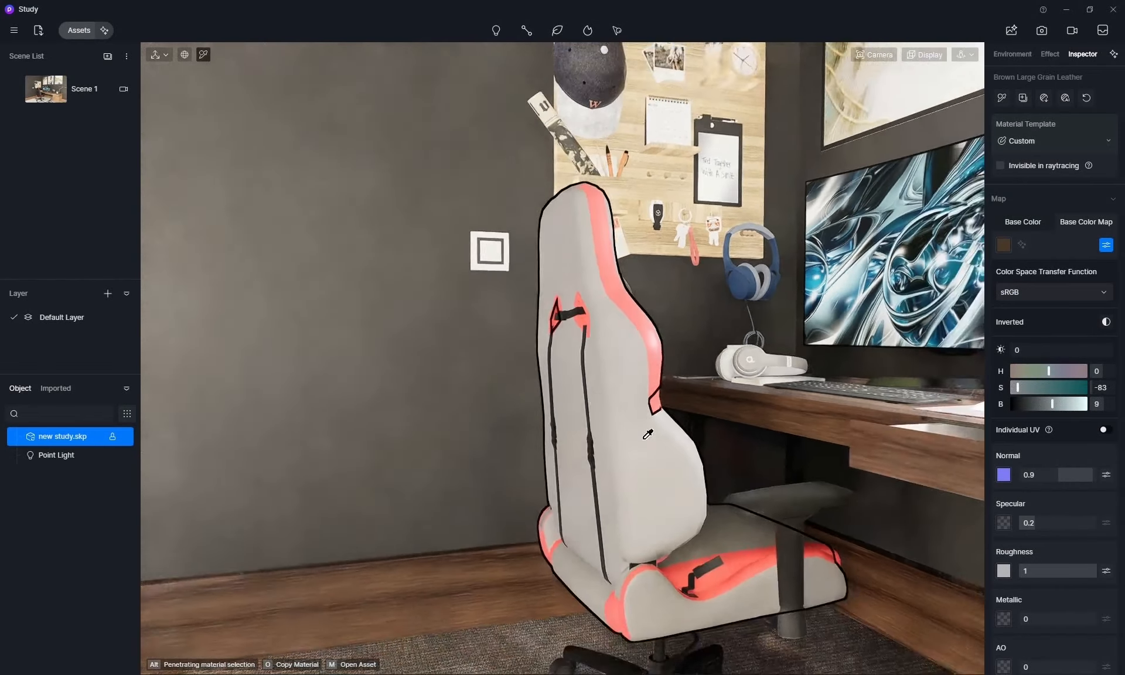
middle_drag(634, 459, 710, 270)
scroll(708, 274, down, 5)
middle_drag(572, 336, 697, 367)
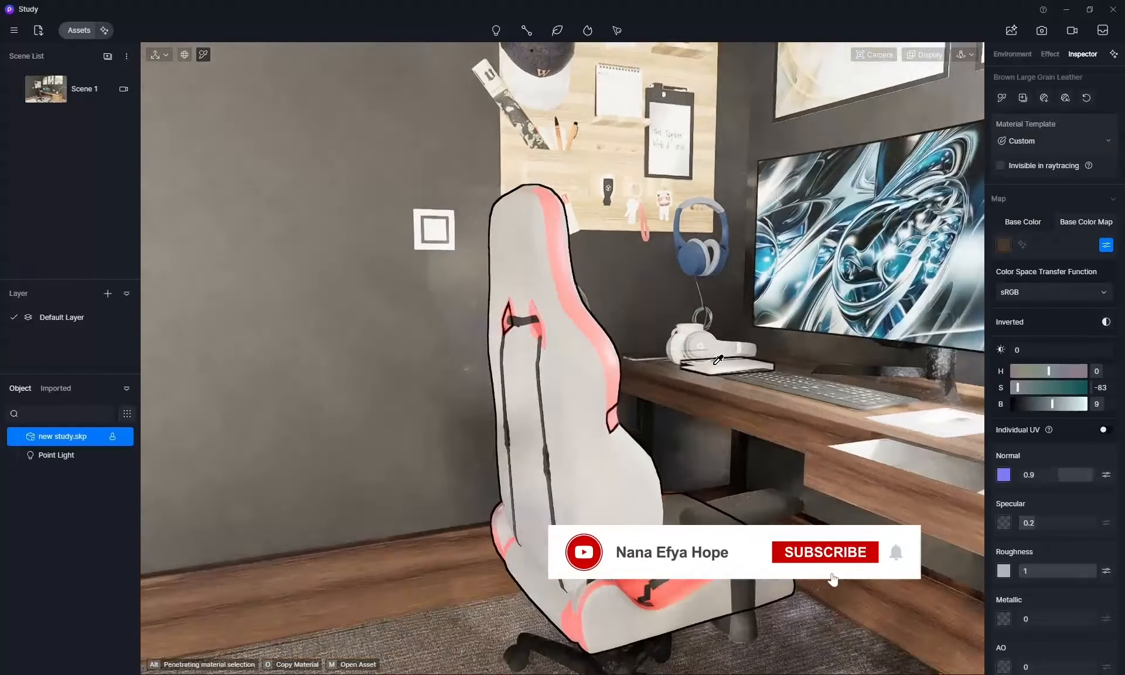
scroll(697, 367, down, 2)
scroll(621, 392, down, 2)
middle_drag(621, 392, 703, 389)
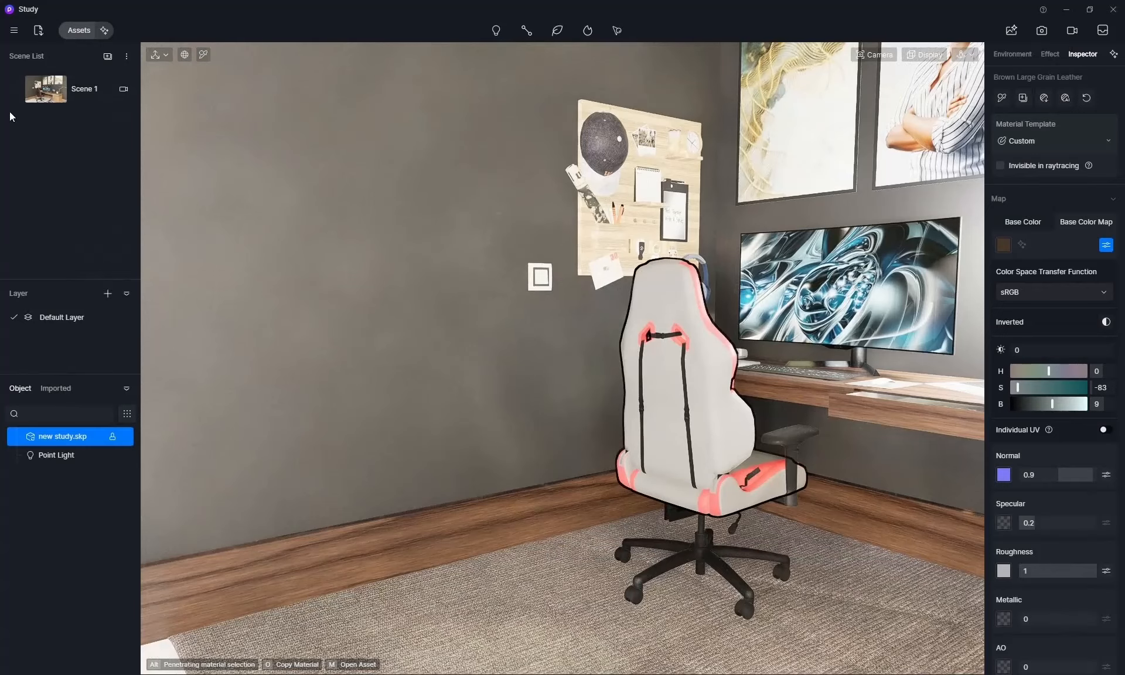
click(55, 89)
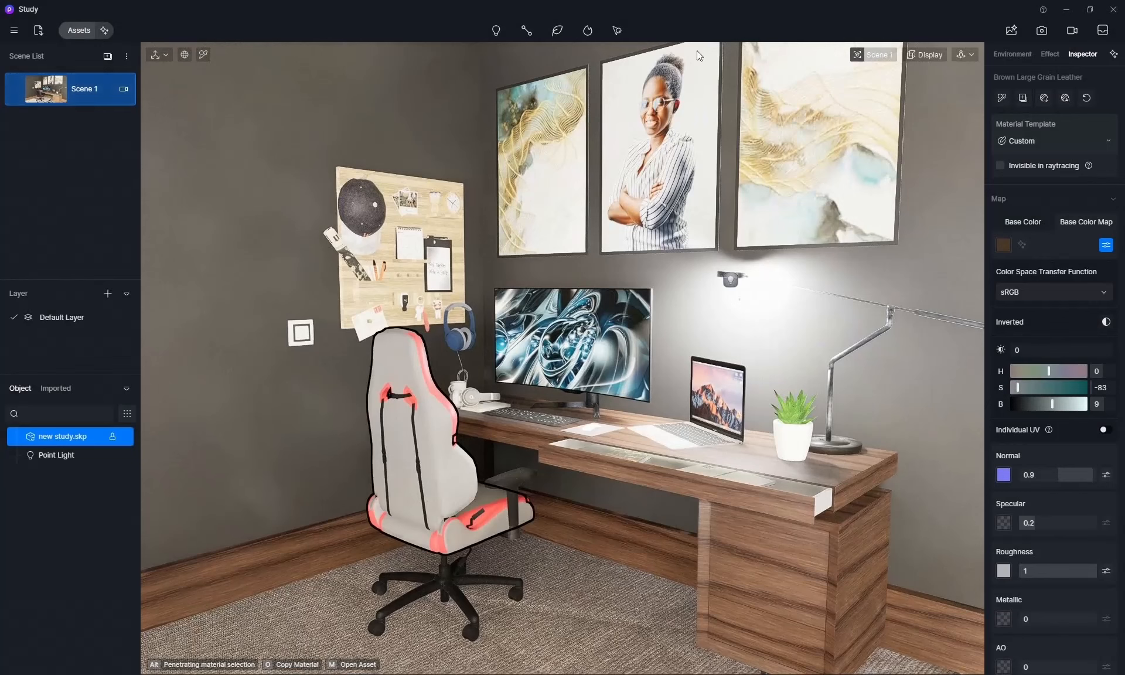
- Set the Geo and Sky sun time to 06:26 PM
click(1015, 54)
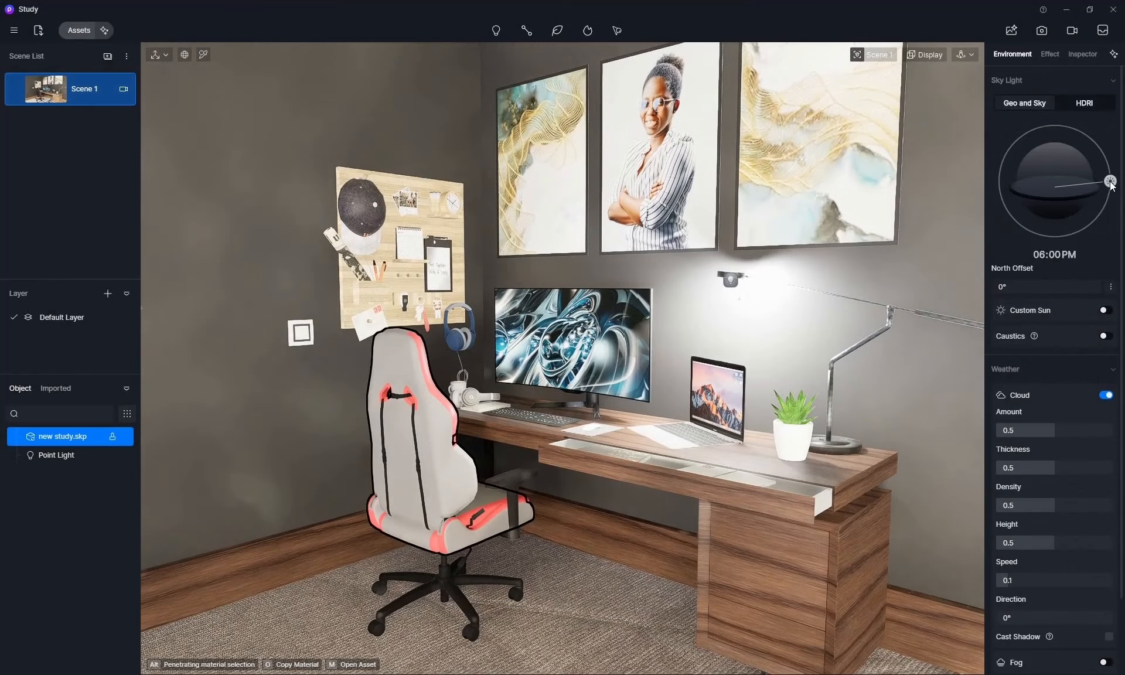
drag(1110, 183, 1088, 196)
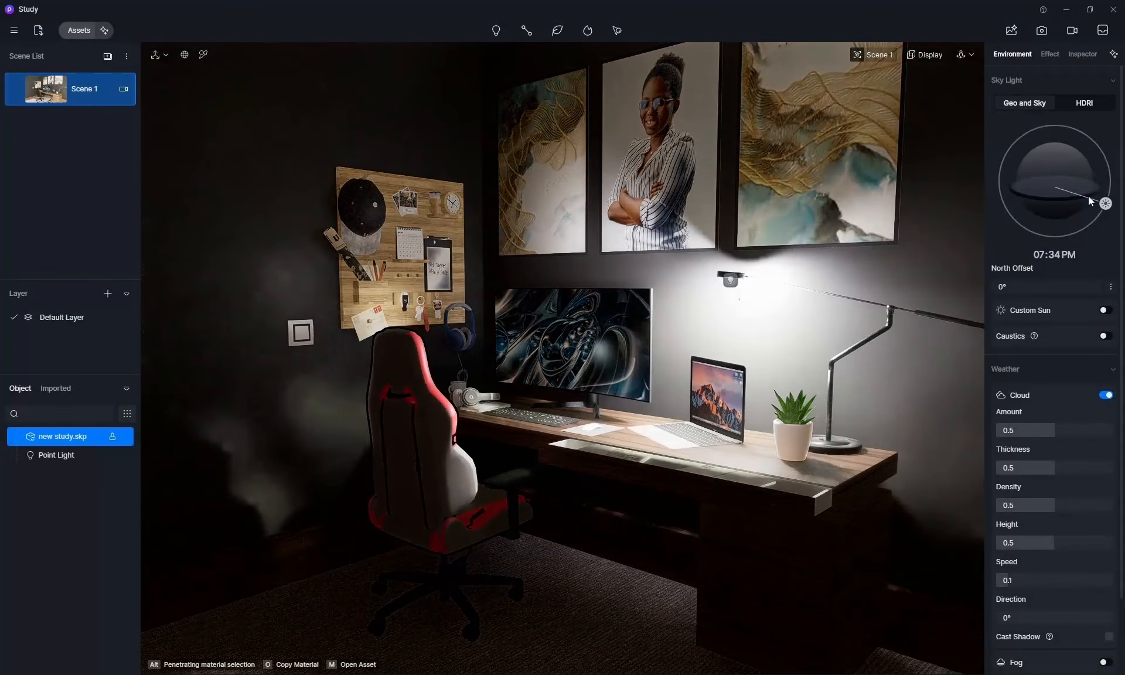
mouse_move(1088, 196)
mouse_down()
mouse_move(1068, 213)
mouse_move(1039, 206)
mouse_move(1034, 175)
mouse_move(1039, 185)
mouse_move(1057, 161)
mouse_move(1087, 188)
mouse_up()
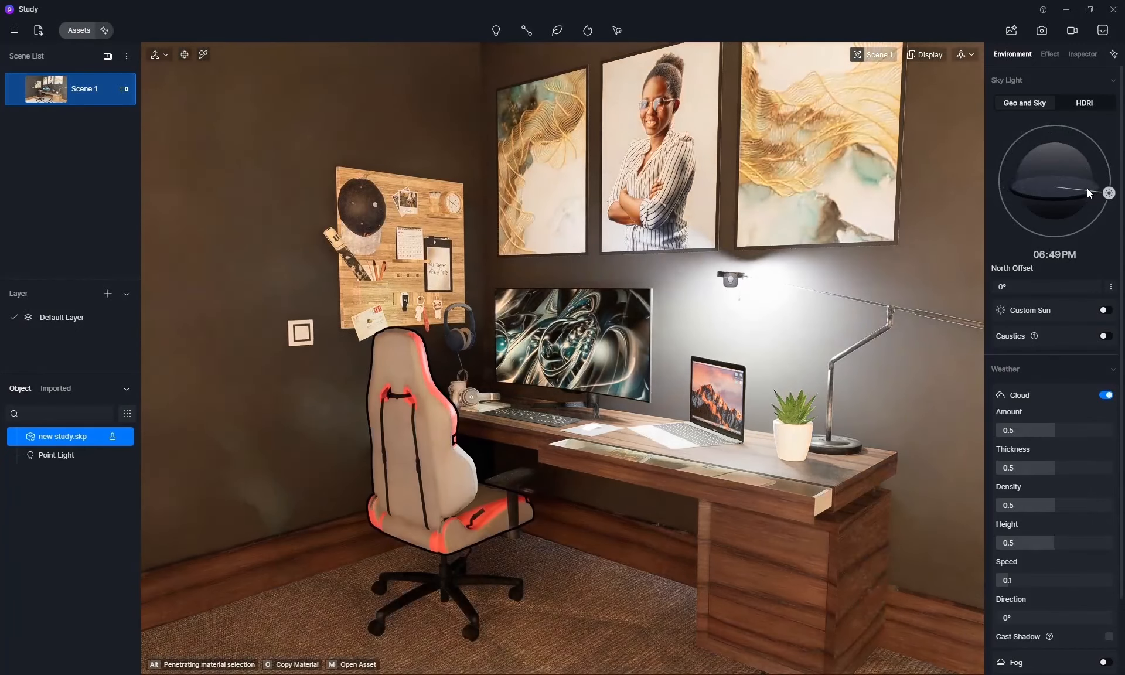
drag(1087, 188, 1085, 184)
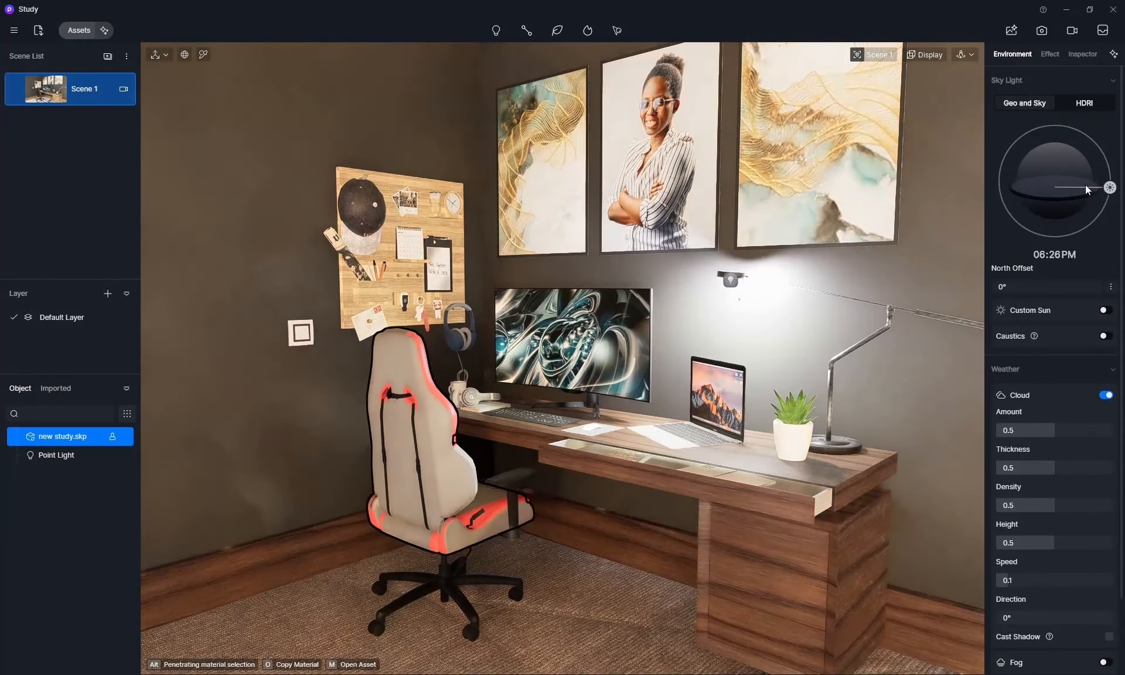
- Darken the wall paint's base color to saturation 4 and value 12 in HSV
scroll(678, 355, down, 2)
scroll(702, 290, up, 2)
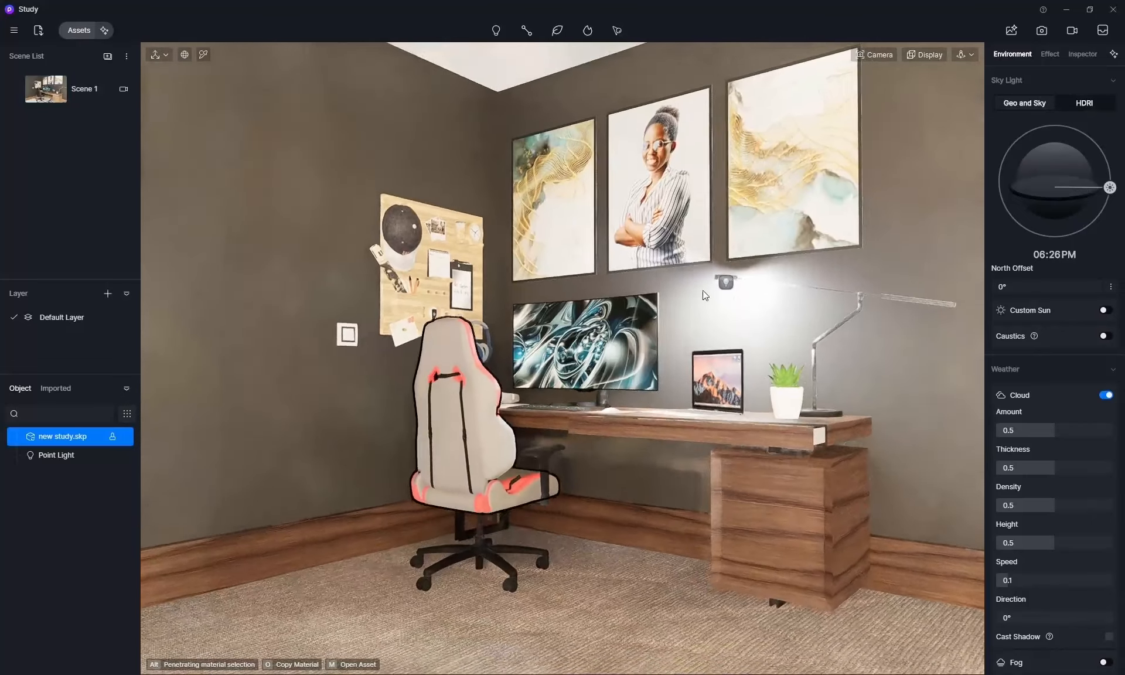
scroll(703, 290, up, 2)
scroll(703, 290, up, 1)
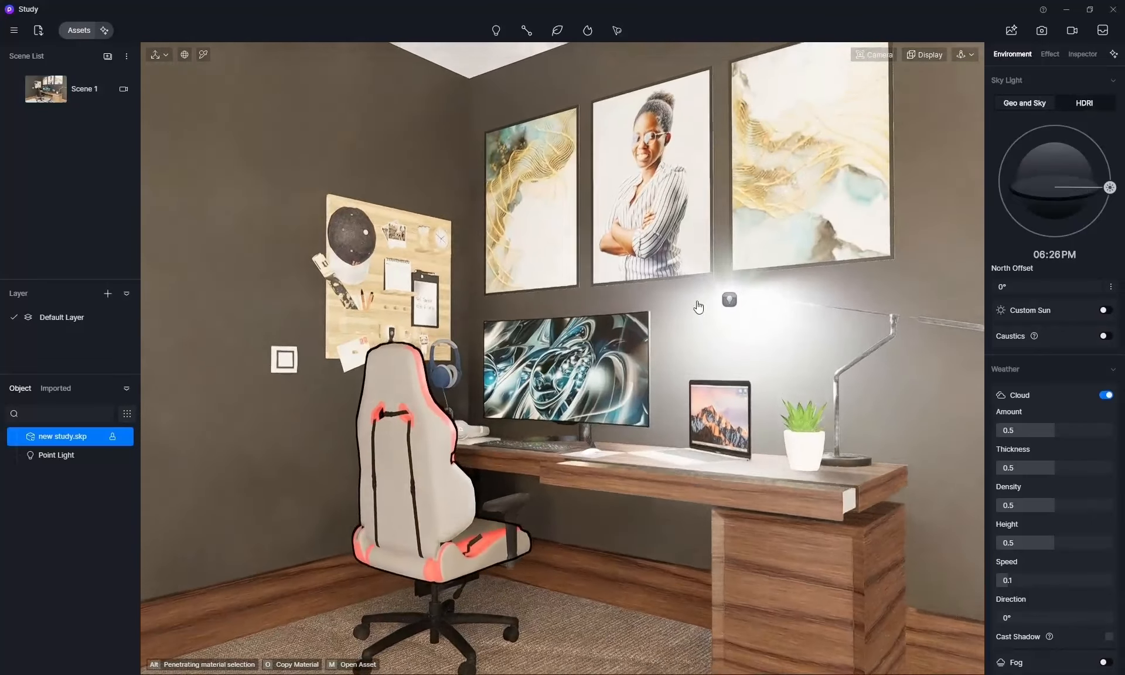
scroll(702, 311, up, 1)
scroll(702, 311, up, 1)
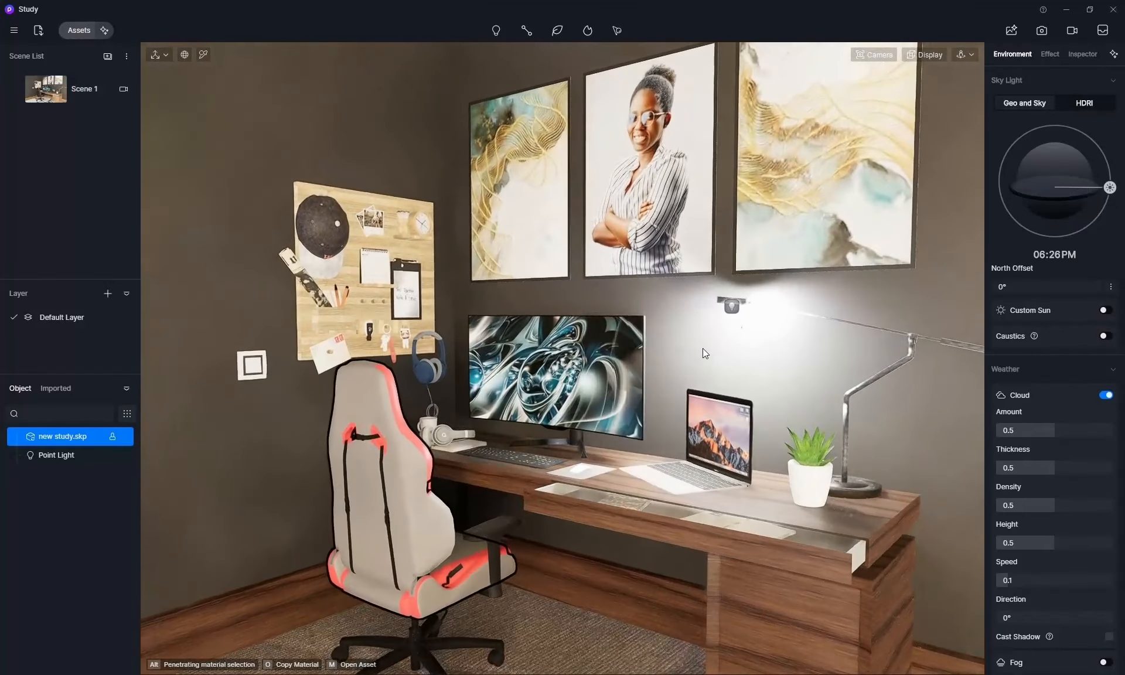
click(205, 55)
click(311, 116)
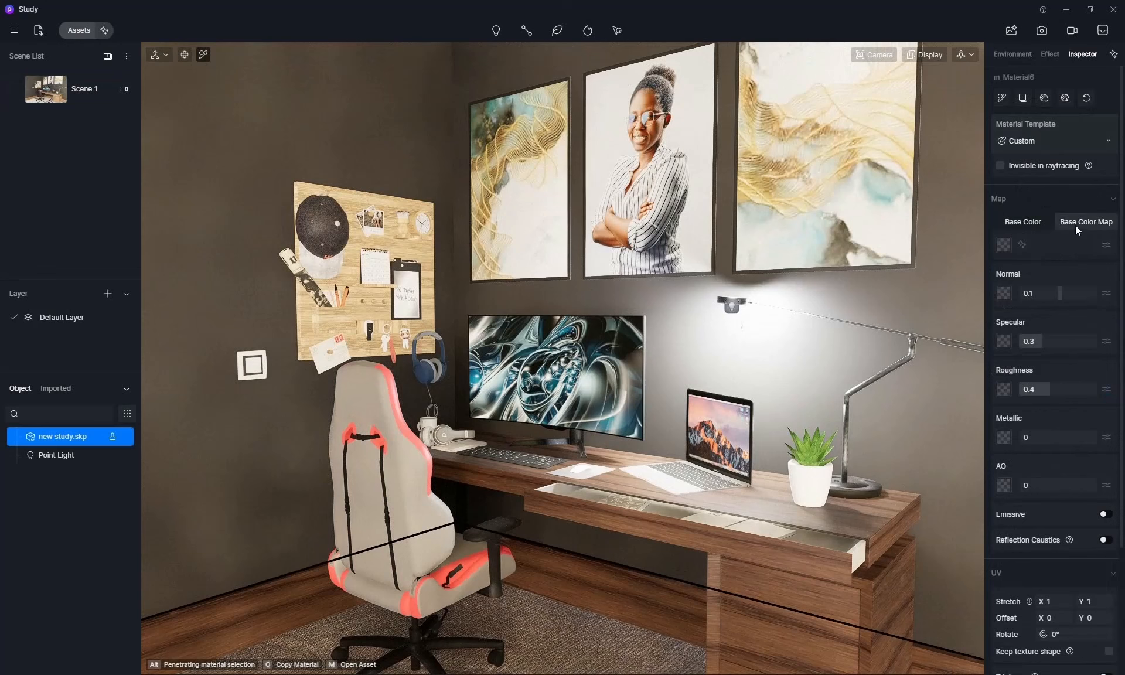
click(1012, 226)
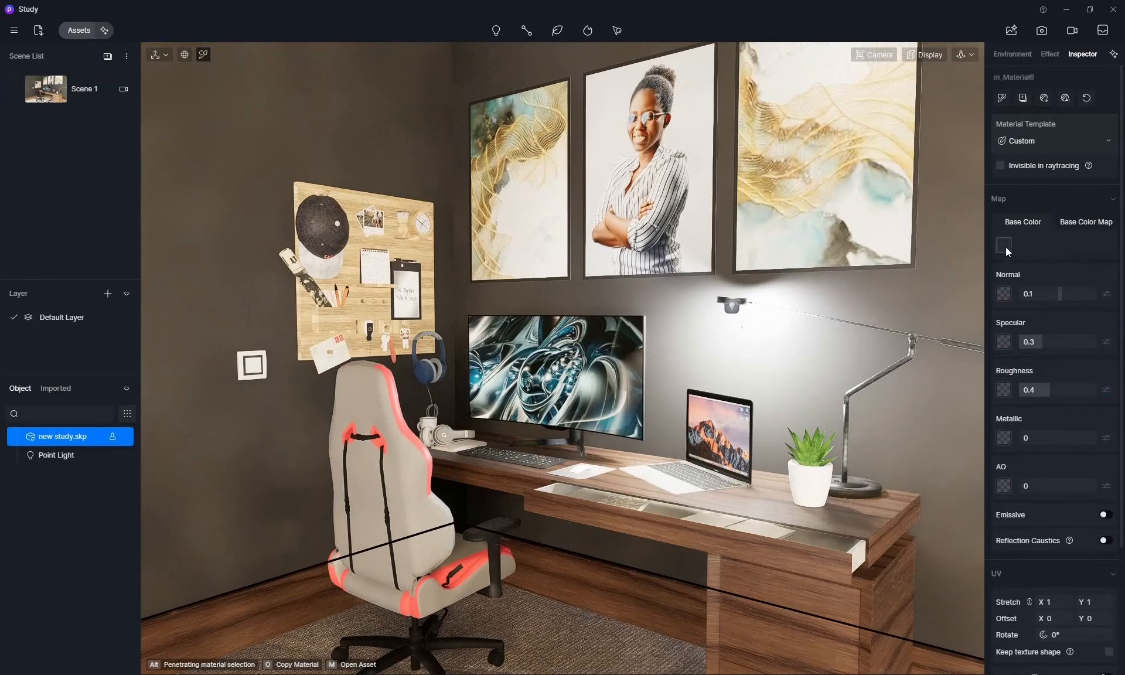
click(1006, 247)
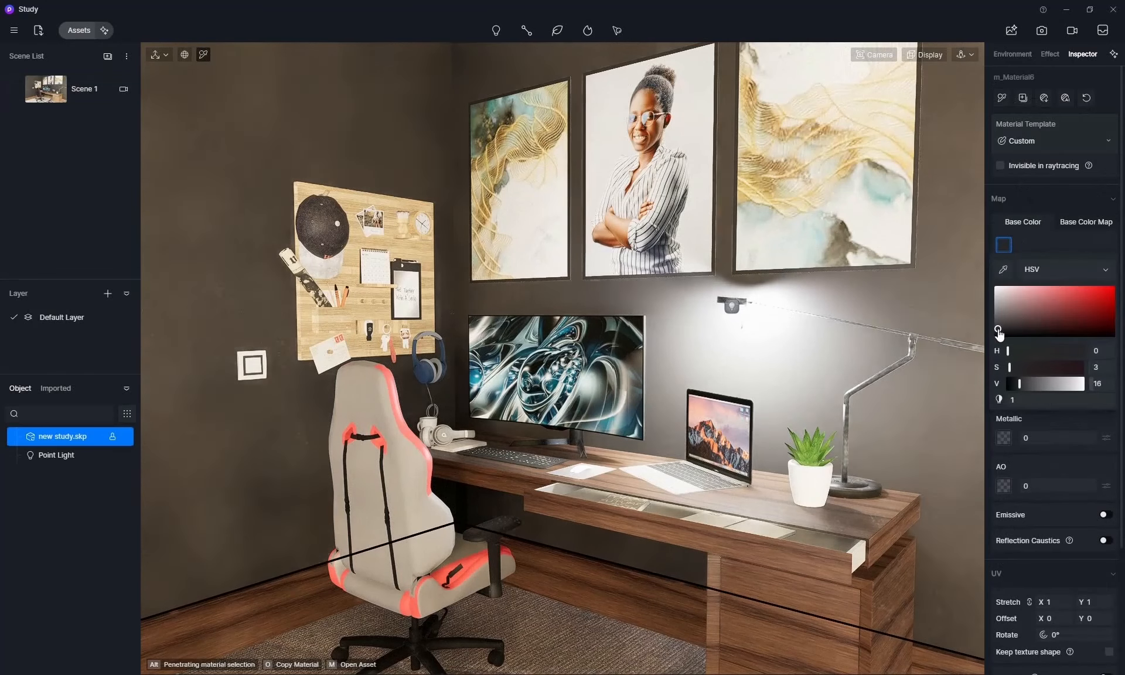
drag(999, 333, 1000, 335)
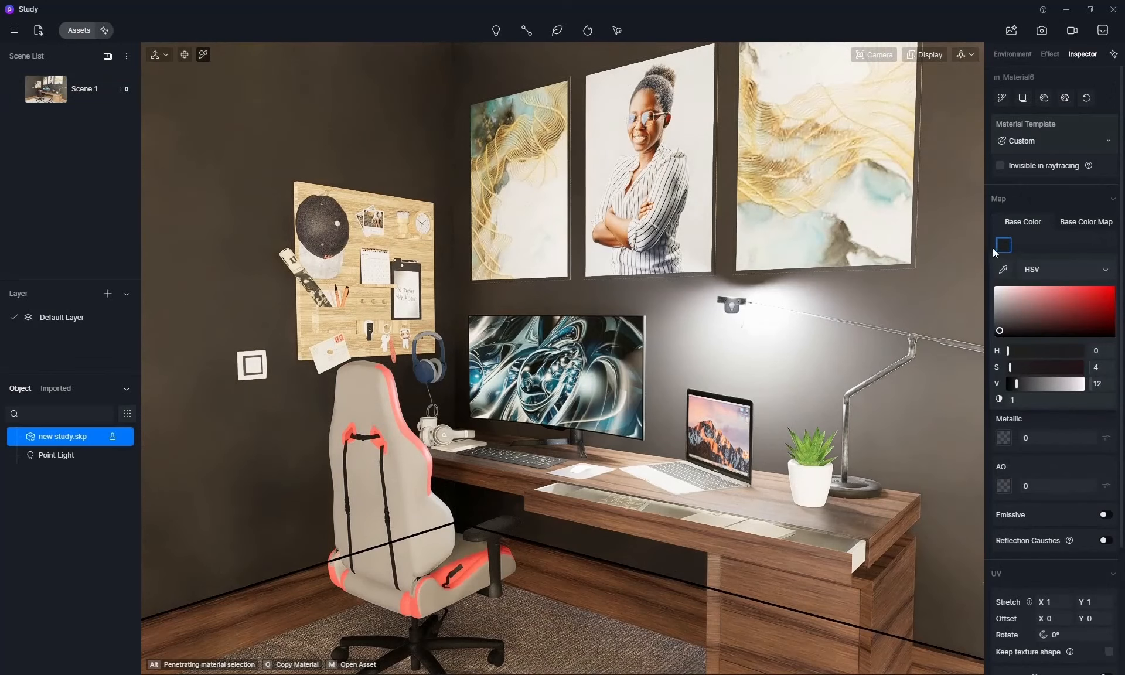
click(1001, 100)
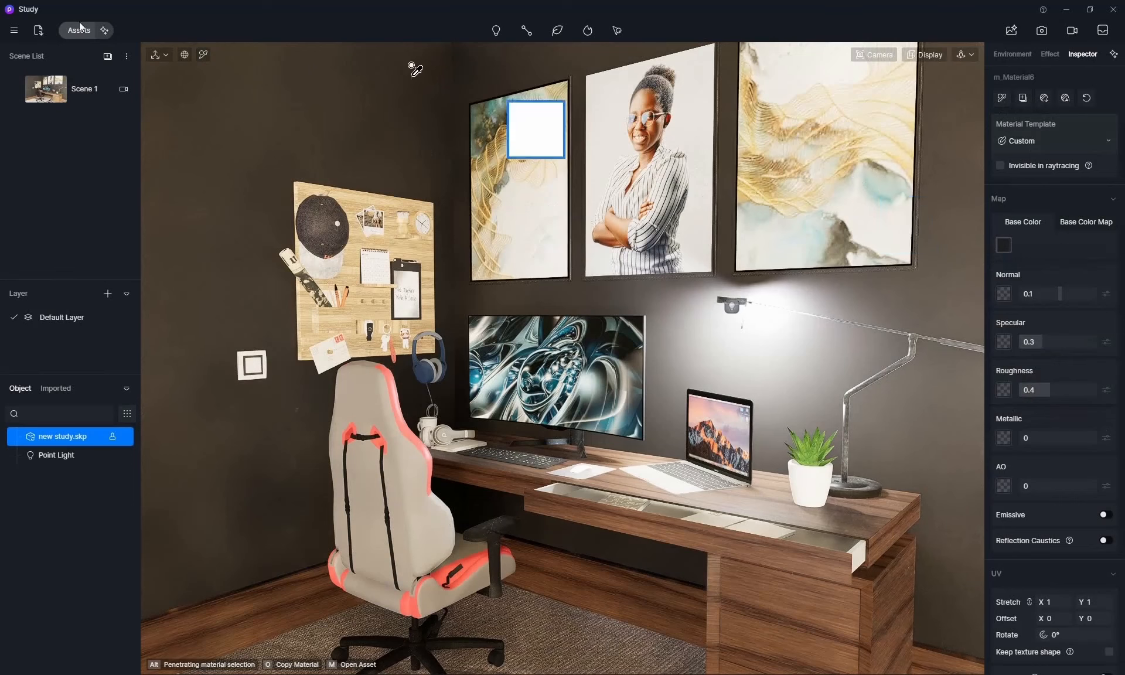
click(205, 56)
click(283, 108)
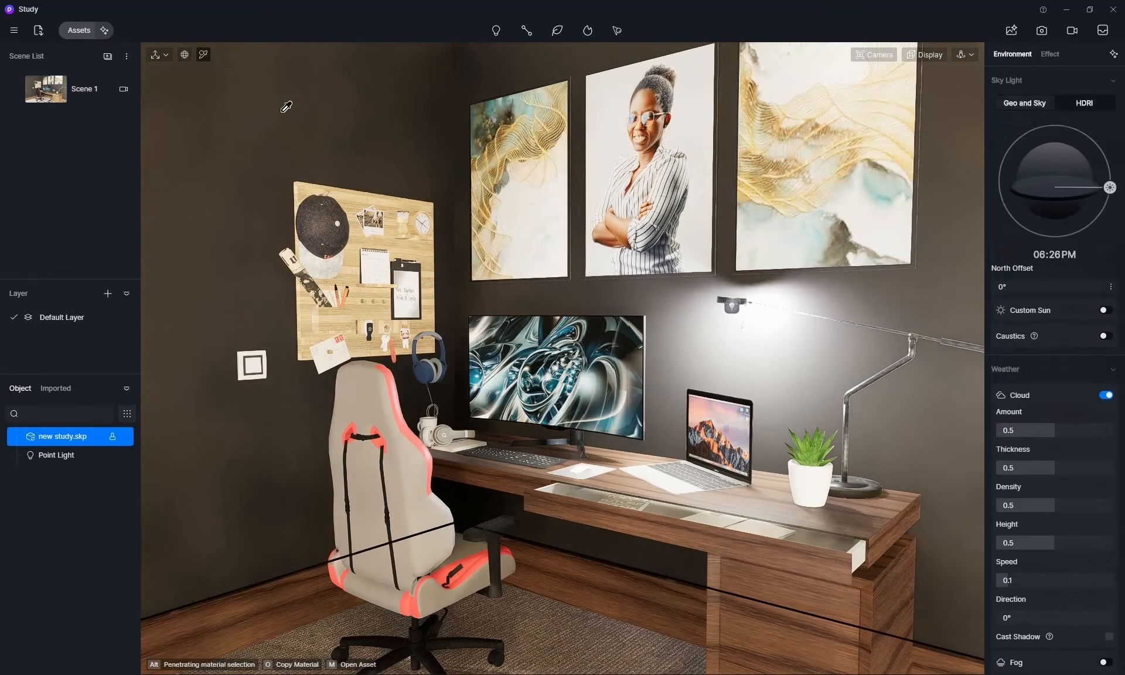
click(1002, 98)
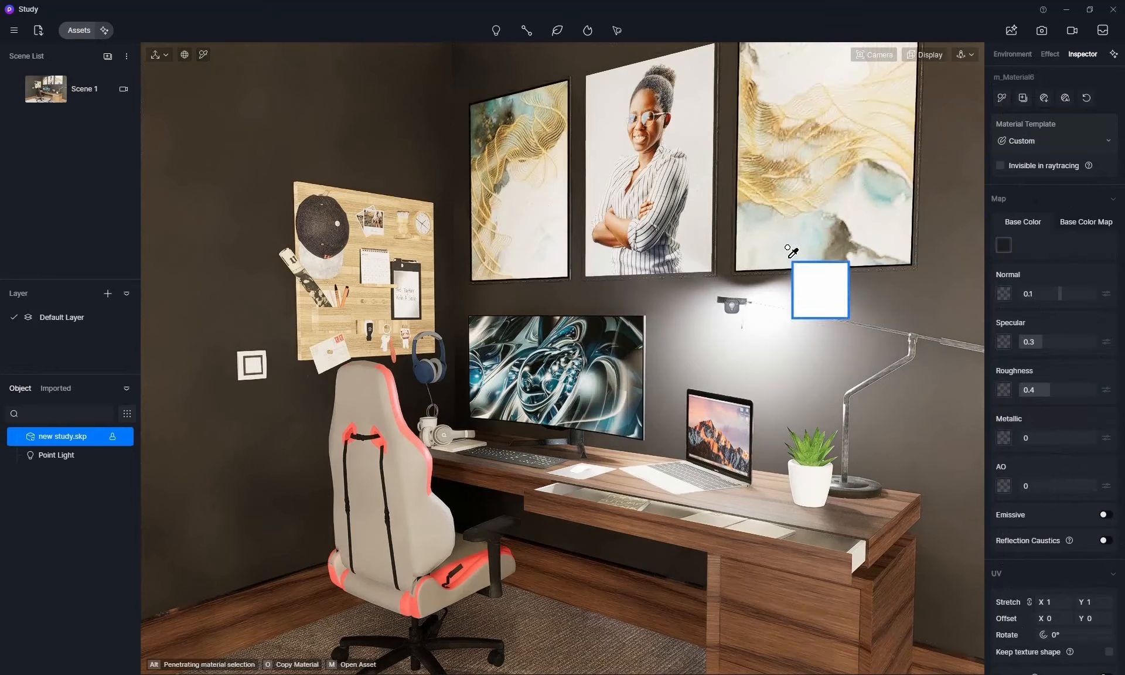
scroll(715, 246, down, 5)
scroll(710, 236, down, 3)
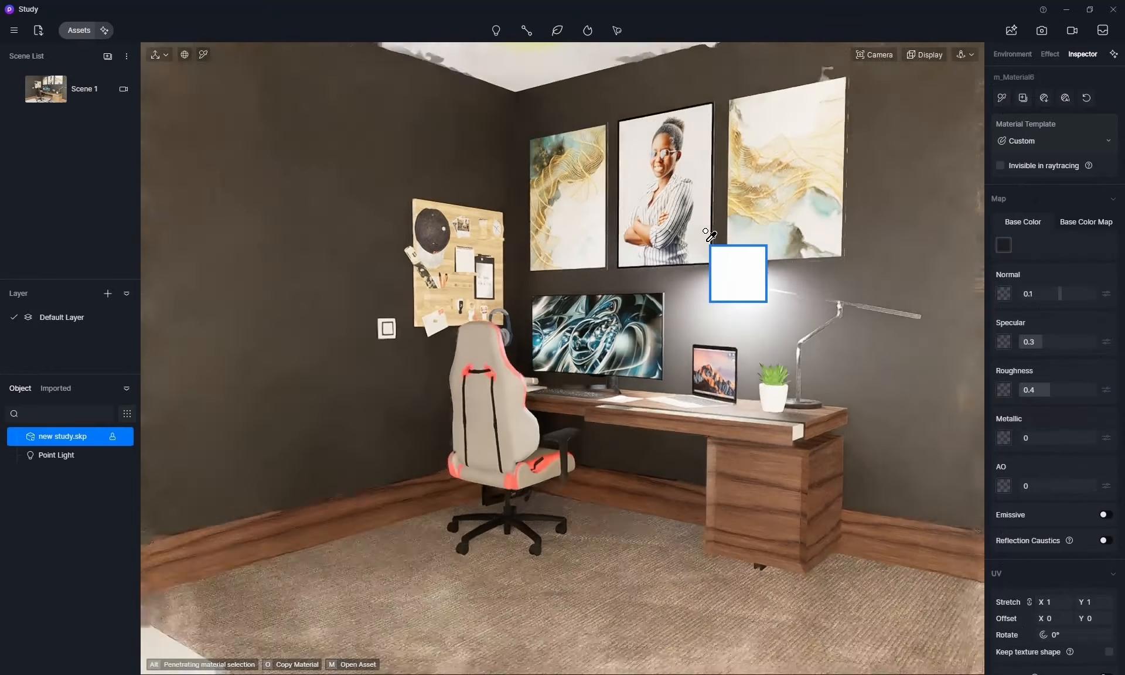
scroll(706, 232, up, 5)
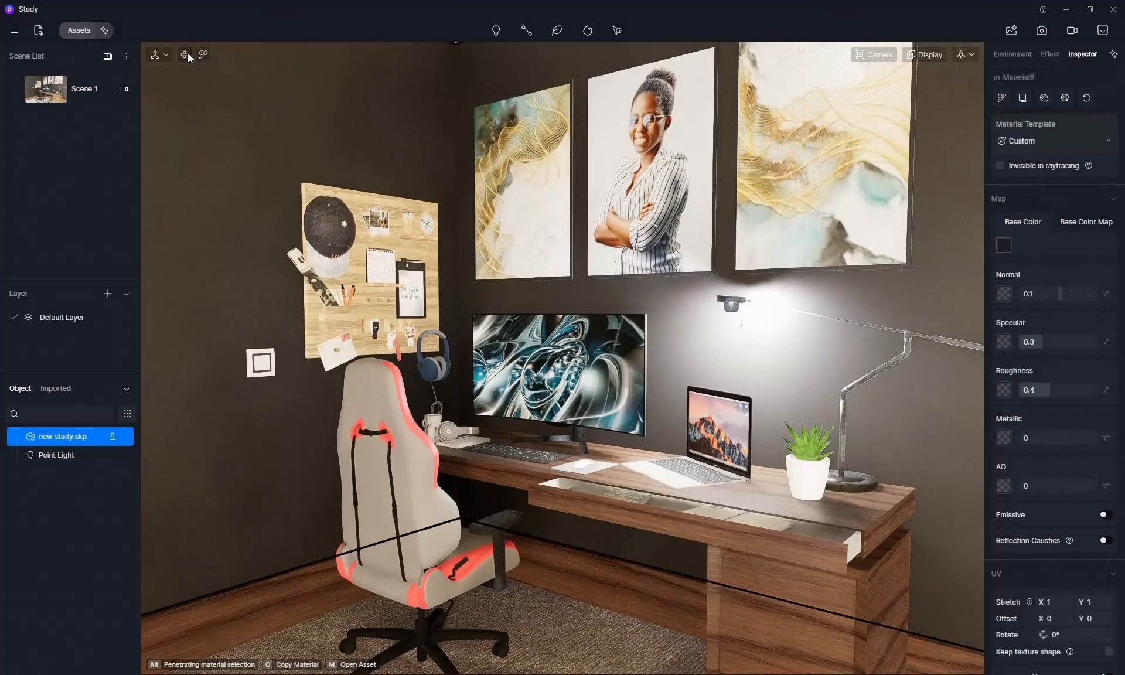
key(Escape)
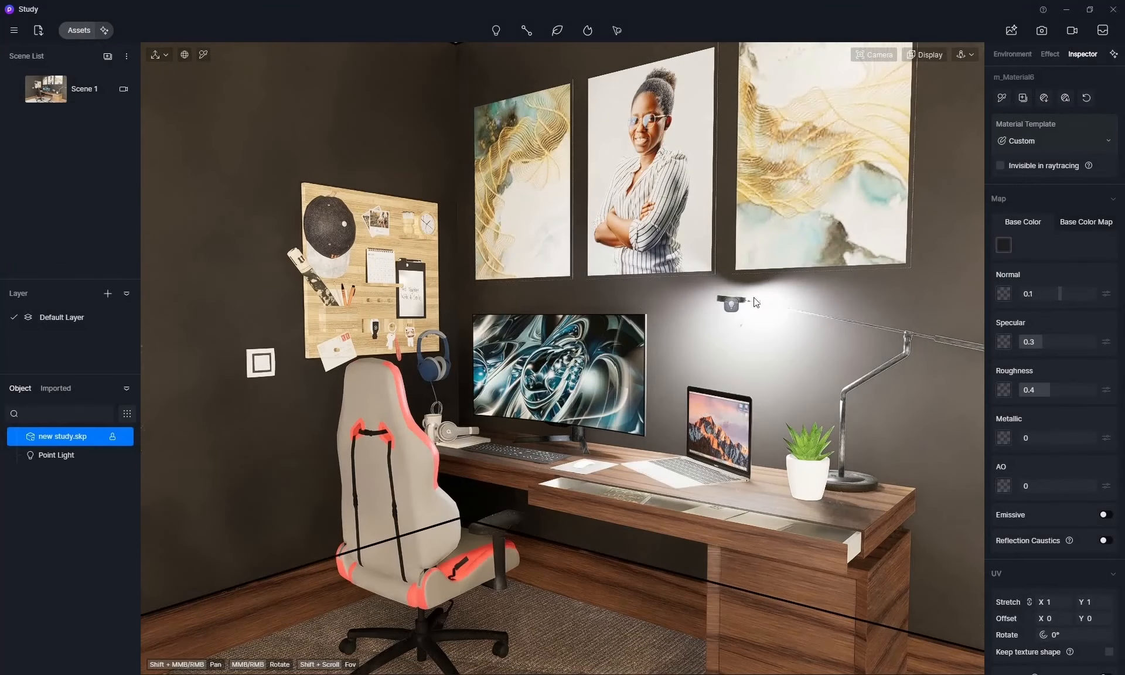
- Set the color temperature of the desk lamp's point light to 4800
click(731, 306)
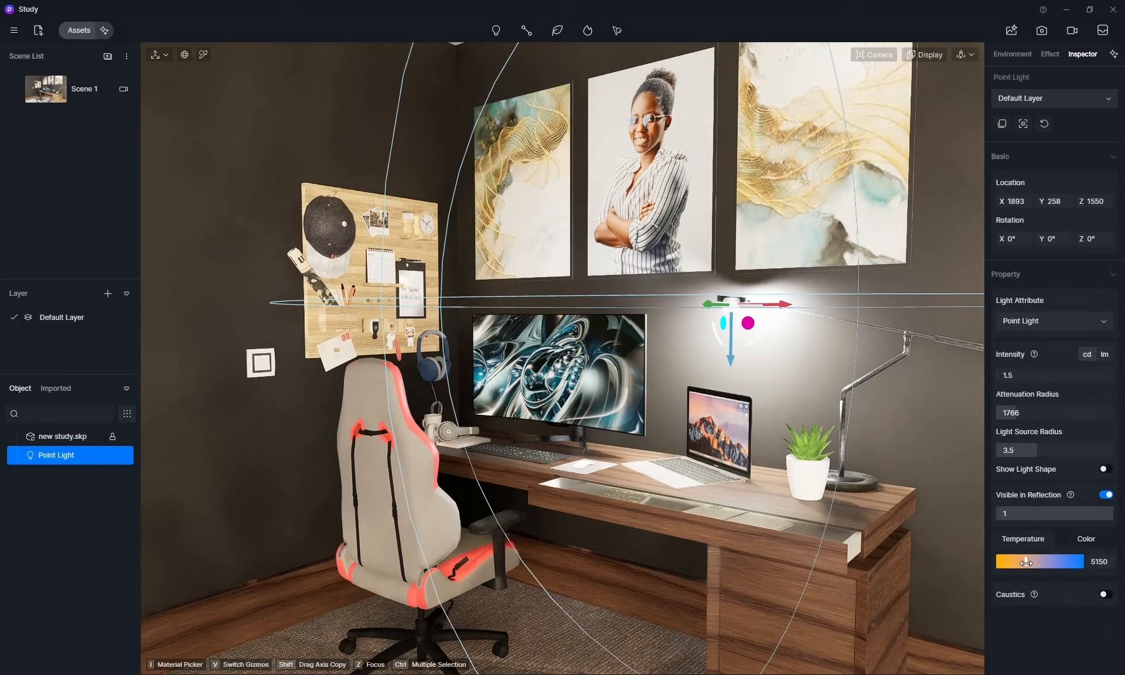
drag(1025, 562, 1018, 562)
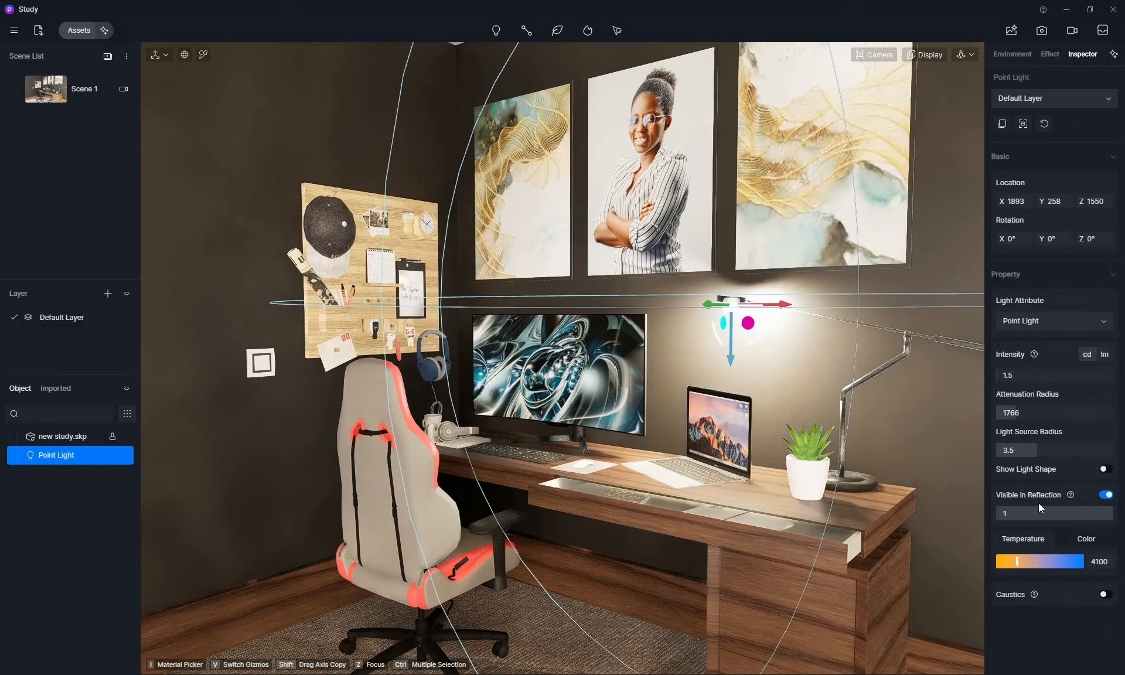
drag(1022, 561, 1023, 561)
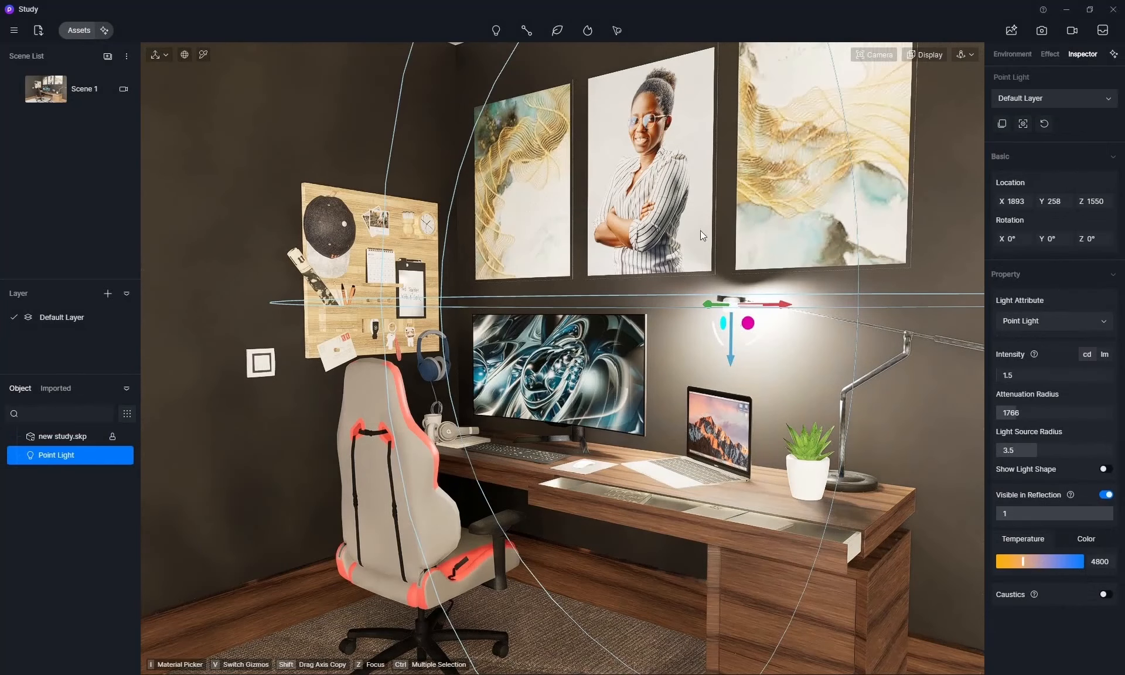
- Recolor the yellow ceiling recess strip's base color to blue and turn on its emissive property
middle_drag(701, 230, 695, 402)
right_drag(720, 379, 834, 346)
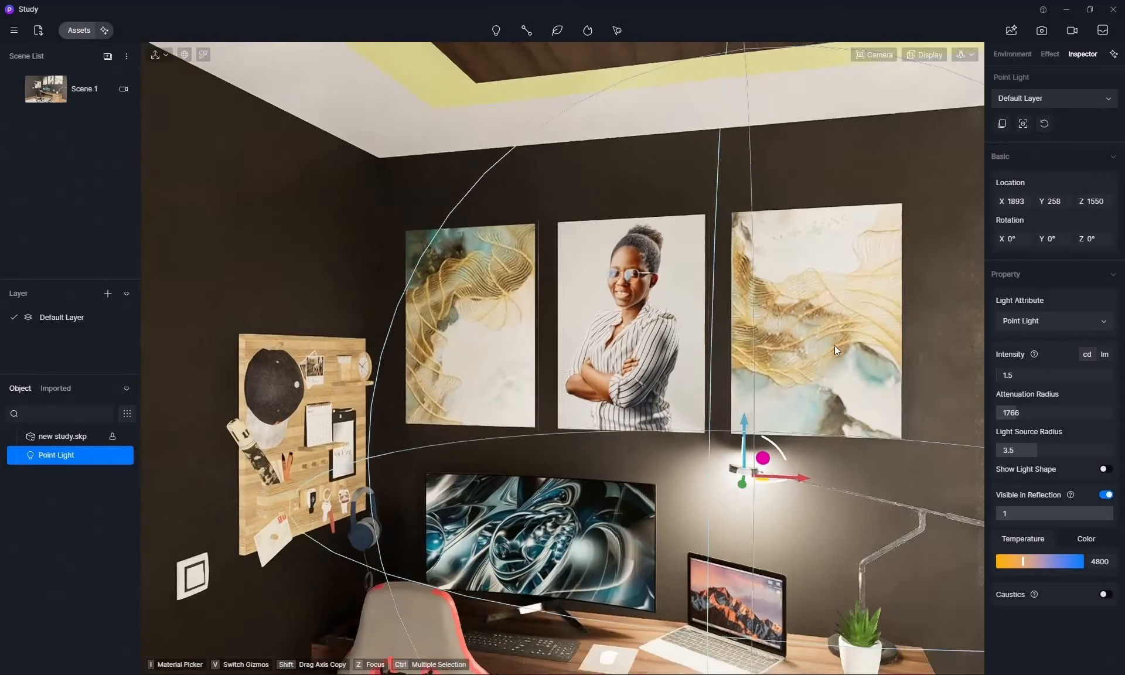
middle_drag(741, 293, 751, 342)
right_drag(736, 290, 768, 280)
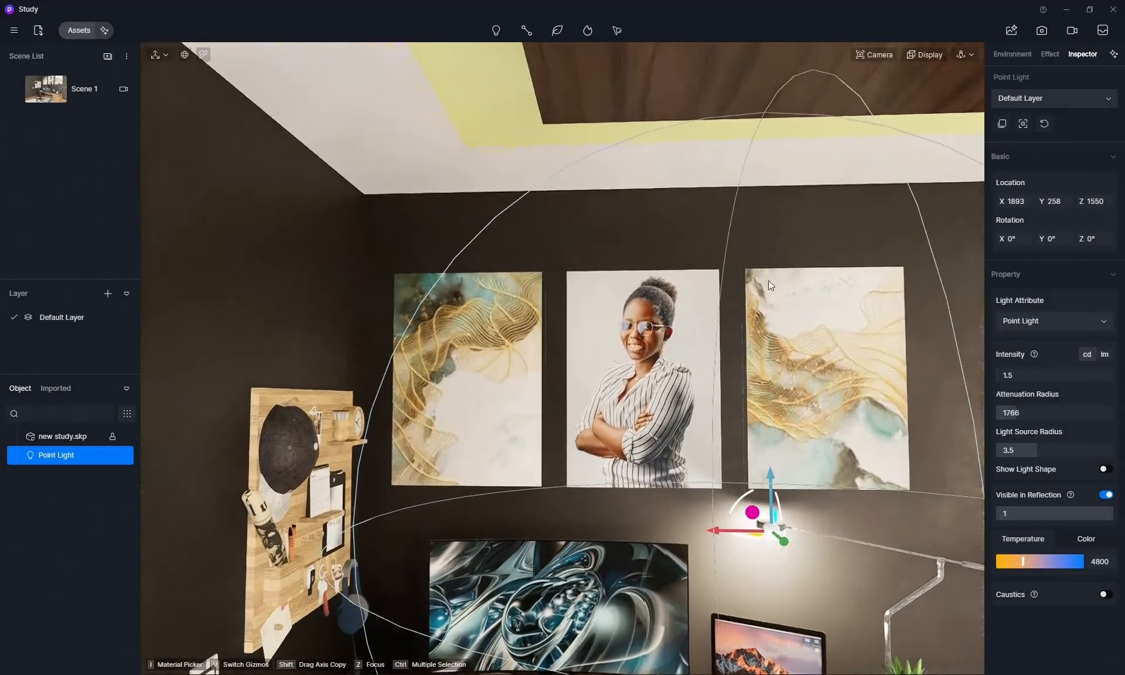
middle_drag(768, 281, 729, 318)
click(457, 140)
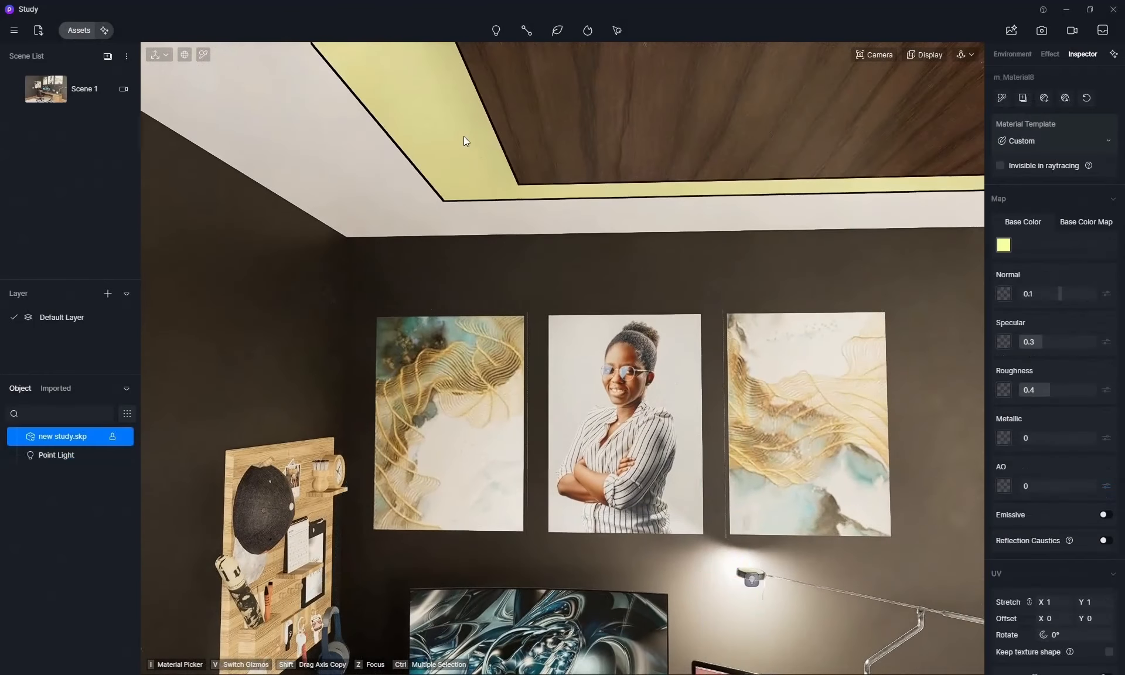
click(204, 55)
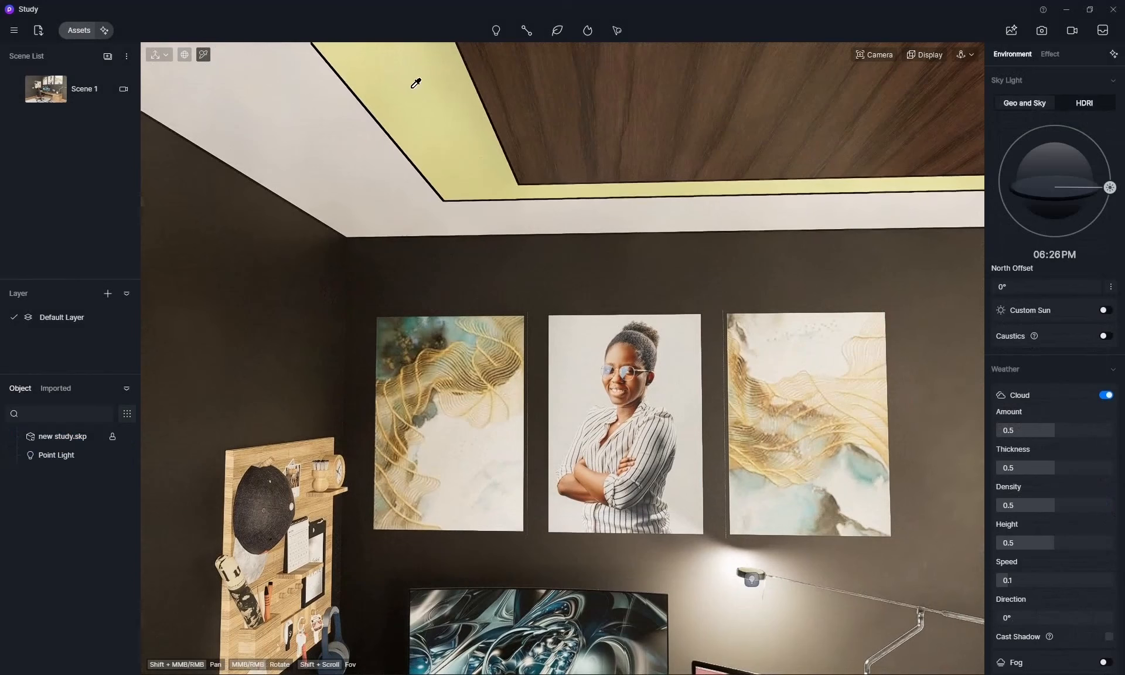
click(432, 82)
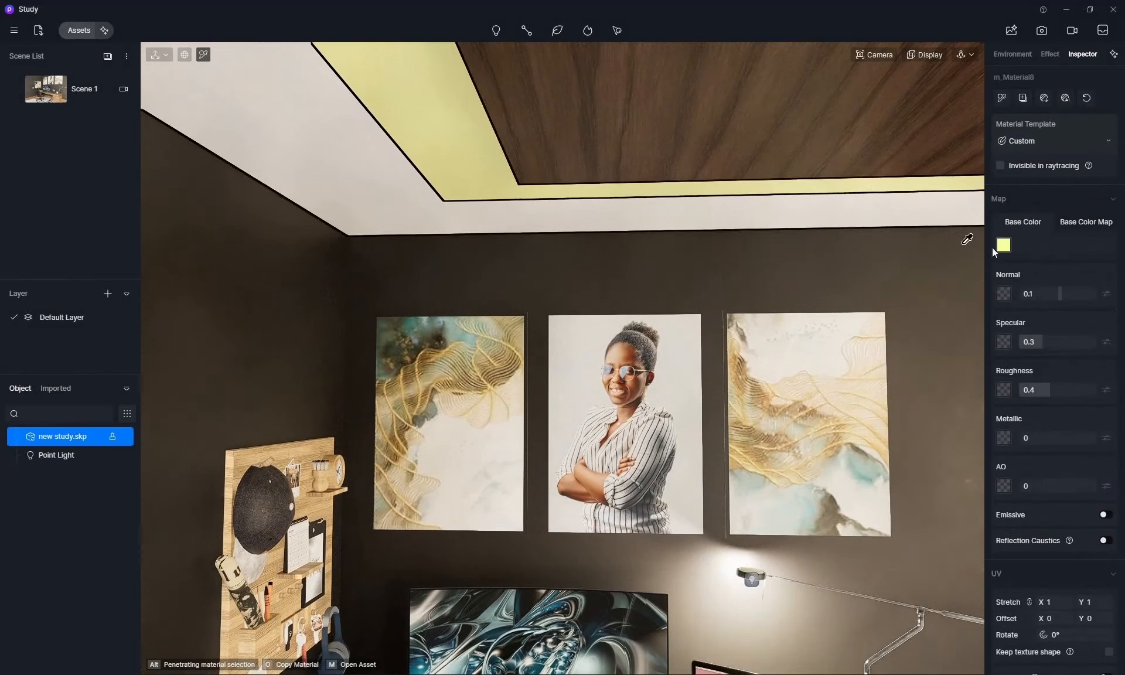
click(1104, 515)
- Give the ceiling strip a blue emissive color of HSV 218, 50, 100 and an emissive intensity of 3
click(1023, 594)
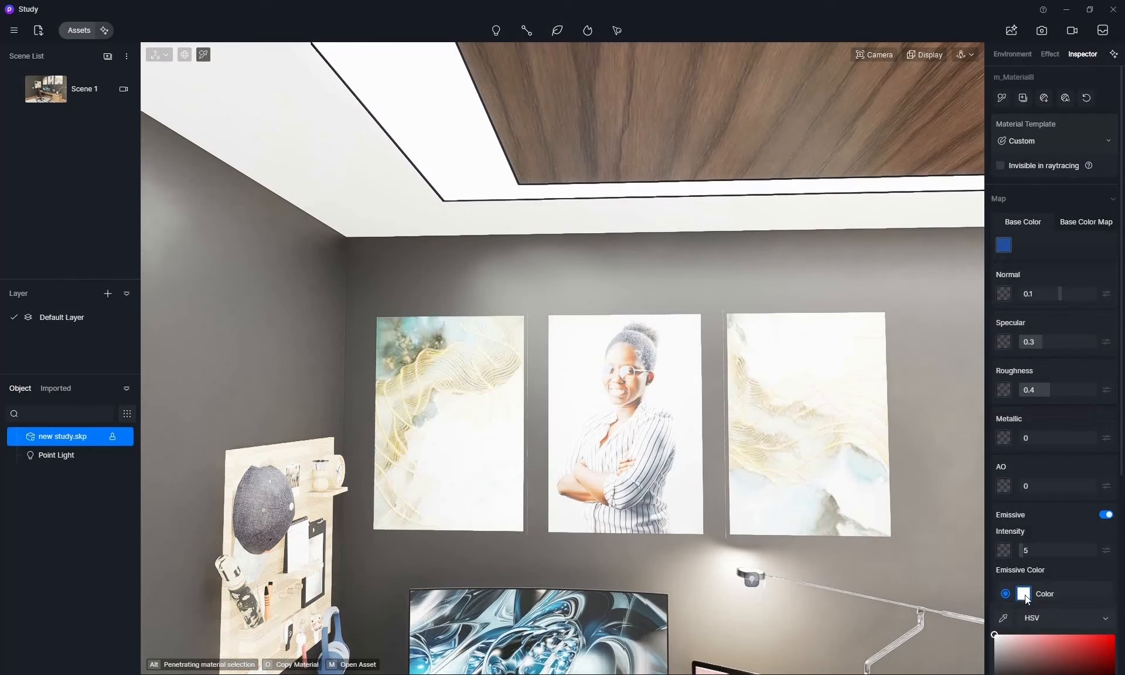
click(1024, 595)
scroll(1019, 580, down, 3)
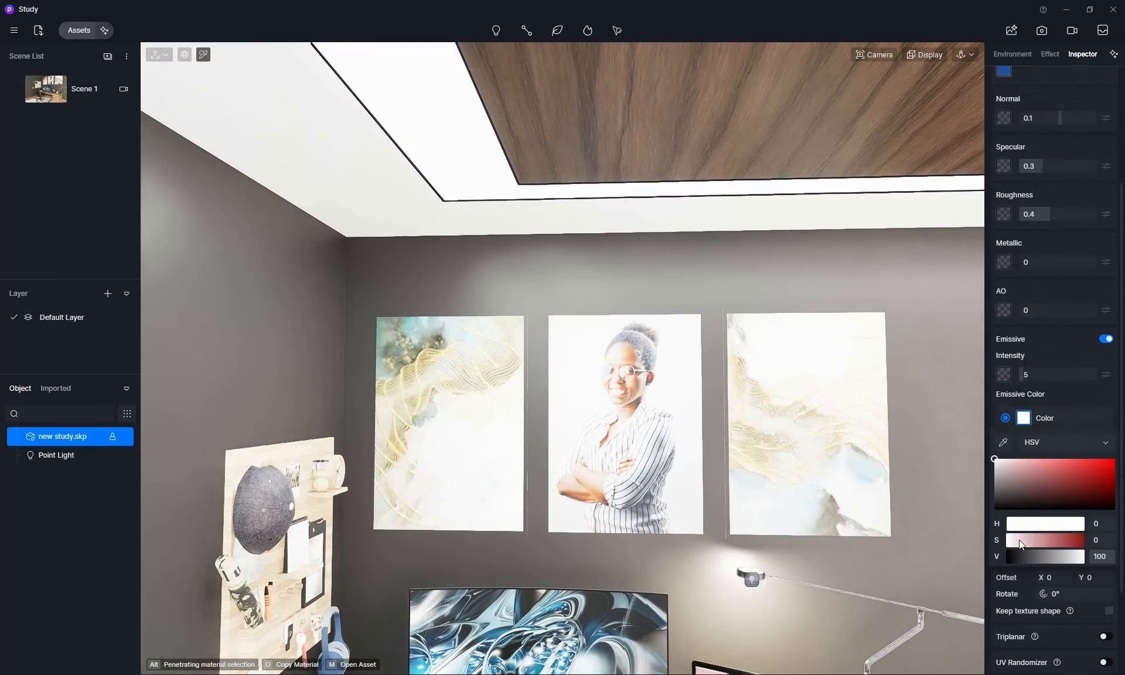
mouse_move(1022, 524)
mouse_down()
mouse_move(1059, 525)
mouse_move(1044, 540)
mouse_up()
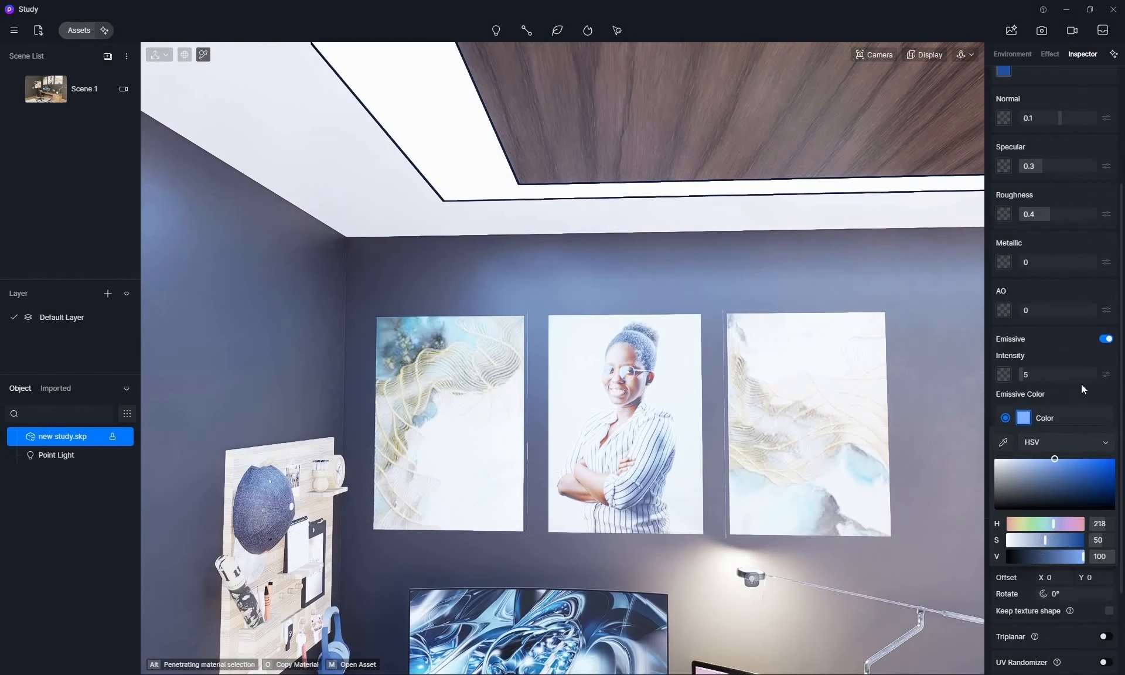
drag(1023, 375, 1022, 378)
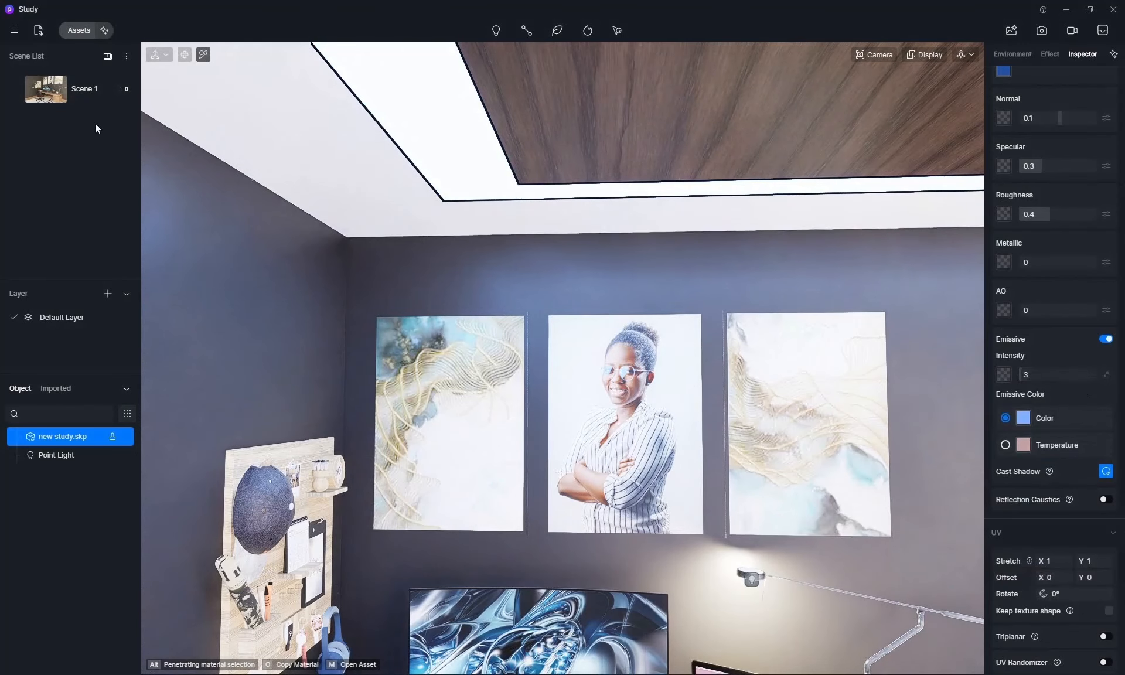
- Apply the Frosted hammer-grained glass material from the online asset library to the window panes on the room's outer wall
click(63, 92)
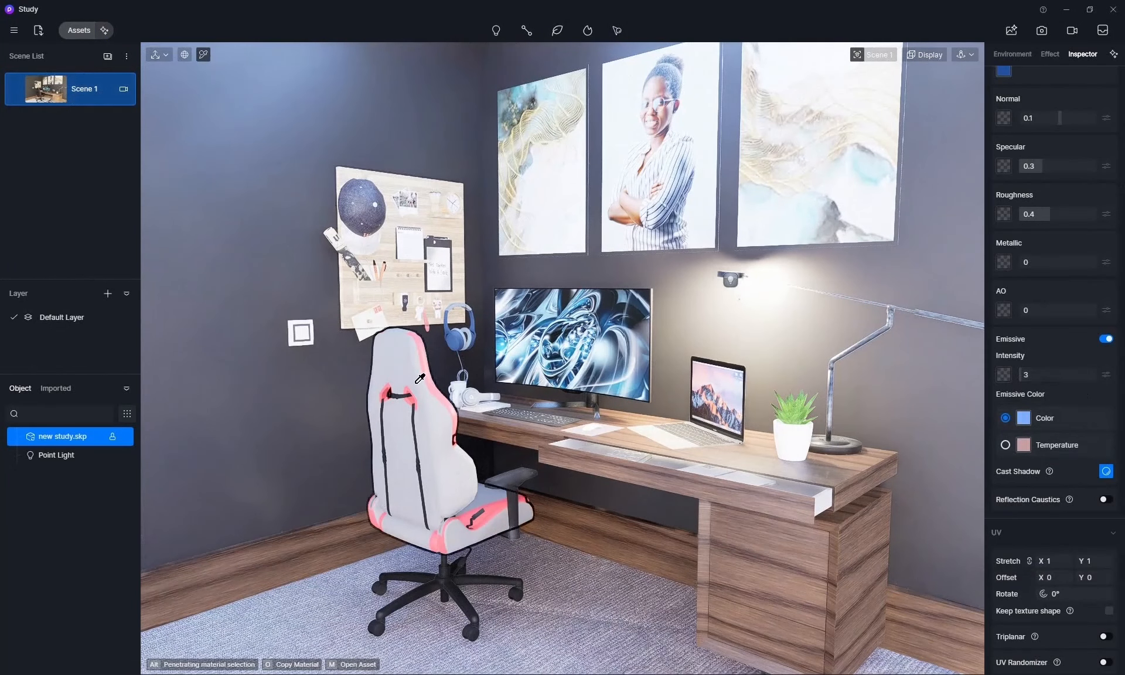
key(Escape)
scroll(558, 388, down, 5)
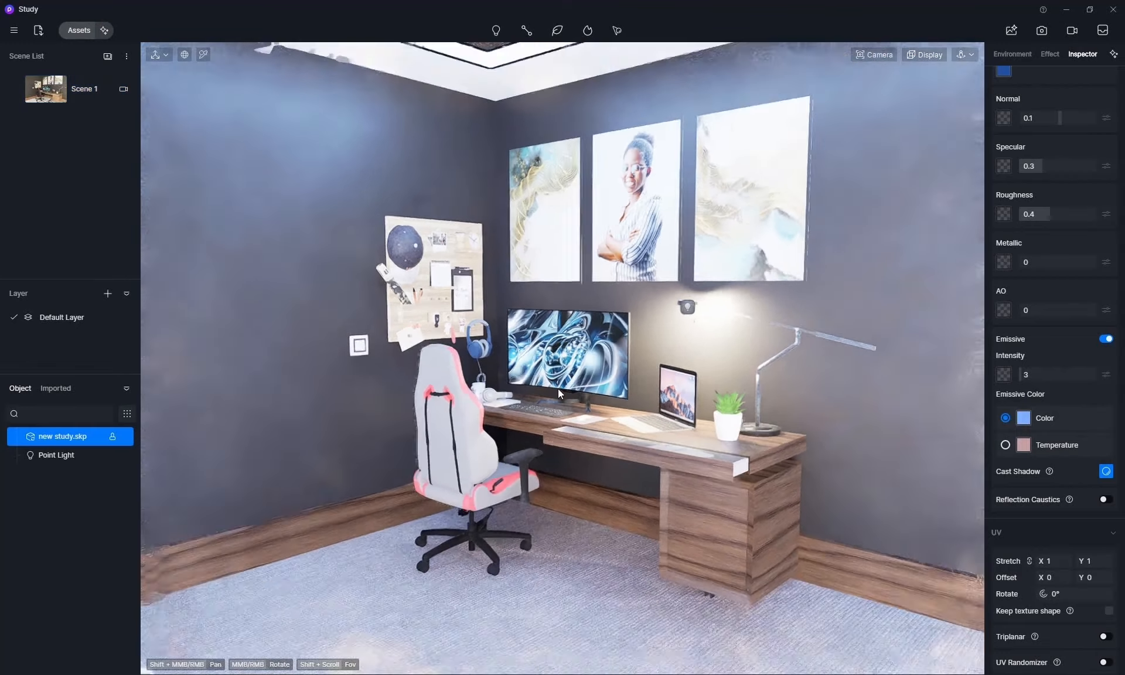
scroll(558, 388, down, 5)
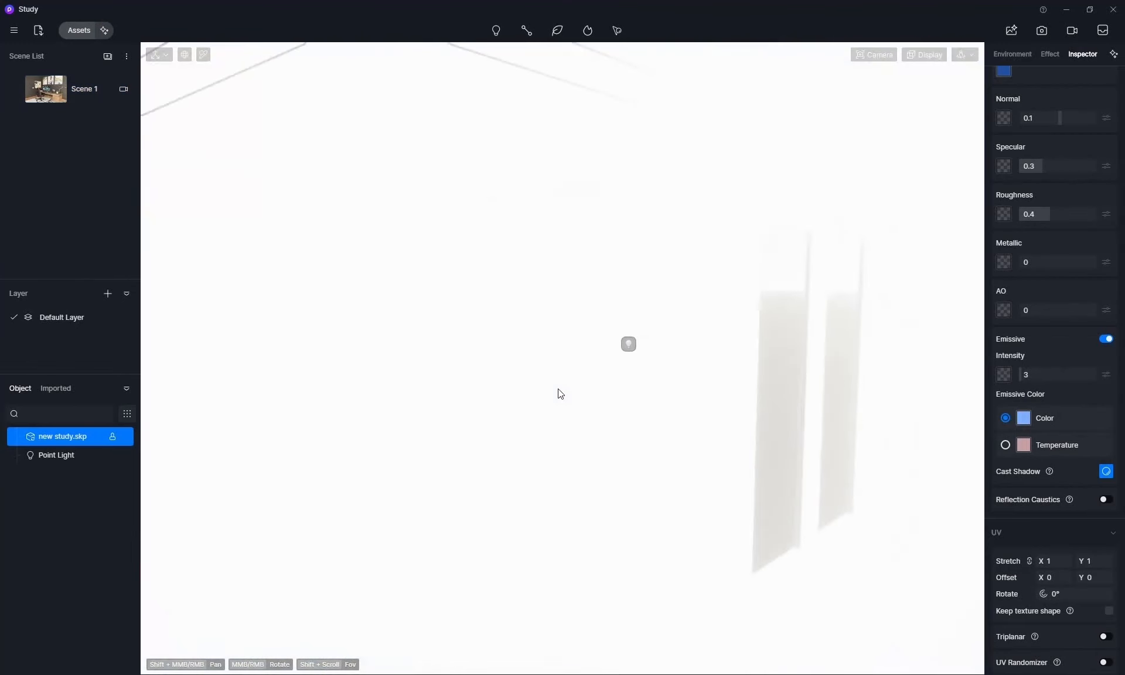
scroll(557, 389, down, 2)
middle_drag(723, 364, 589, 363)
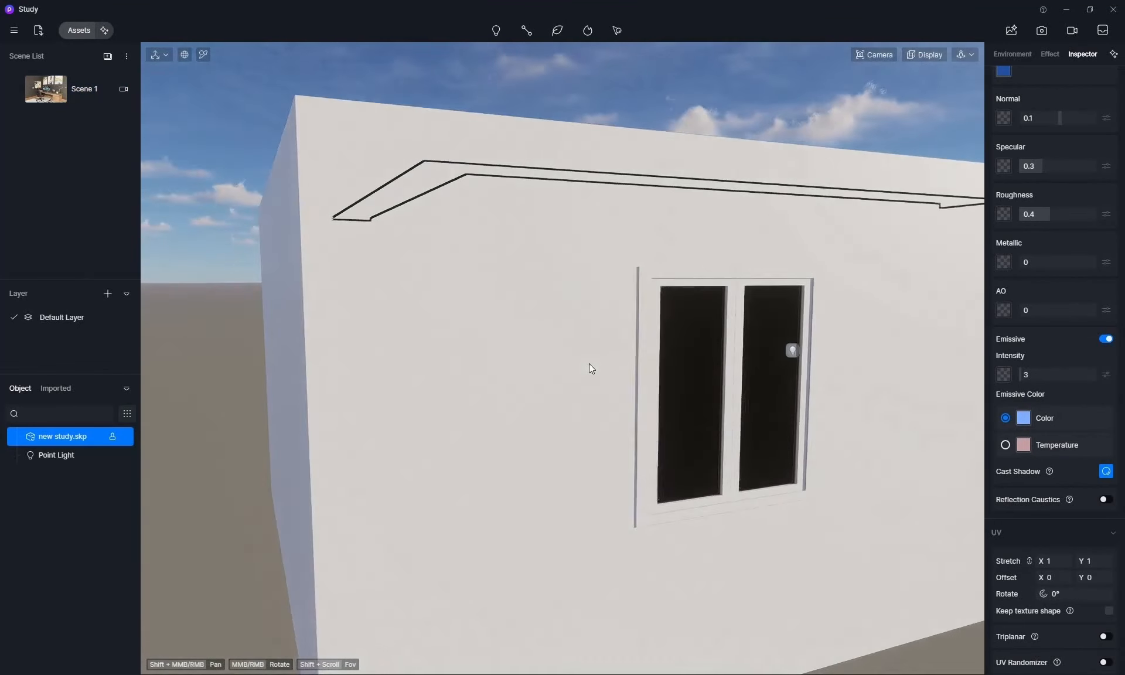
shift+middle_drag(675, 376, 523, 382)
scroll(528, 381, up, 3)
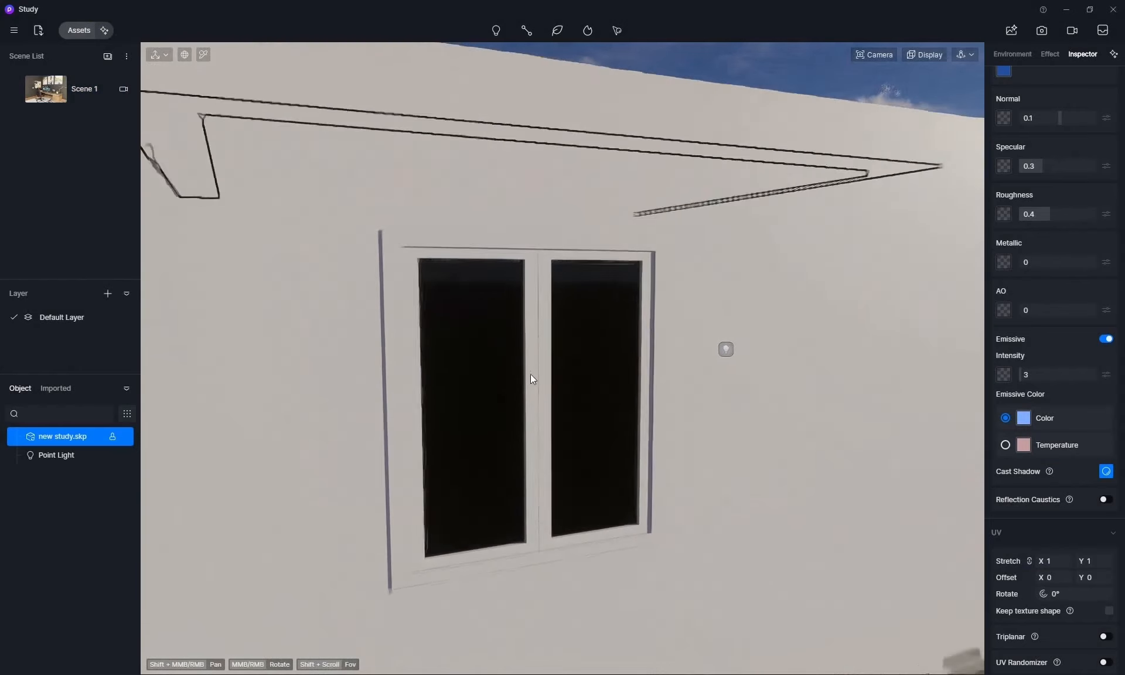
click(518, 324)
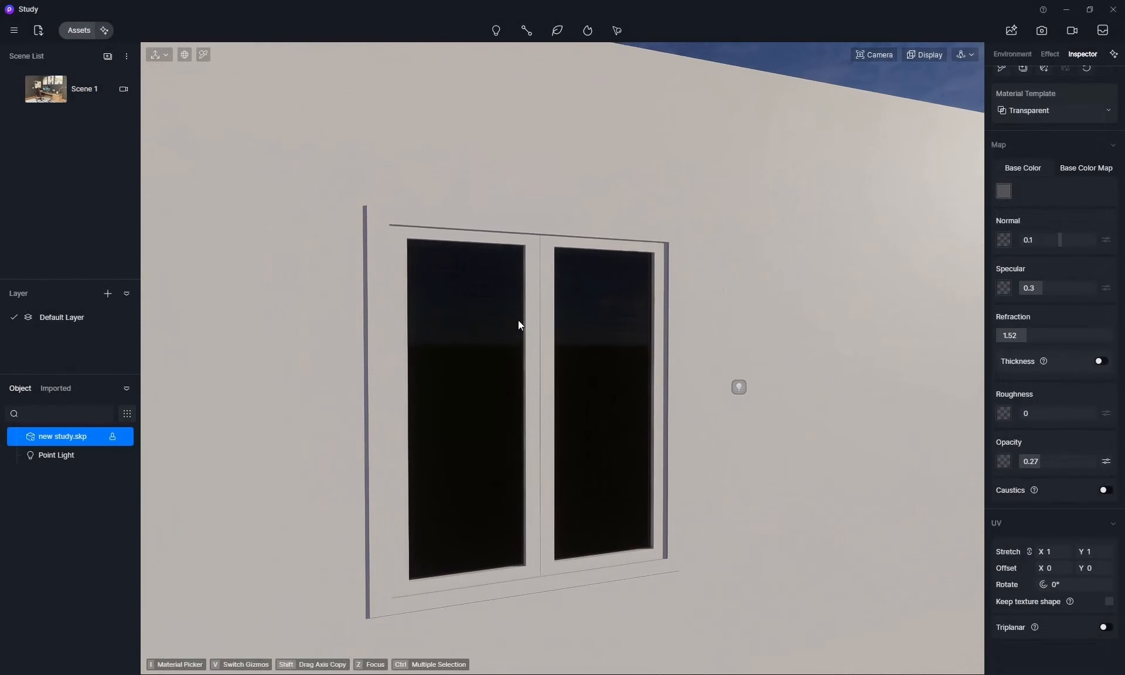
click(79, 30)
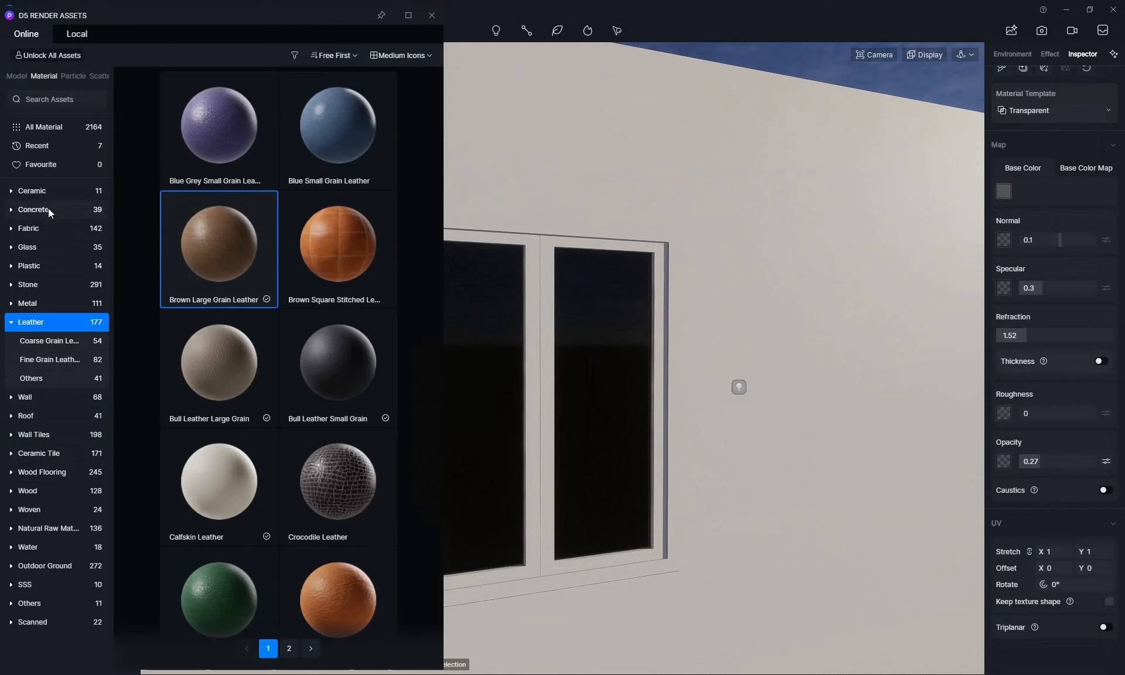
click(39, 247)
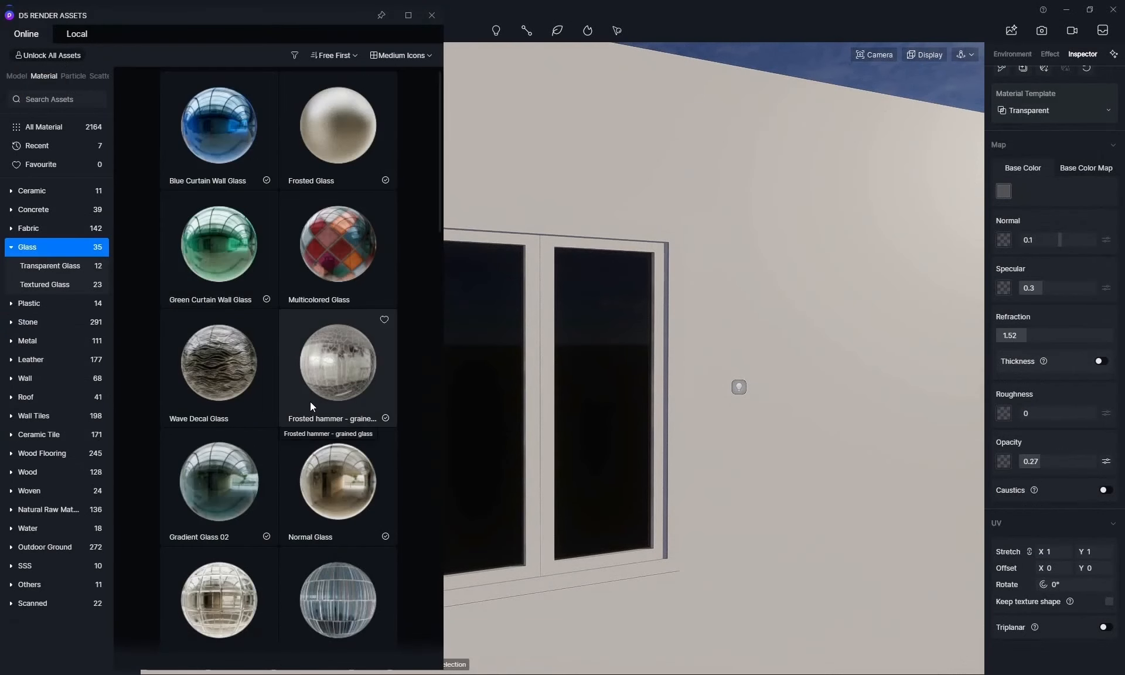
drag(335, 364, 545, 373)
- Set the frosted window glass texture's UV stretch to 0.191 in X and Y, and close the asset library
scroll(575, 371, up, 5)
scroll(243, 543, down, 1)
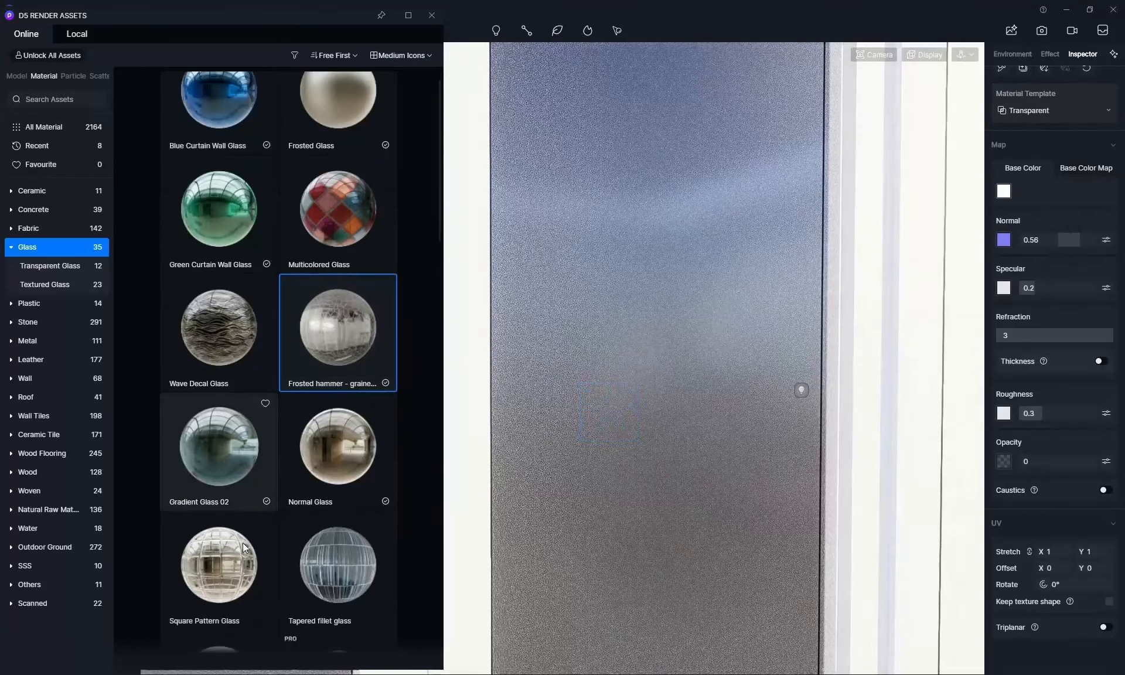
scroll(244, 542, up, 1)
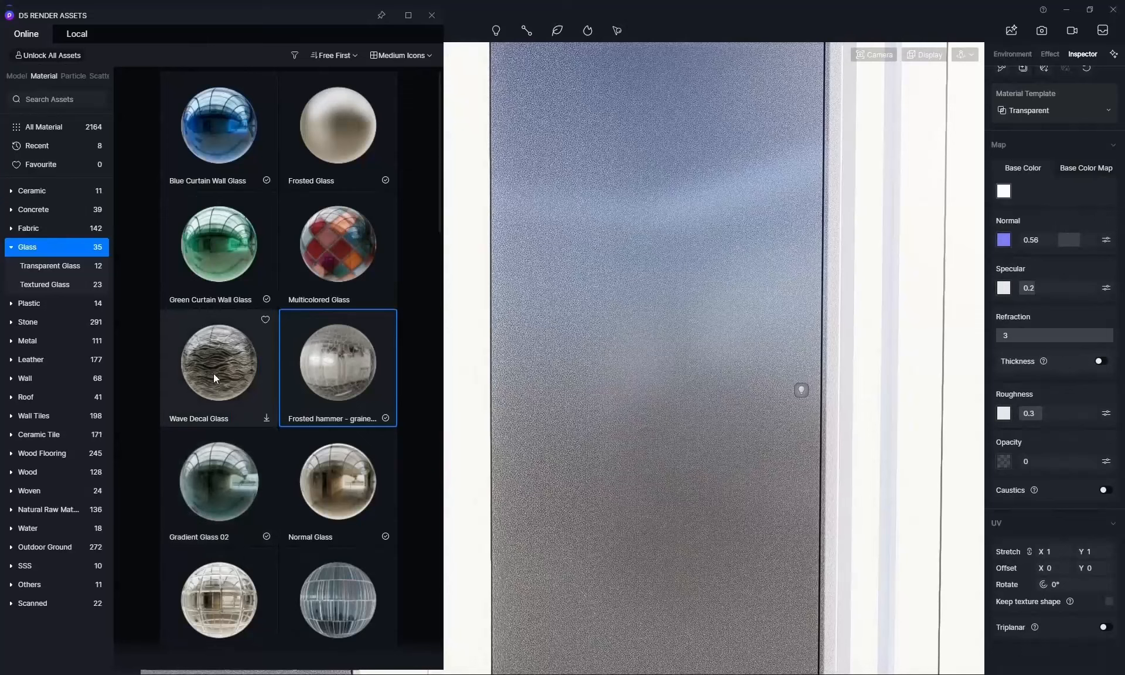
drag(215, 371, 809, 446)
drag(1124, 557, 992, 563)
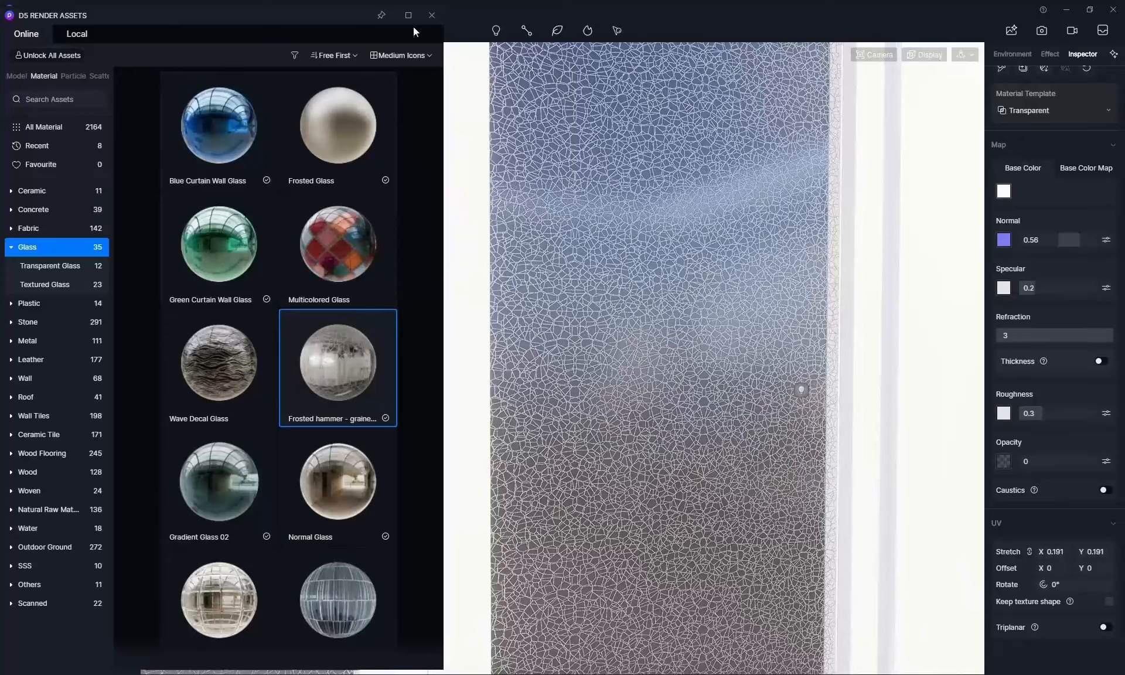
click(432, 14)
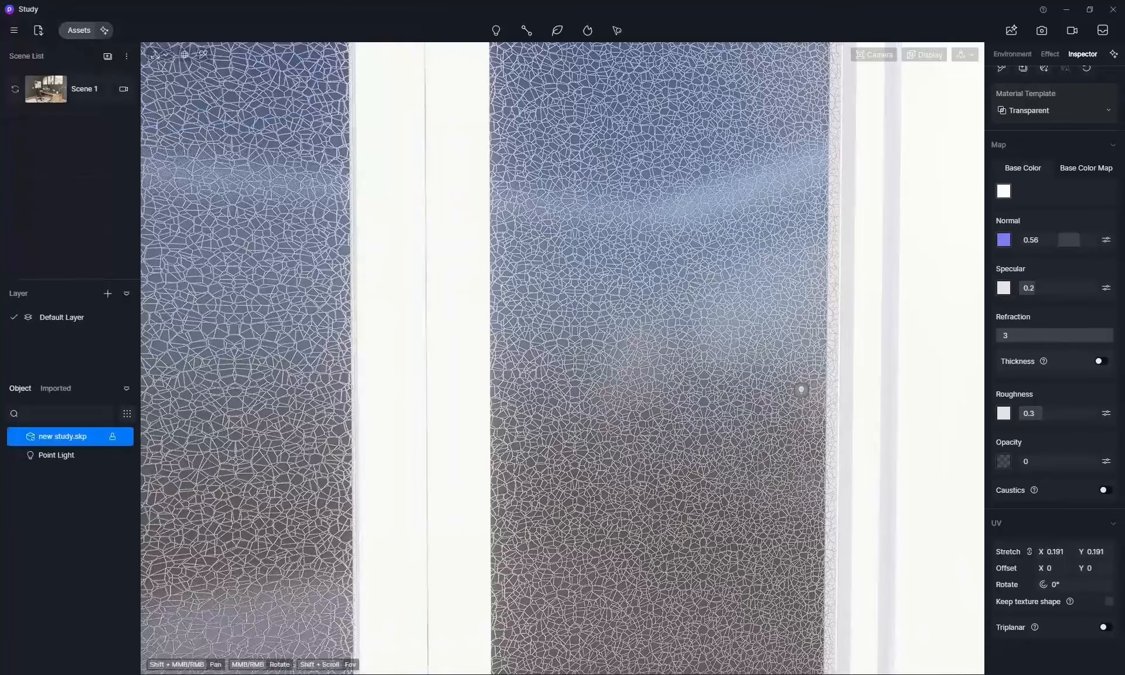
- Return to the Scene 1 view and set the Geo and Sky sun time to 08:38 PM
click(40, 89)
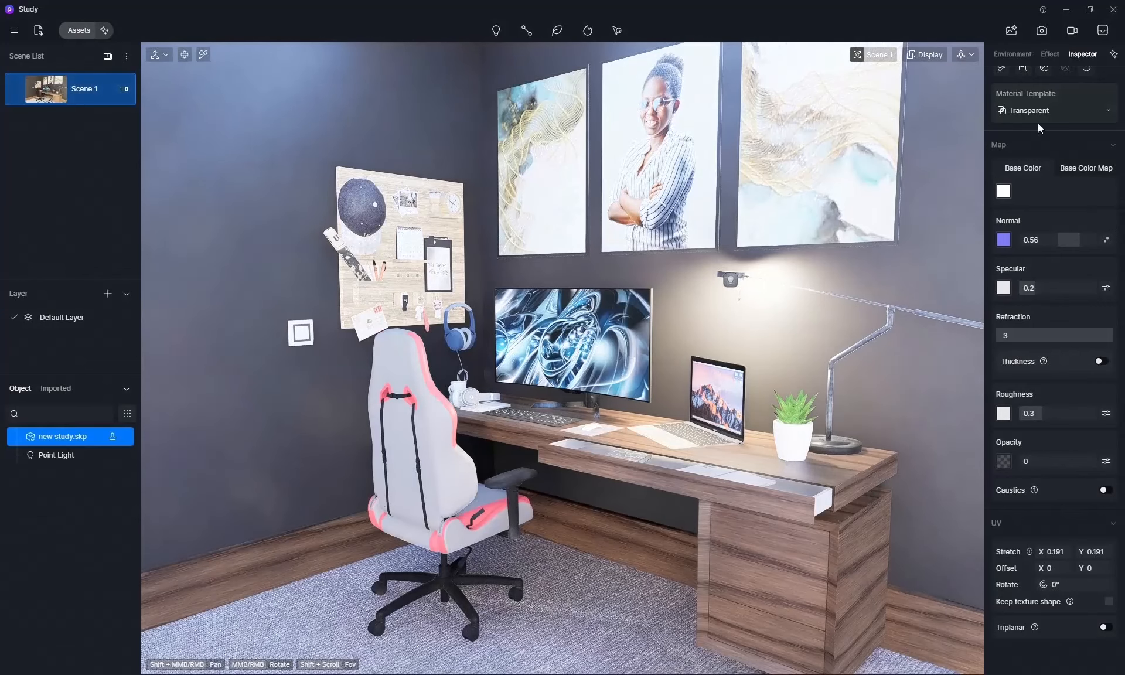
click(1013, 54)
drag(1110, 181, 1097, 218)
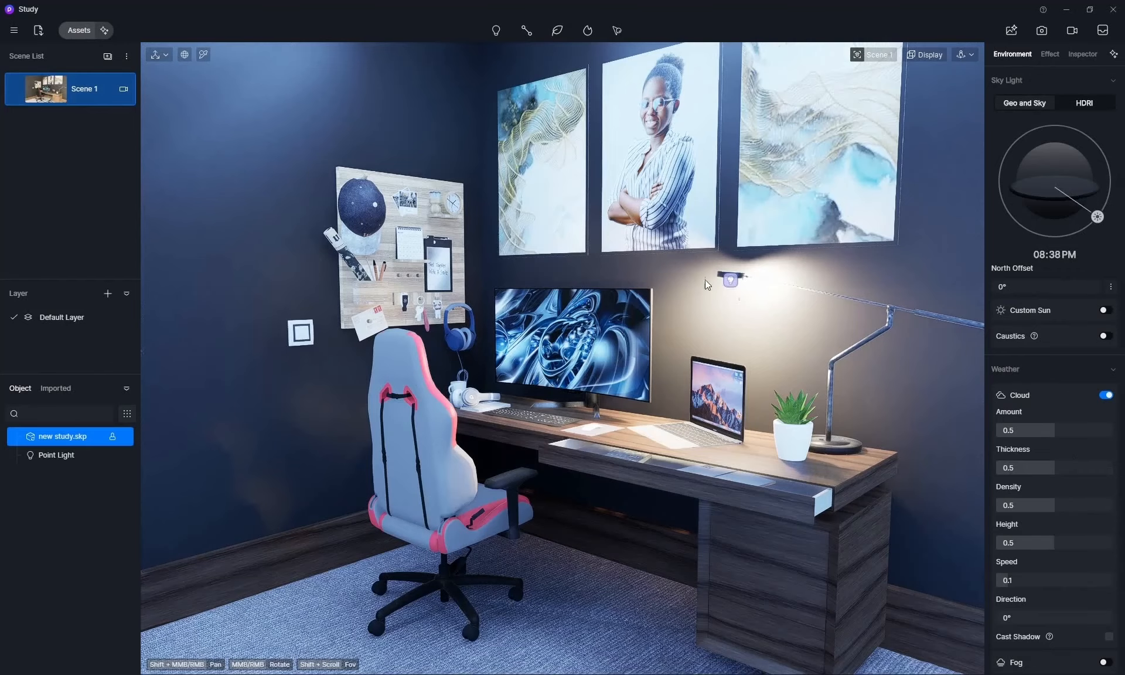
- Pick the glowing ceiling strip's material and reduce its emissive intensity to 0.5
shift+middle_drag(655, 272, 665, 321)
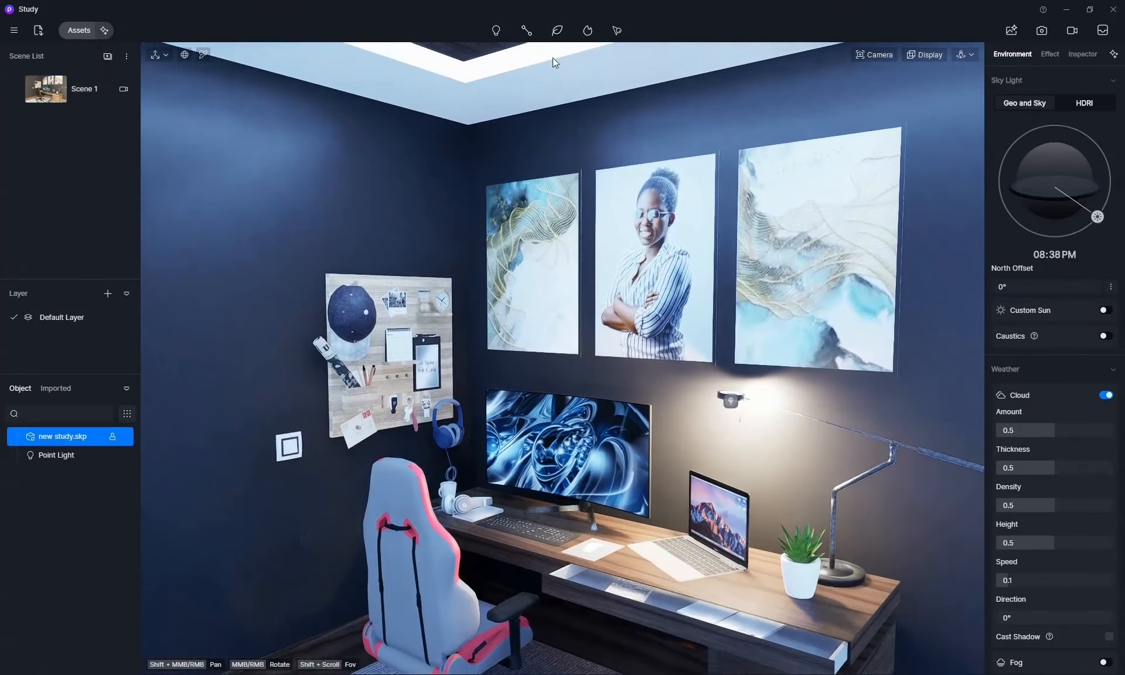
click(204, 56)
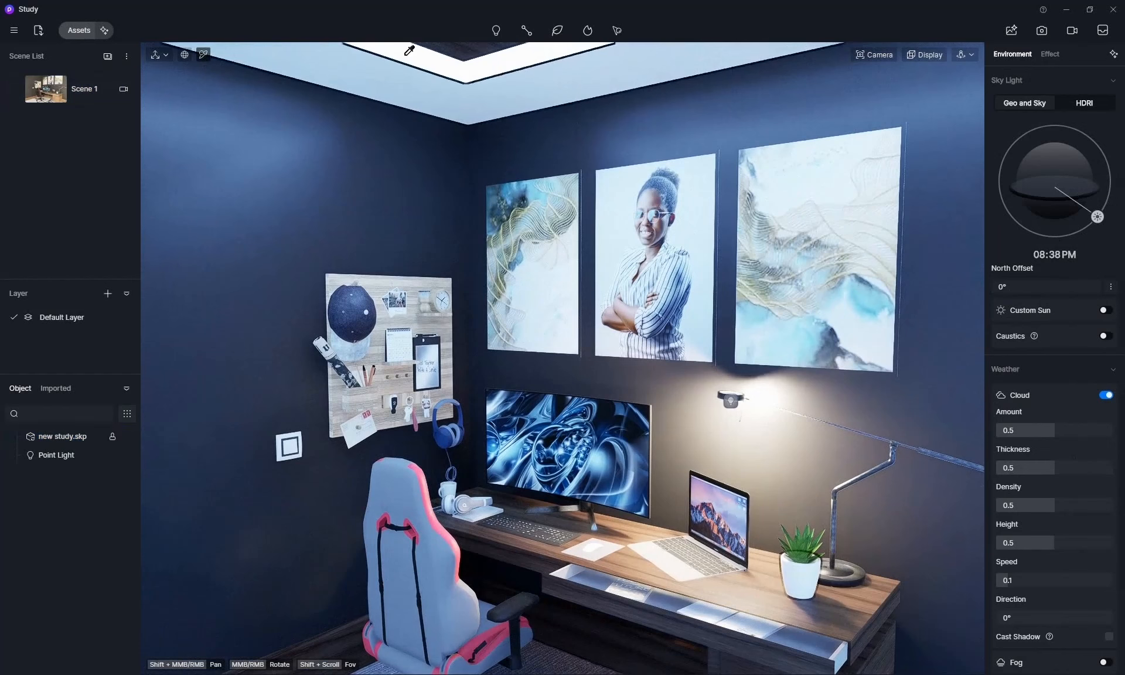
click(816, 258)
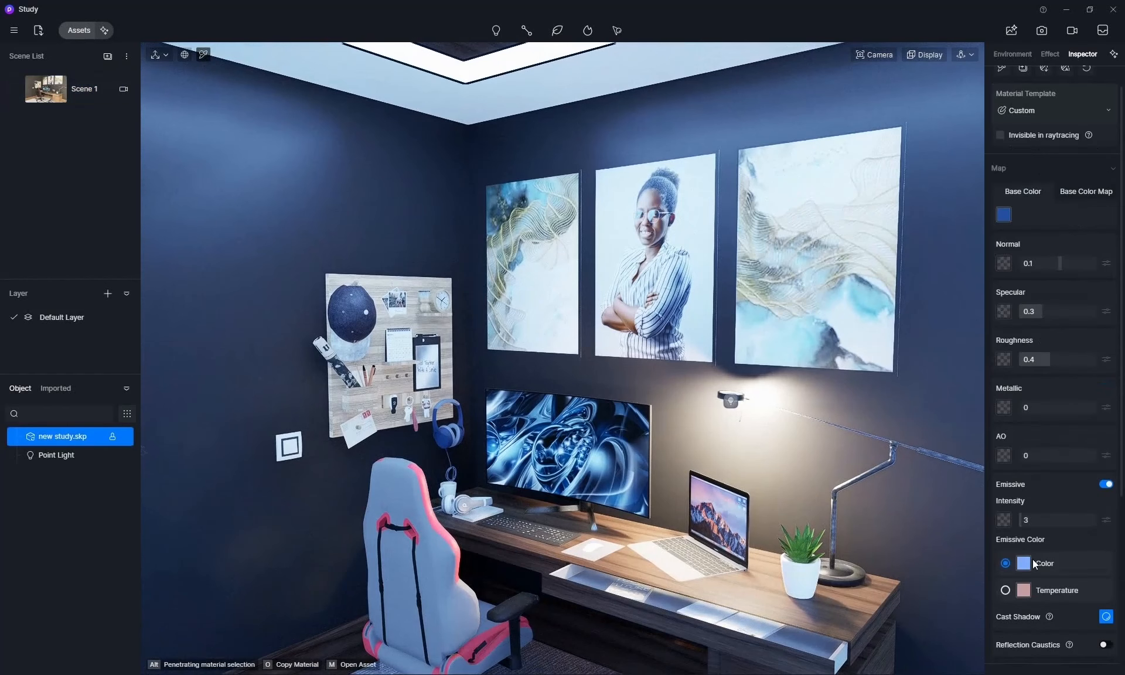
click(1101, 646)
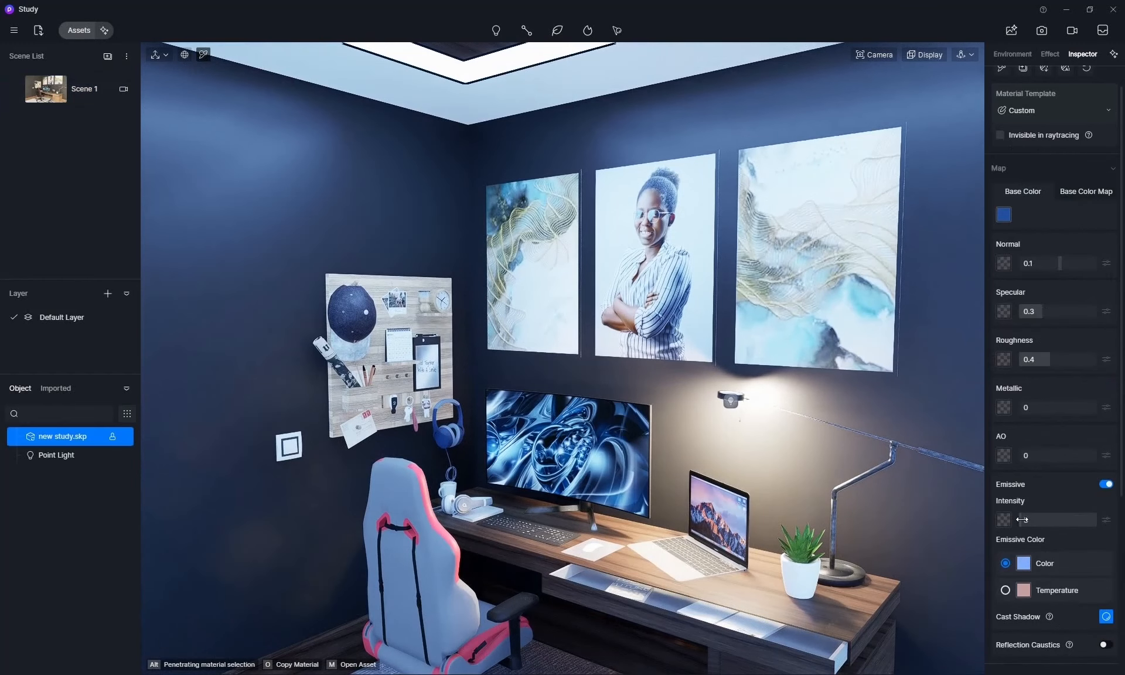
drag(1021, 519, 1022, 520)
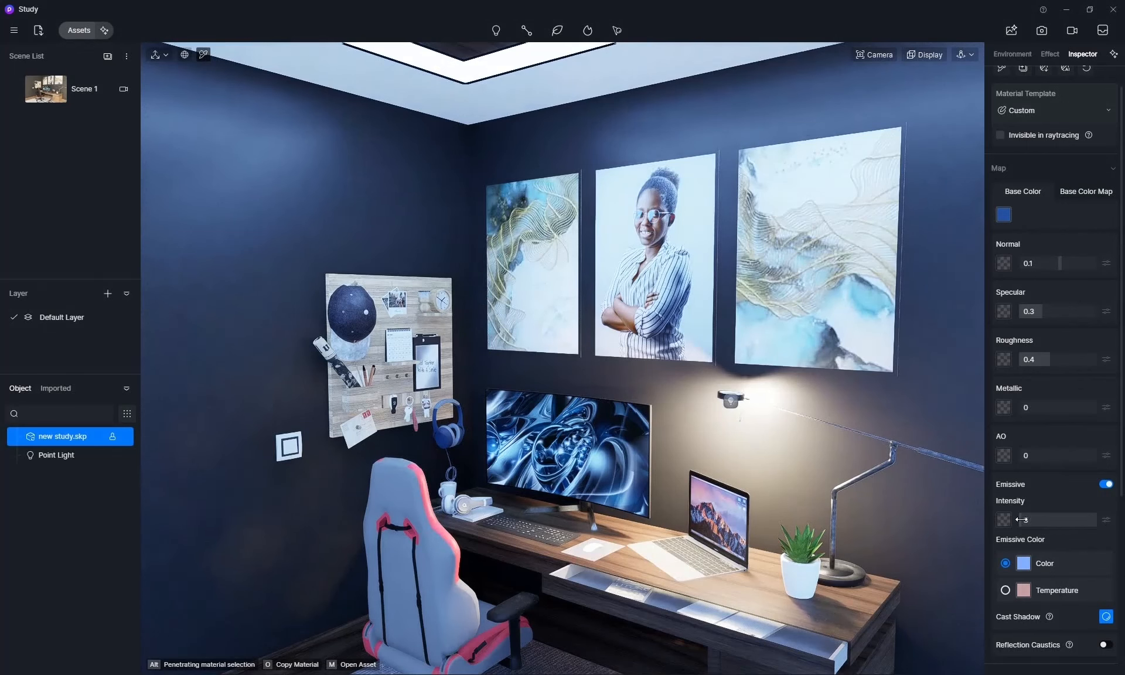
click(1052, 519)
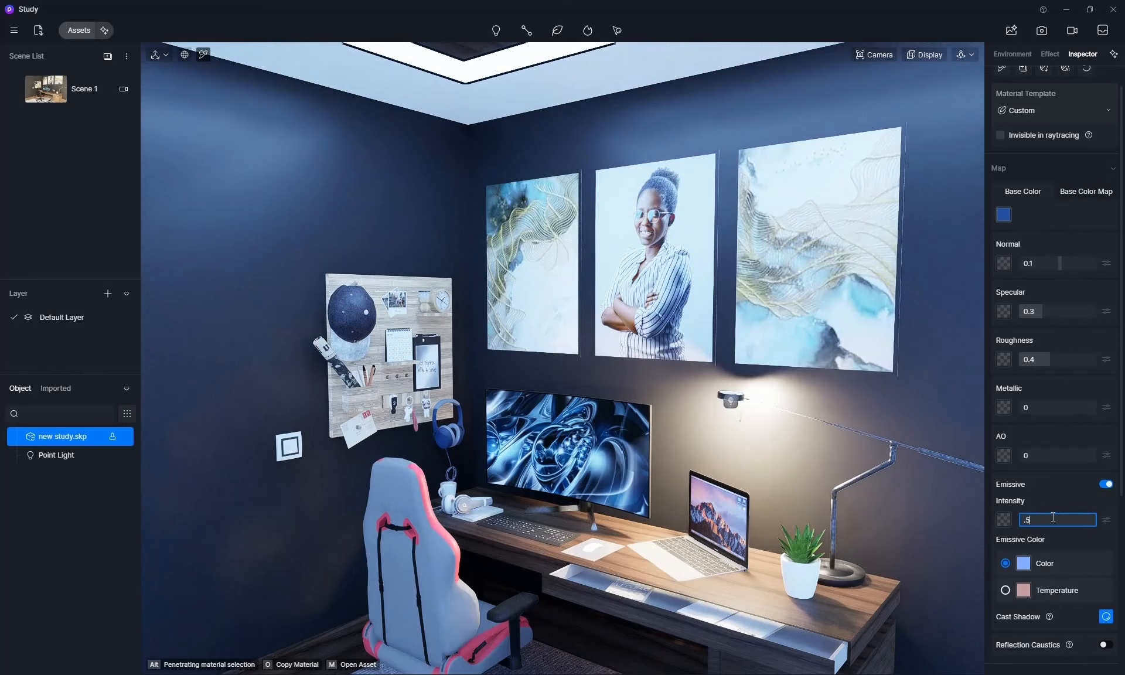
key(Return)
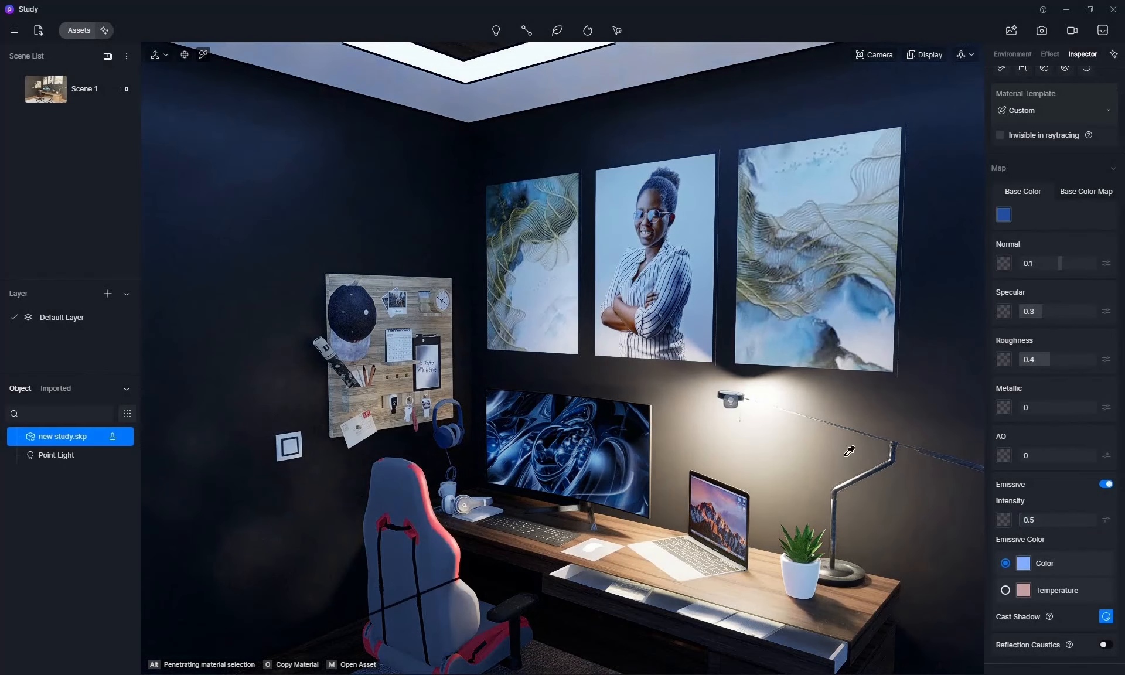
- Raise the ceiling strip's emissive intensity to 0.7 and desaturate its emissive color to a paler blue
middle_drag(810, 466, 797, 406)
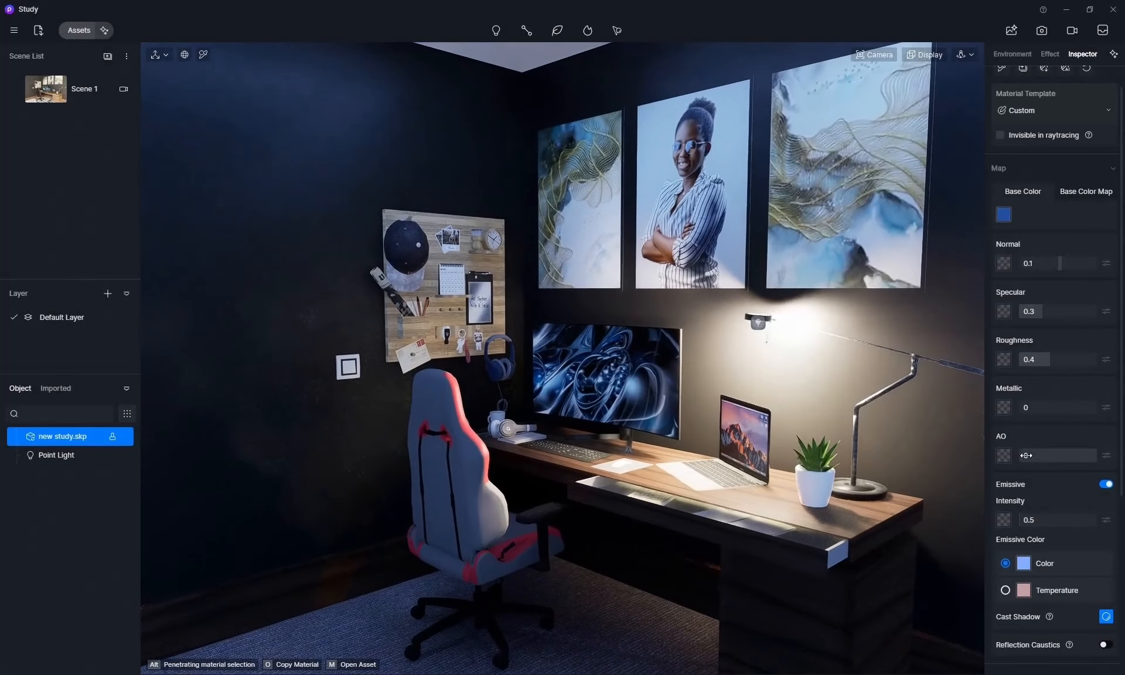
click(1033, 520)
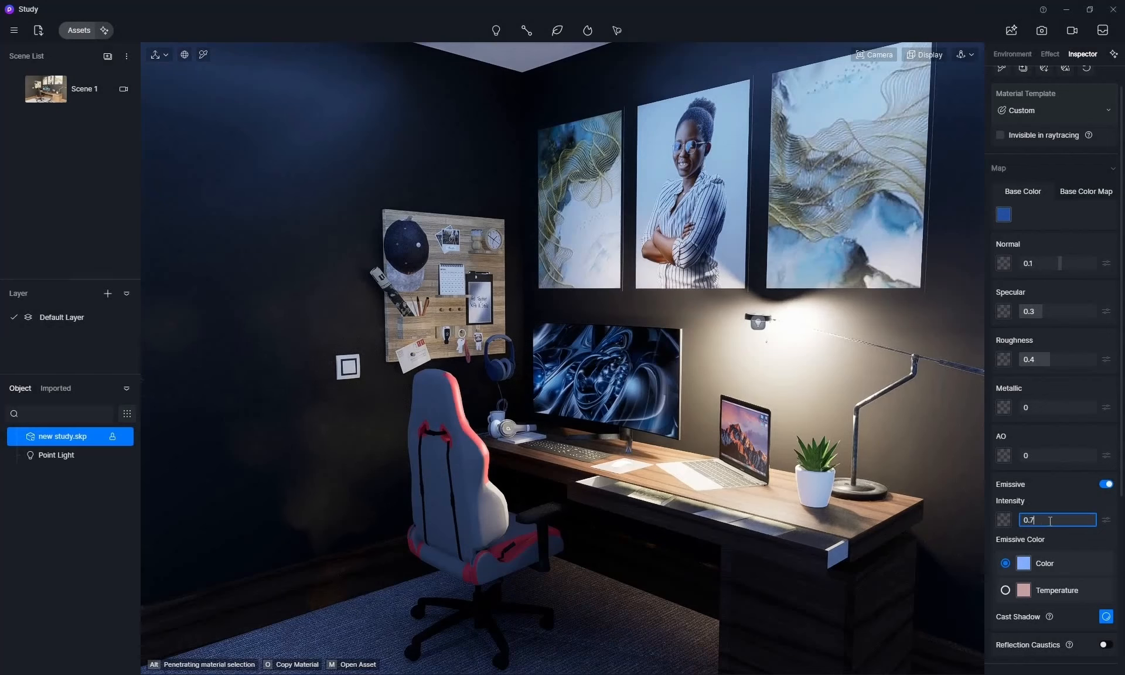
key(Return)
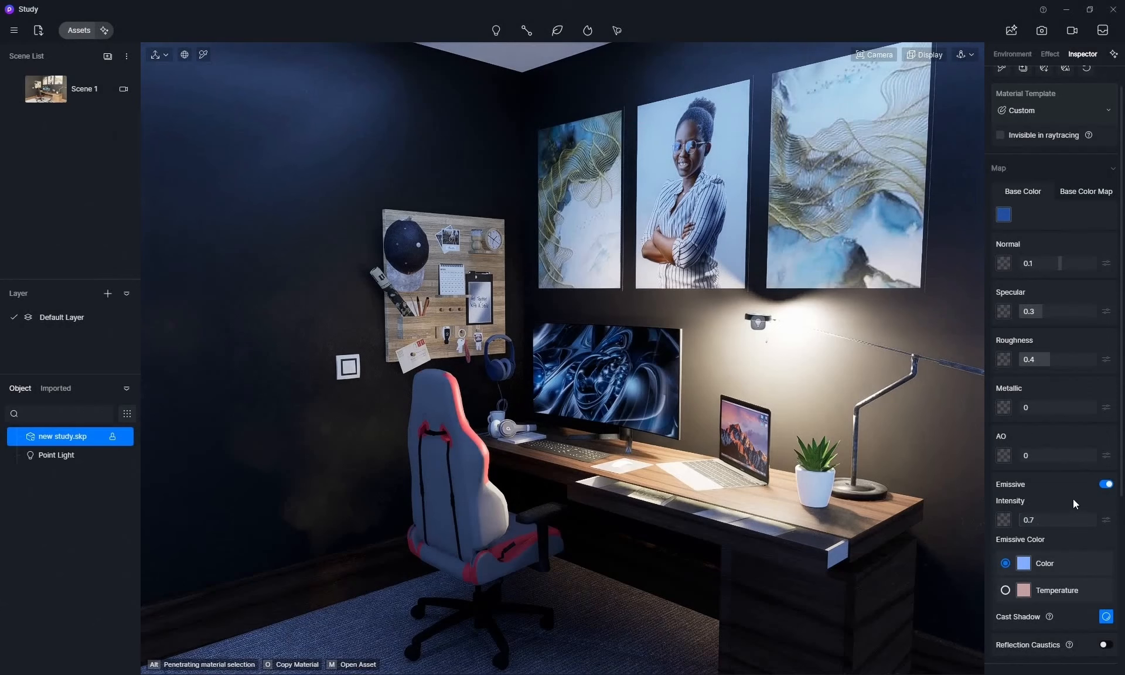
click(1026, 563)
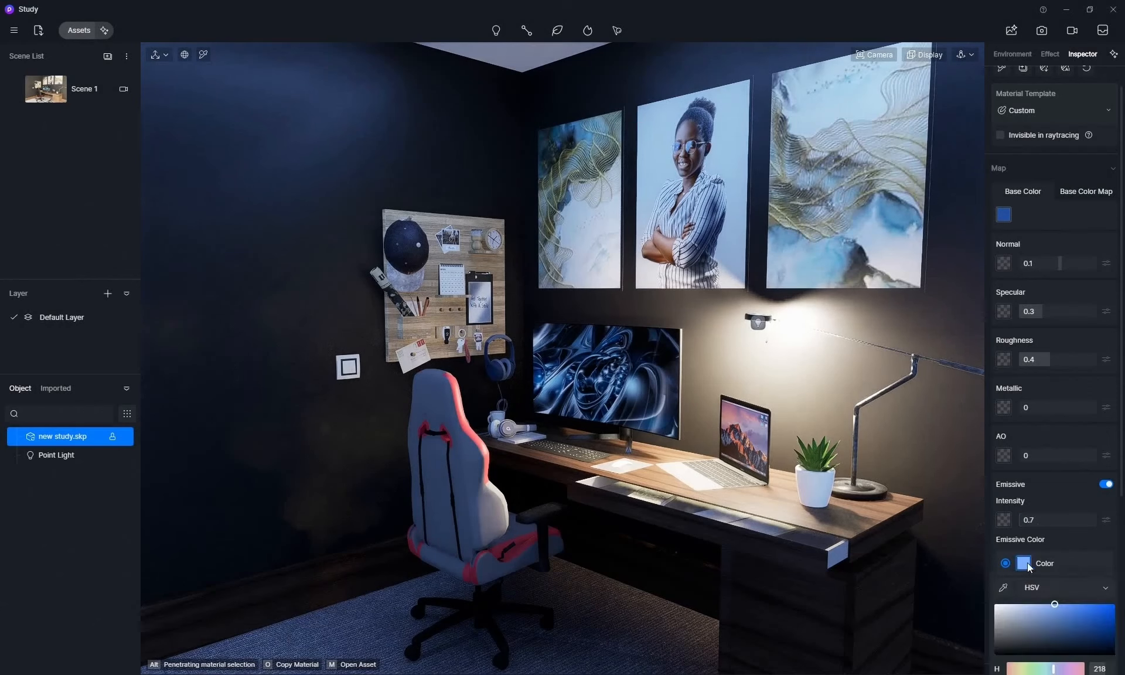
drag(1047, 608, 1033, 605)
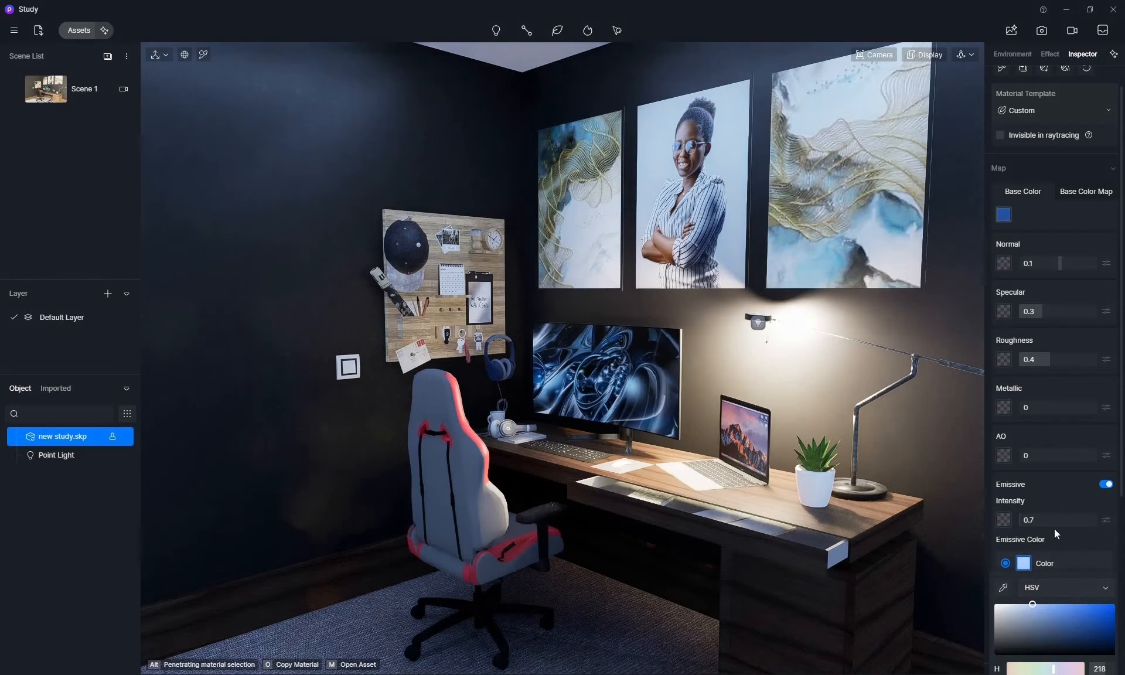
- Set the desk lamp's point light to temperature 2850, light source radius 4.1 and attenuation radius 1221
click(1066, 221)
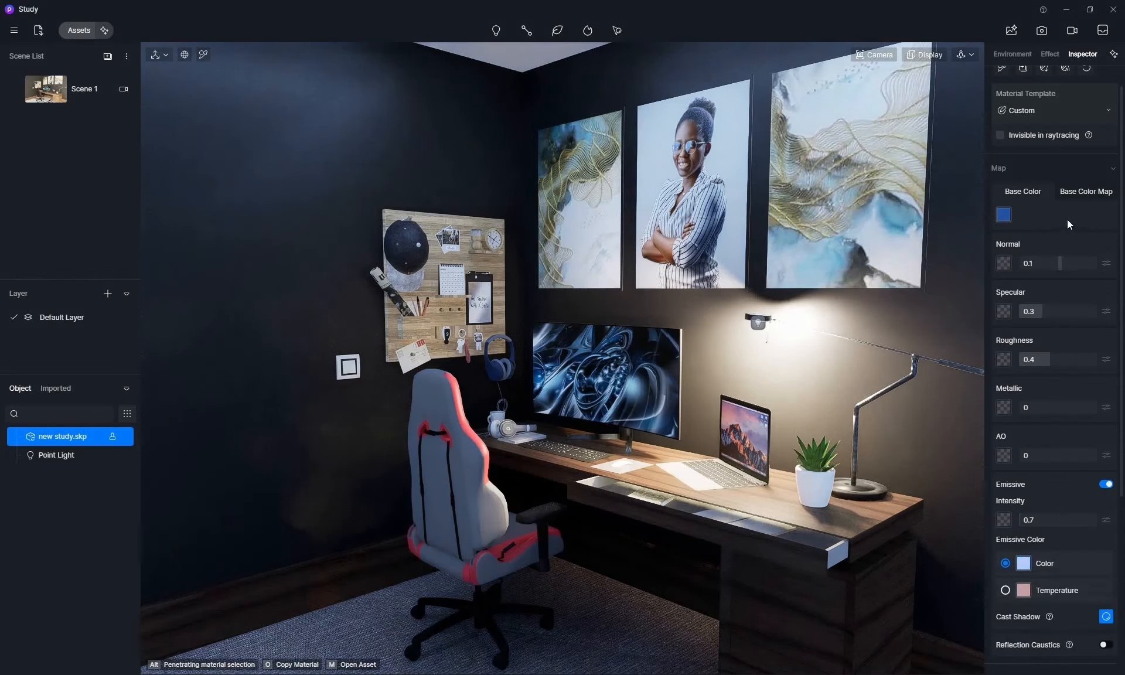
click(766, 328)
drag(1024, 561, 1010, 561)
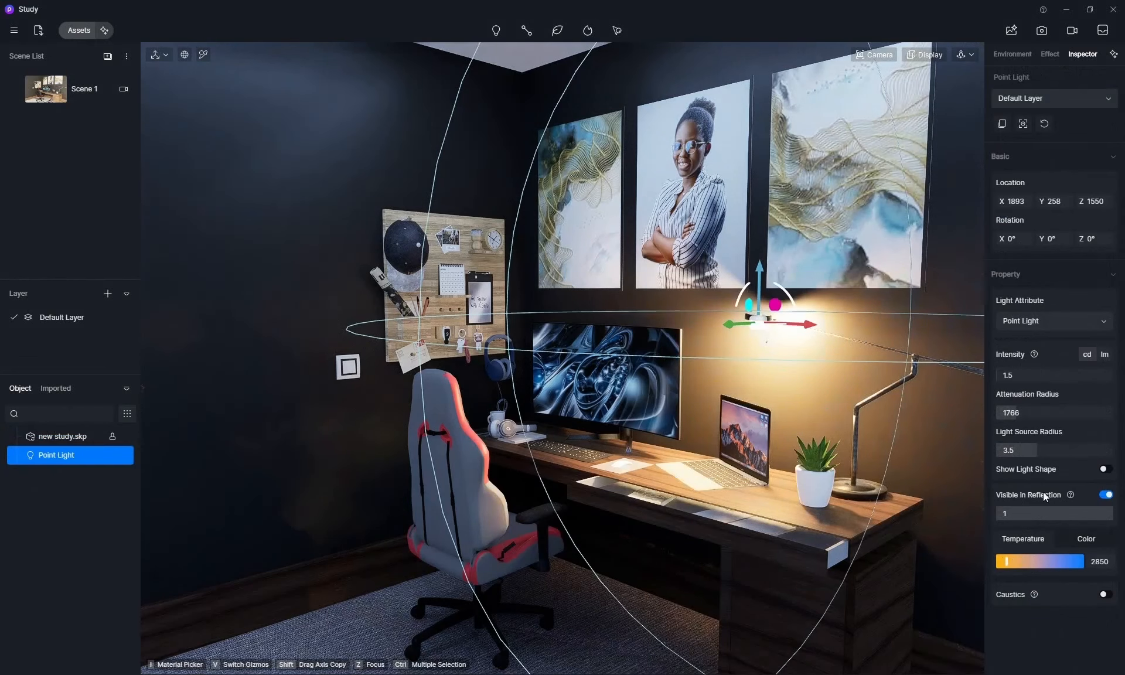
mouse_move(1033, 451)
mouse_down()
mouse_move(1007, 451)
mouse_move(1045, 443)
mouse_up()
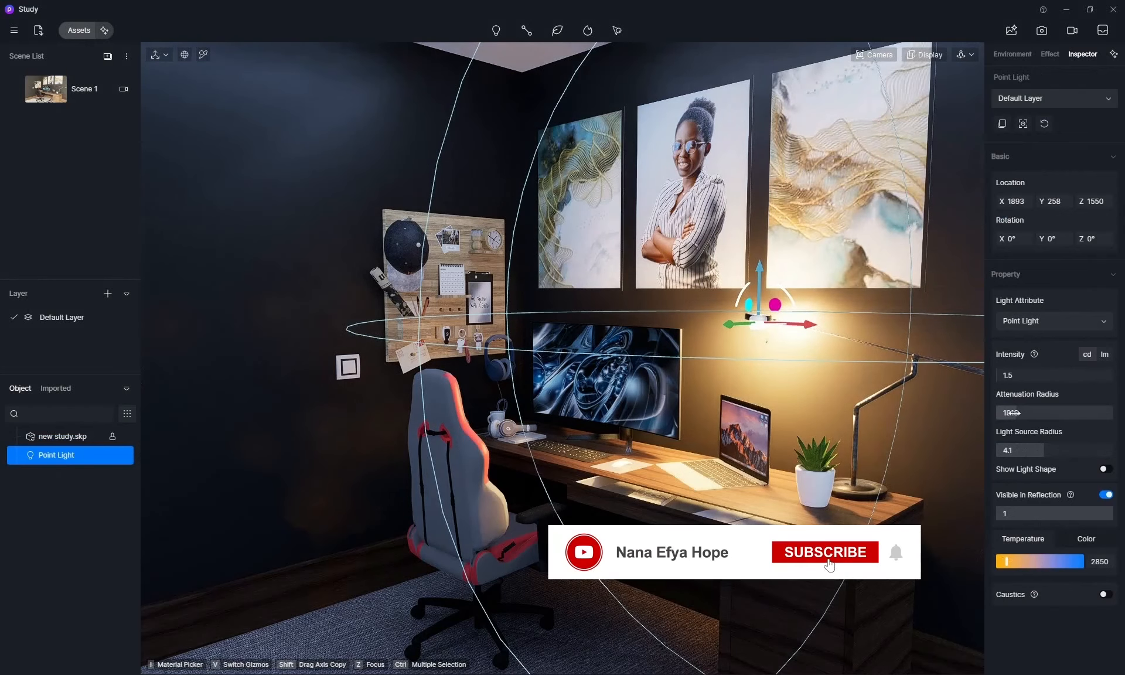
mouse_move(1014, 413)
mouse_down()
mouse_move(1002, 413)
mouse_move(1023, 413)
mouse_move(1009, 412)
mouse_up()
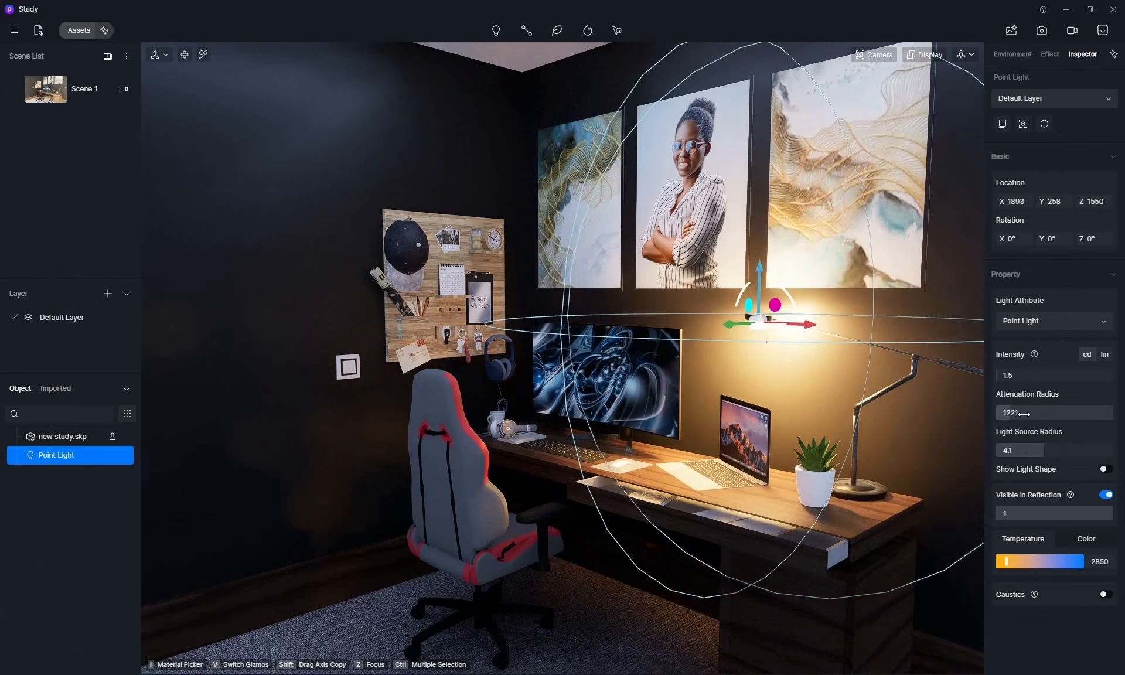
- Pick the monitor screen's material and make it emissive with an intensity of 0.4
click(203, 55)
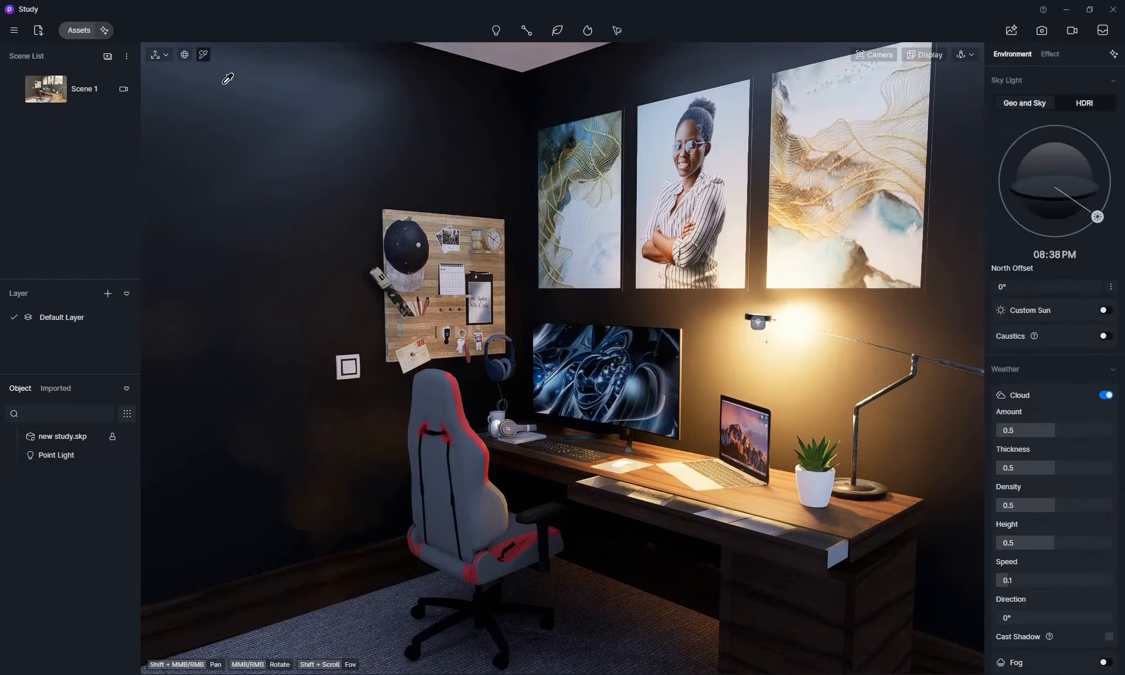
click(595, 375)
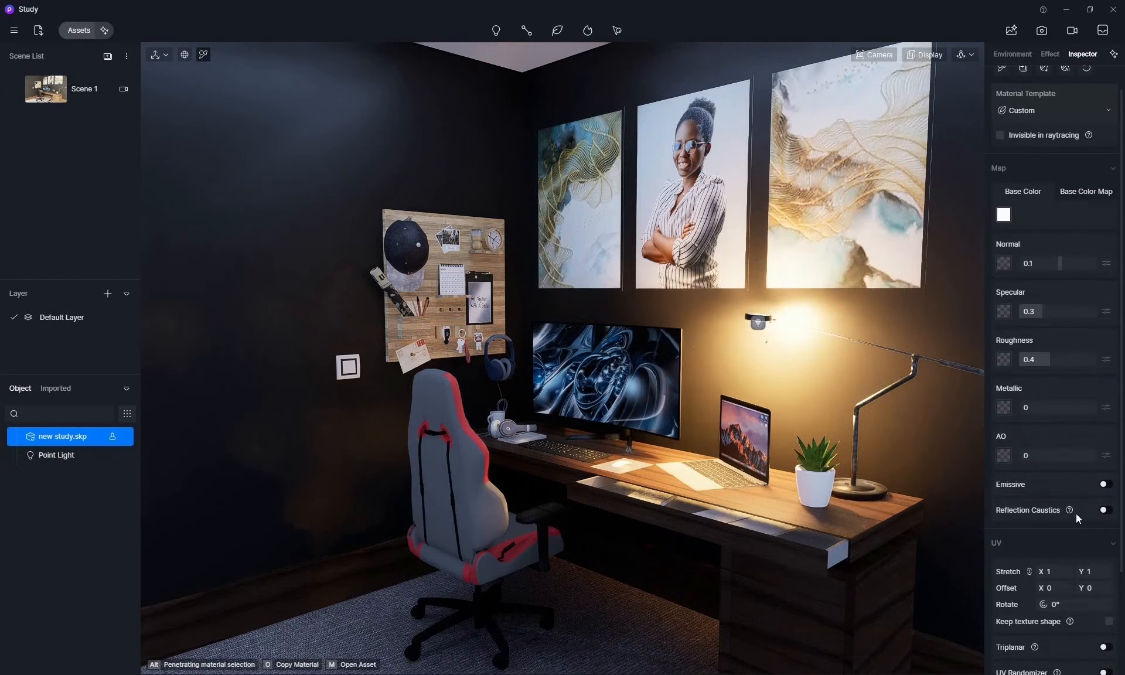
click(1105, 484)
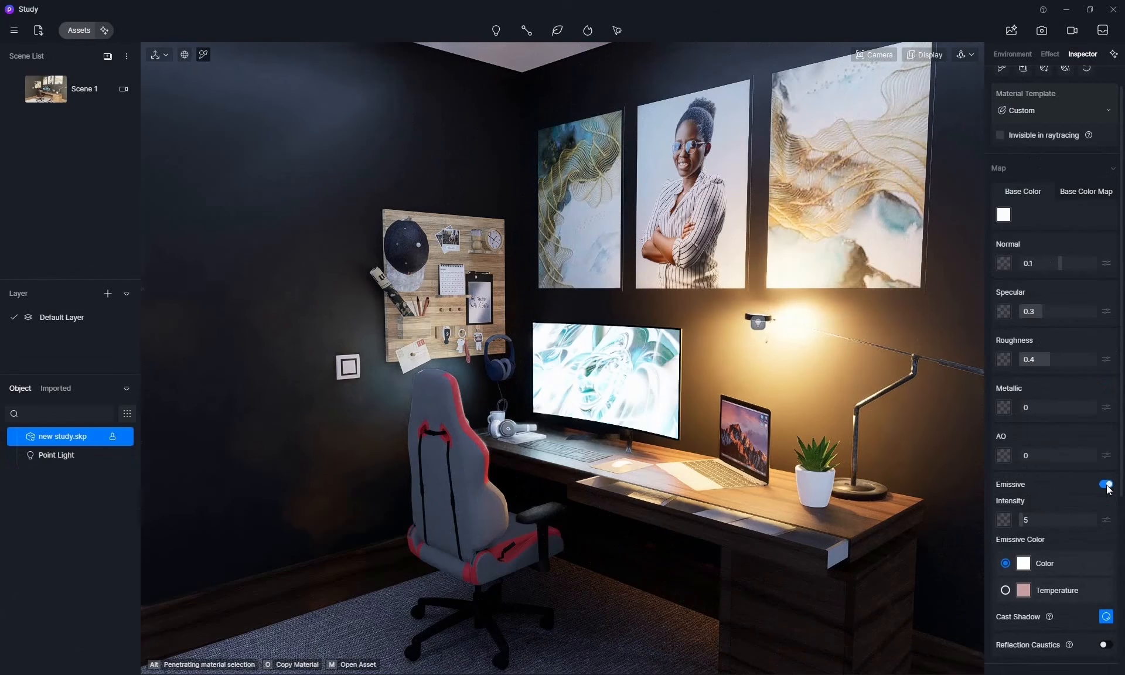
drag(1021, 519, 1017, 517)
click(1025, 515)
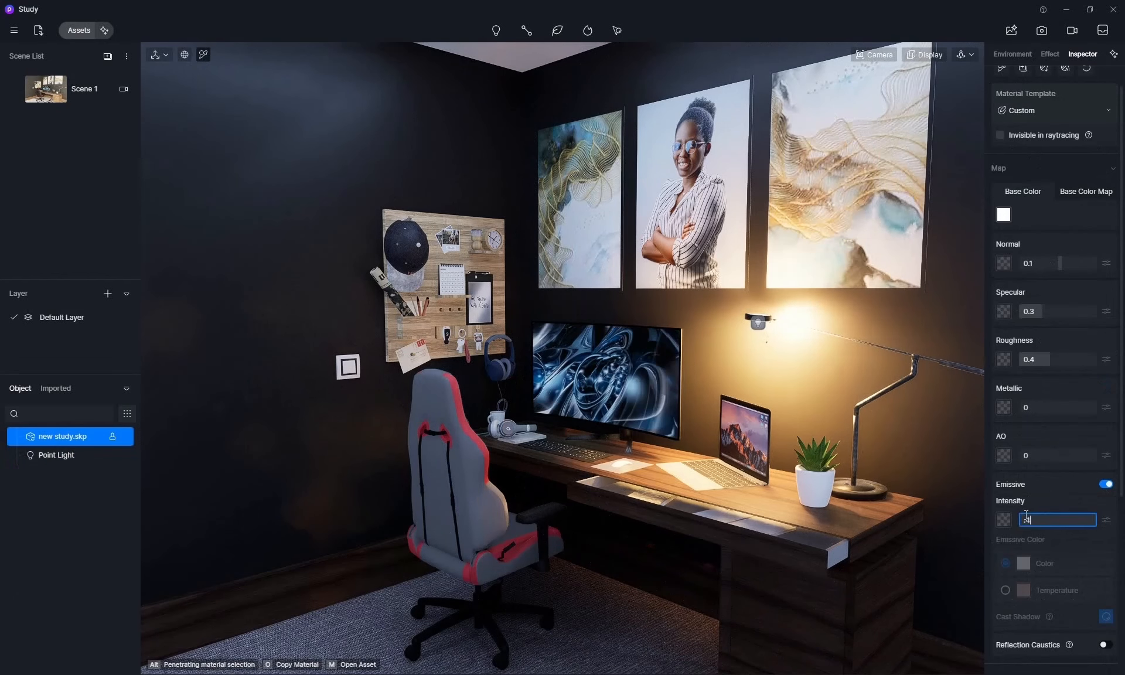
key(Return)
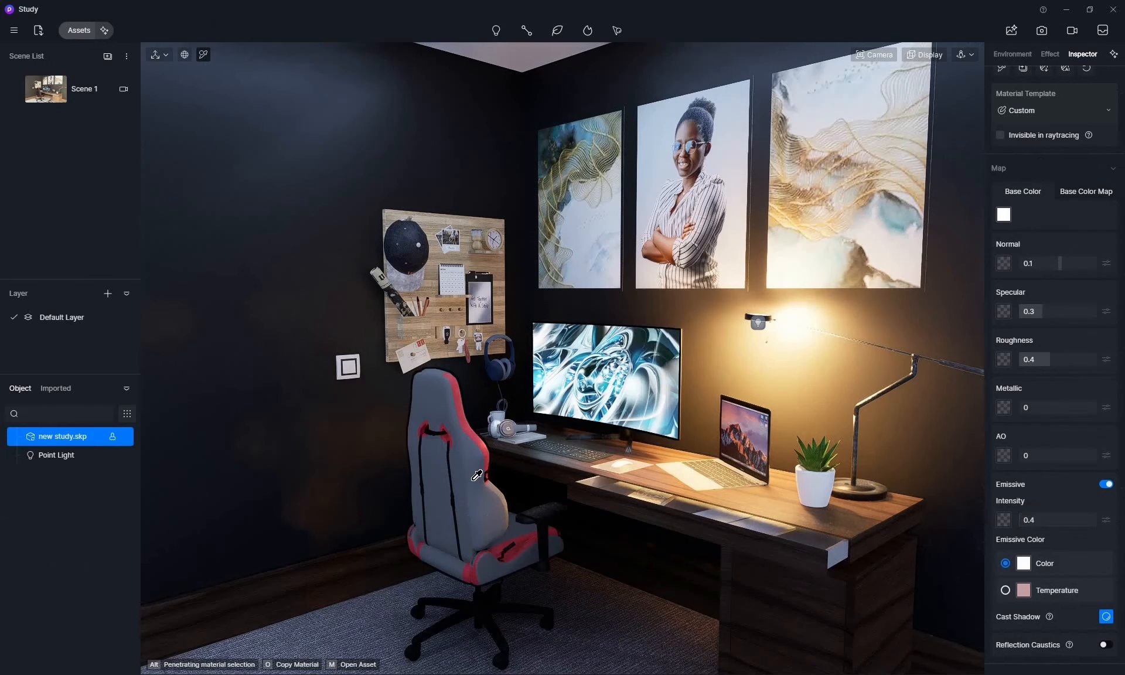
- Pick the gaming chair's light upholstery material and raise its base color map's brightness to 58
click(476, 475)
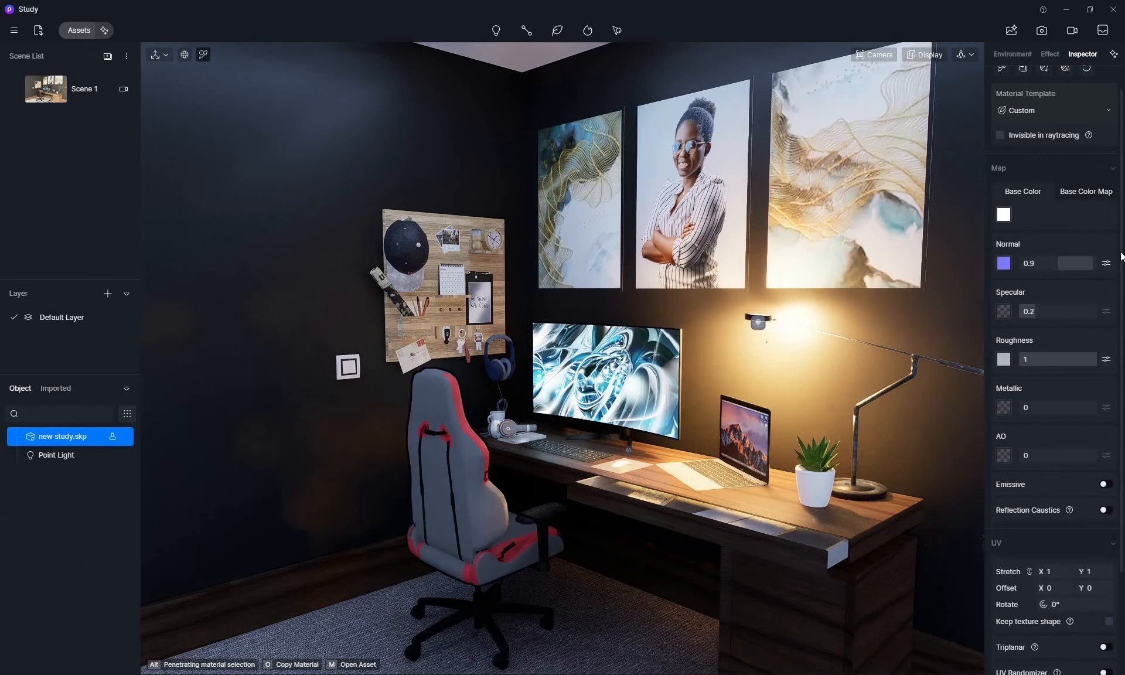
click(1076, 195)
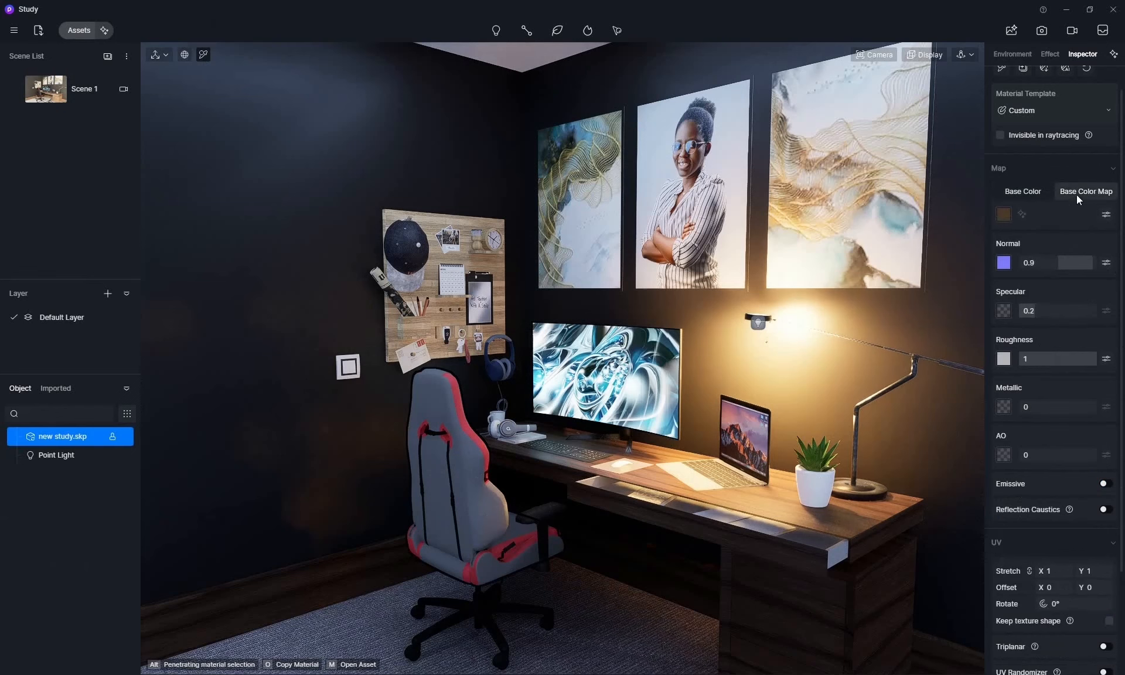
click(1106, 214)
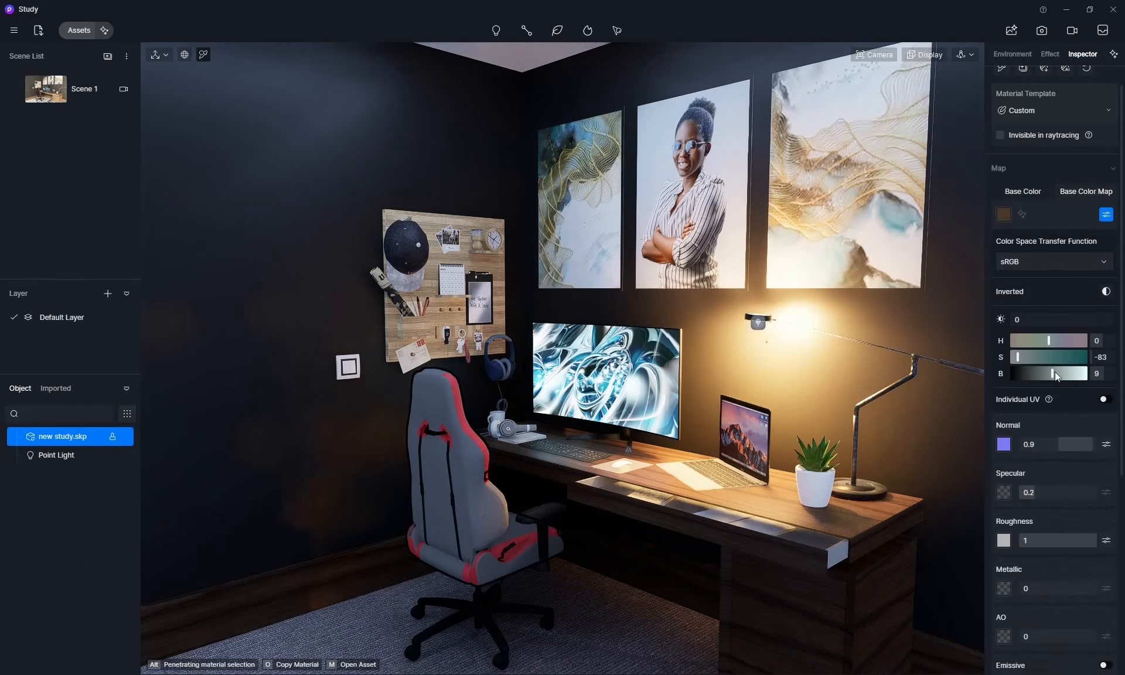
drag(1052, 374, 1071, 372)
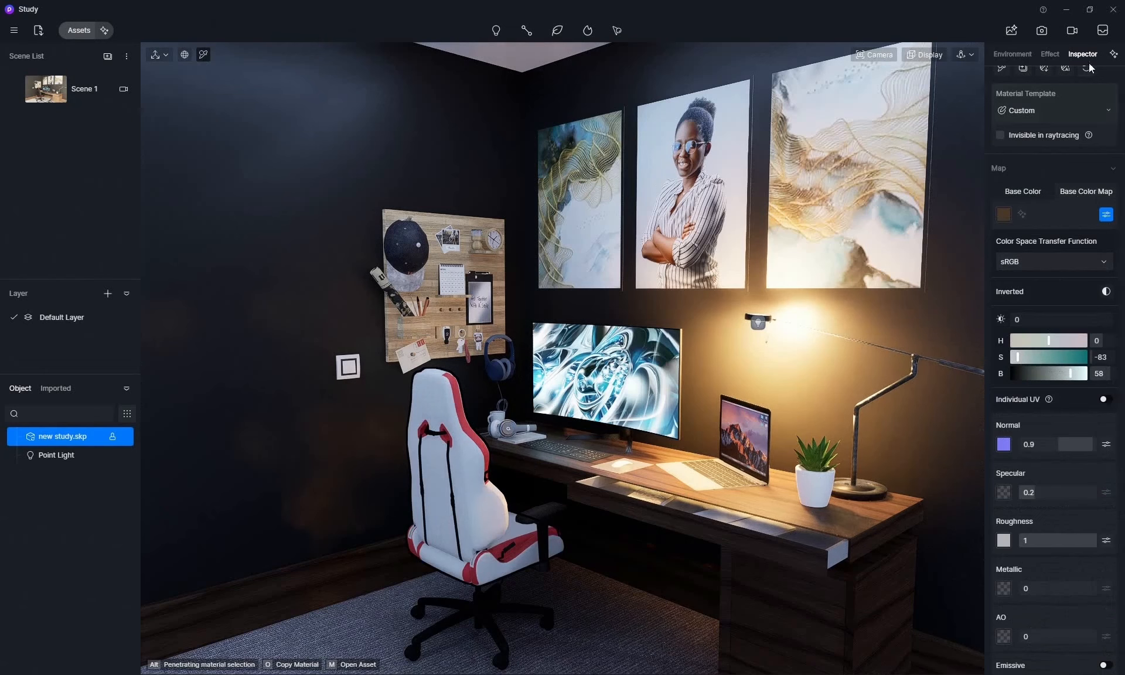
- Return to the Scene 1 view, set the Geo and Sky sun time to 08:01 PM, and update the scene
click(1025, 54)
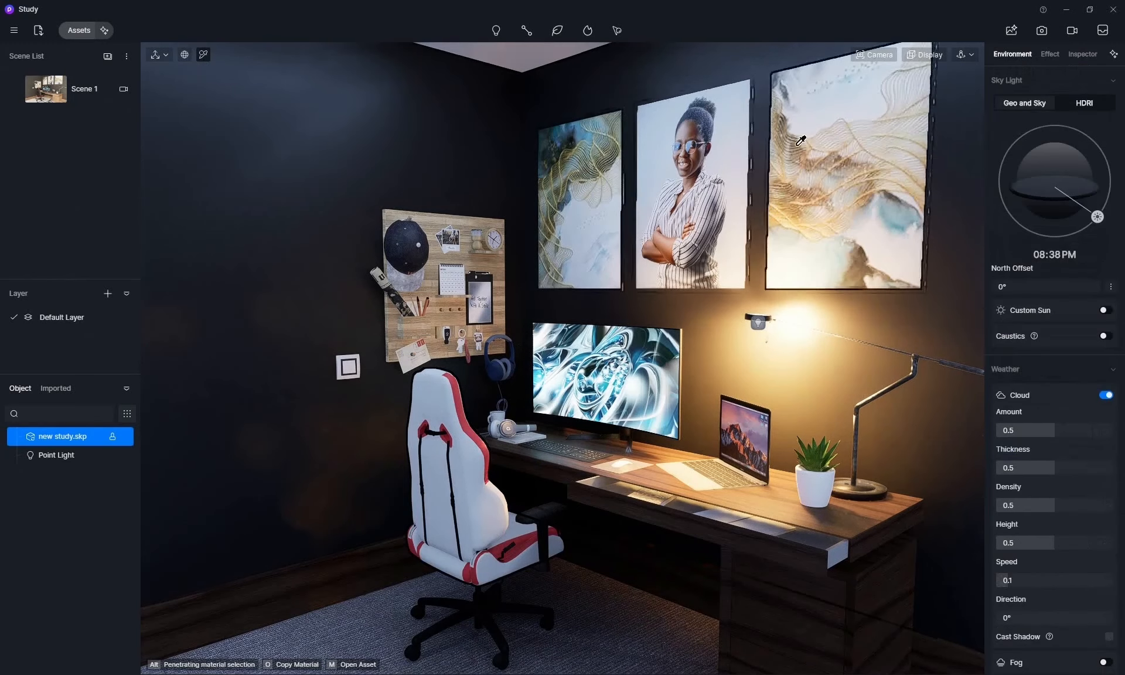
click(63, 89)
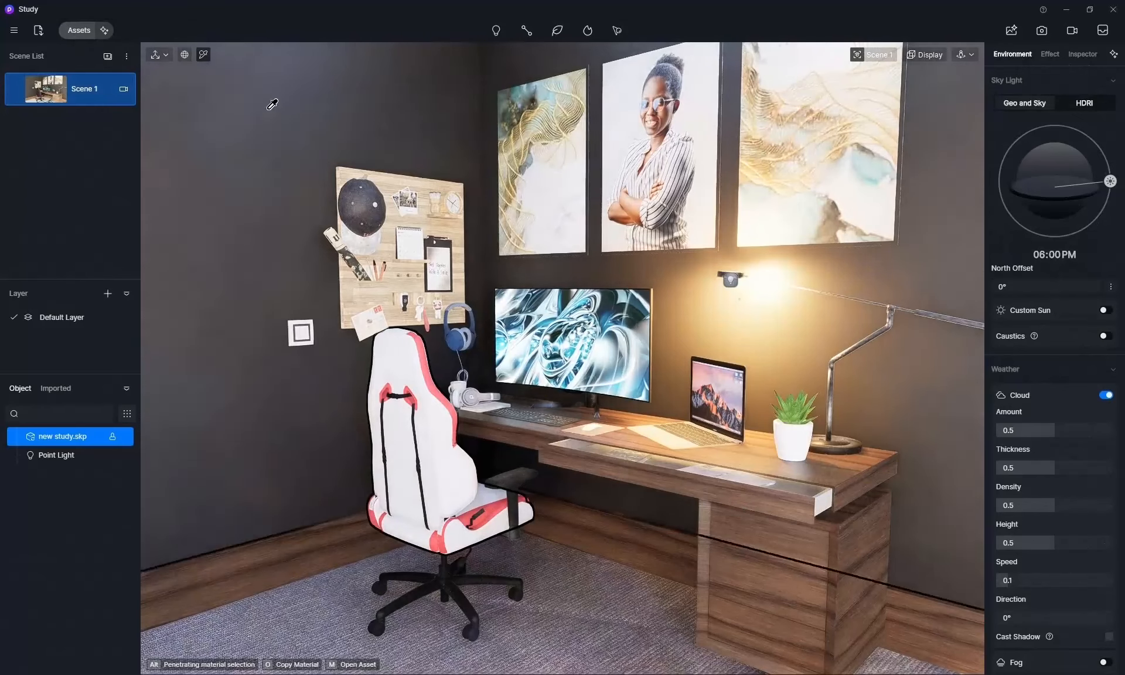
click(598, 252)
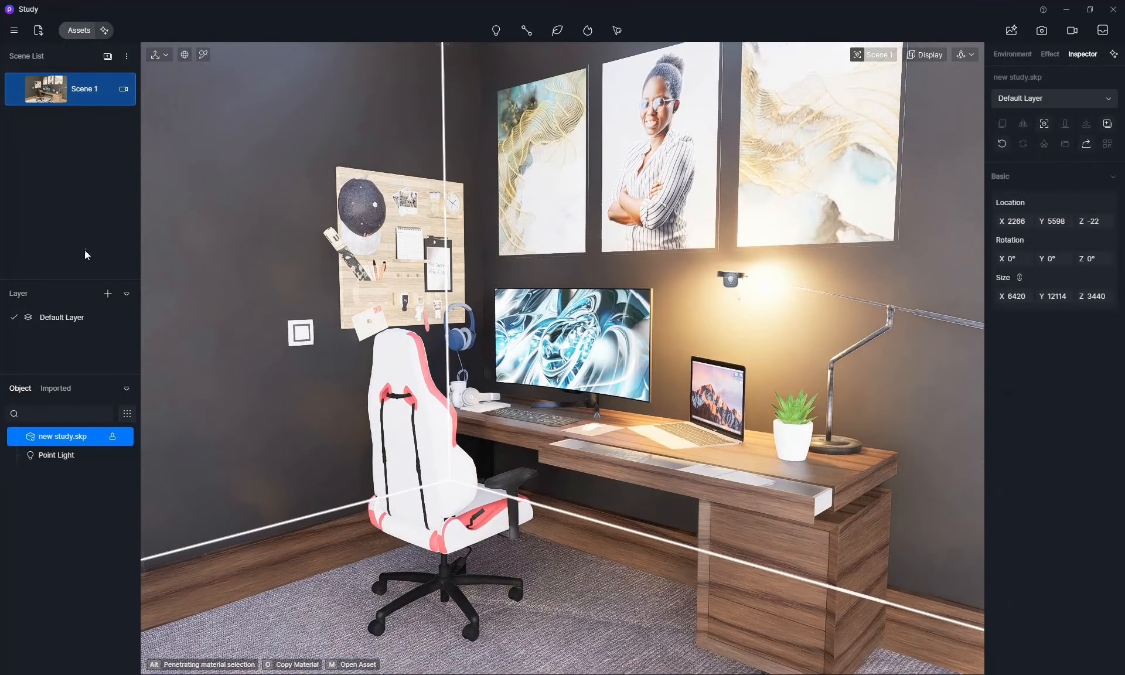
mouse_move(78, 99)
click(1010, 55)
drag(1103, 180, 1101, 212)
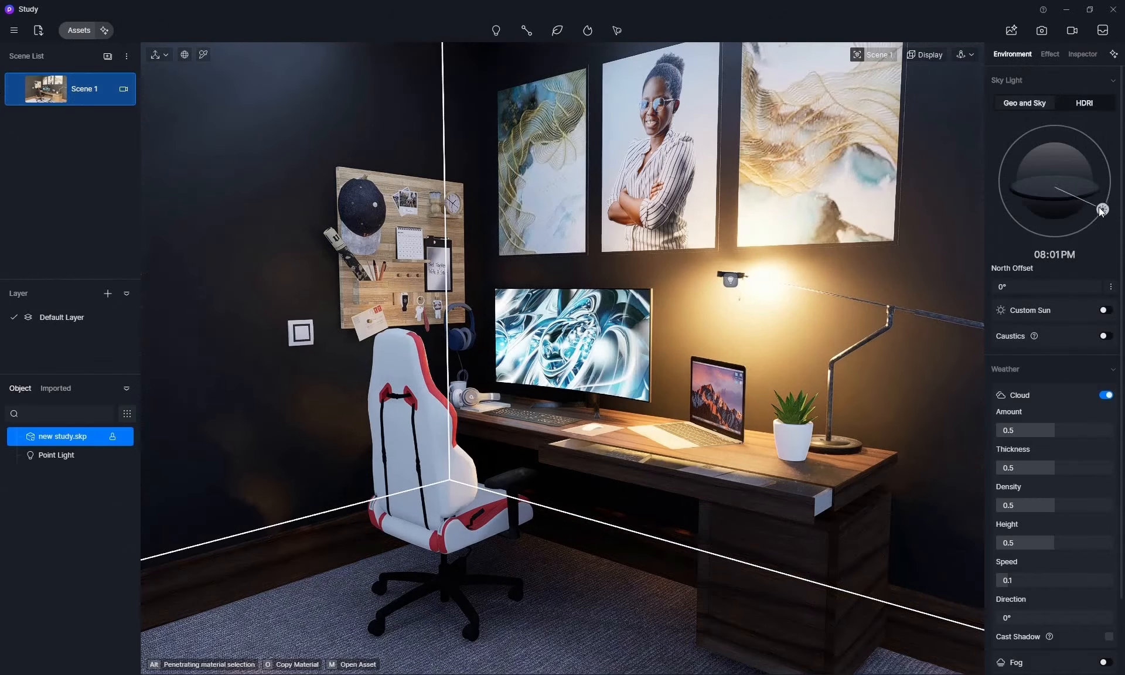
click(13, 91)
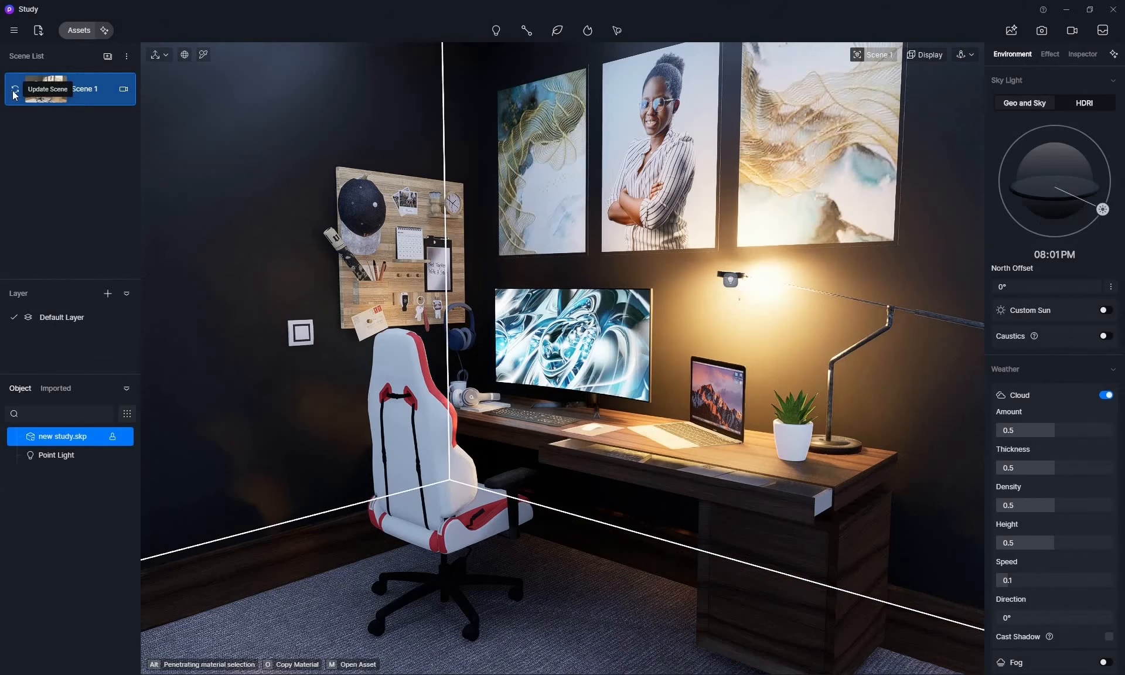
- Set the desk lamp point light's light source radius to 4.3 and its intensity to 0.9 cd
click(730, 280)
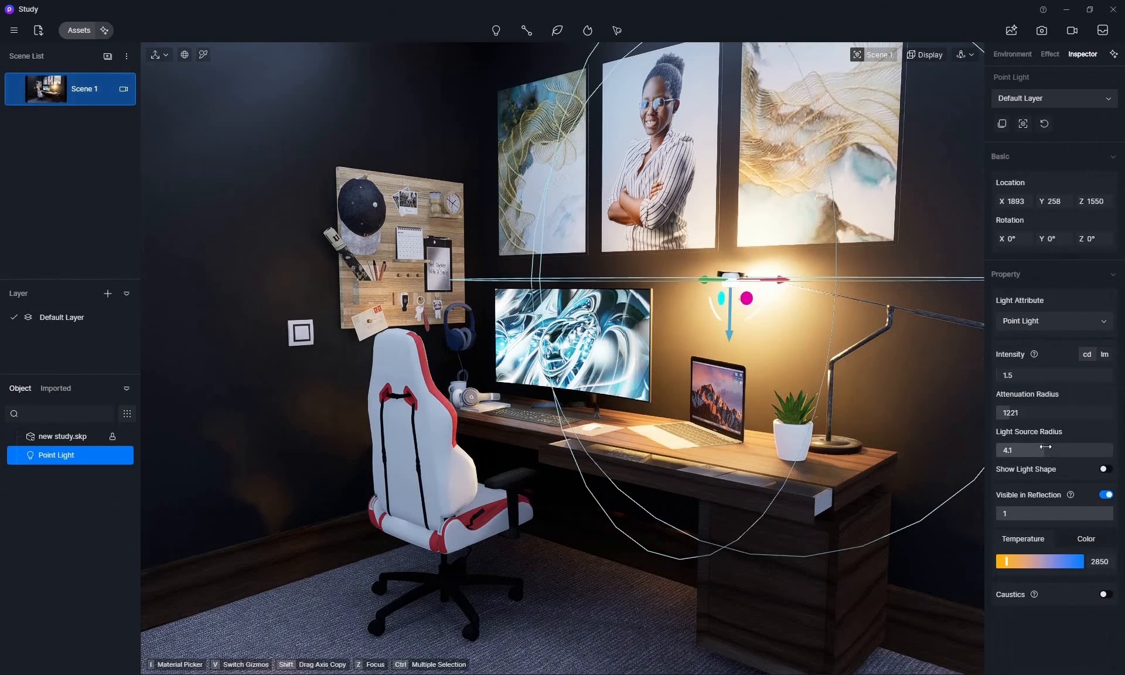
mouse_move(1046, 447)
mouse_down()
mouse_move(995, 448)
mouse_move(1047, 446)
mouse_up()
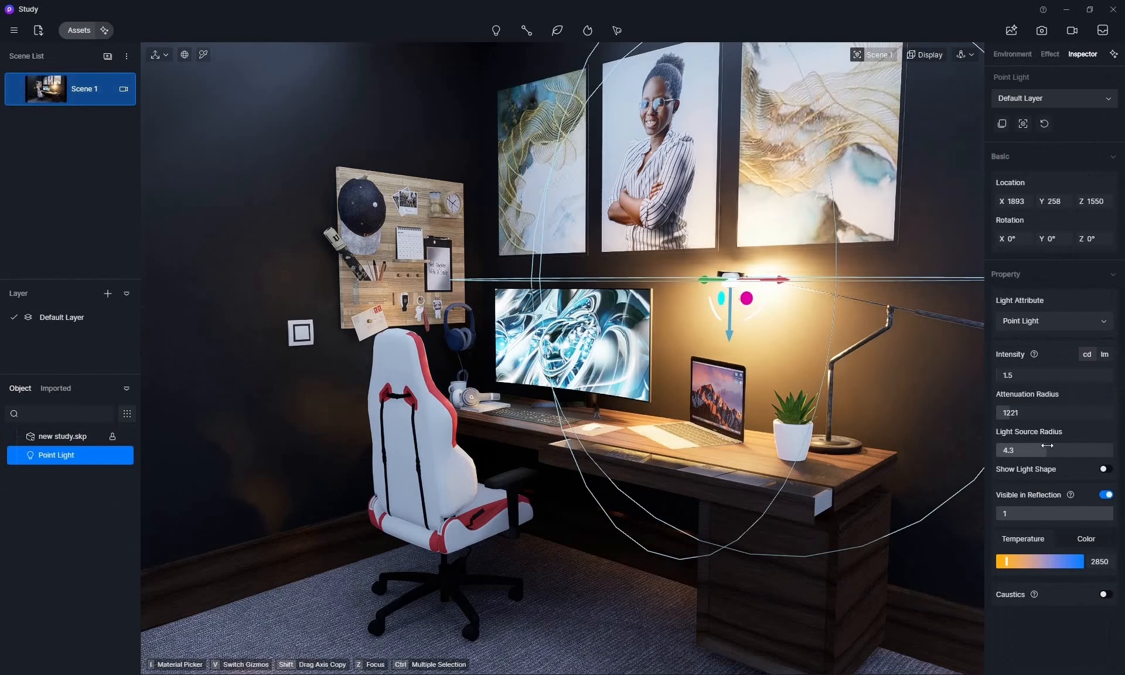
click(1013, 376)
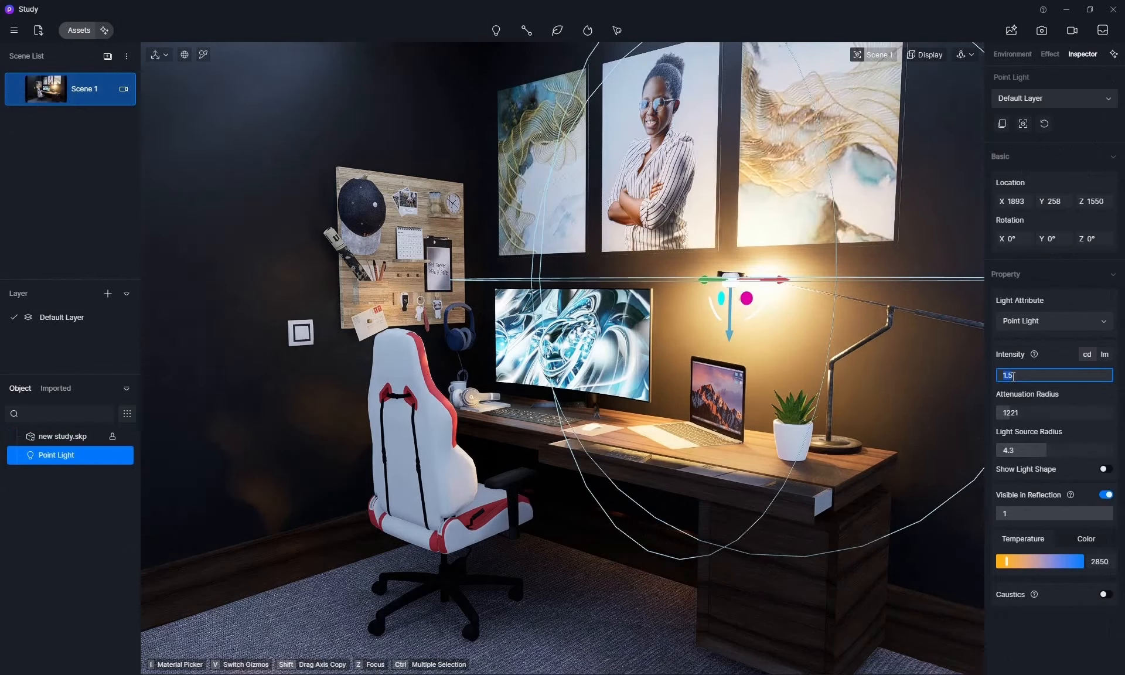
key(BackSpace)
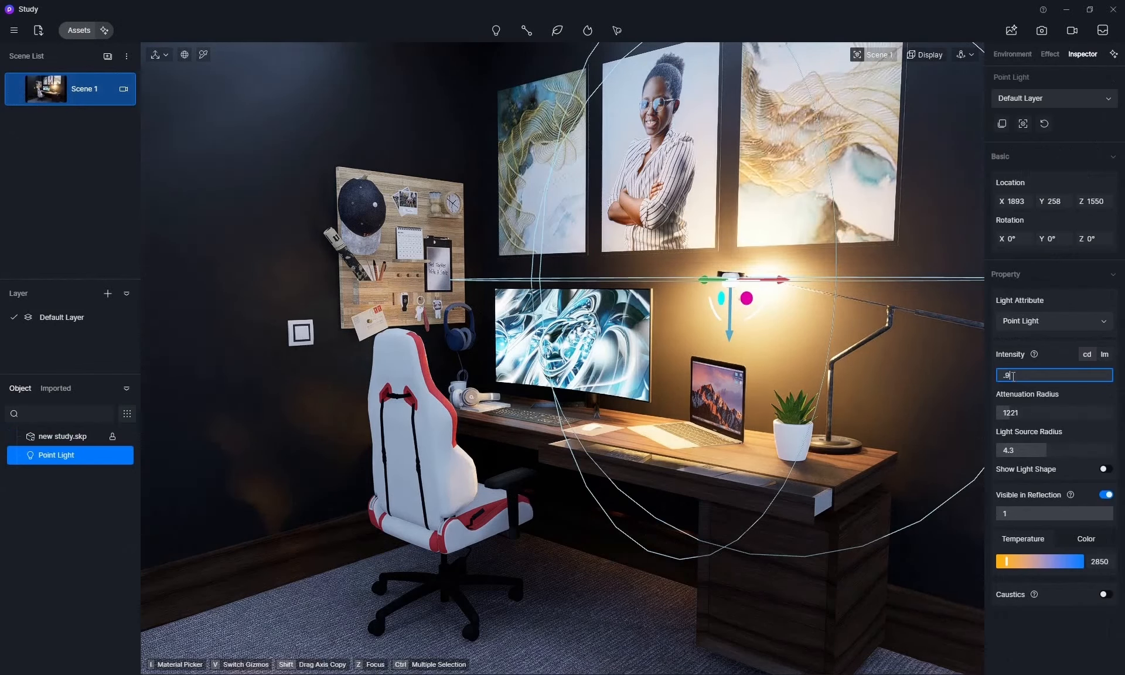
text(.9)
key(Return)
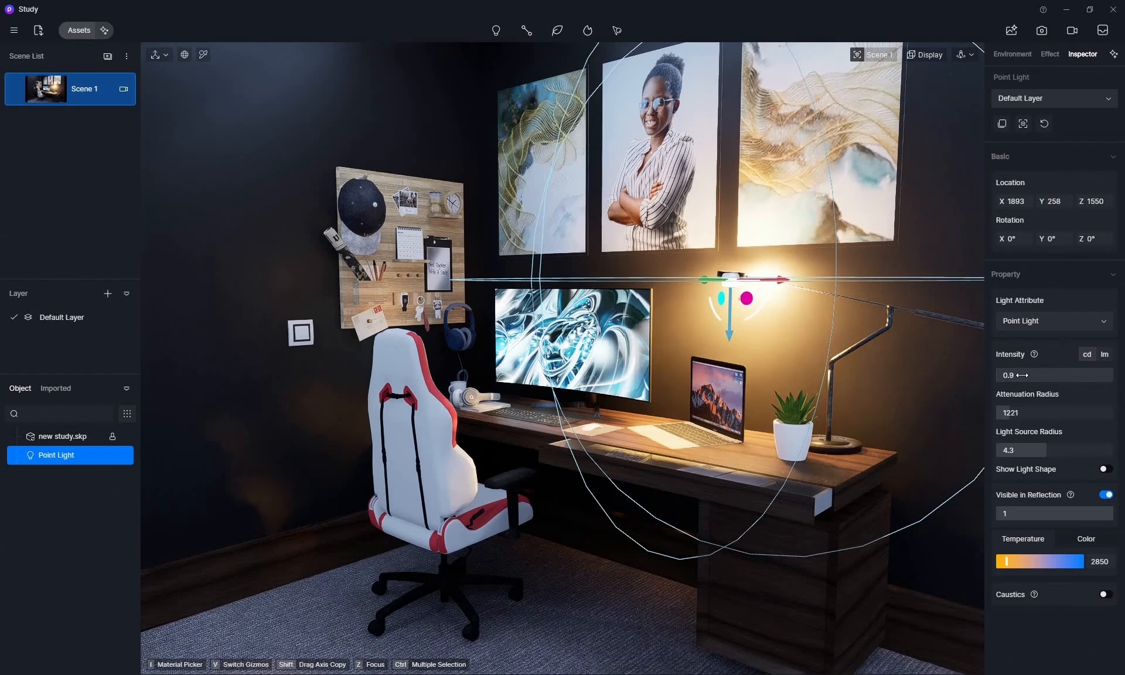
- Lower the desk lamp point light's intensity to 0.5 cd and update Scene 1
click(1014, 377)
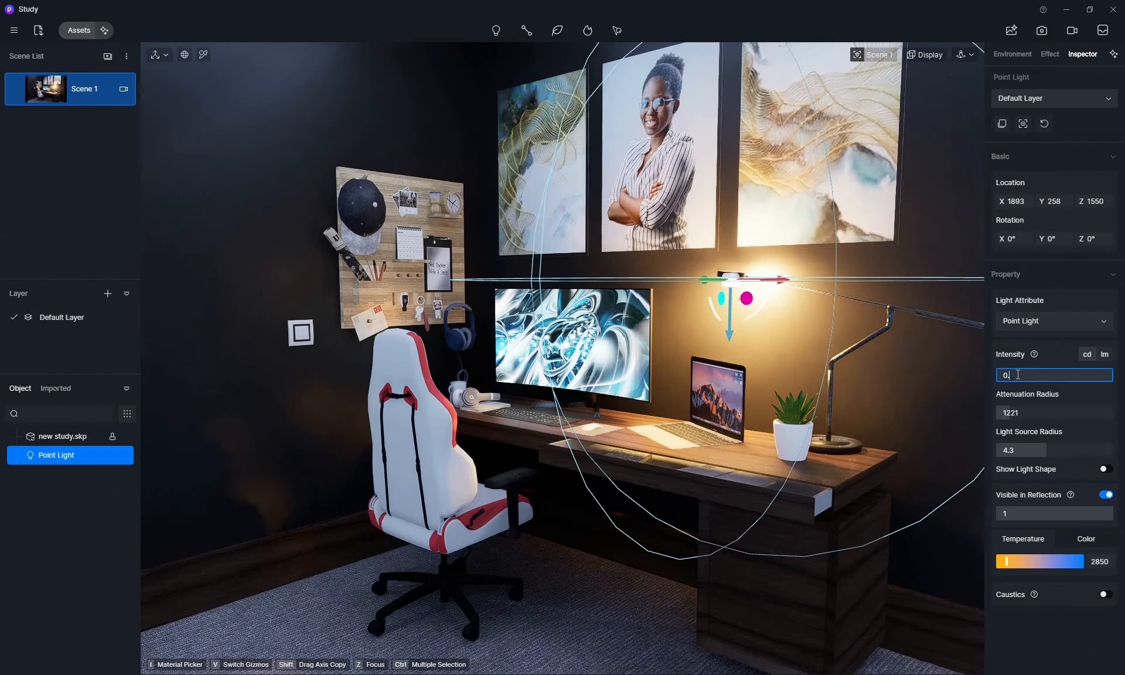
key(Return)
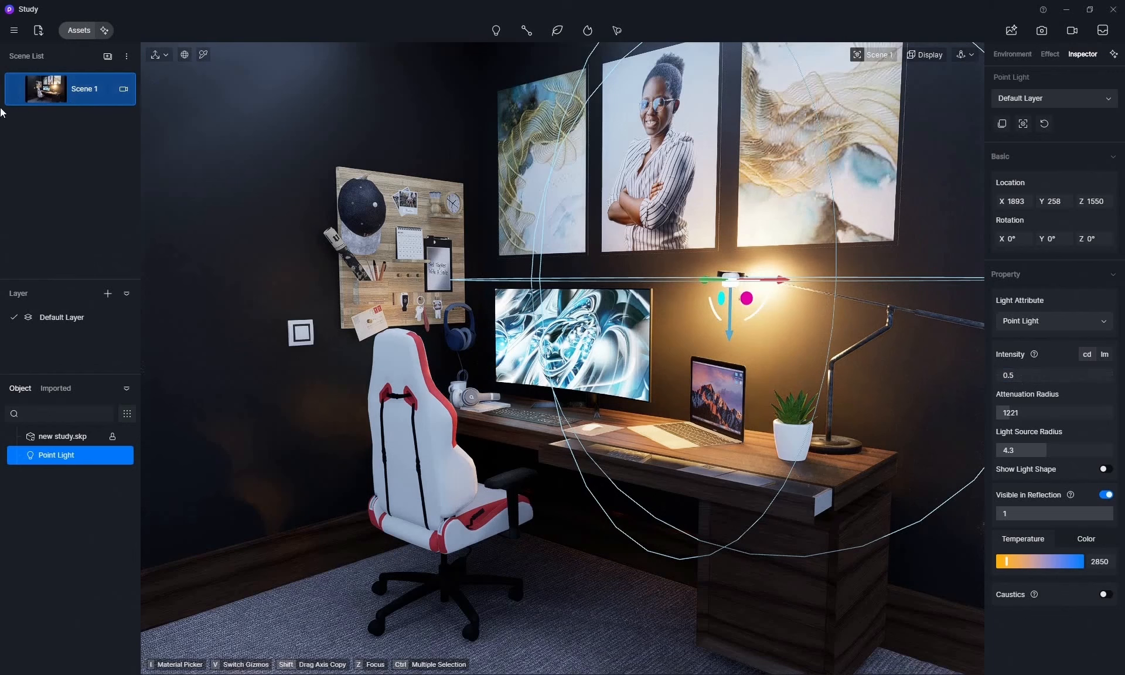
click(16, 89)
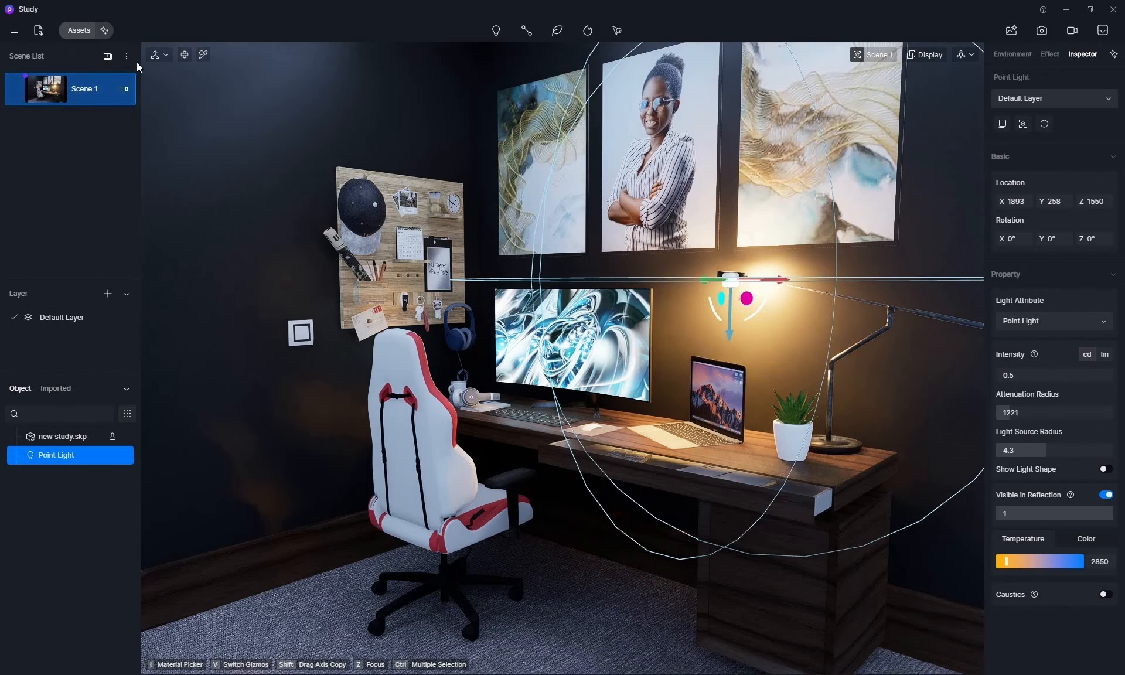
- Open the asset library's models and search for Guitar
click(77, 30)
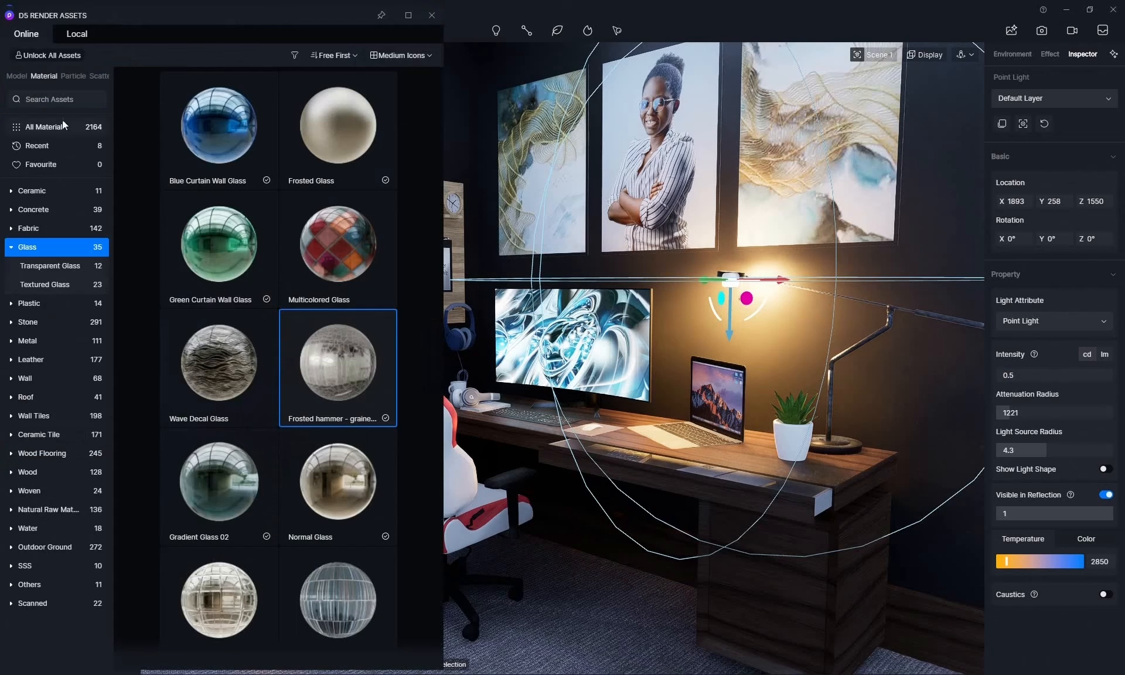
click(14, 75)
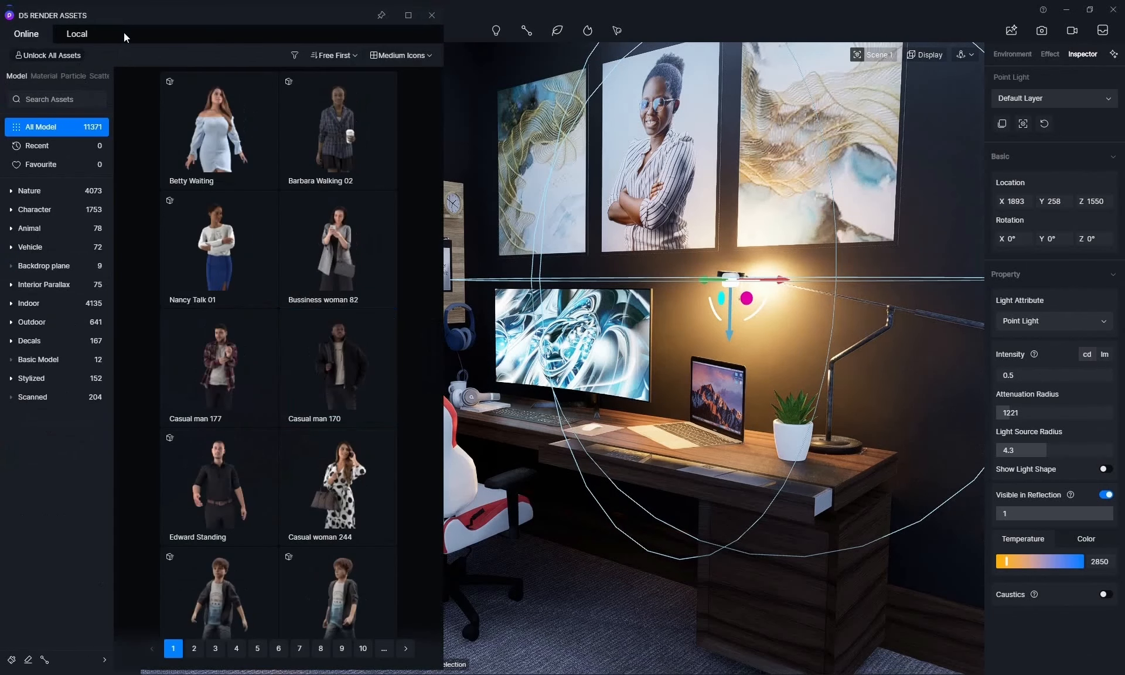
click(56, 105)
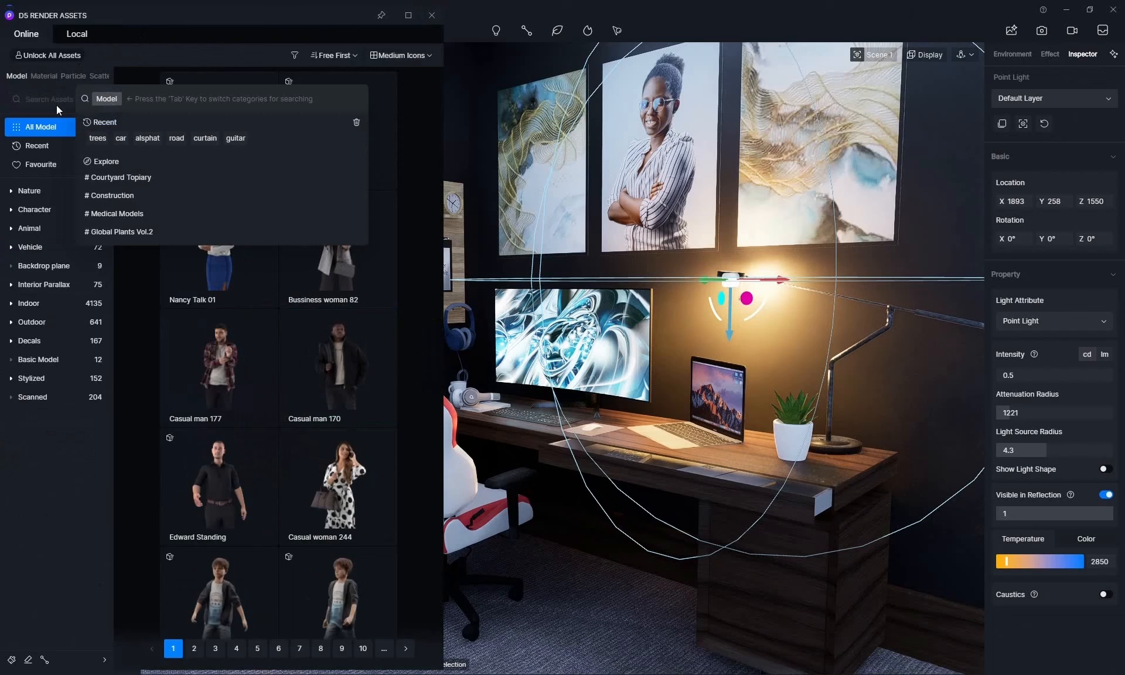
text(gui)
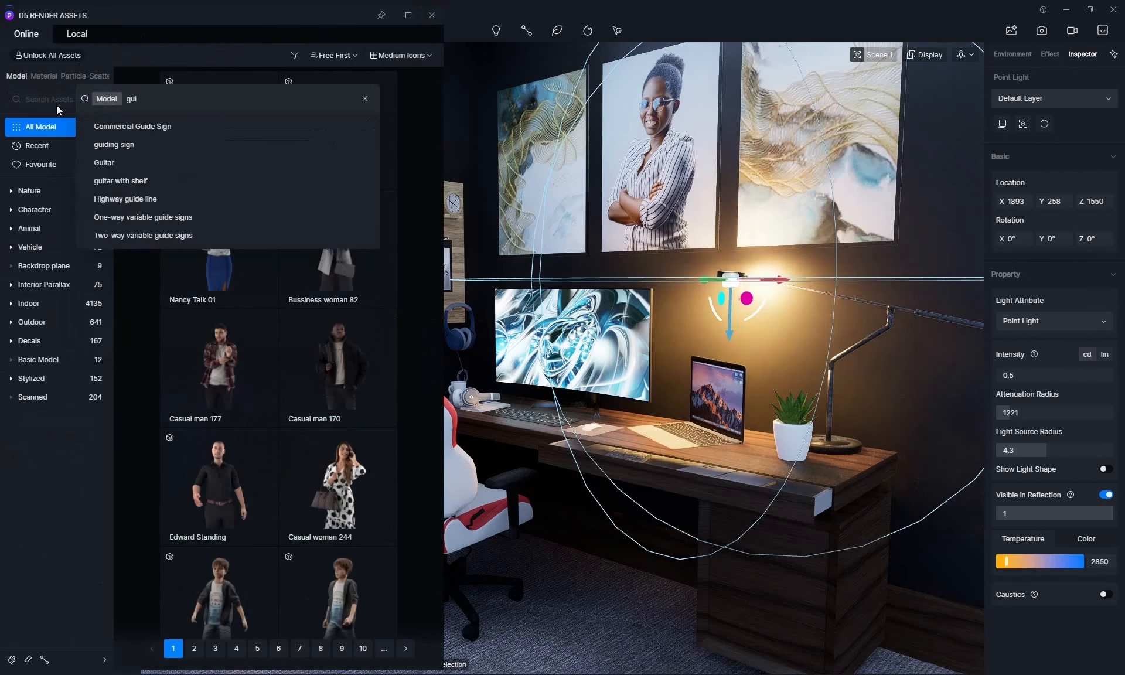
click(97, 164)
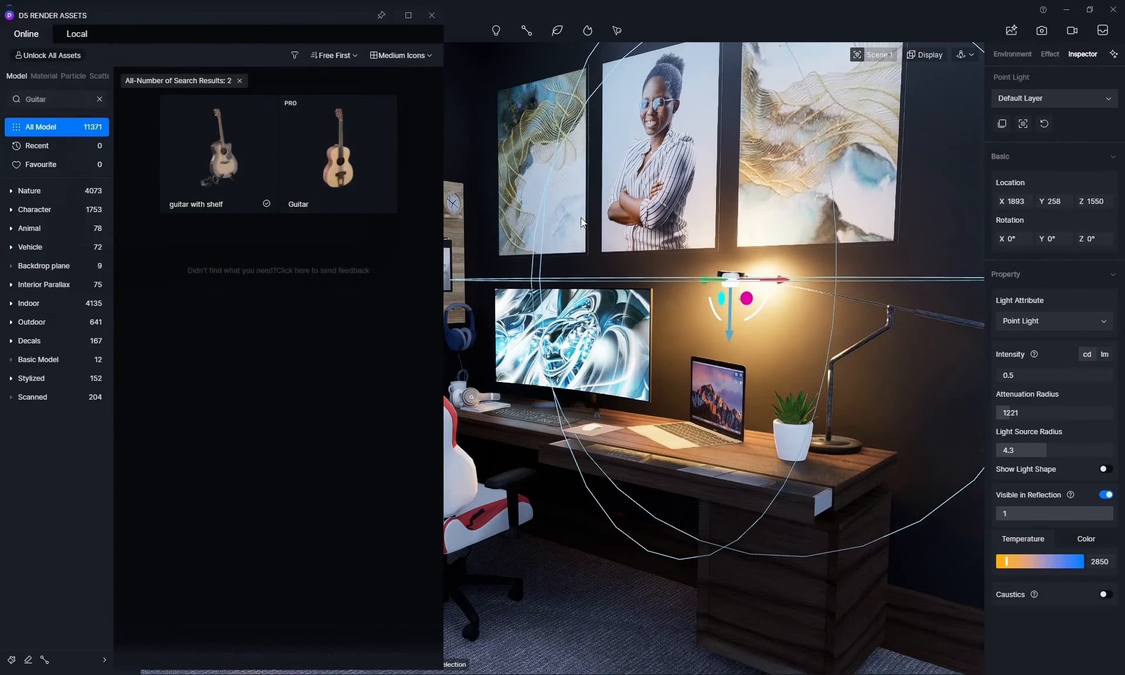
- Place the "guitar with shelf" model on the floor between the gaming chair and the dark wall below the switch
middle_drag(554, 240, 668, 278)
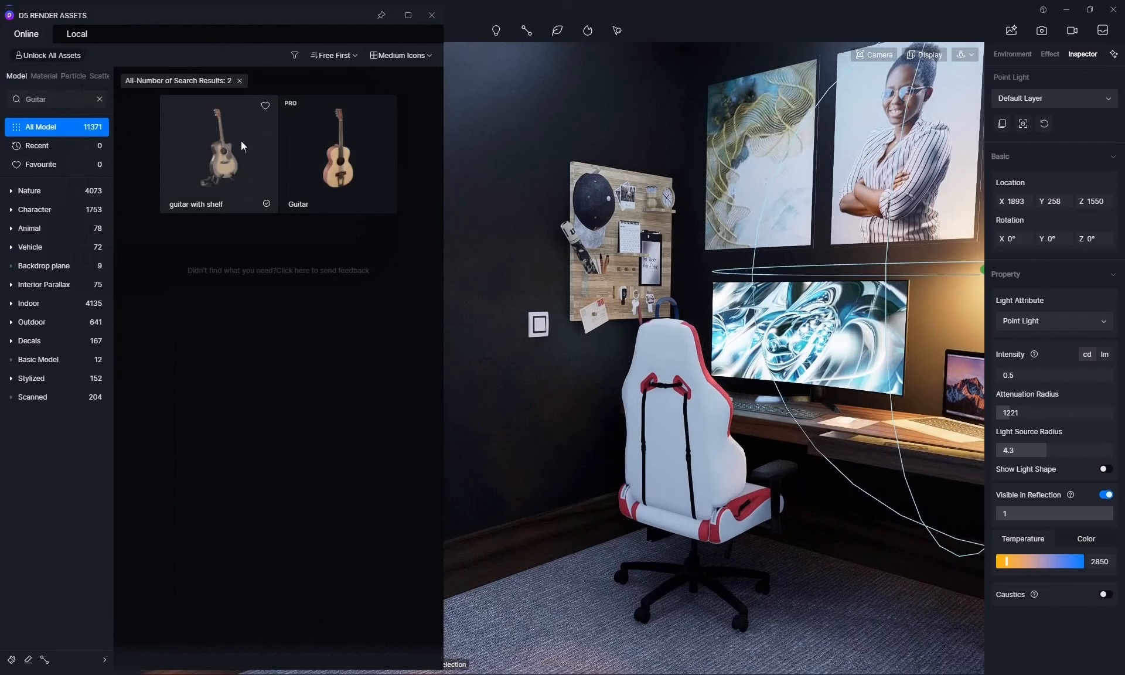
click(242, 139)
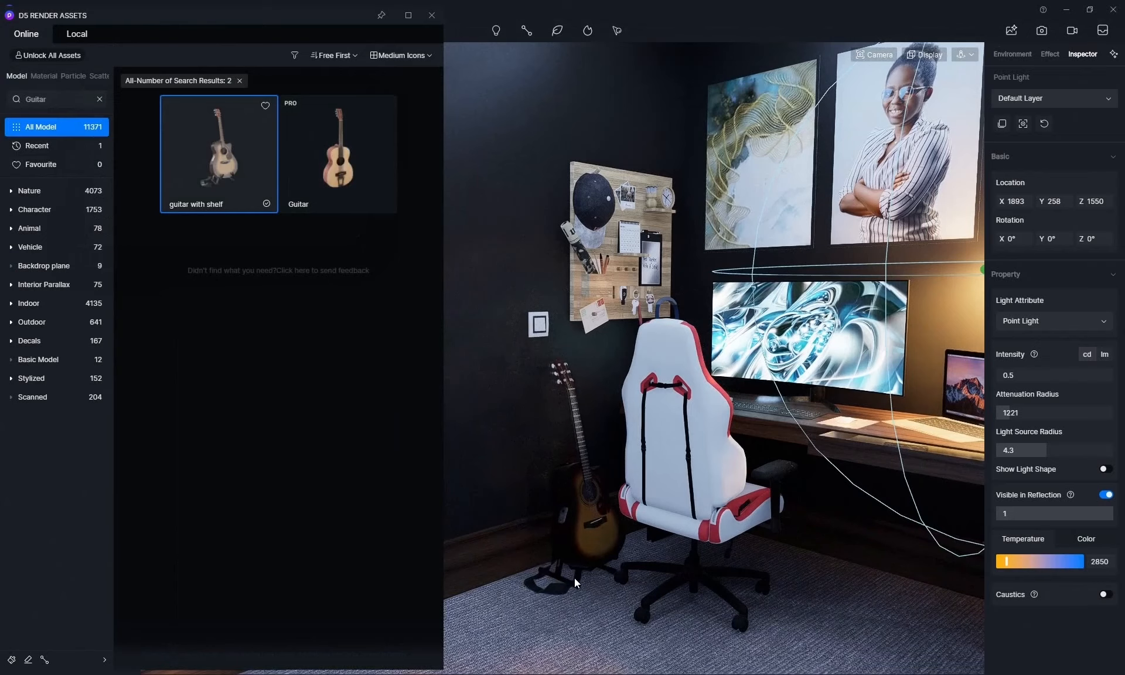
click(574, 578)
right_drag(574, 578, 750, 592)
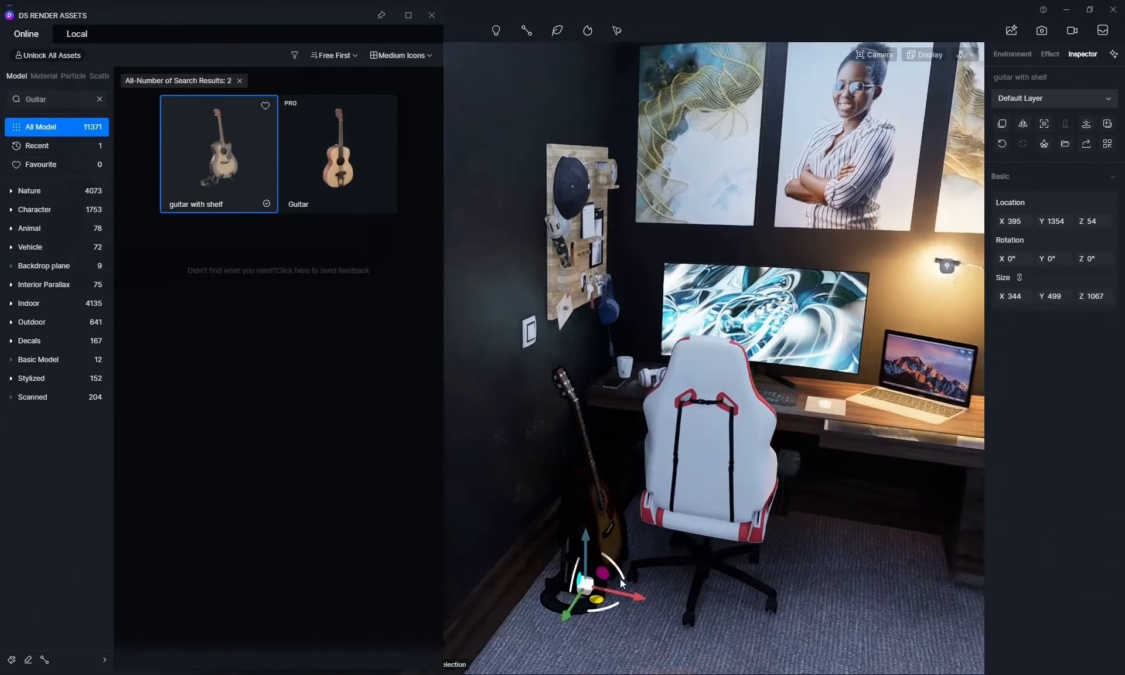
scroll(620, 578, up, 5)
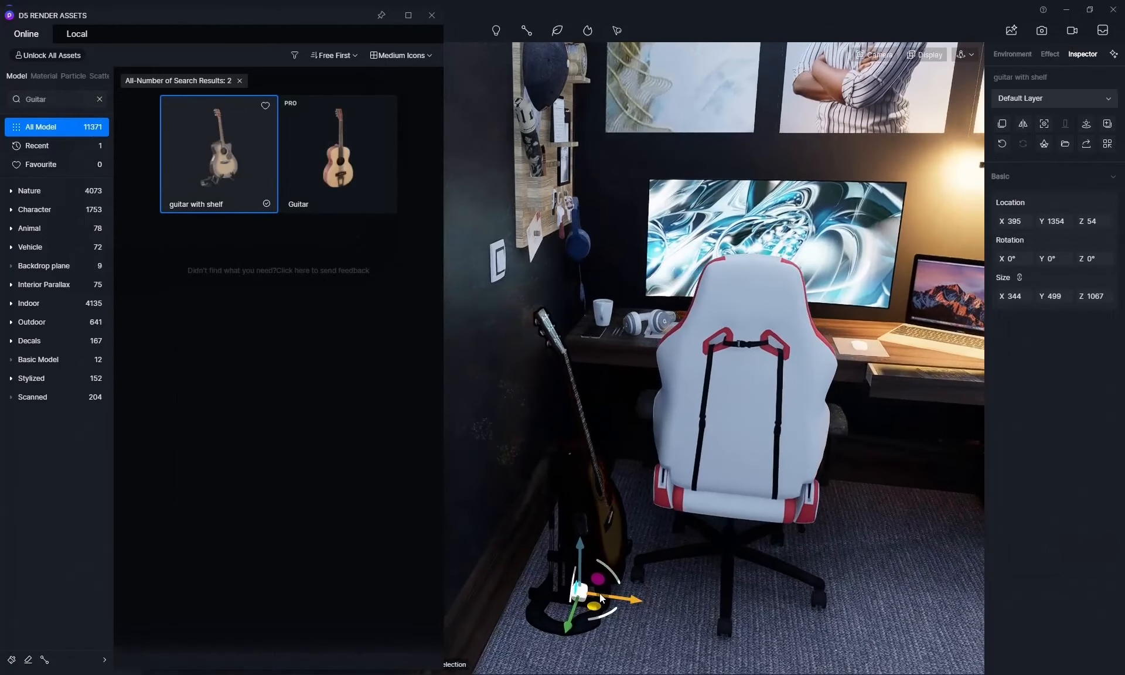
- Enlarge the guitar with shelf to 376 × 546 × 1166 and move it beside the dark wall at X 347, Y 1521
drag(635, 600, 620, 599)
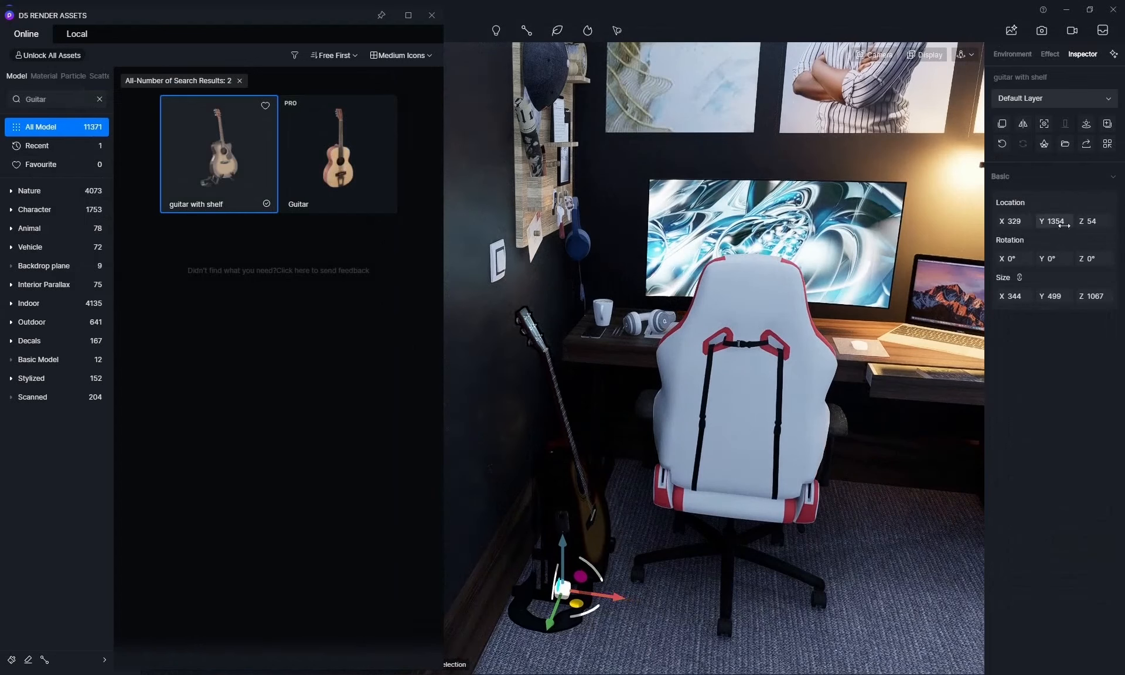
drag(1078, 296, 1085, 295)
drag(613, 596, 621, 598)
middle_drag(703, 544, 570, 545)
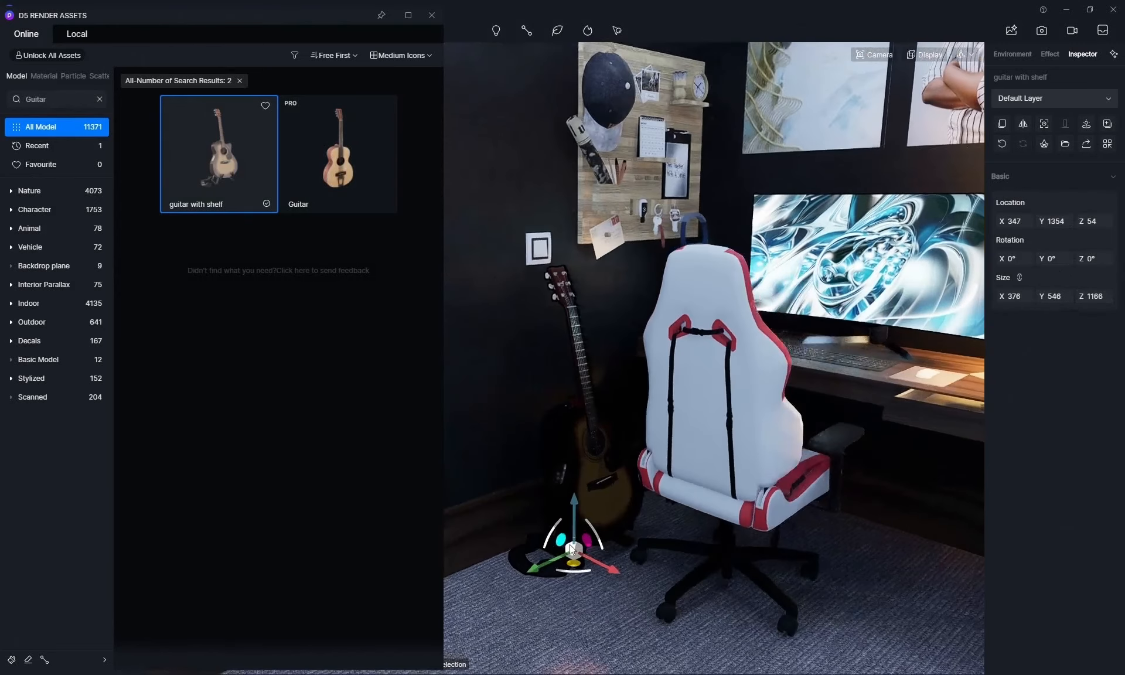
drag(534, 568, 503, 581)
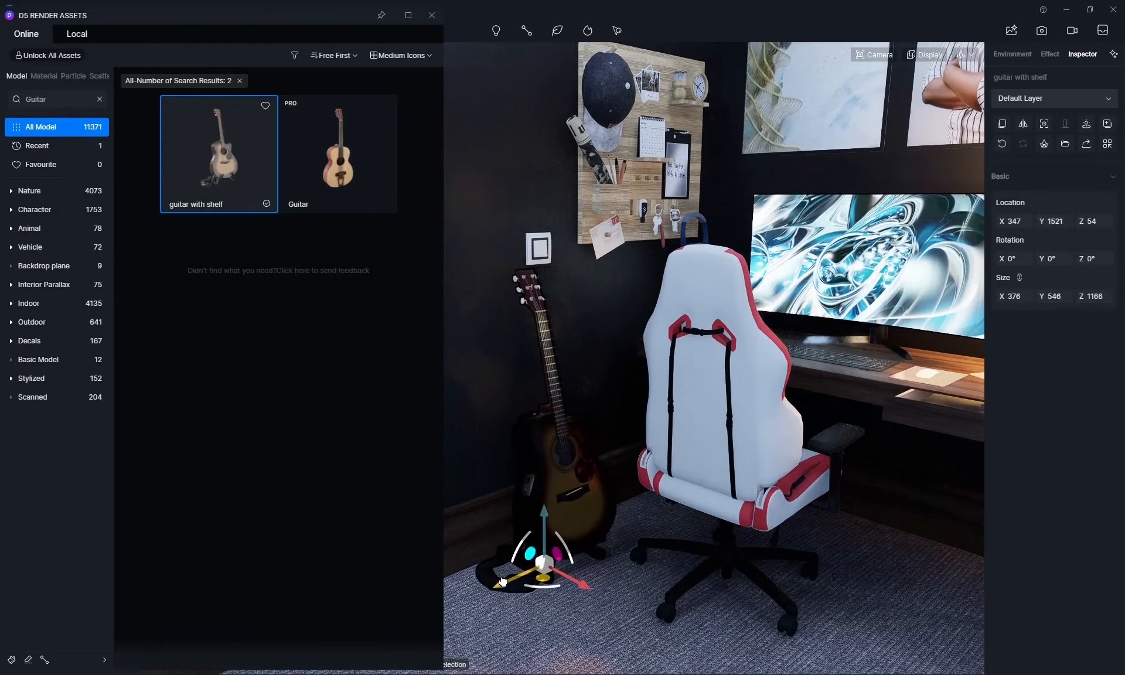
click(432, 14)
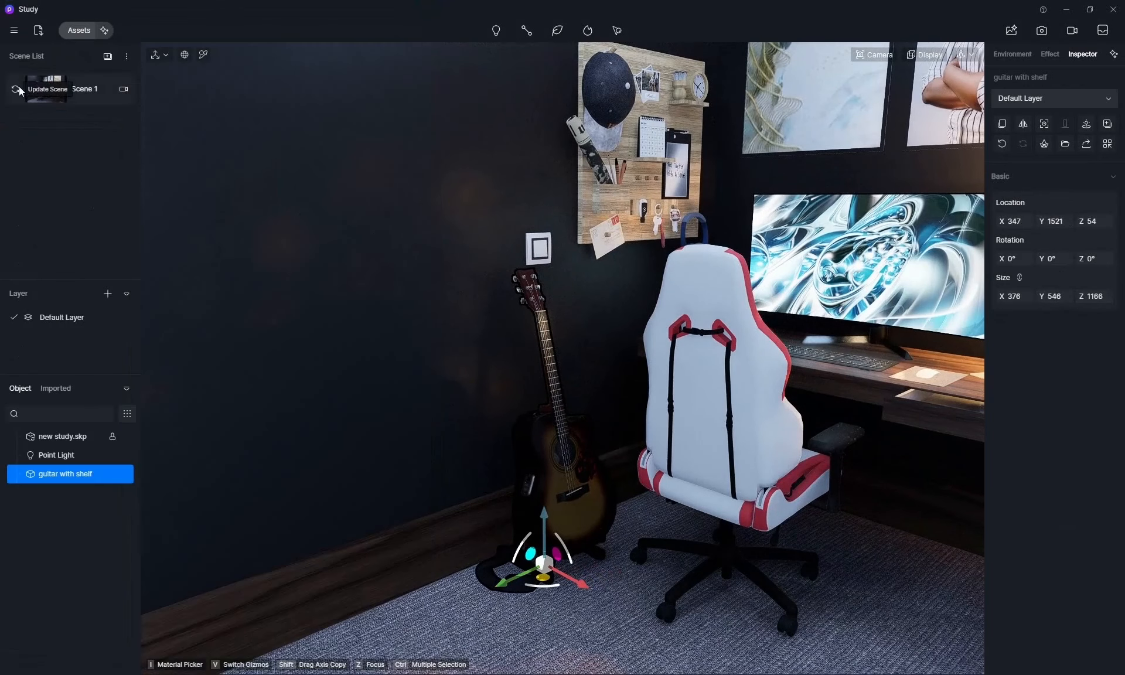
- Return to the Scene 1 view and add it to the scene list as a second scene
click(40, 86)
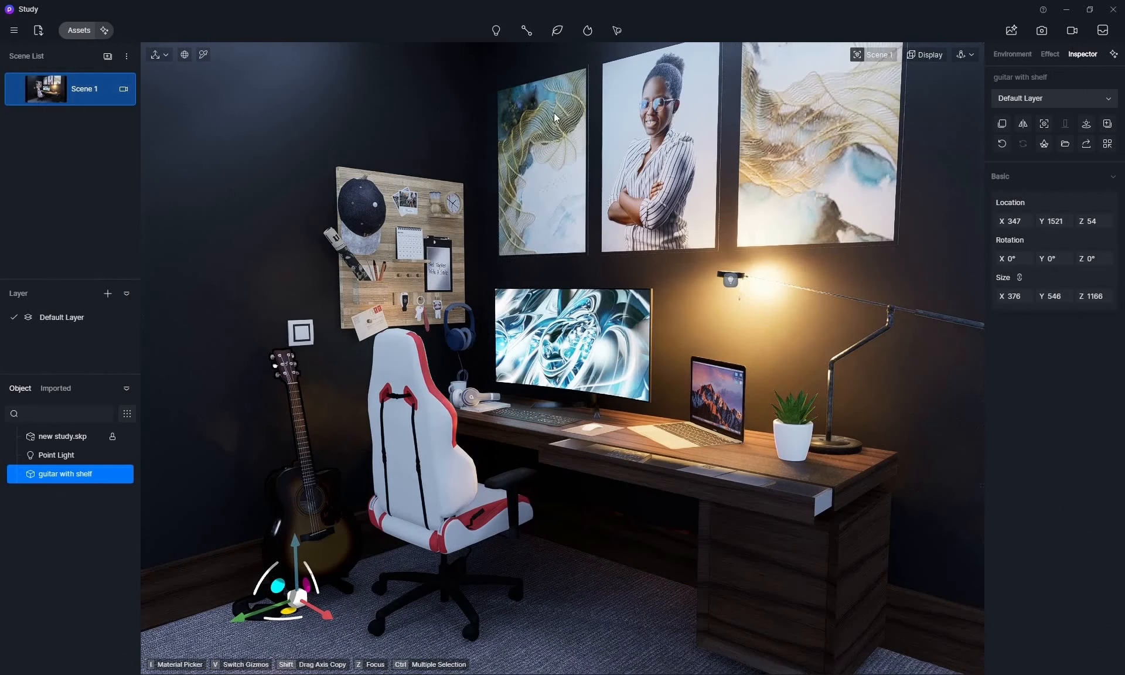
click(109, 57)
- Try wider and narrower camera fields of view, ending at 53.1° with a 36 mm focal length
middle_drag(426, 227, 575, 234)
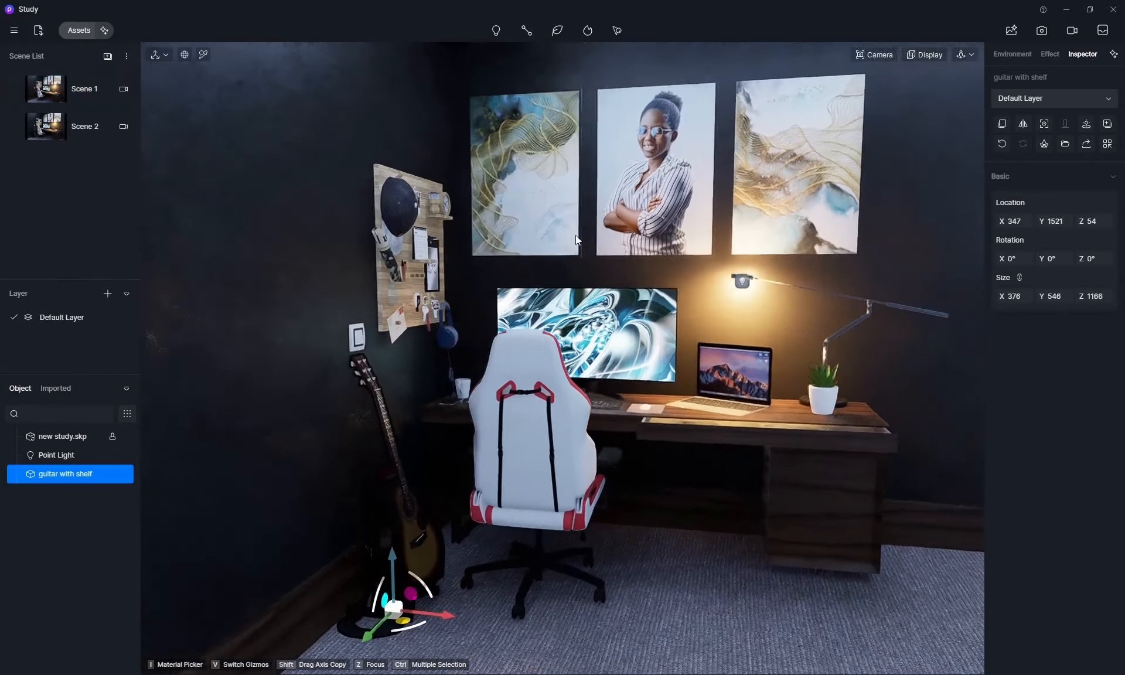
scroll(589, 234, up, 2)
scroll(590, 234, down, 3)
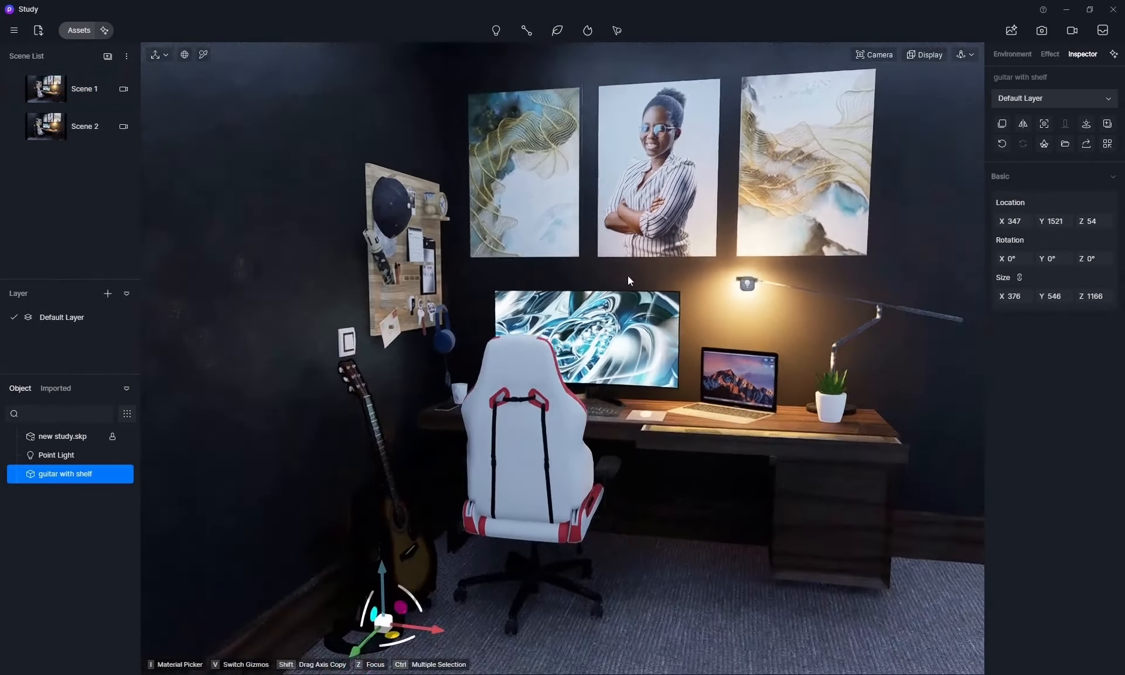
middle_drag(581, 233, 517, 259)
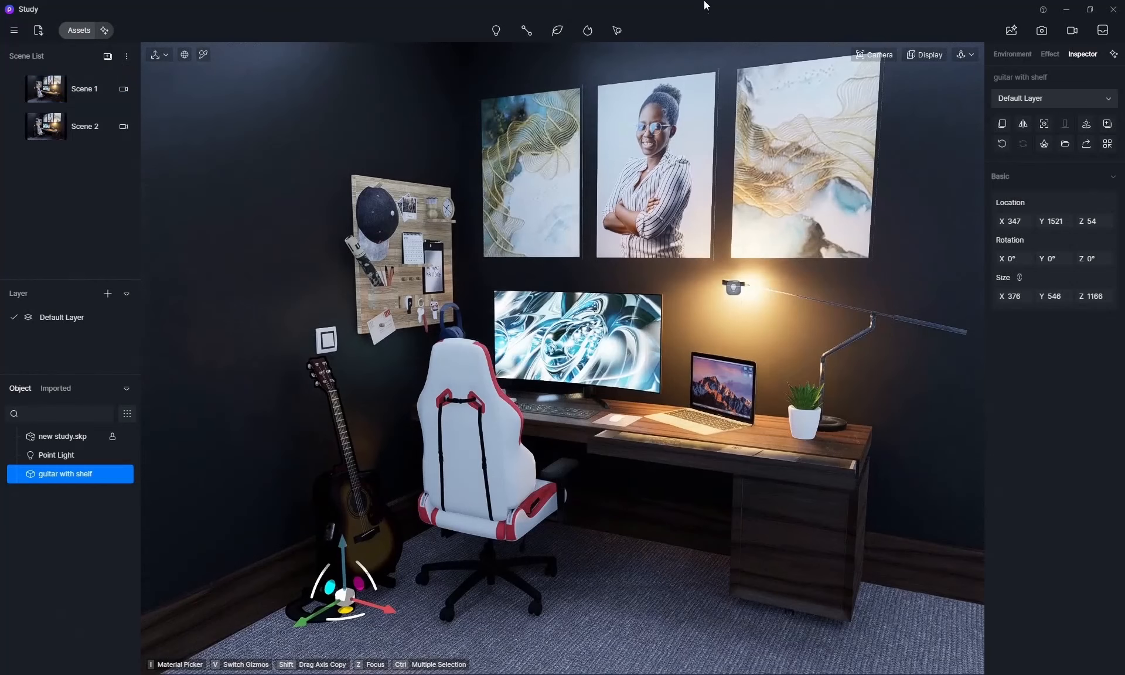
click(876, 54)
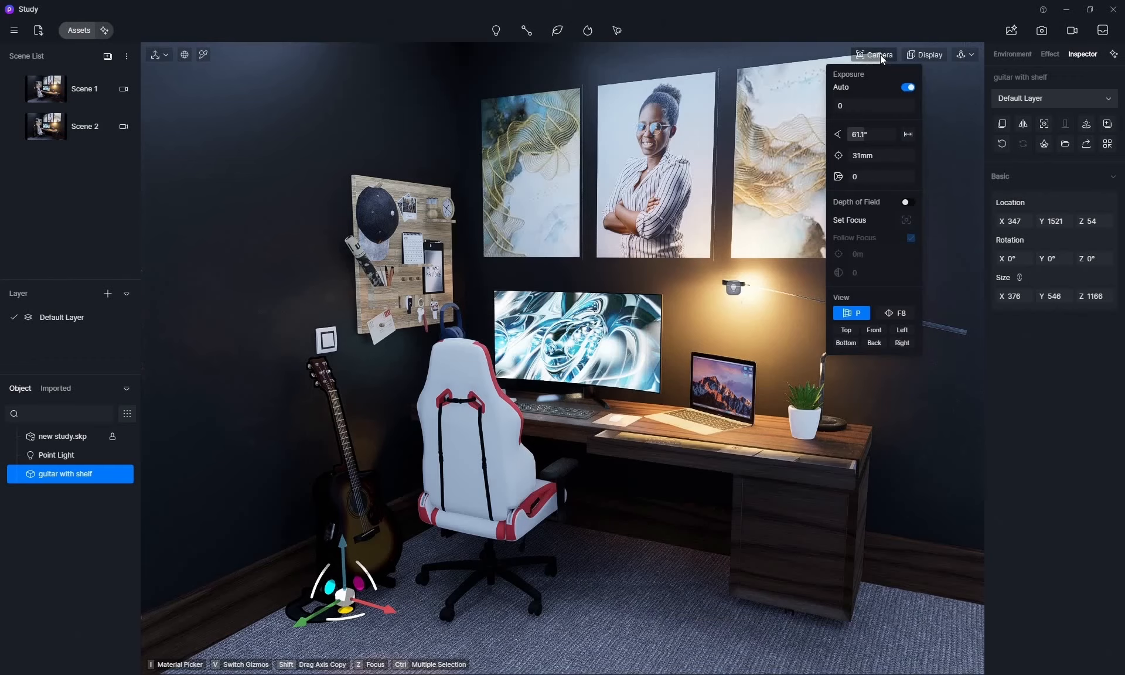
mouse_move(860, 134)
mouse_down()
mouse_move(873, 133)
mouse_move(861, 135)
mouse_up()
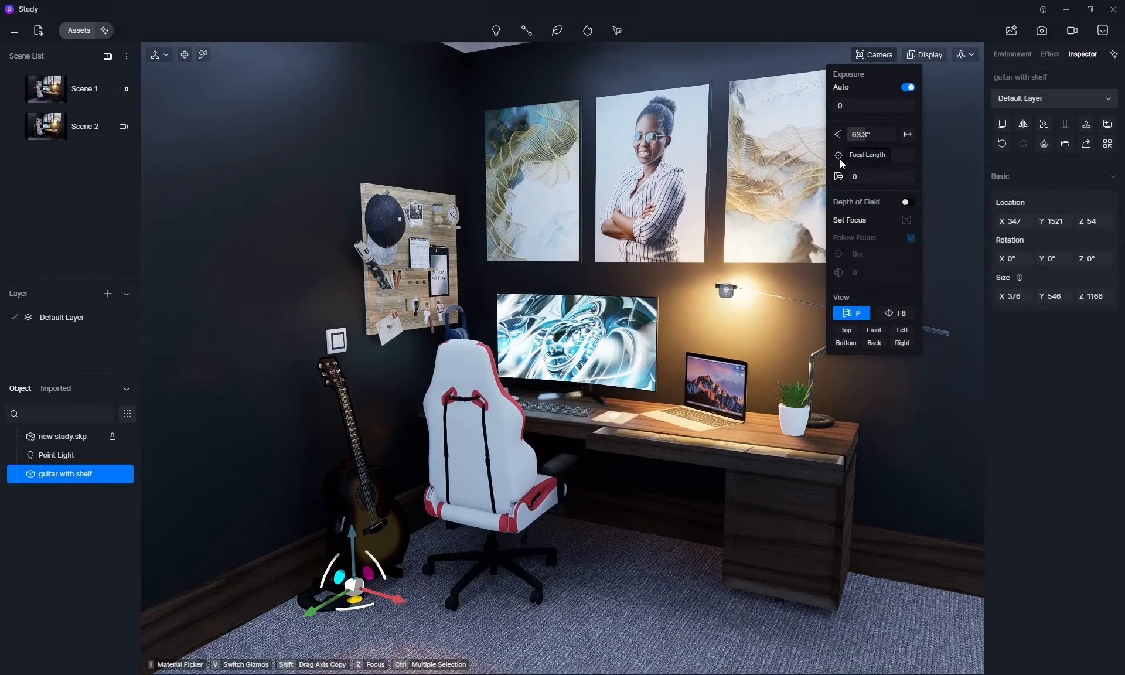
mouse_move(856, 155)
mouse_down()
mouse_move(867, 157)
mouse_move(860, 134)
mouse_up()
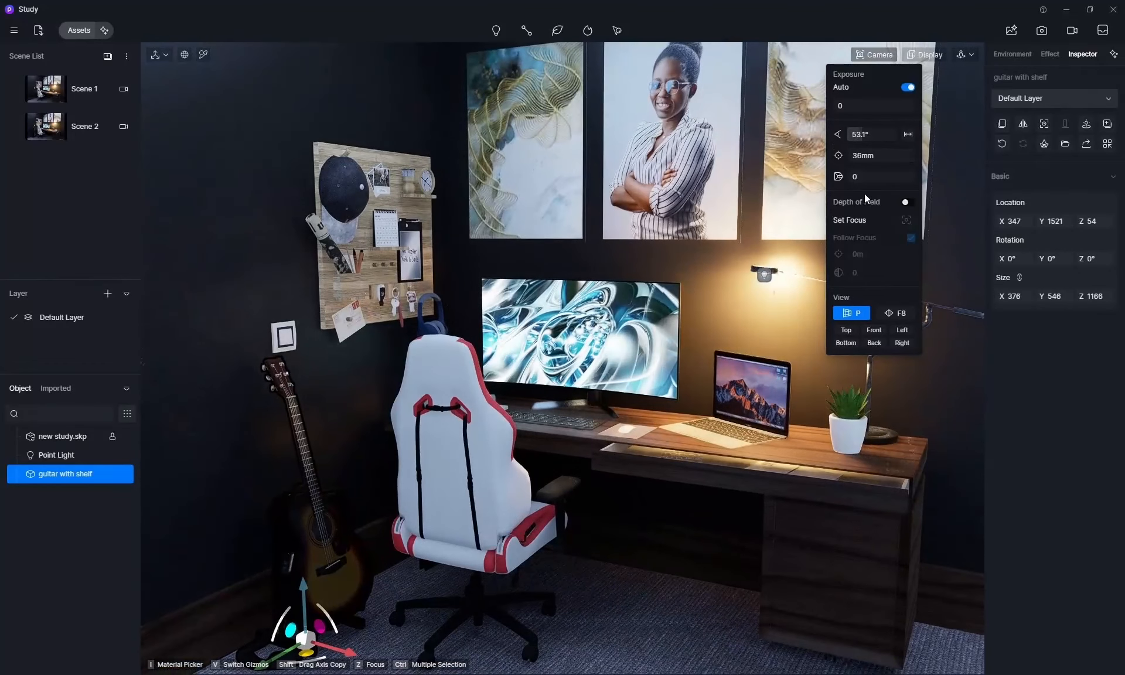
drag(861, 177, 817, 176)
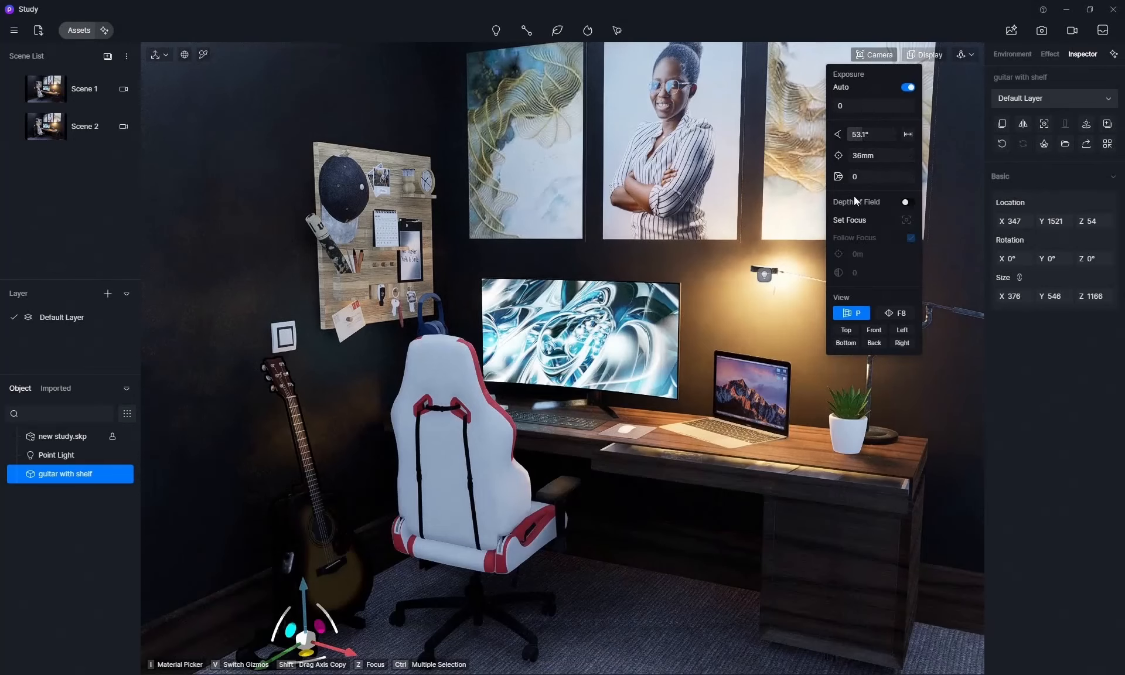
- Enable depth of field and set the camera focus on the headphones on the desk
click(906, 203)
scroll(576, 381, up, 2)
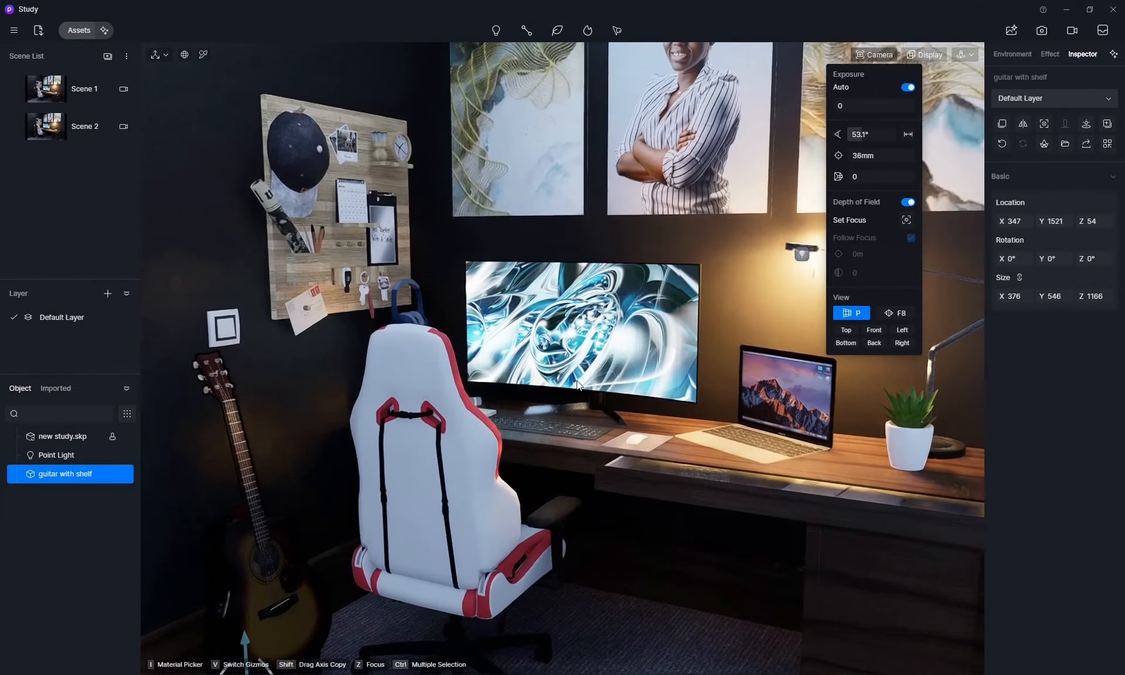
scroll(576, 380, down, 1)
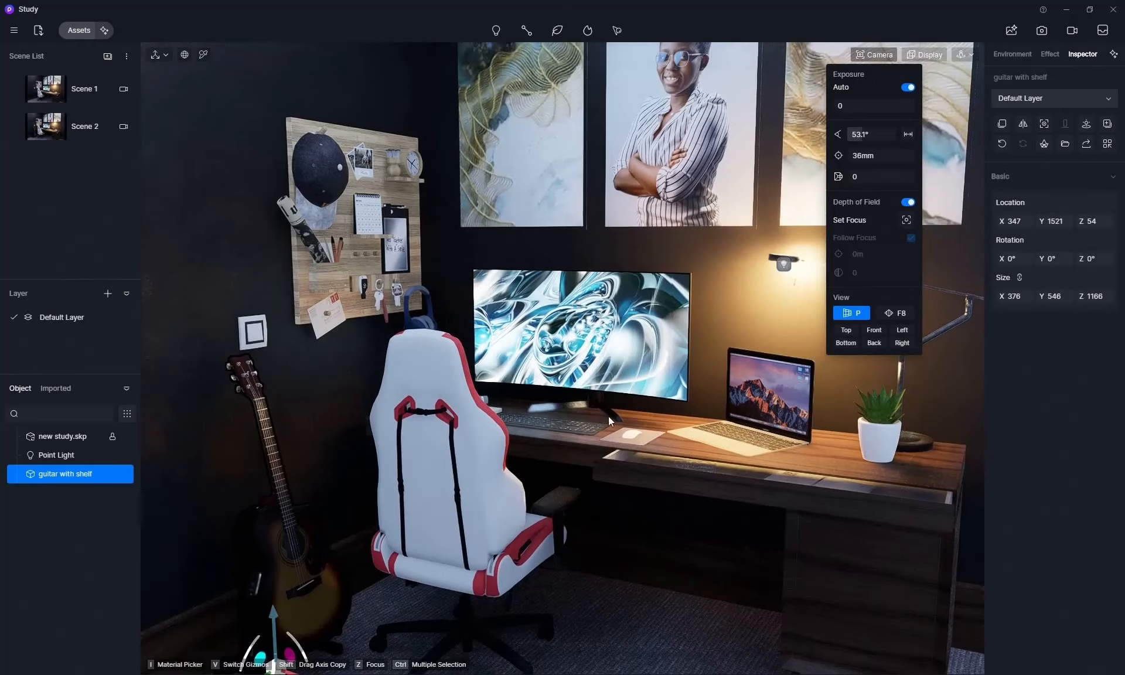
scroll(456, 379, up, 4)
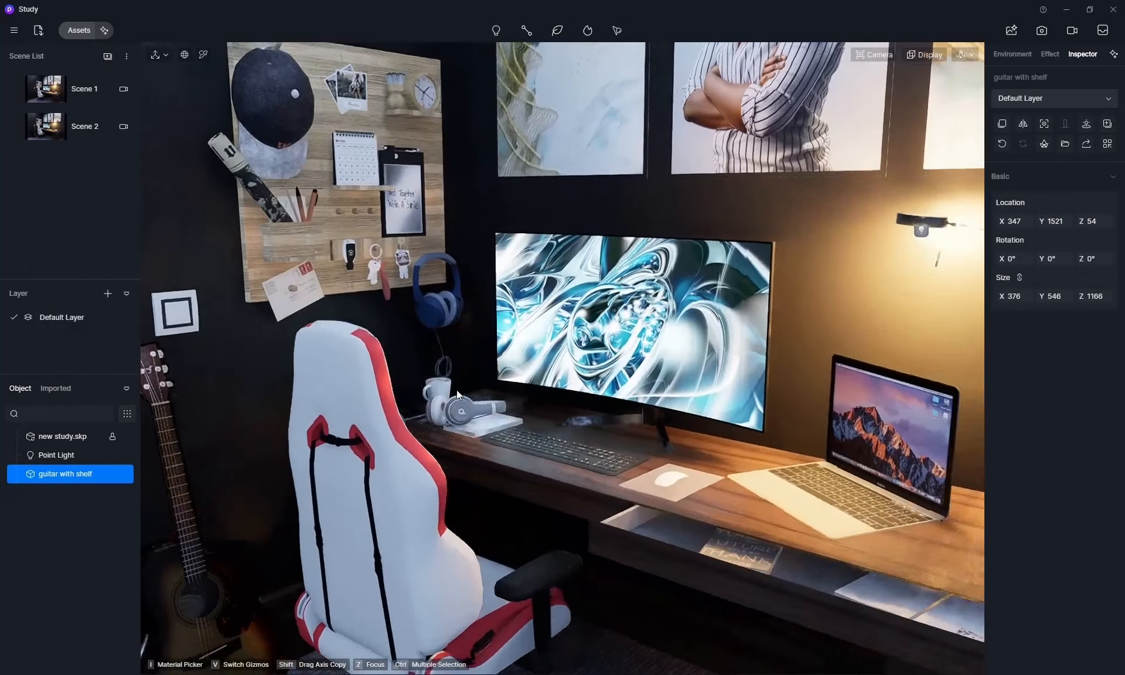
scroll(458, 410, up, 4)
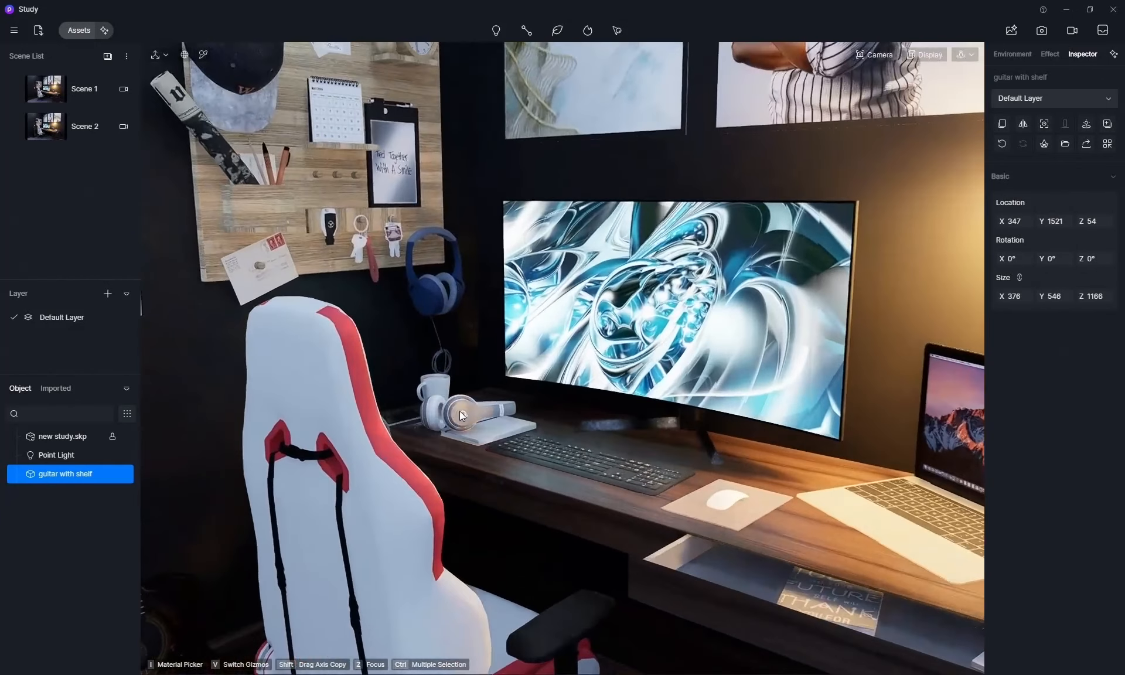
click(797, 109)
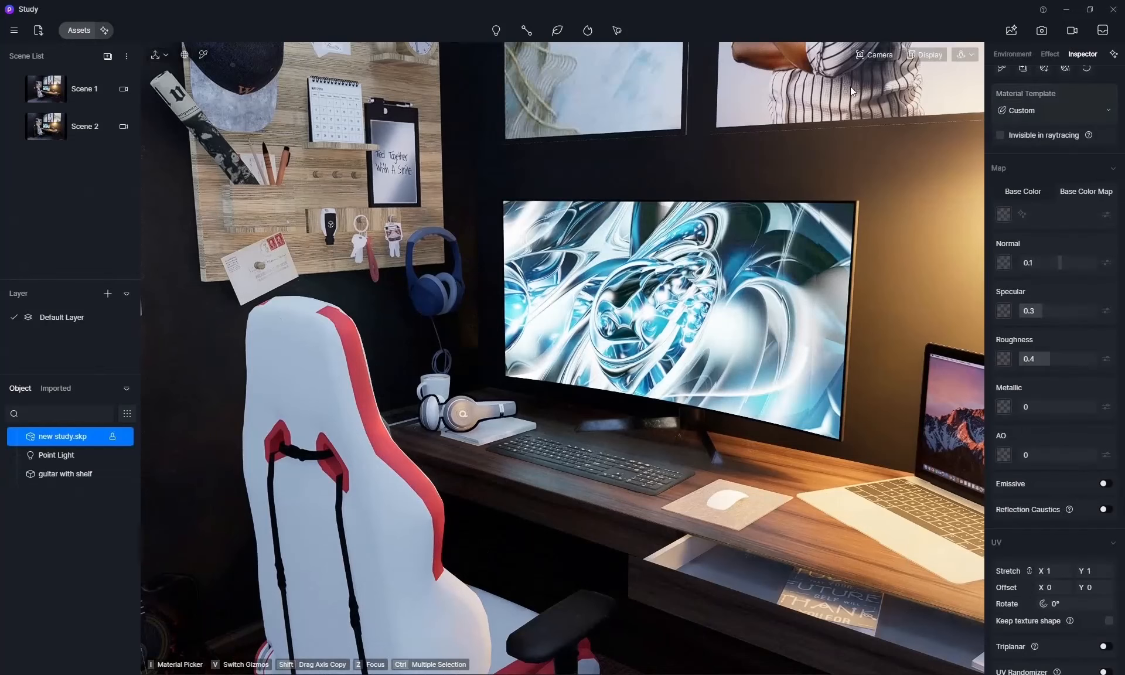
mouse_move(876, 67)
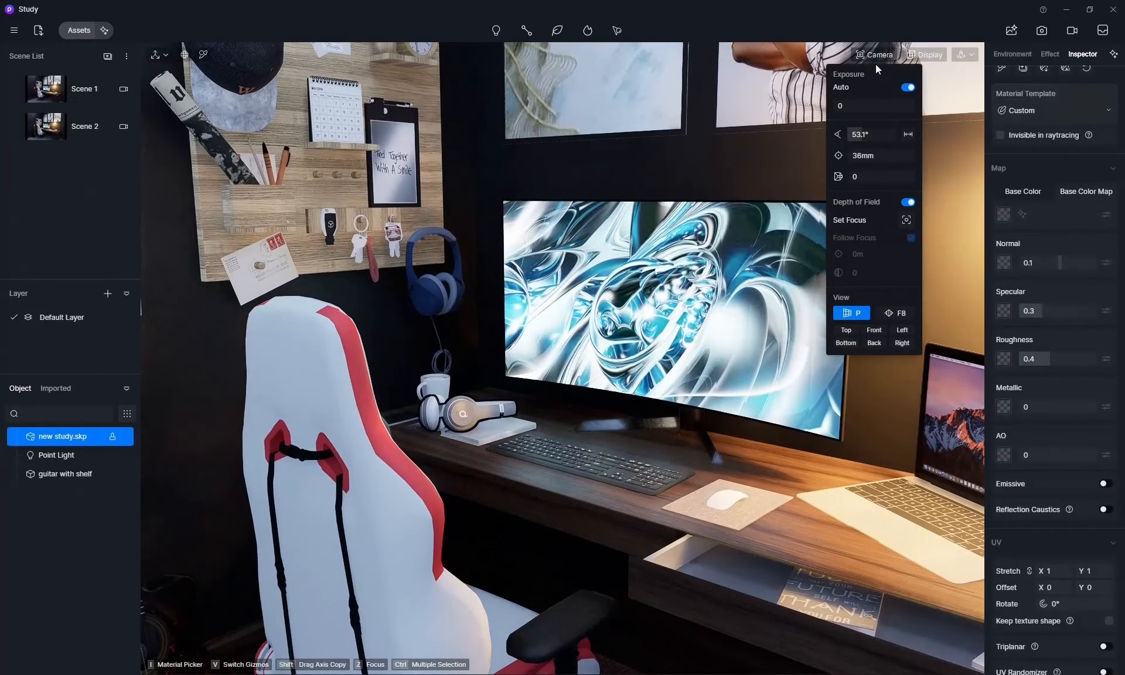
click(905, 221)
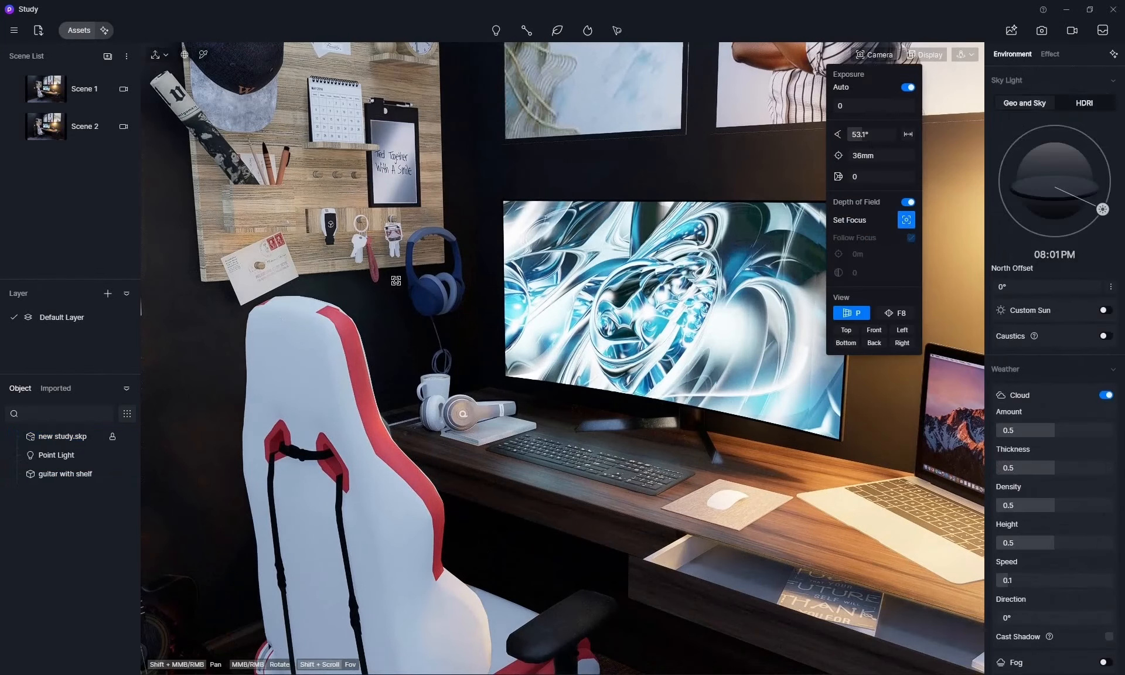
click(459, 408)
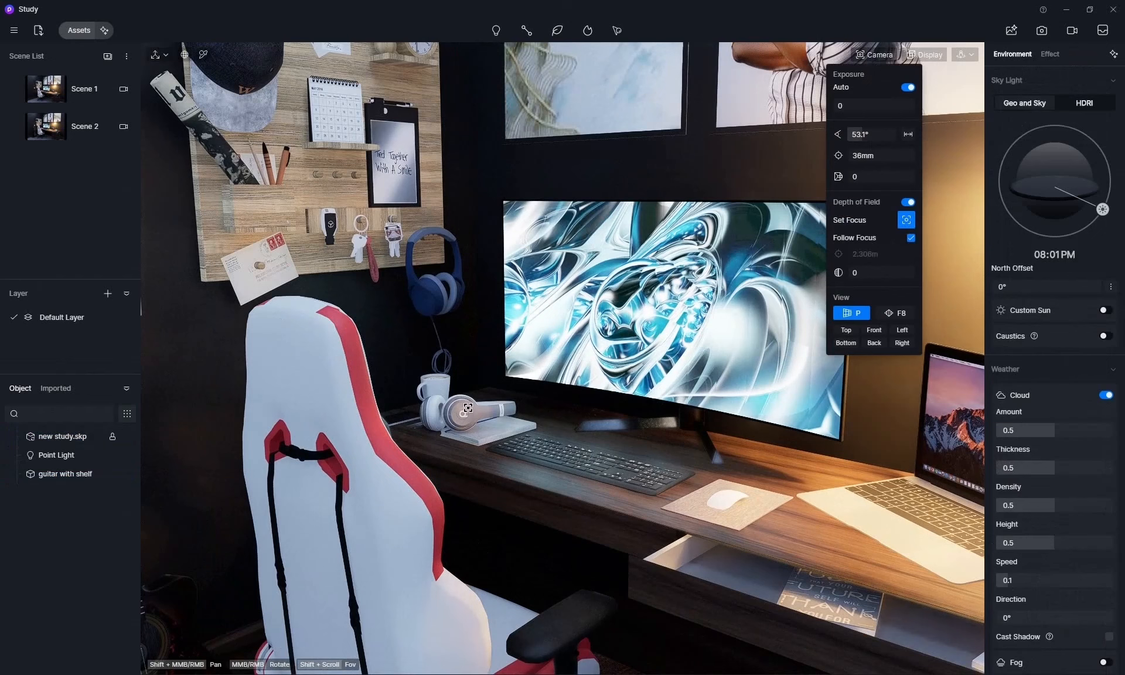
- Turn off Follow Focus, set the depth-of-field blur to 10 and the focus distance to 2.365 m
click(911, 238)
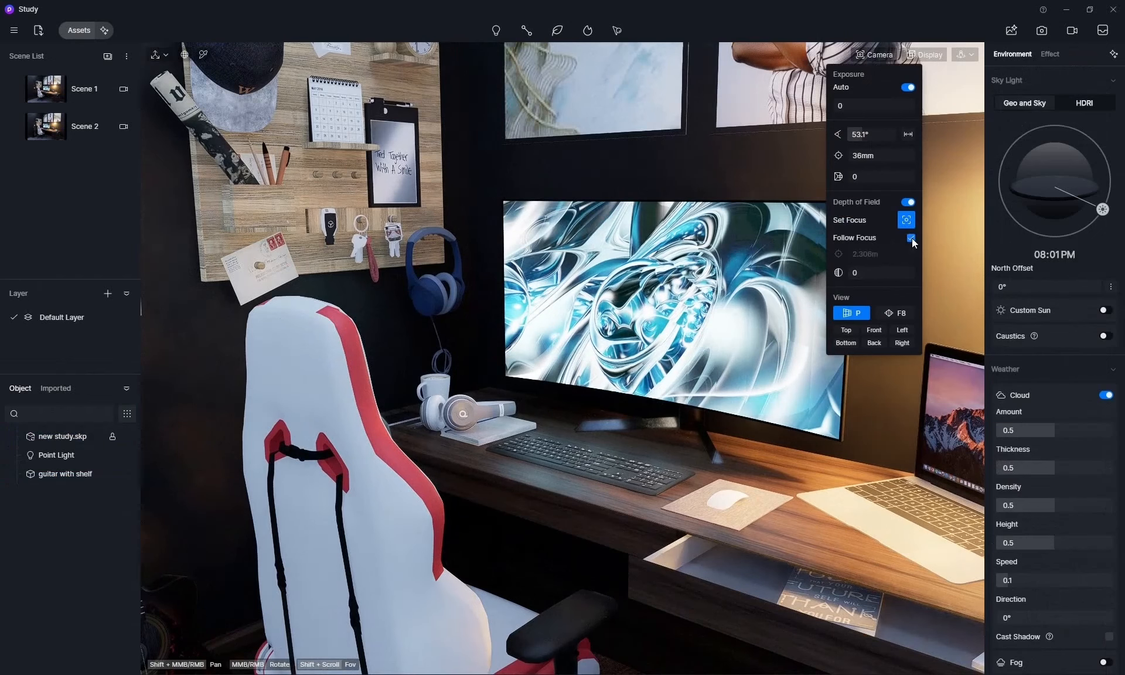
drag(862, 255, 921, 273)
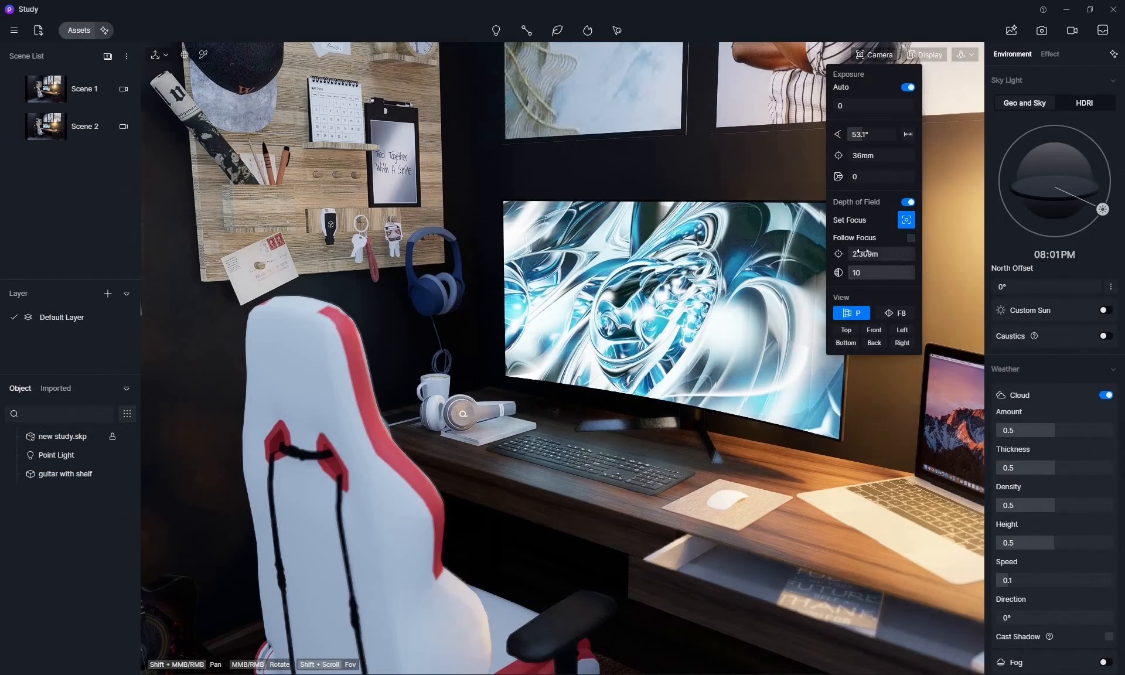
drag(890, 253, 951, 272)
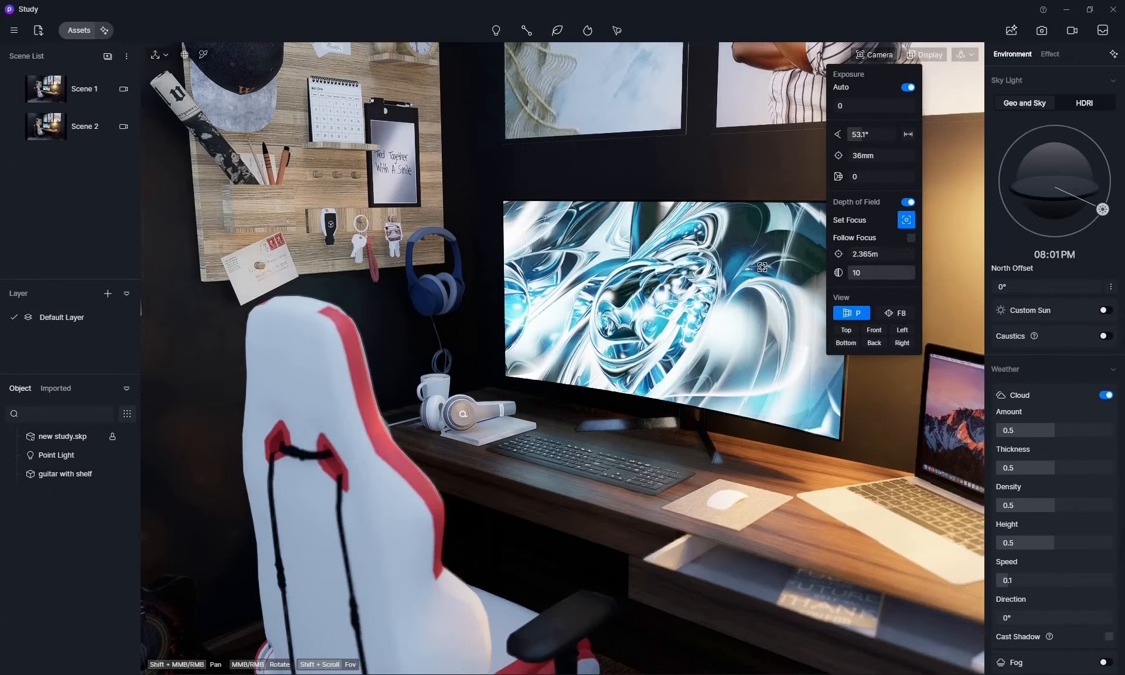
- Set the focus on the desk headphones again from a closer view
scroll(401, 484, up, 3)
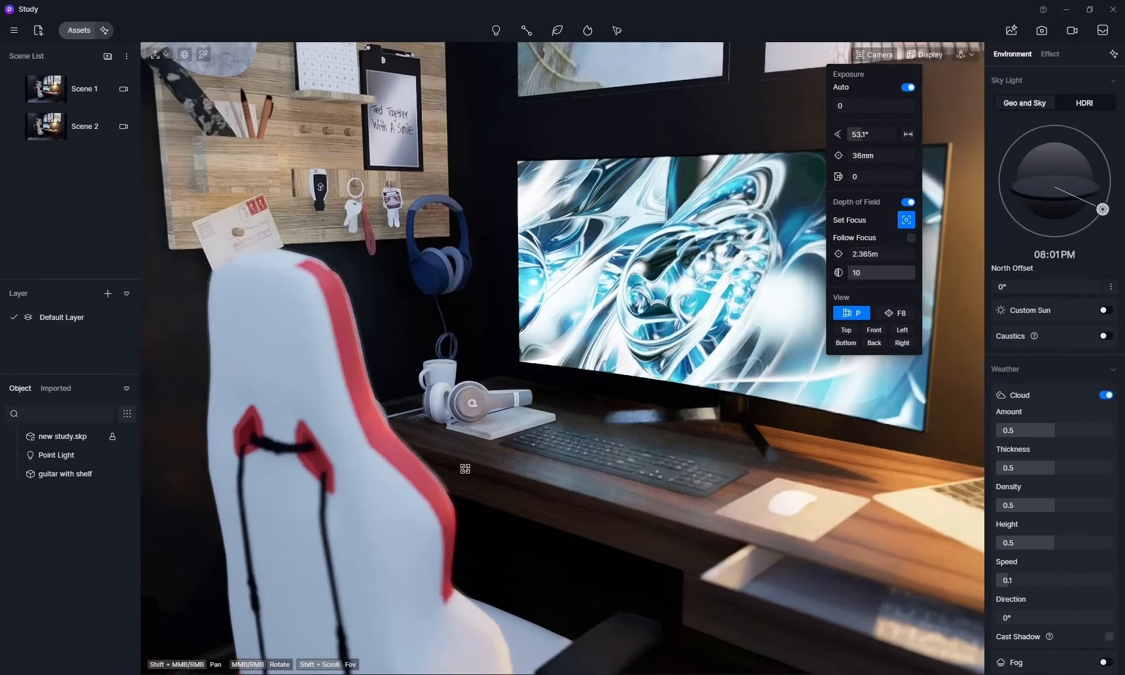
scroll(465, 468, up, 4)
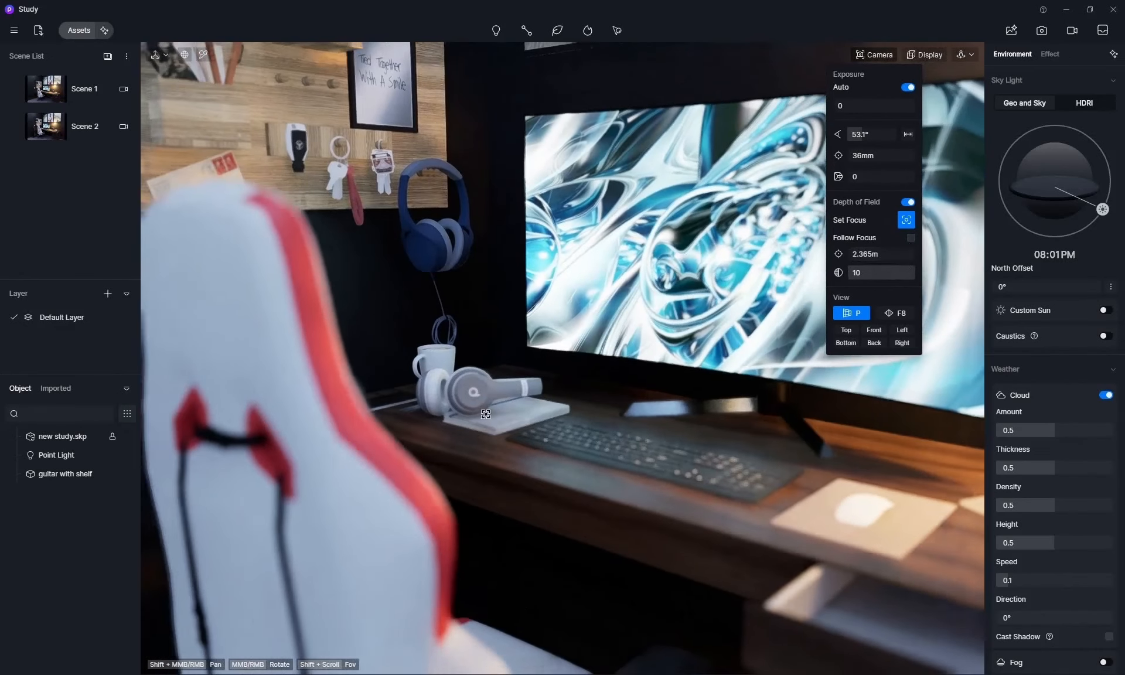
click(484, 402)
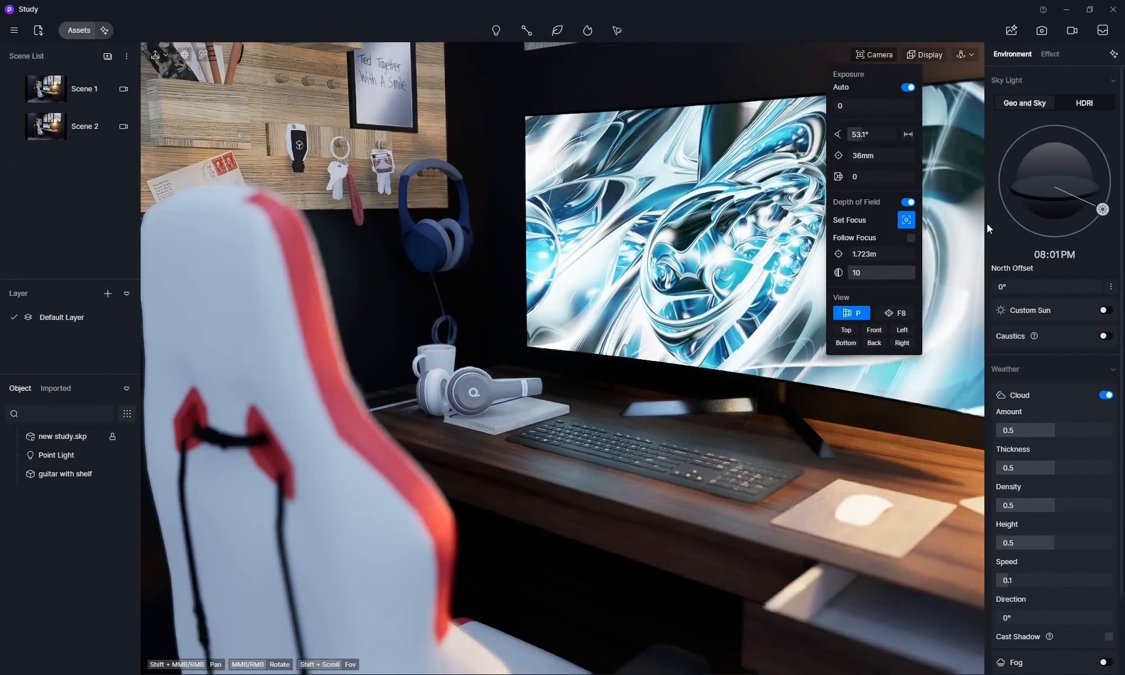
- Turn depth of field off and return to the Scene 2 view
click(912, 202)
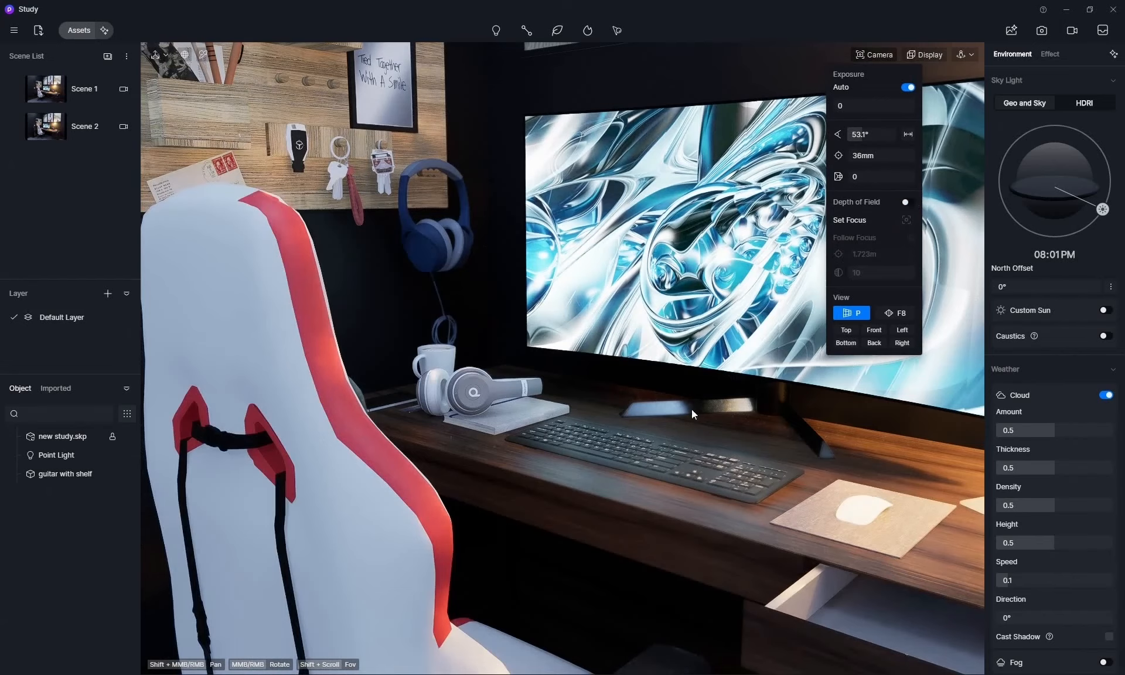
click(45, 136)
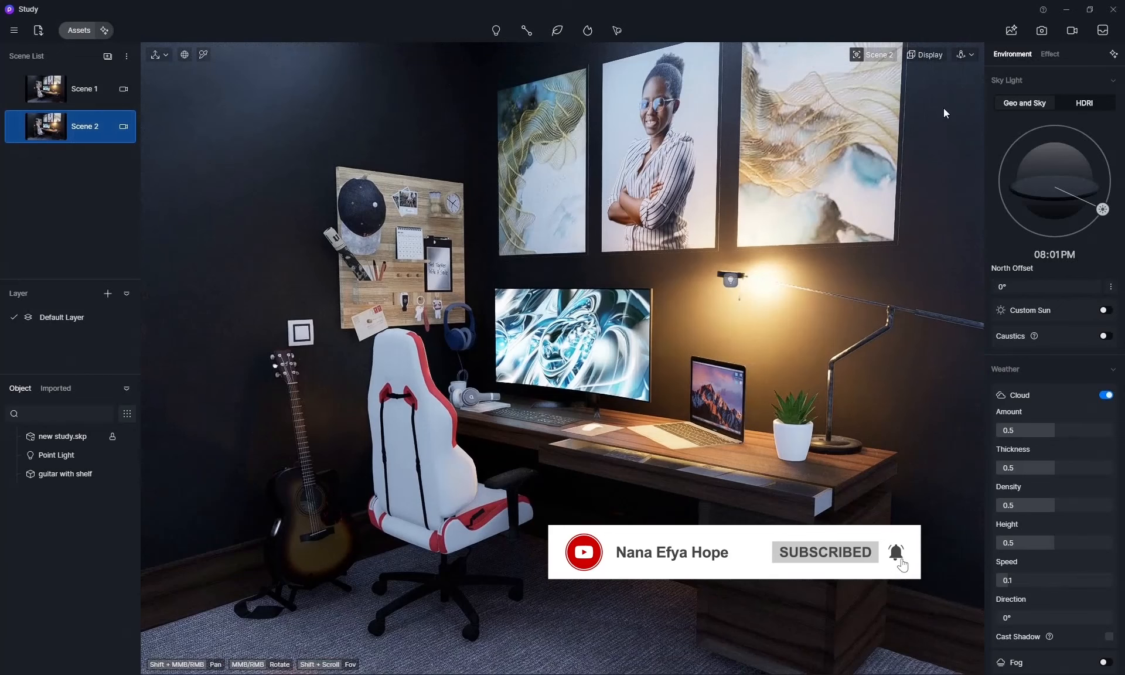
click(855, 55)
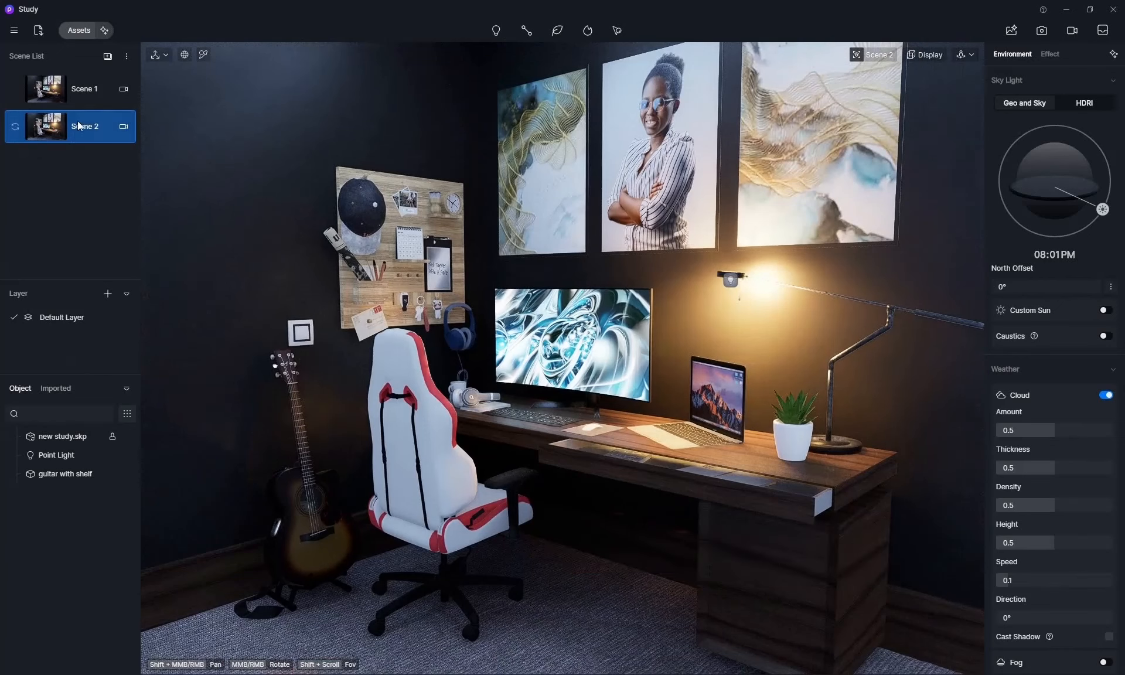
- Set up a still image render at the 4k preset with Channels enabled and the width and height swapped to portrait
click(1042, 31)
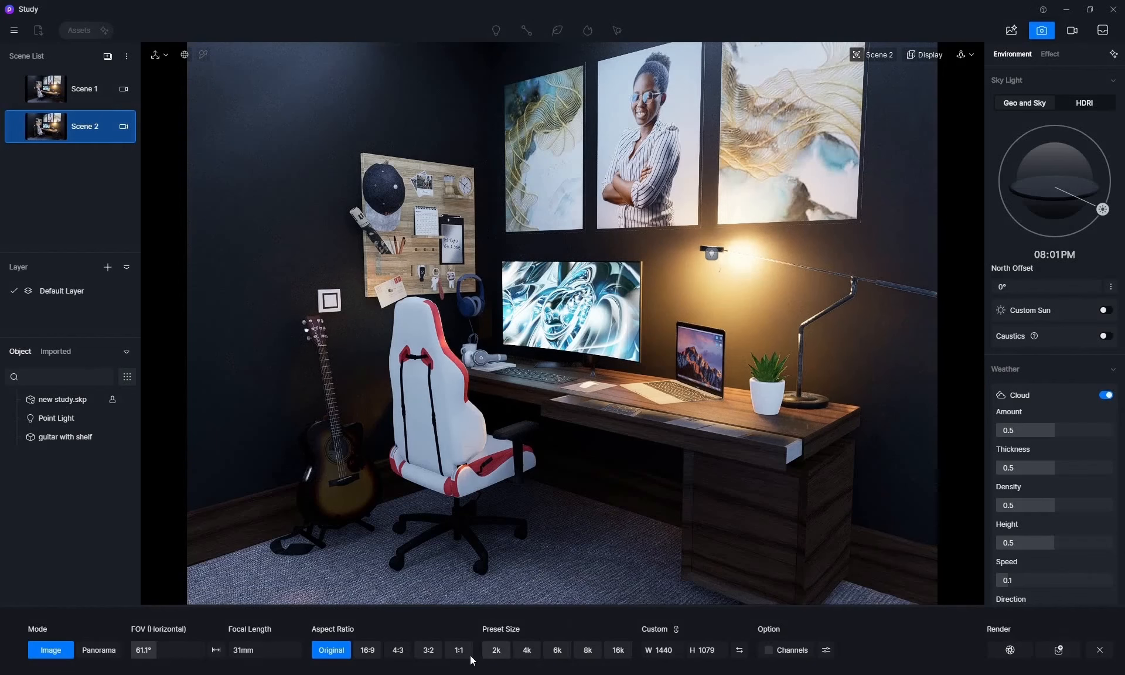
click(526, 651)
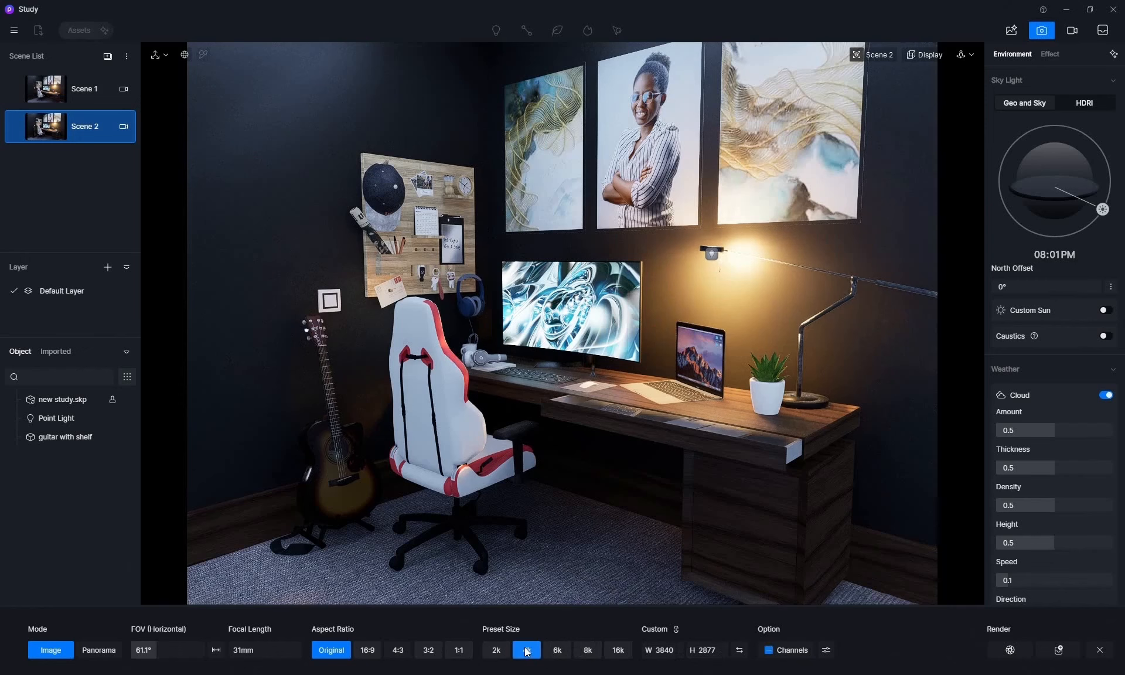
click(740, 650)
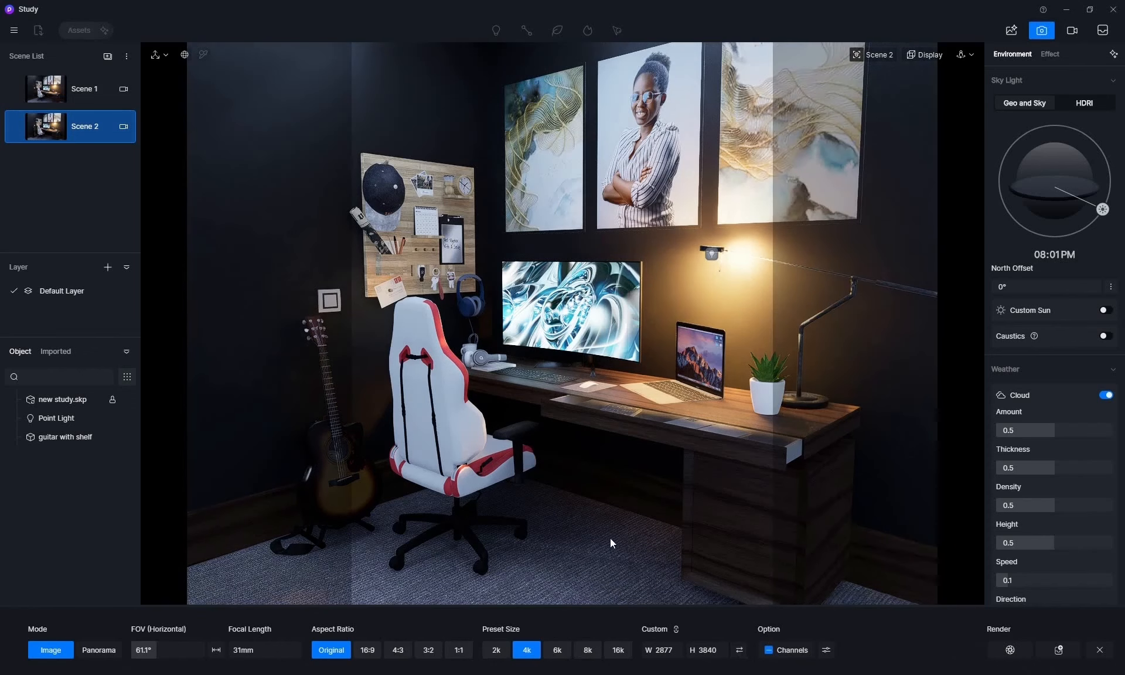
- Update Scene 2 with a closer 33 mm view and set the image output to portrait at 2880 × 3840
click(13, 128)
click(550, 340)
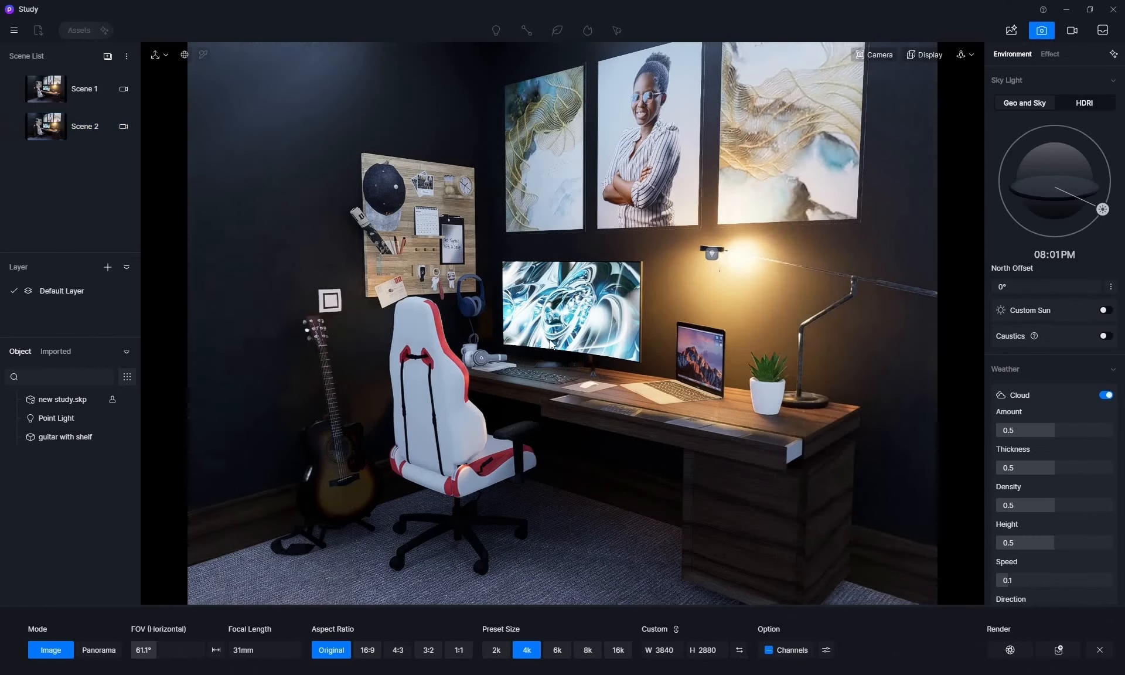
click(740, 651)
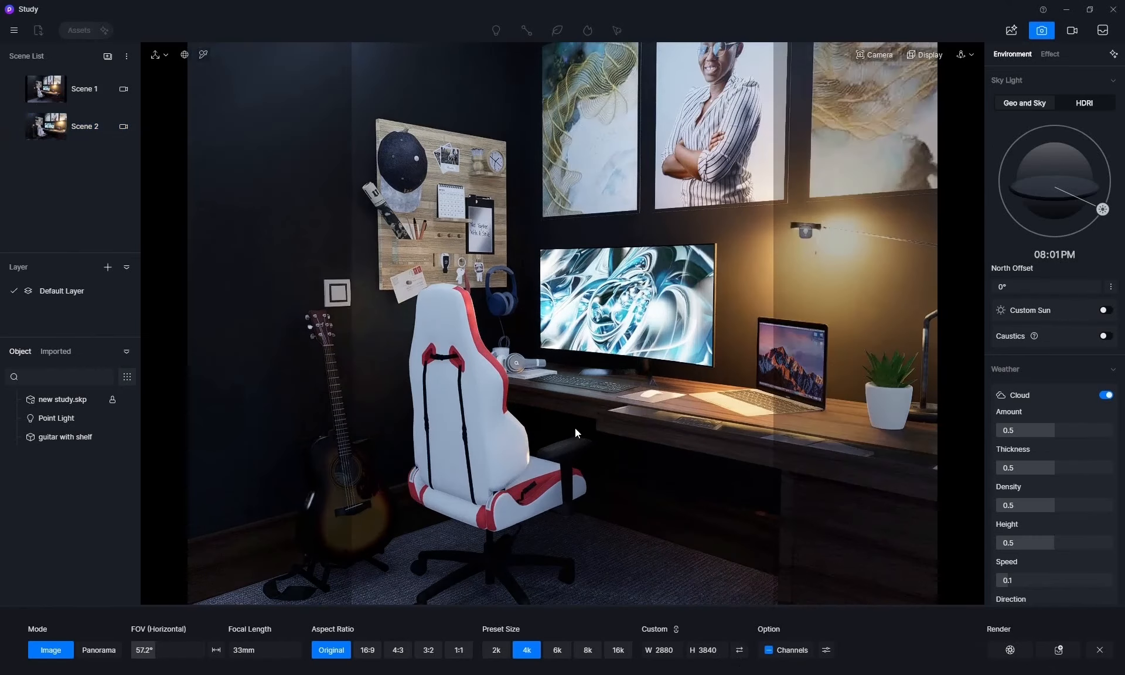
- Update Scene 2 with a raised portrait view from behind the chair, framing the desk, the lamp and the guitar's upper part
middle_drag(575, 435, 623, 452)
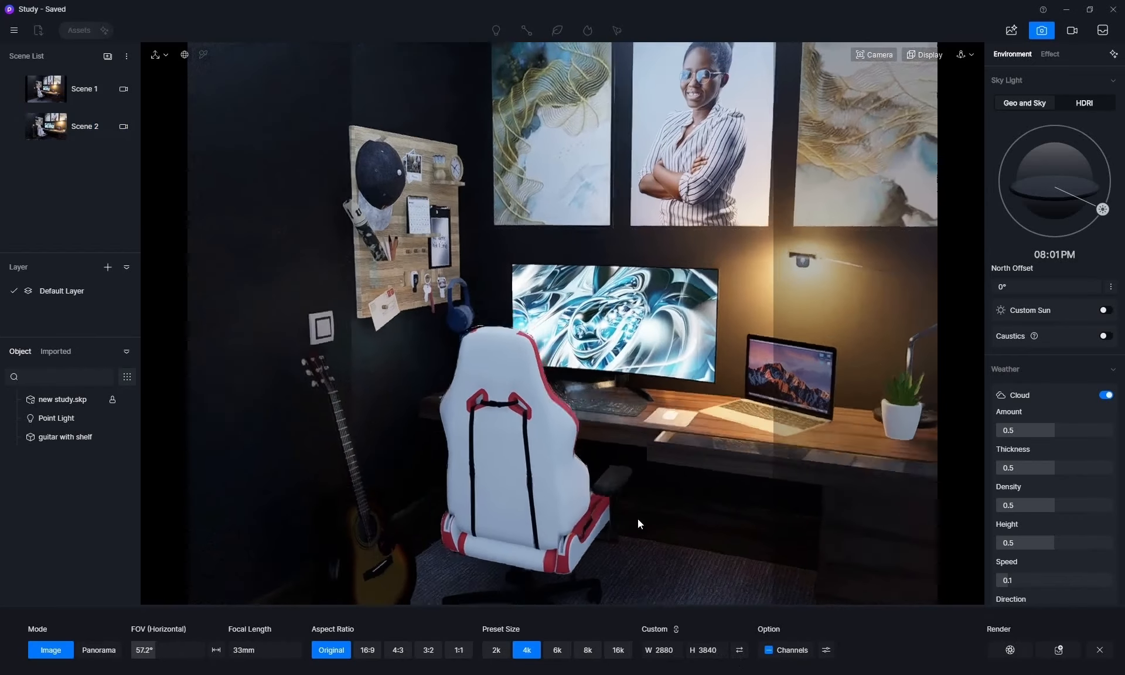
right_drag(638, 519, 646, 541)
scroll(646, 535, down, 1)
middle_drag(662, 512, 666, 473)
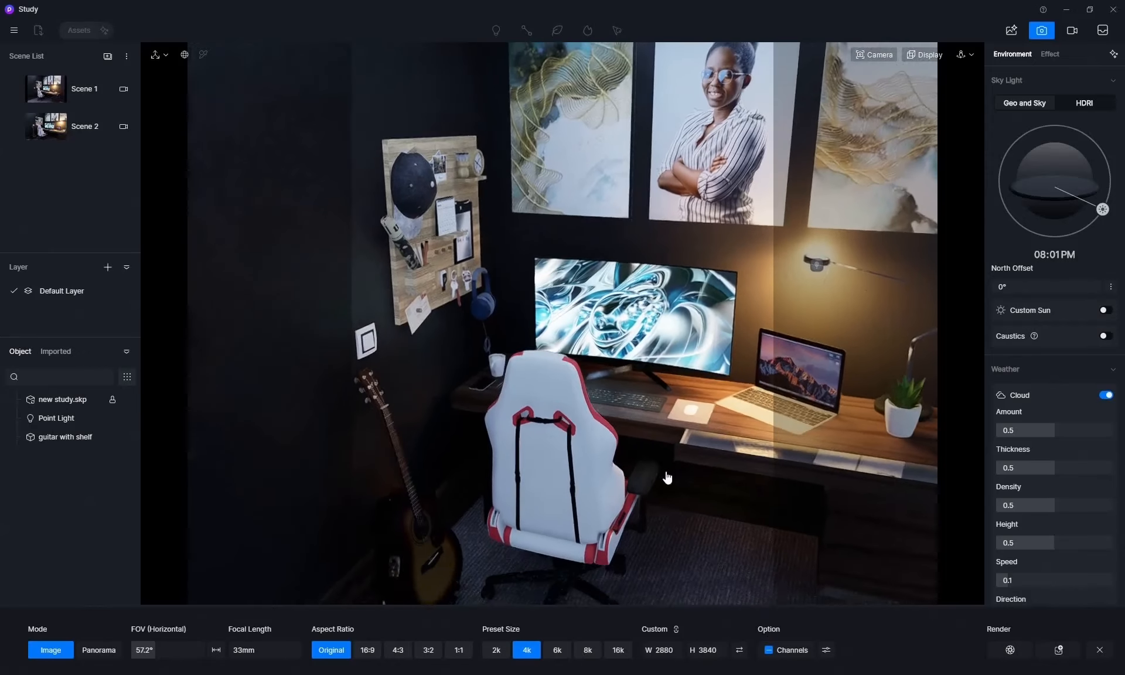
right_drag(670, 501, 677, 546)
middle_drag(677, 547, 701, 484)
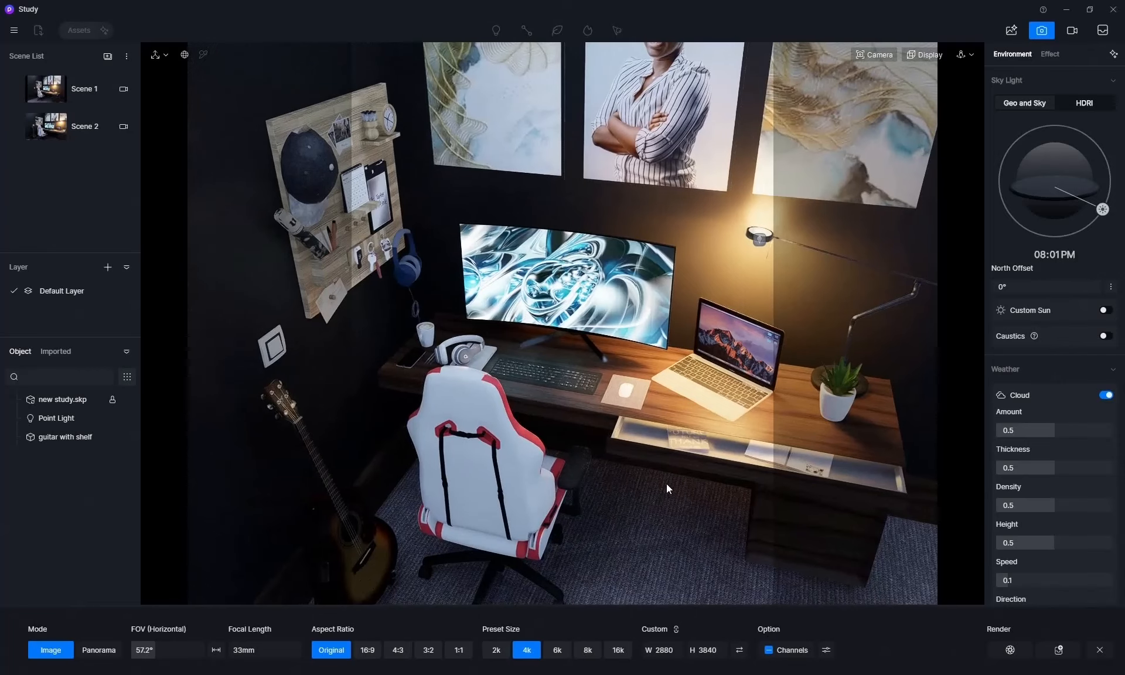
scroll(666, 484, down, 2)
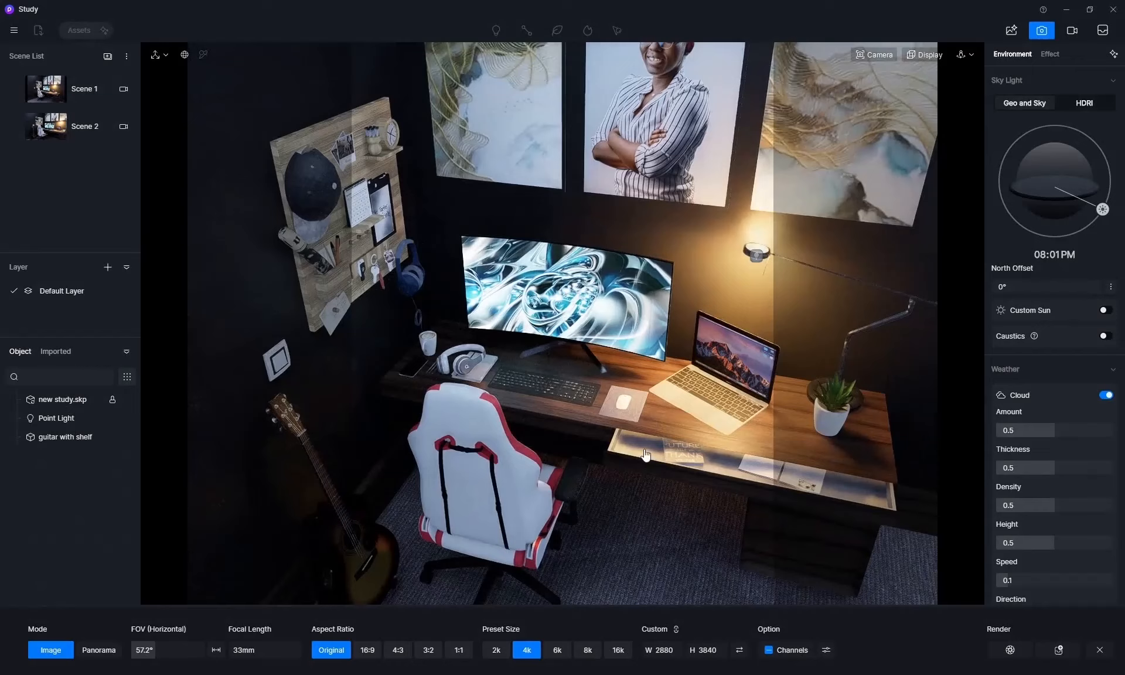
middle_drag(645, 455, 675, 459)
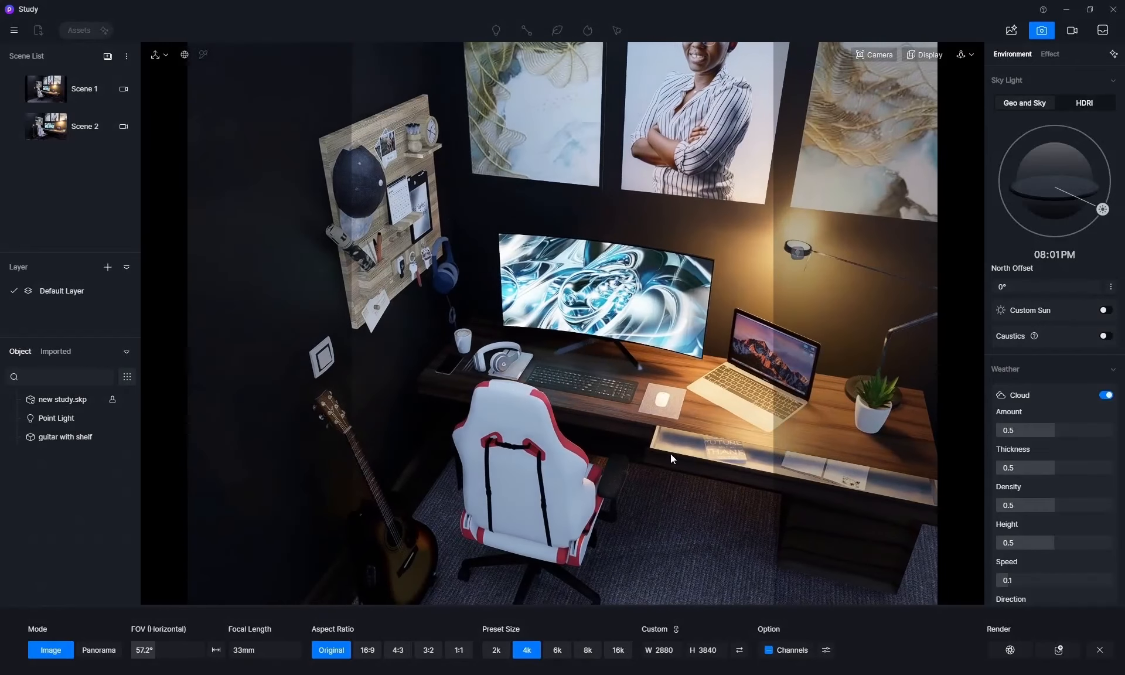
scroll(671, 454, down, 1)
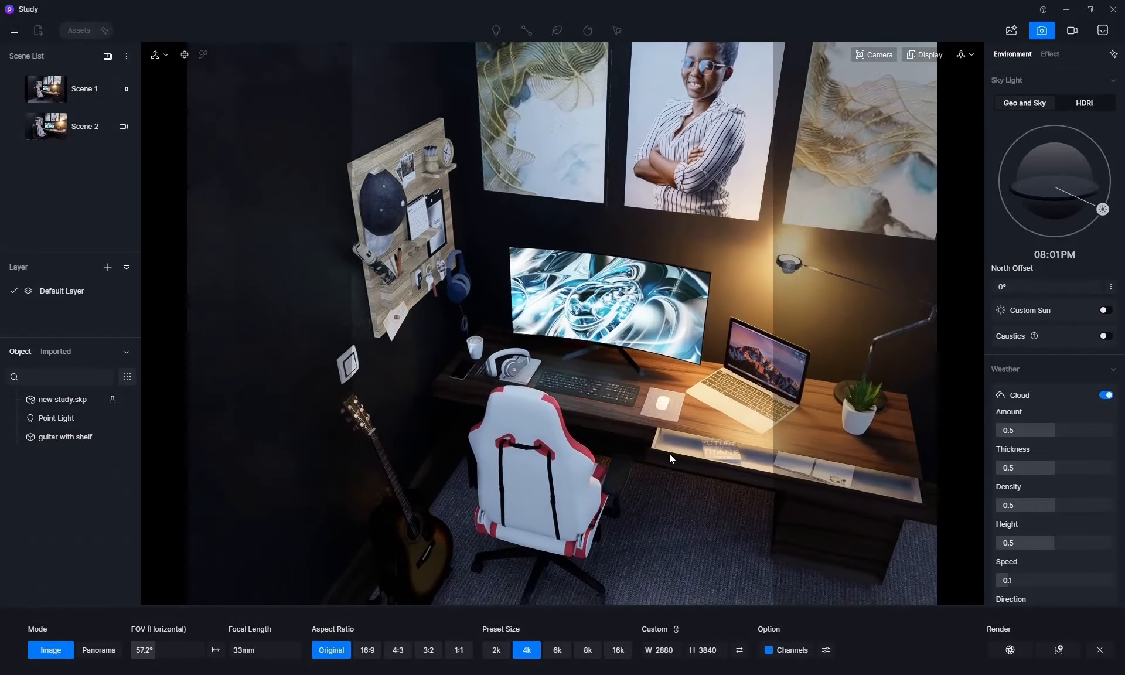
mouse_move(670, 454)
middle_down()
mouse_move(656, 443)
mouse_move(669, 451)
middle_up()
right_drag(670, 451, 736, 448)
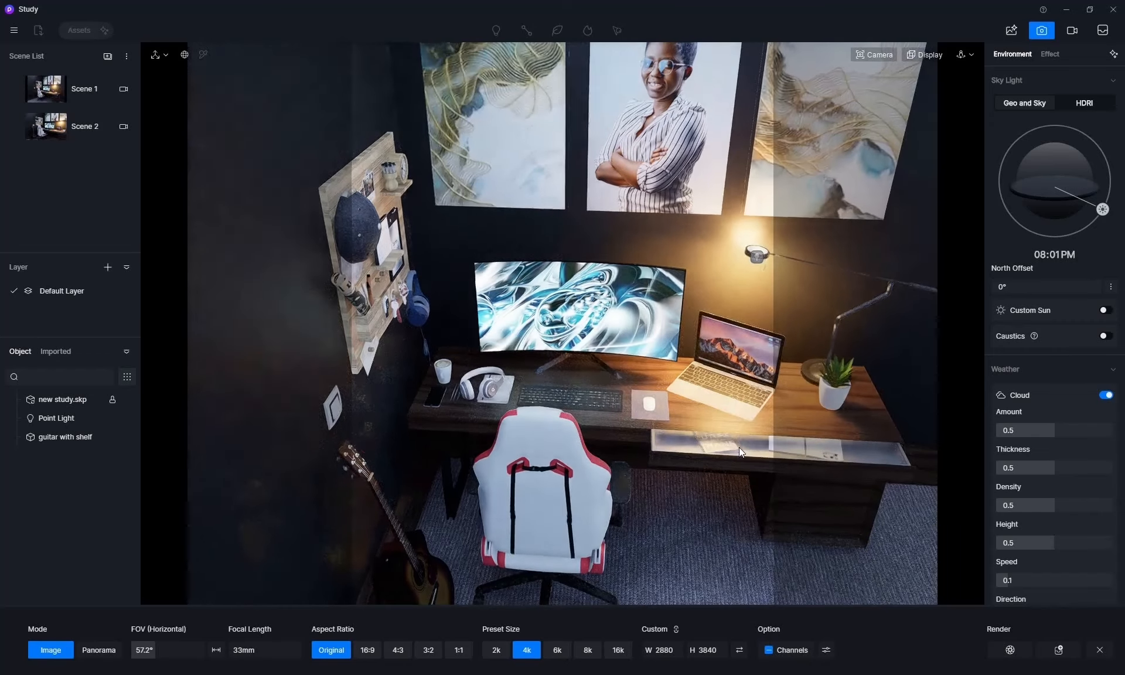
middle_drag(739, 448, 746, 411)
right_drag(749, 413, 800, 433)
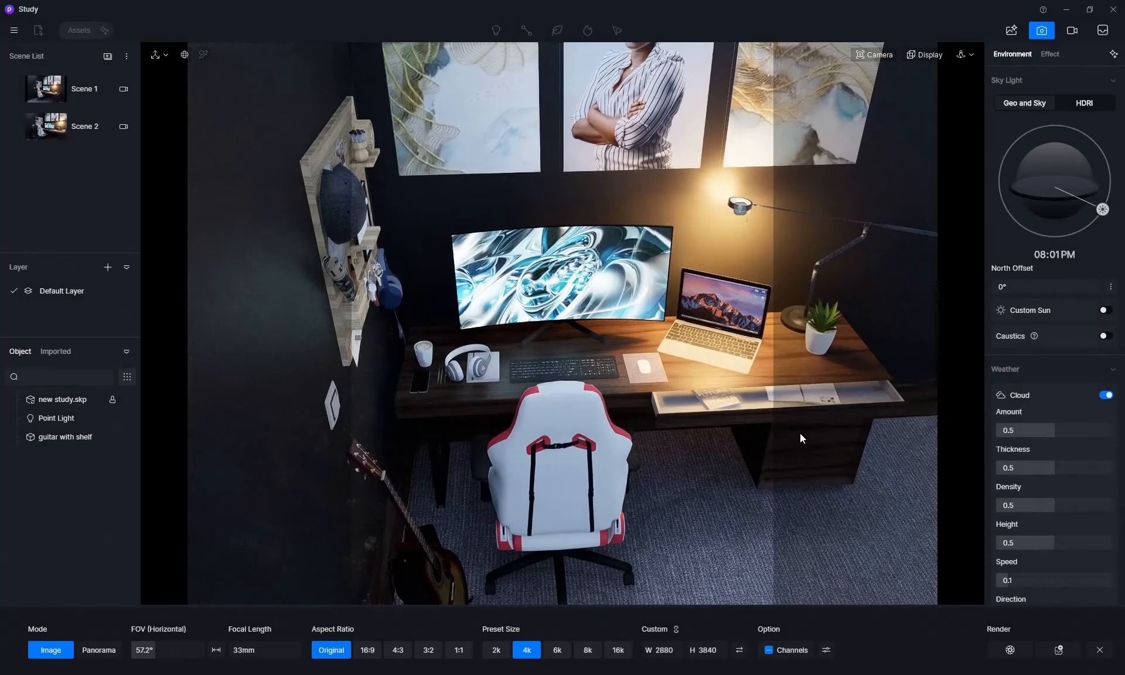
middle_drag(800, 438, 788, 430)
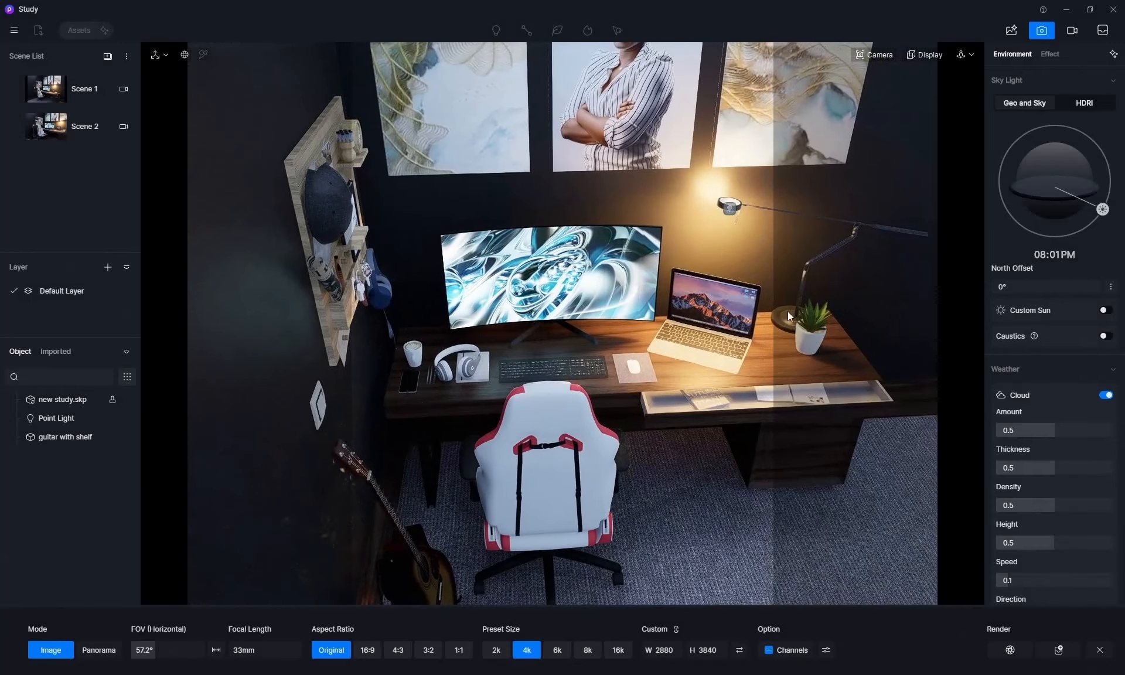
click(15, 127)
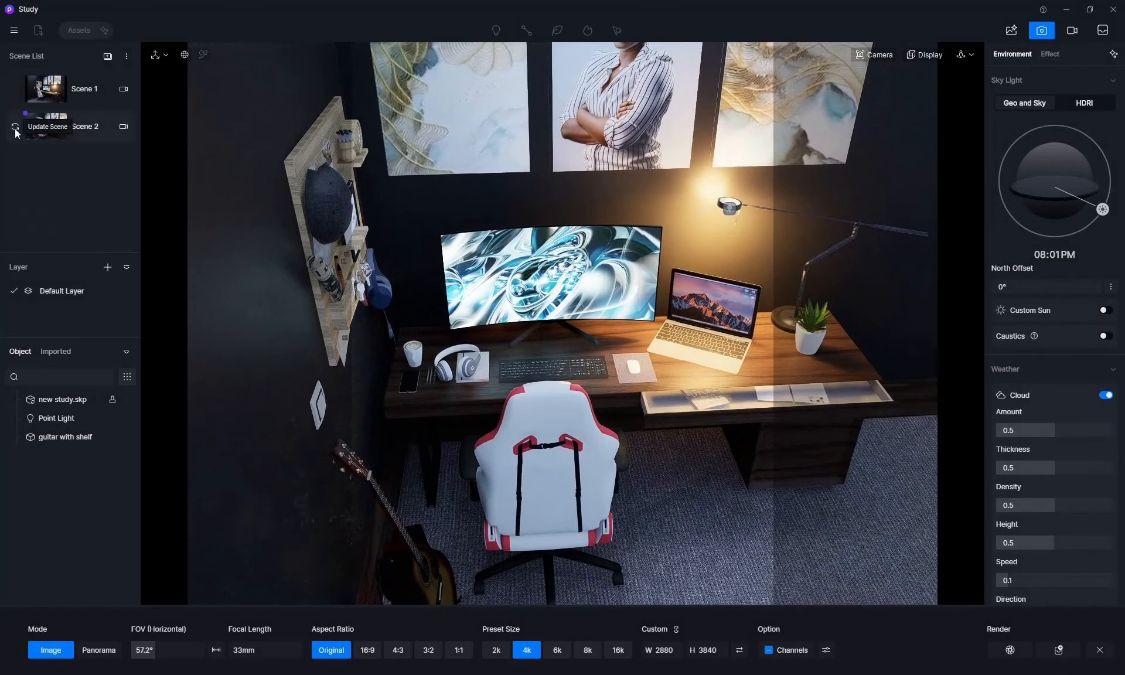
- Add Scene 3 and update it with a low angled view across the desk showing the guitar, chair, pegboard, wall pictures and lamp
click(108, 58)
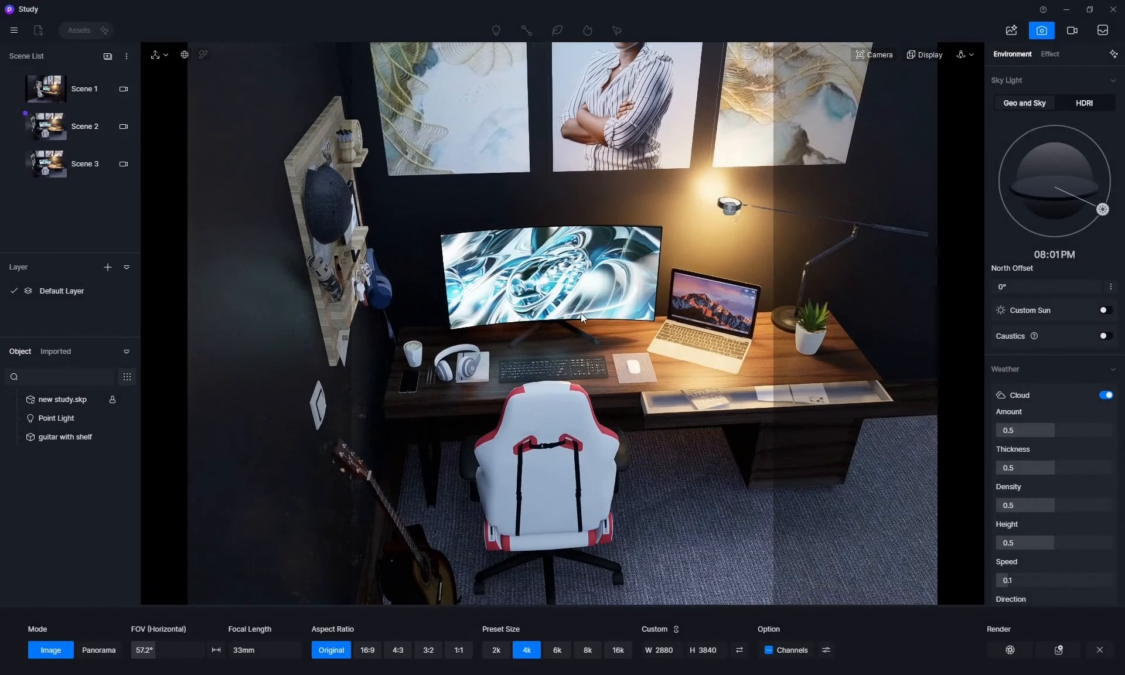
middle_drag(582, 313, 518, 315)
middle_drag(609, 350, 378, 326)
middle_drag(455, 353, 511, 359)
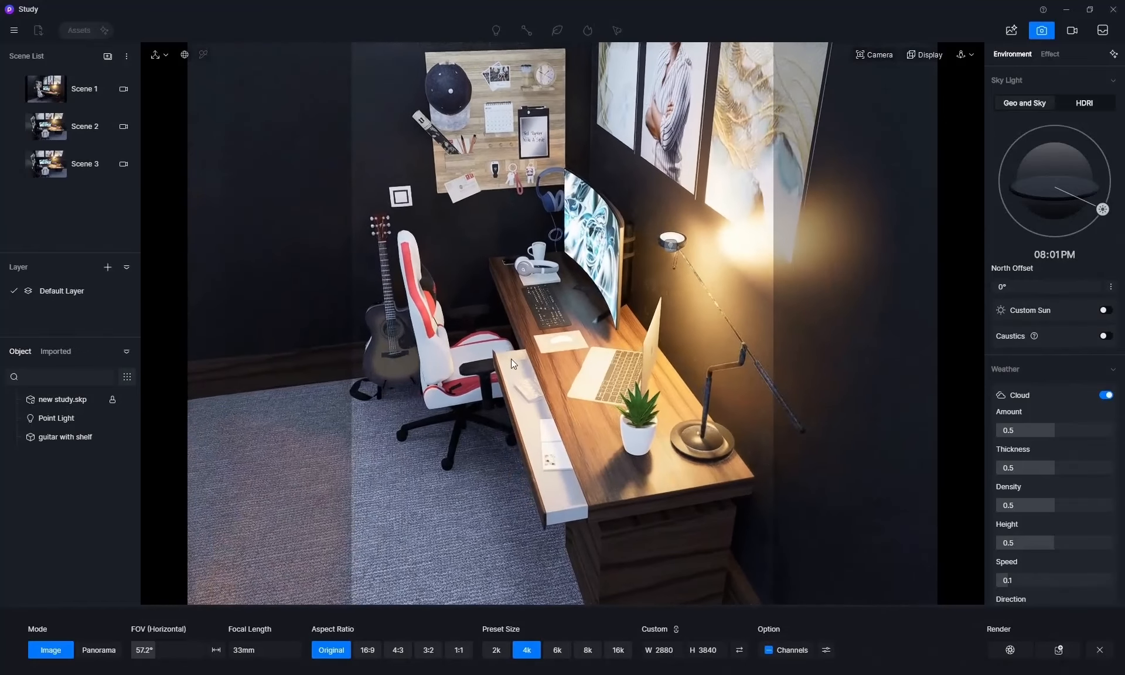
scroll(511, 359, up, 2)
scroll(514, 360, up, 2)
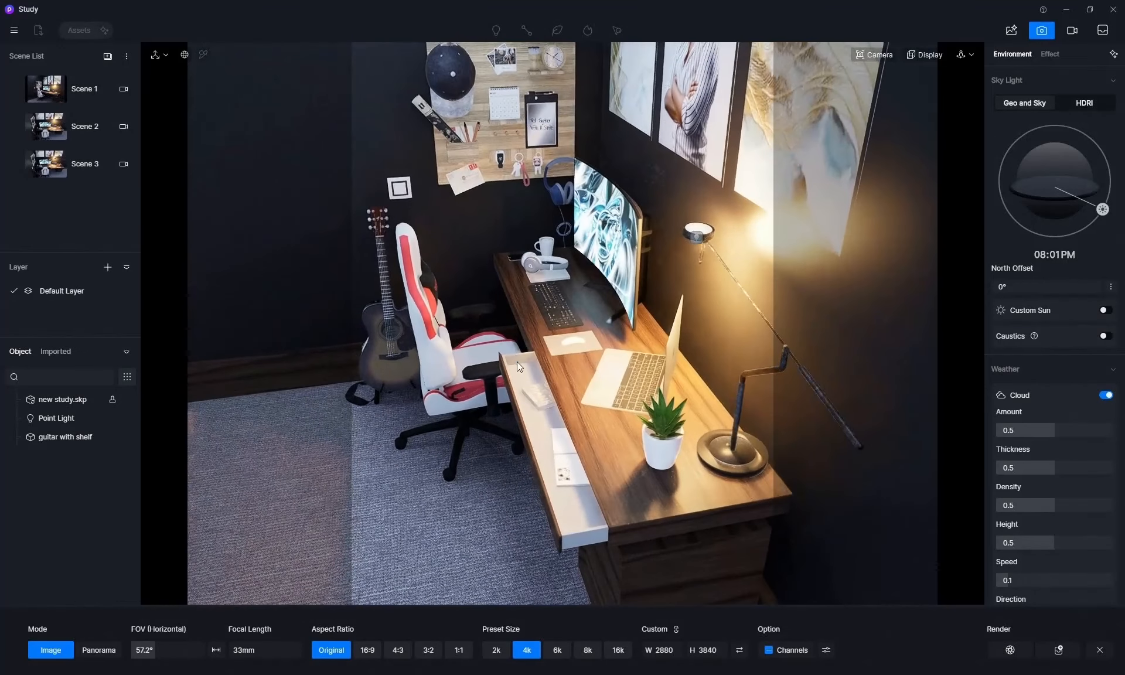
scroll(520, 381, down, 3)
mouse_move(523, 395)
middle_down()
mouse_move(595, 356)
mouse_move(543, 267)
mouse_move(550, 180)
mouse_move(575, 279)
mouse_move(555, 399)
mouse_move(645, 306)
mouse_move(650, 261)
mouse_move(660, 318)
mouse_move(667, 224)
mouse_move(602, 246)
middle_up()
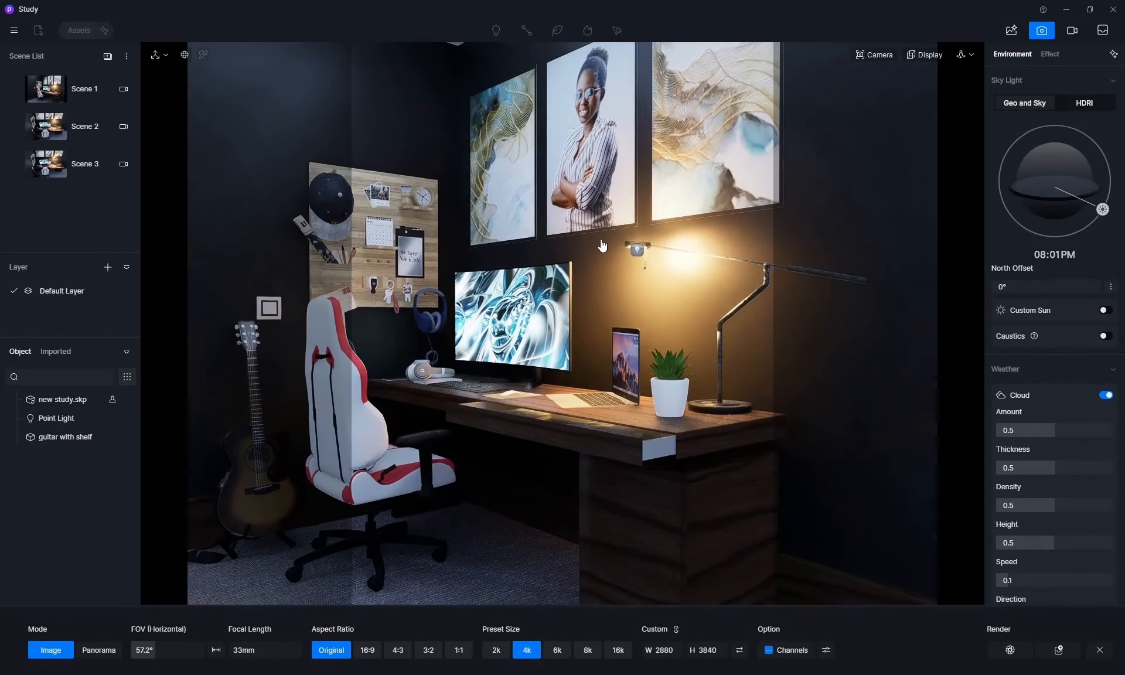
click(15, 165)
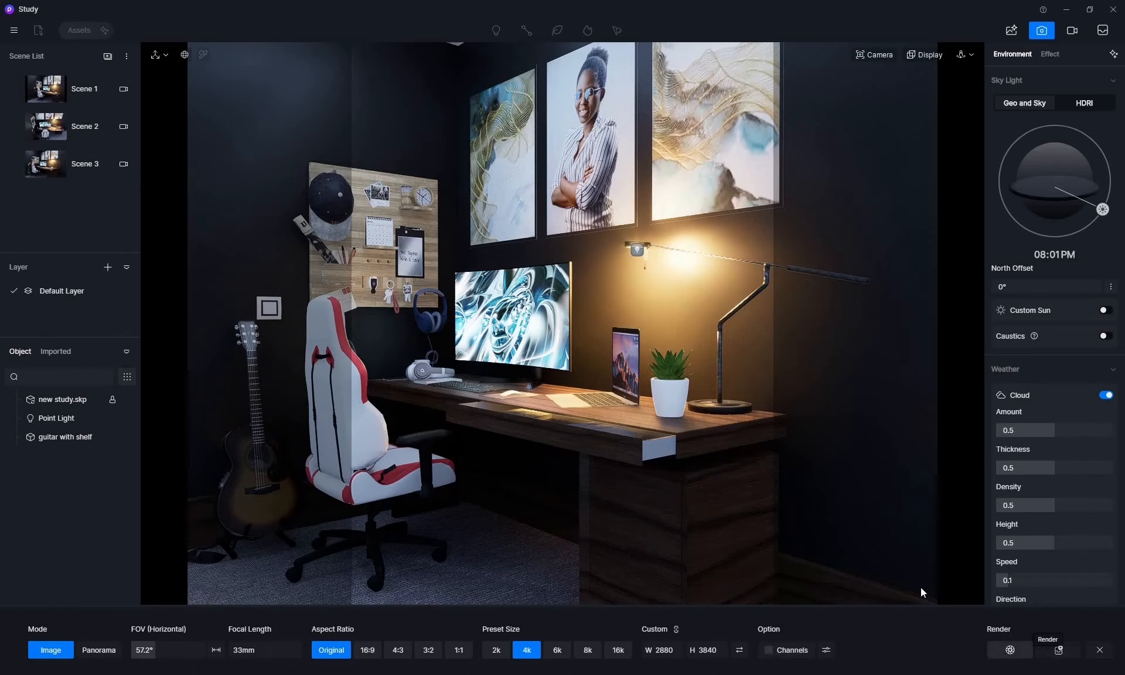
- Render Scene 2 as a 4k still image and save it as Scene 2.png in the Documents folder
click(43, 133)
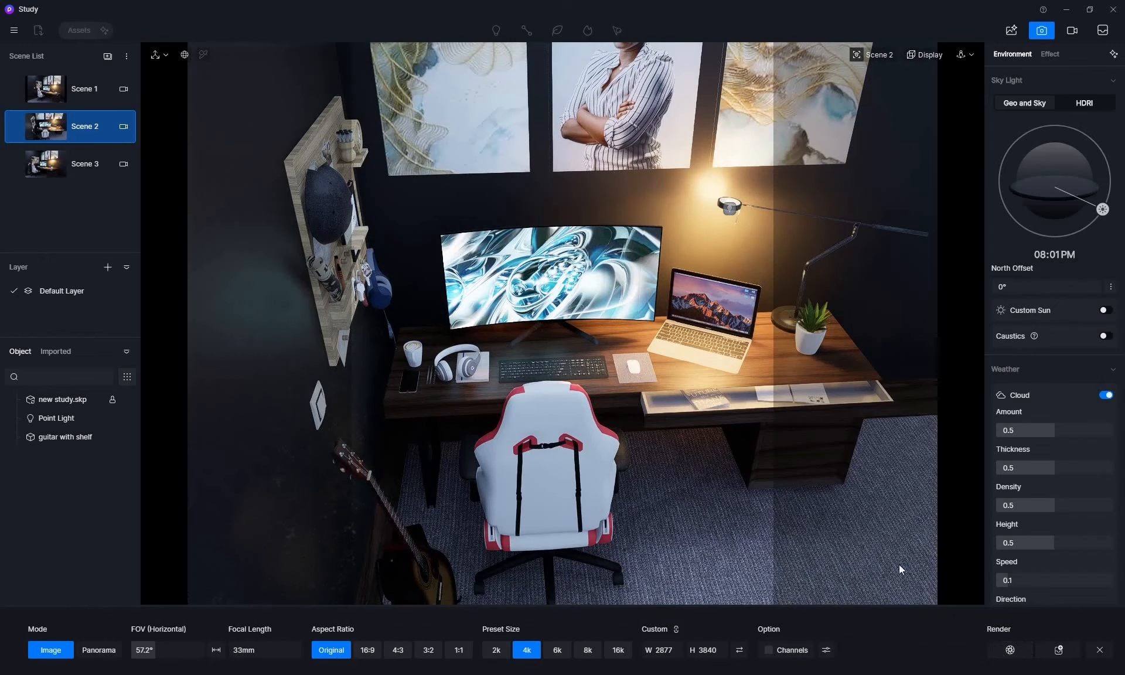
click(1009, 650)
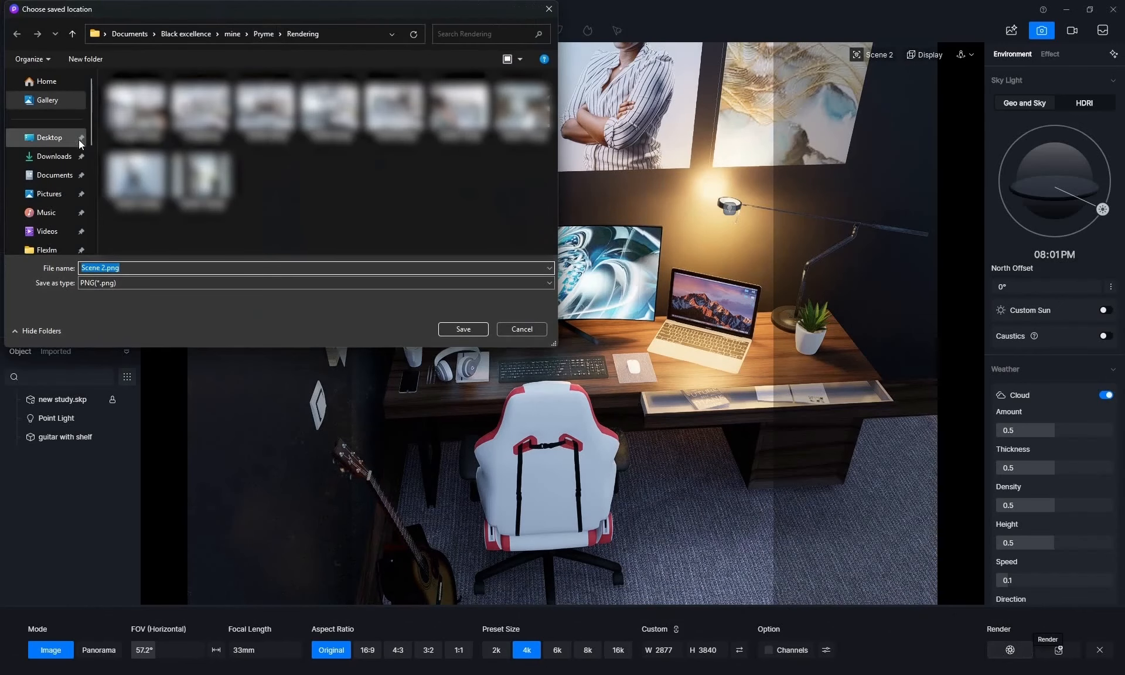
click(56, 158)
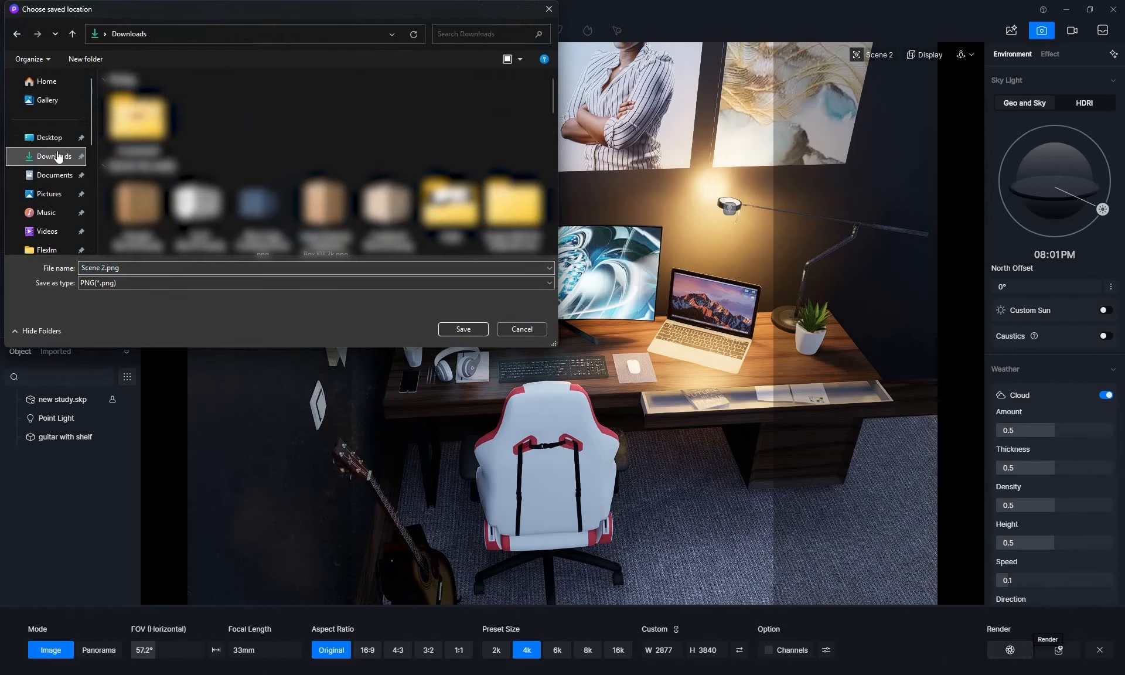
click(59, 182)
scroll(316, 199, down, 3)
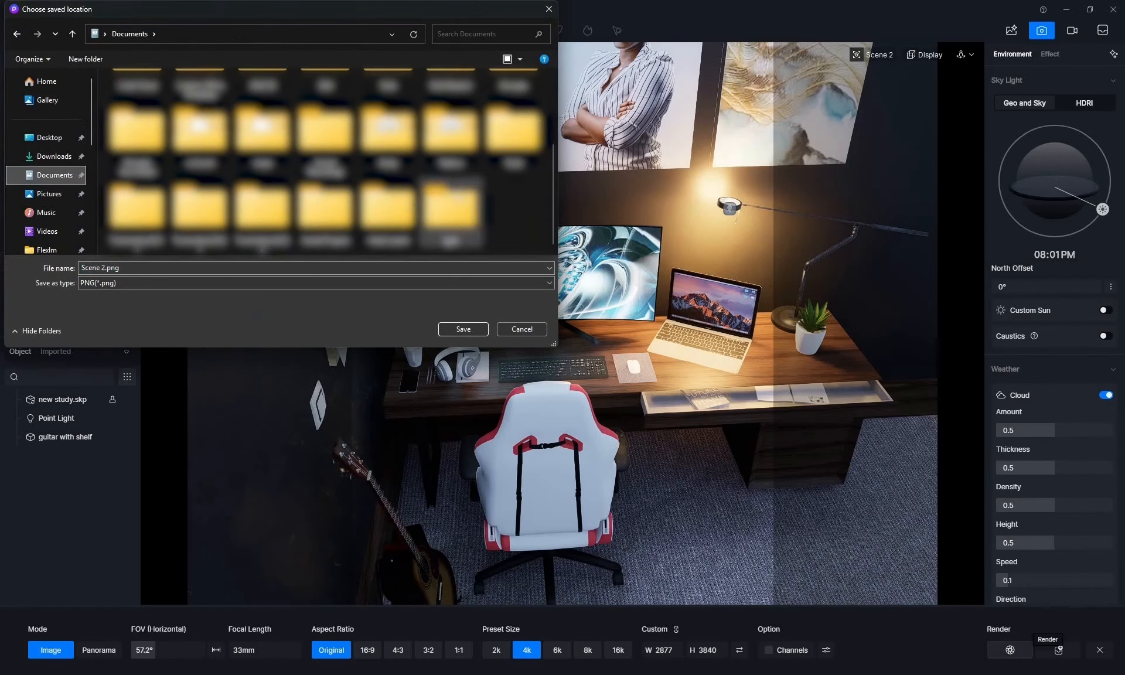
click(472, 328)
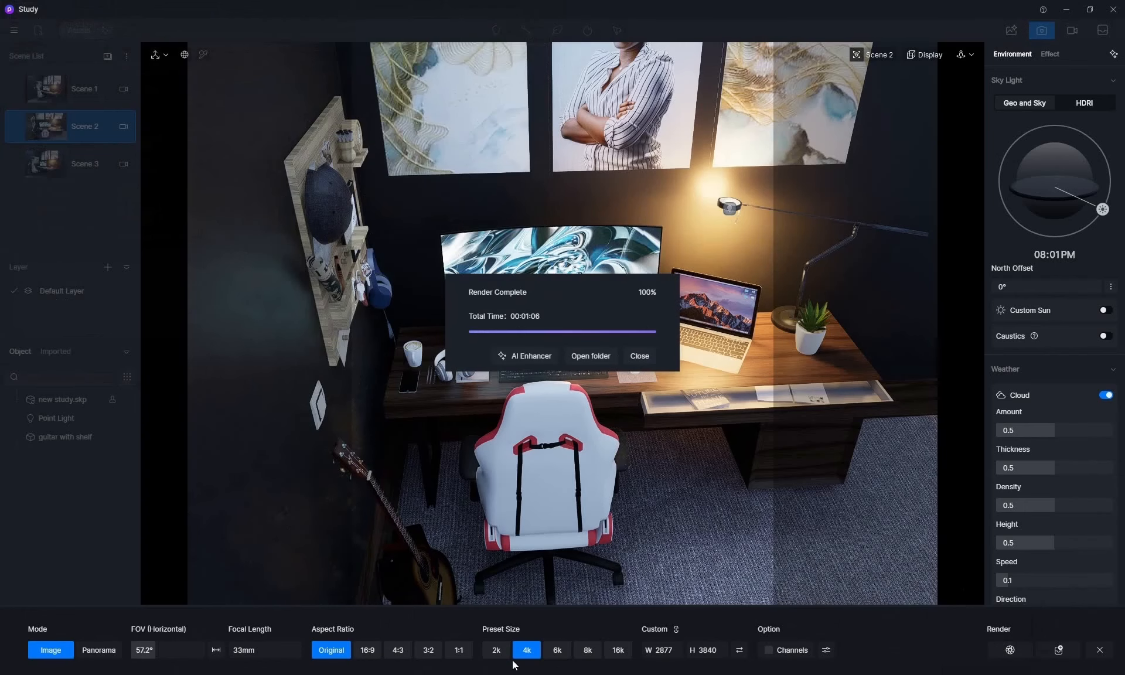
- Open the rendered Scene 2.png from its output folder and examine the desk details up close at full window size
click(596, 356)
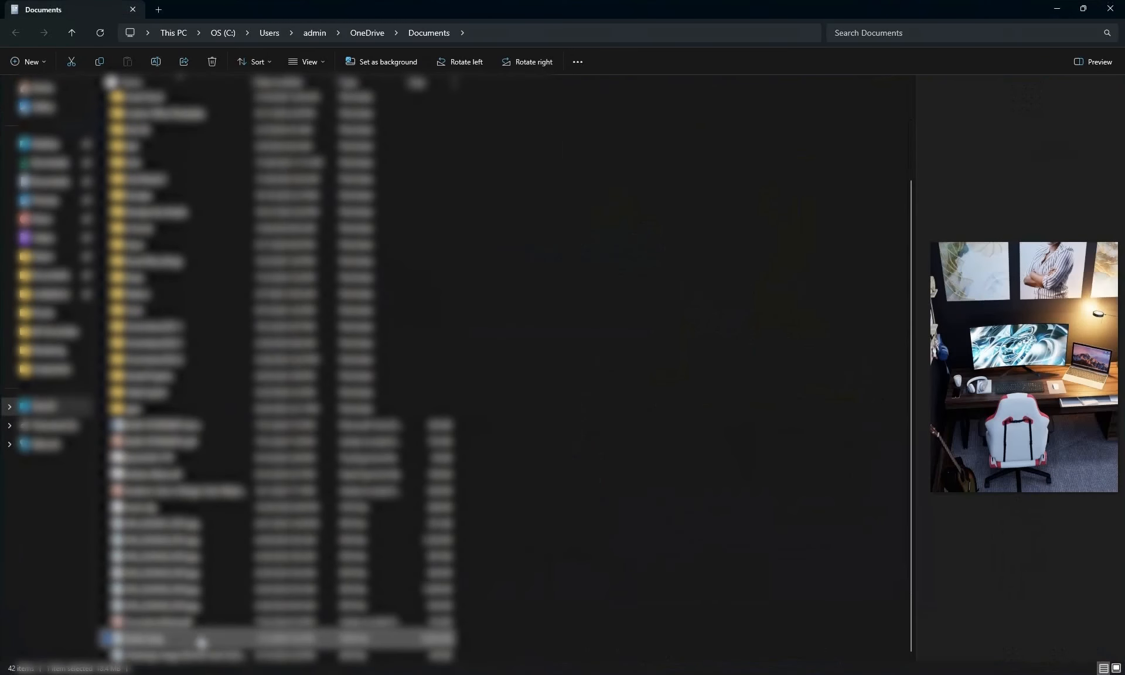
double_click(203, 639)
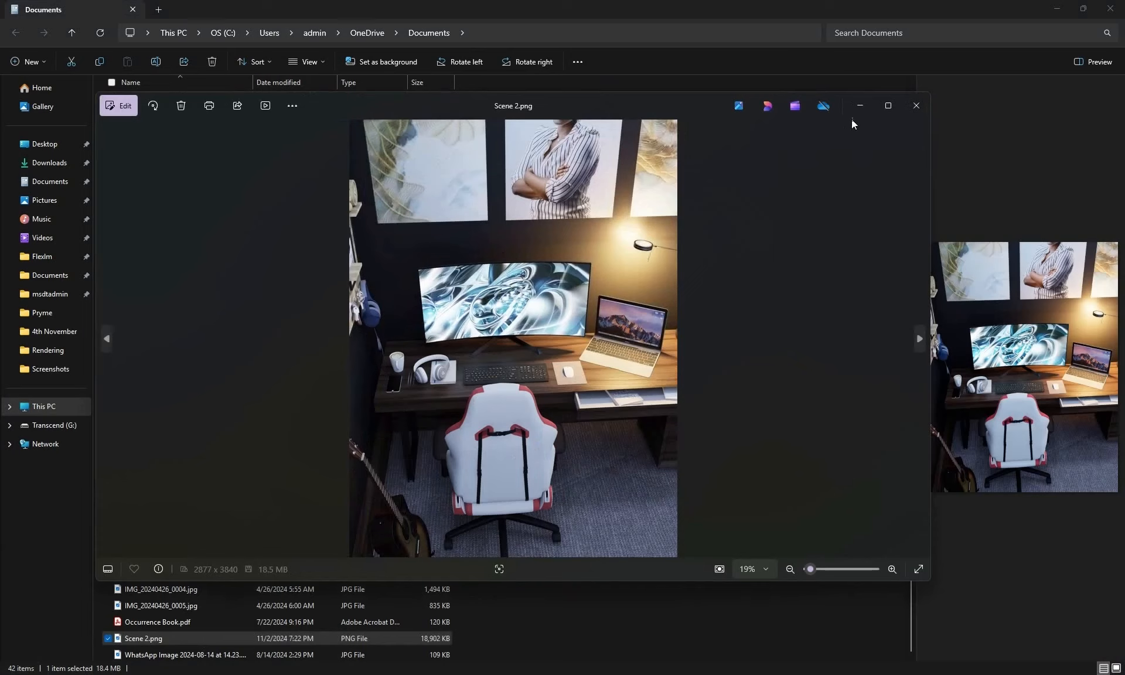
click(887, 106)
scroll(572, 413, up, 8)
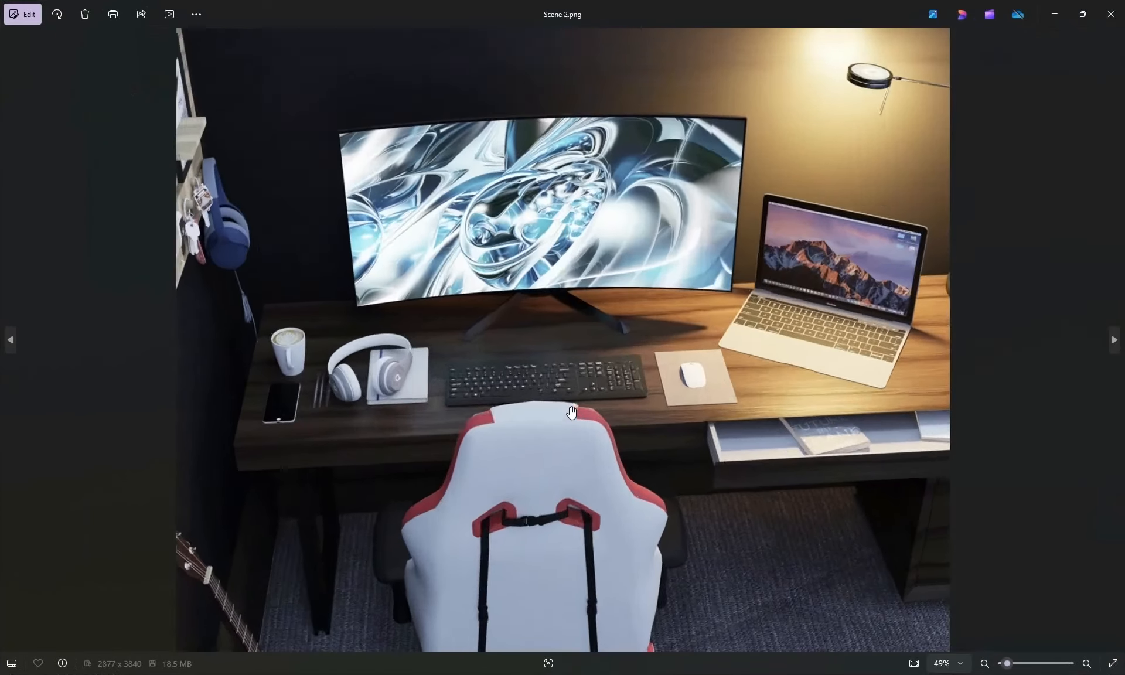
scroll(572, 412, down, 5)
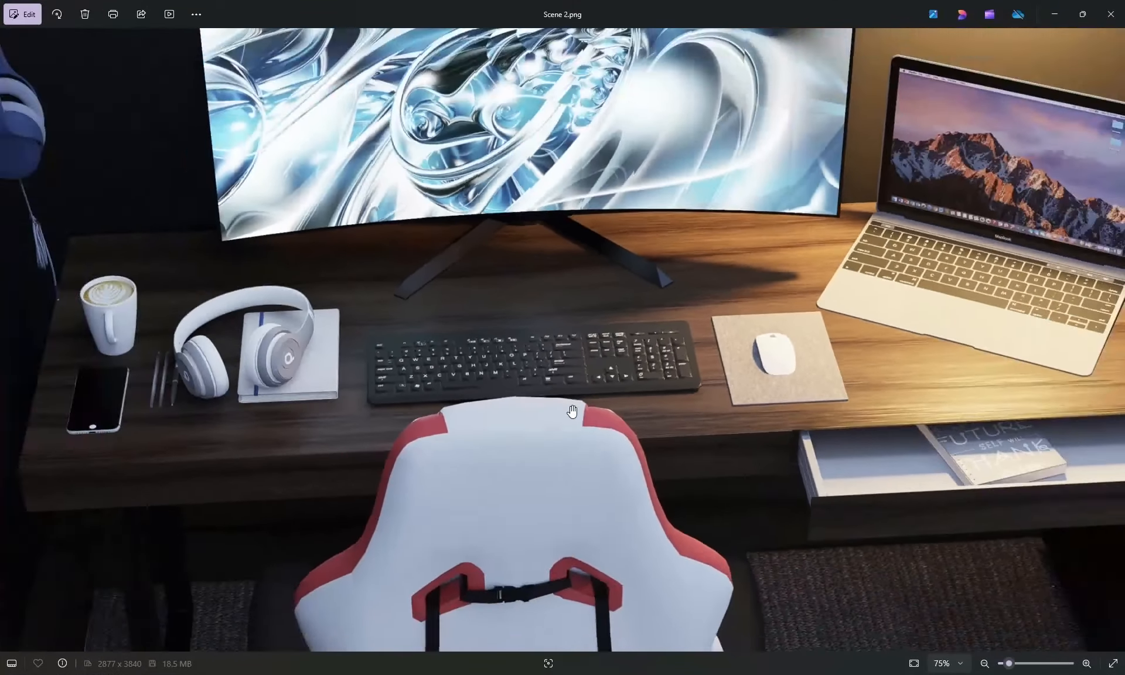
scroll(571, 411, down, 2)
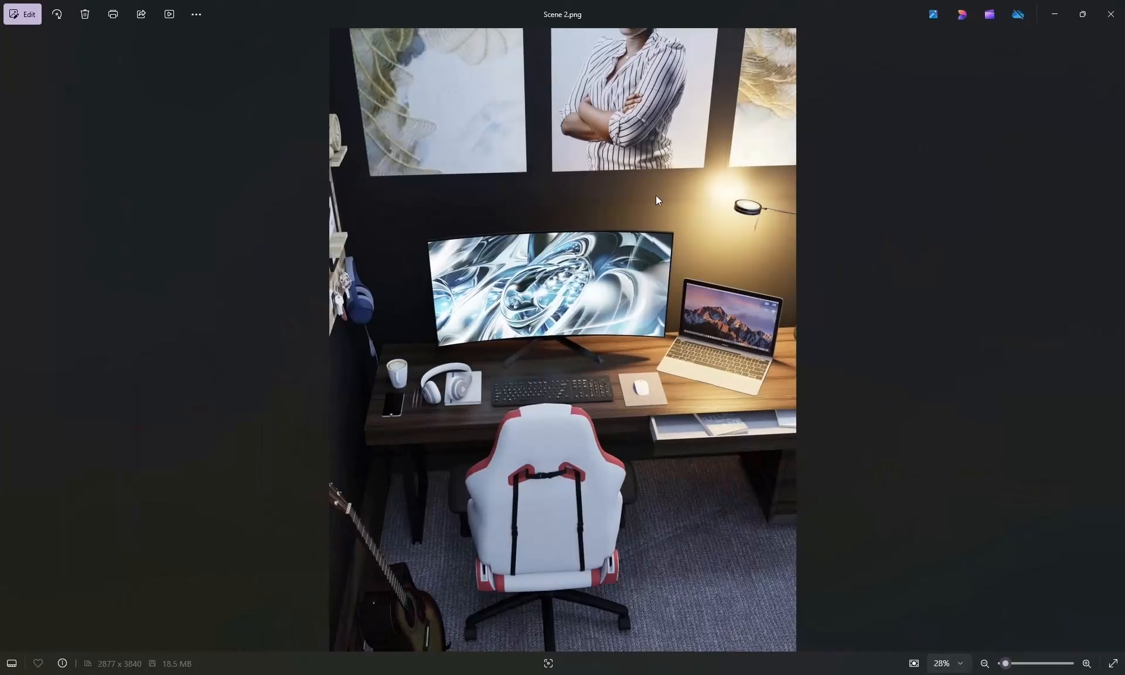